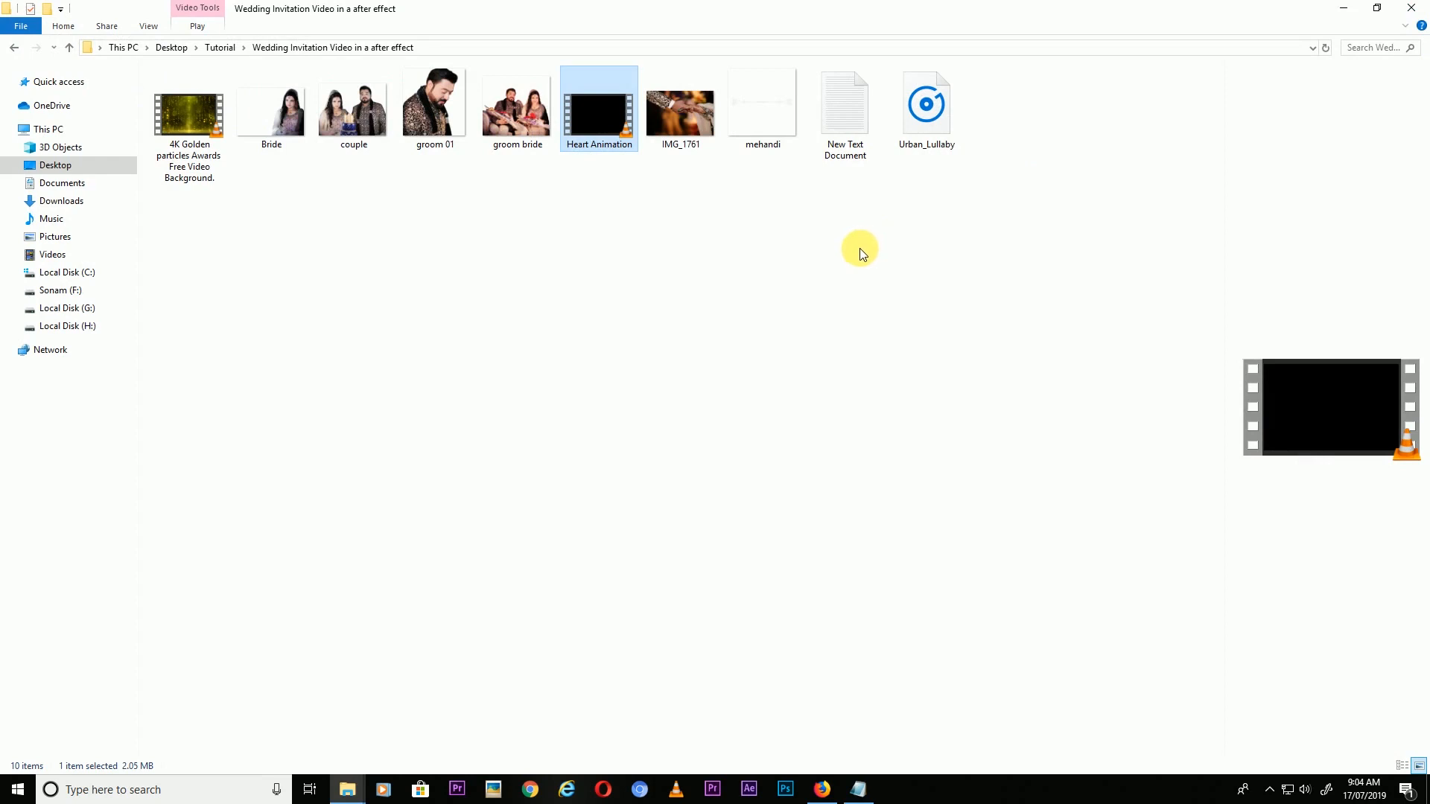
- View the Bride and mehandi images from the wedding project folder, closing each preview
double_click(300, 126)
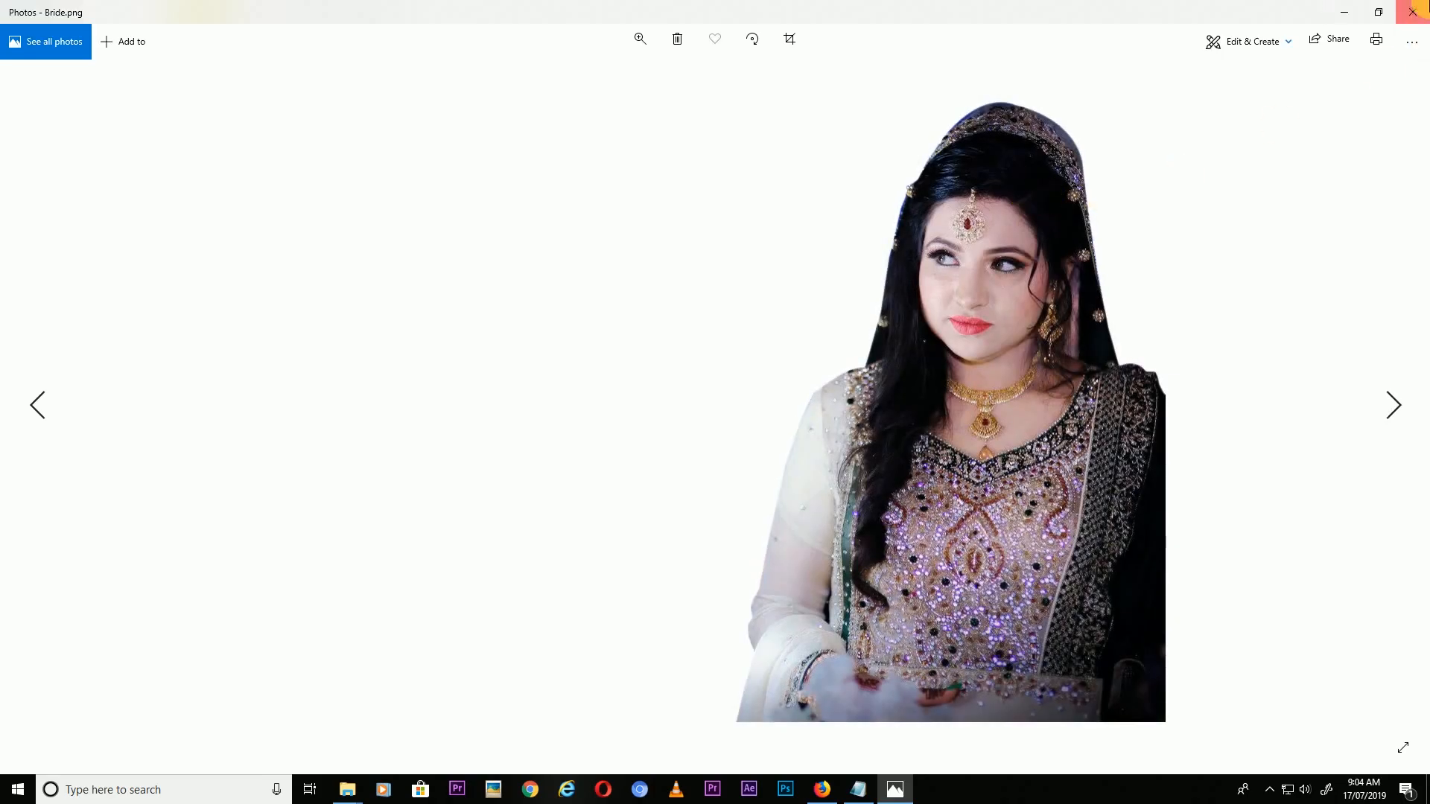
click(1410, 13)
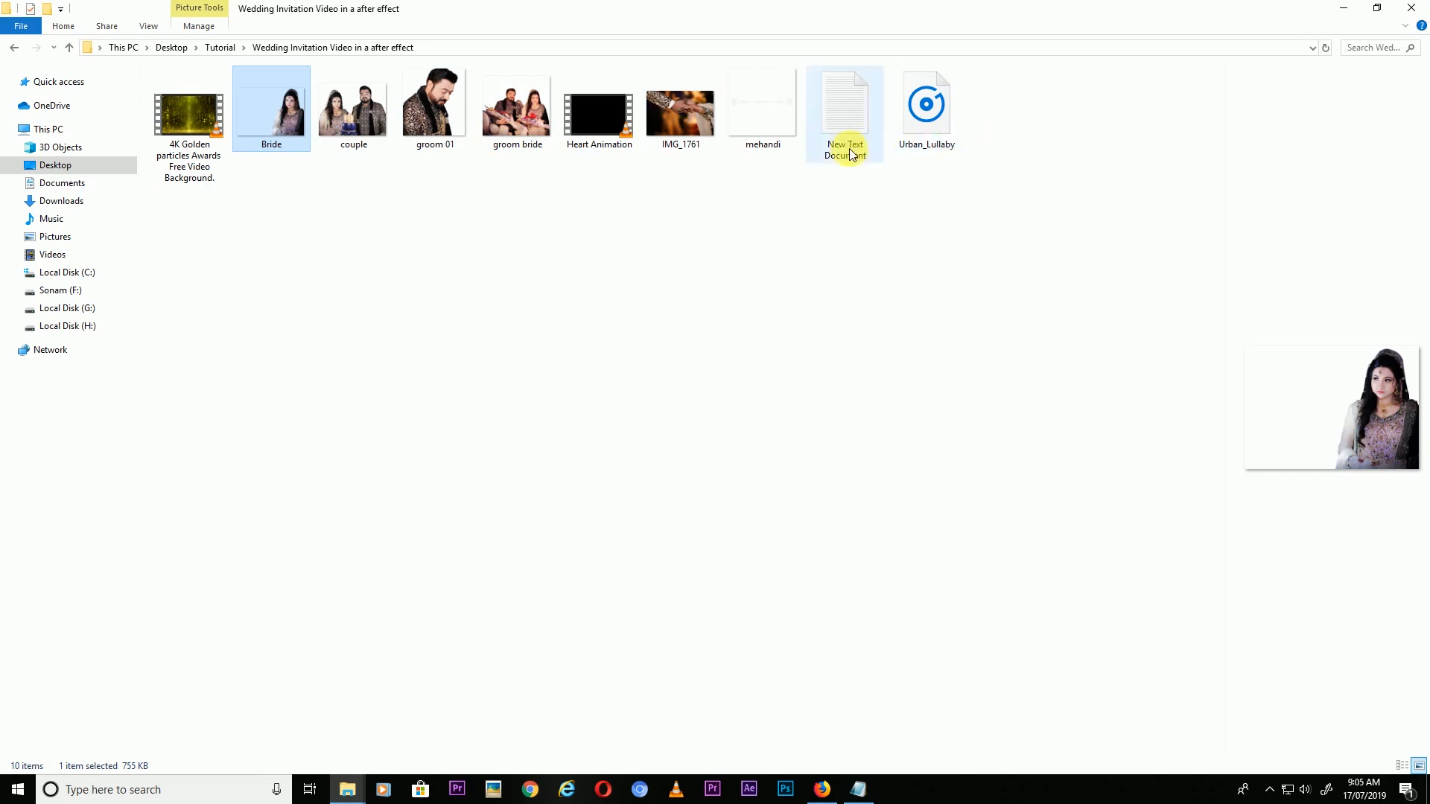
click(767, 141)
double_click(767, 140)
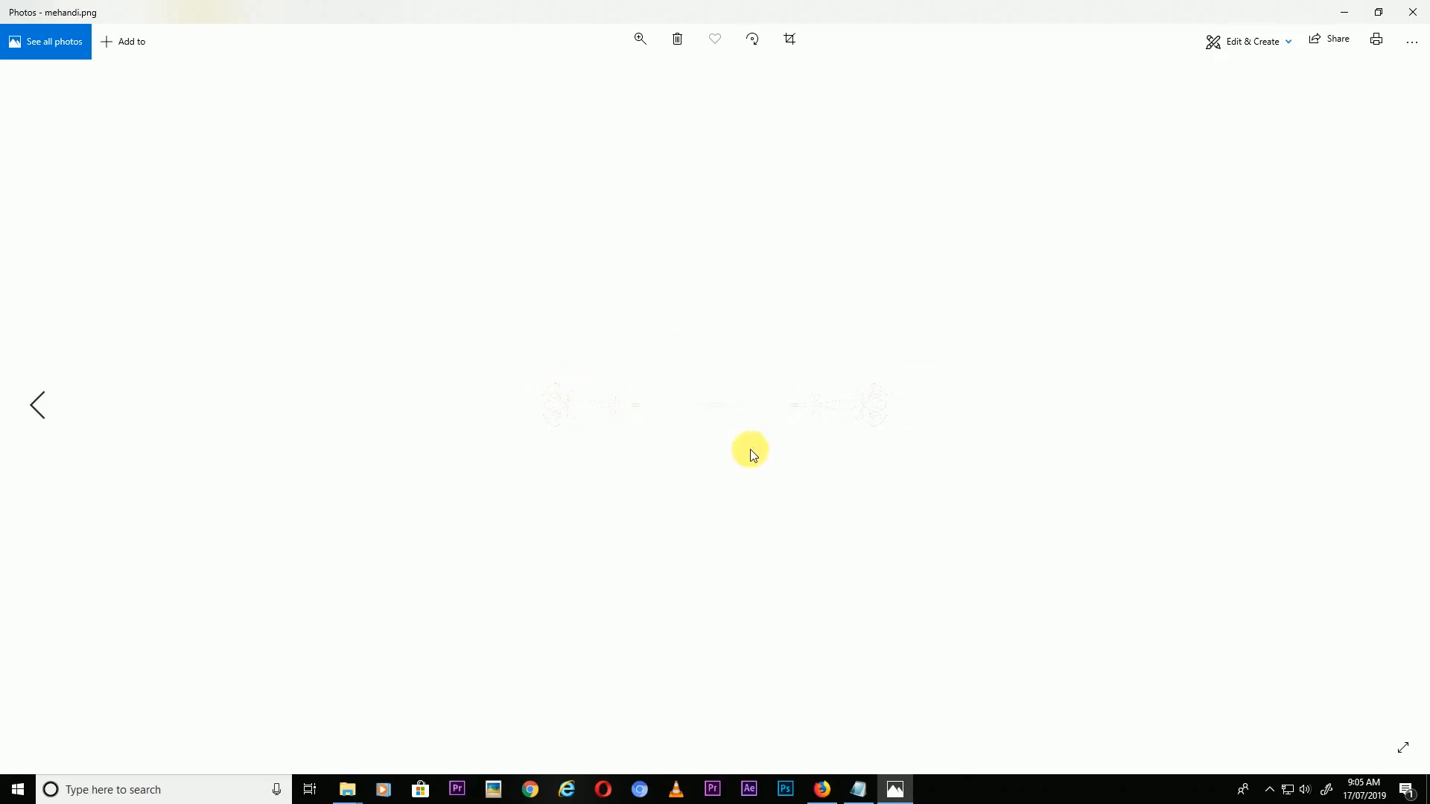
click(1414, 10)
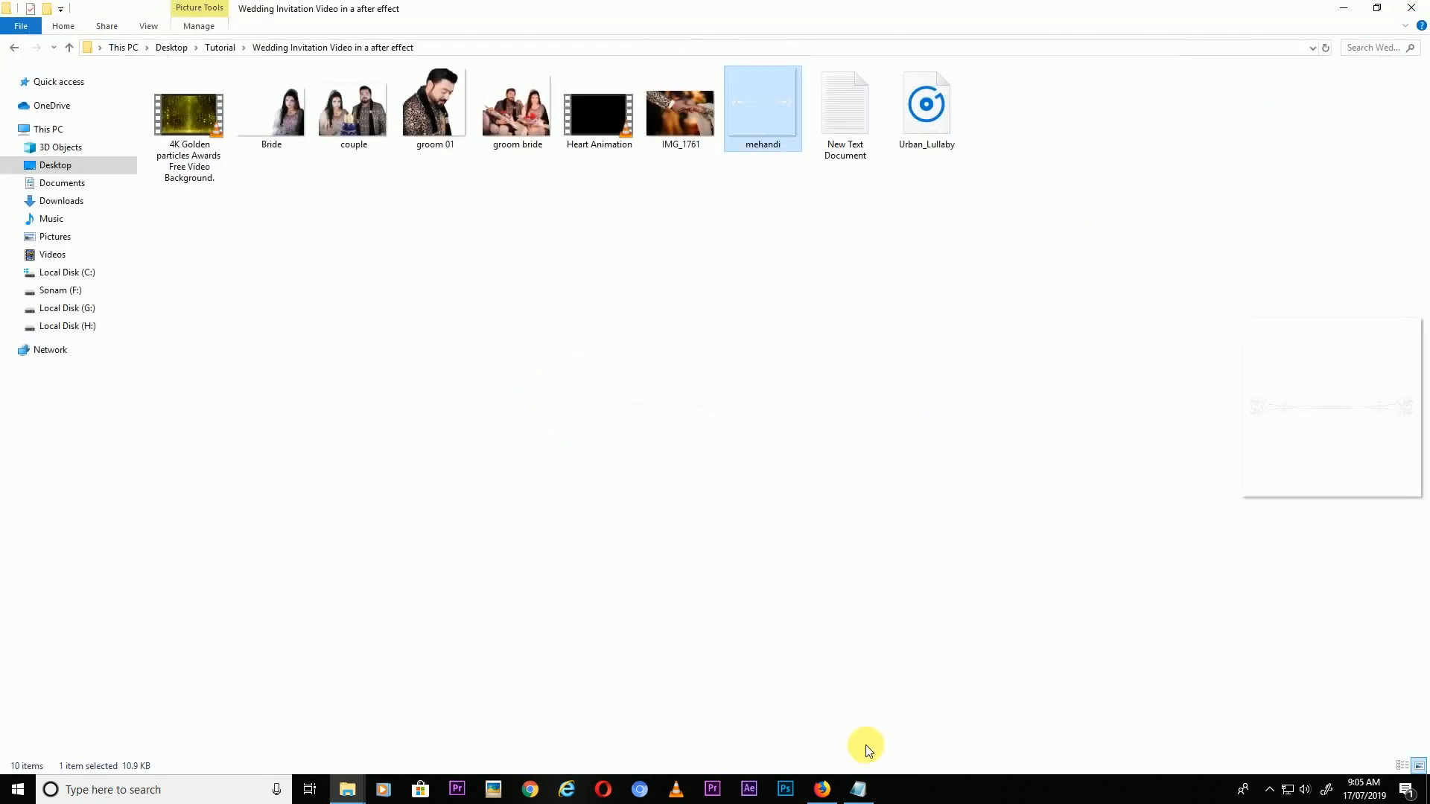
- Switch to Firefox, search Google Images for "royal title design" in a new tab, and look through the results
click(833, 790)
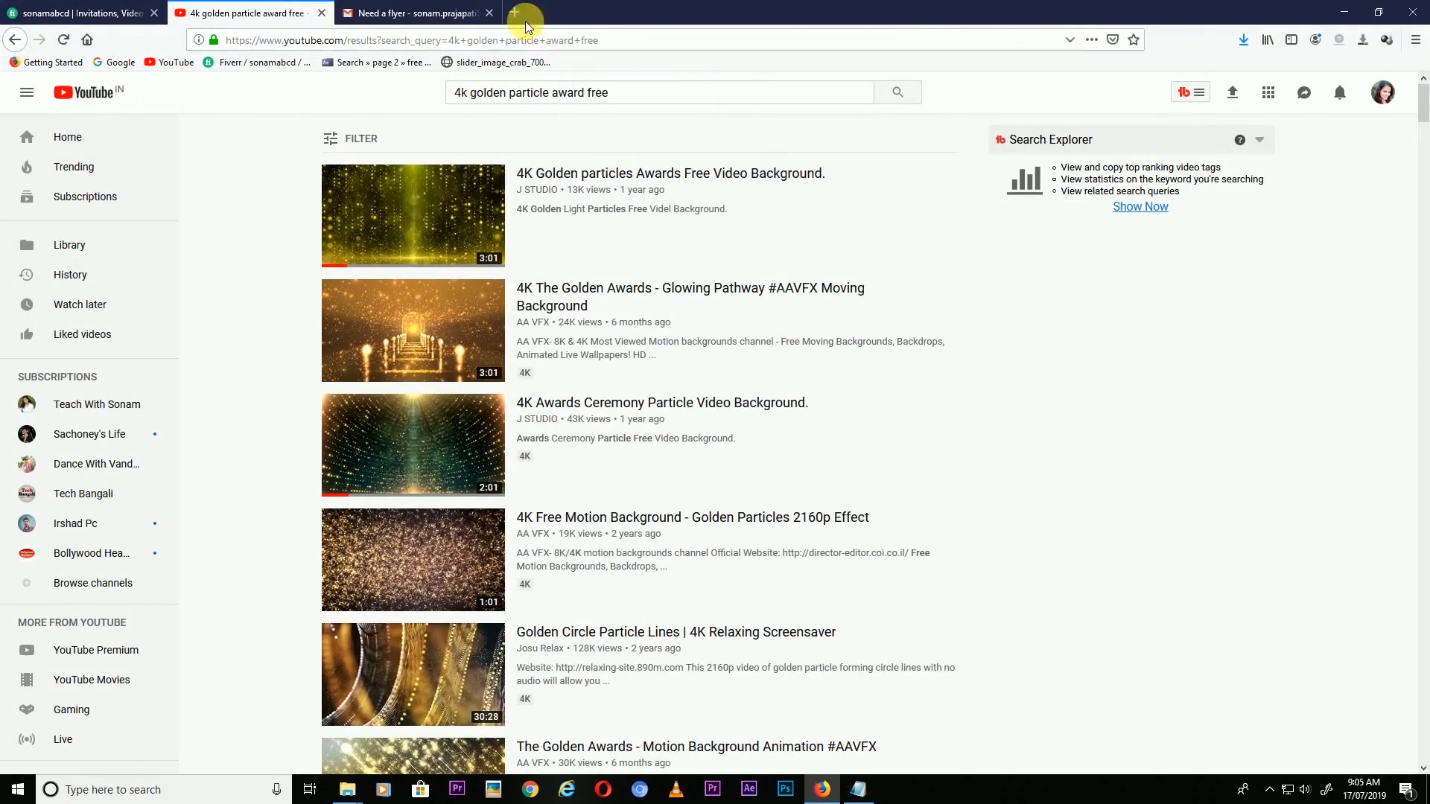
click(522, 15)
click(557, 137)
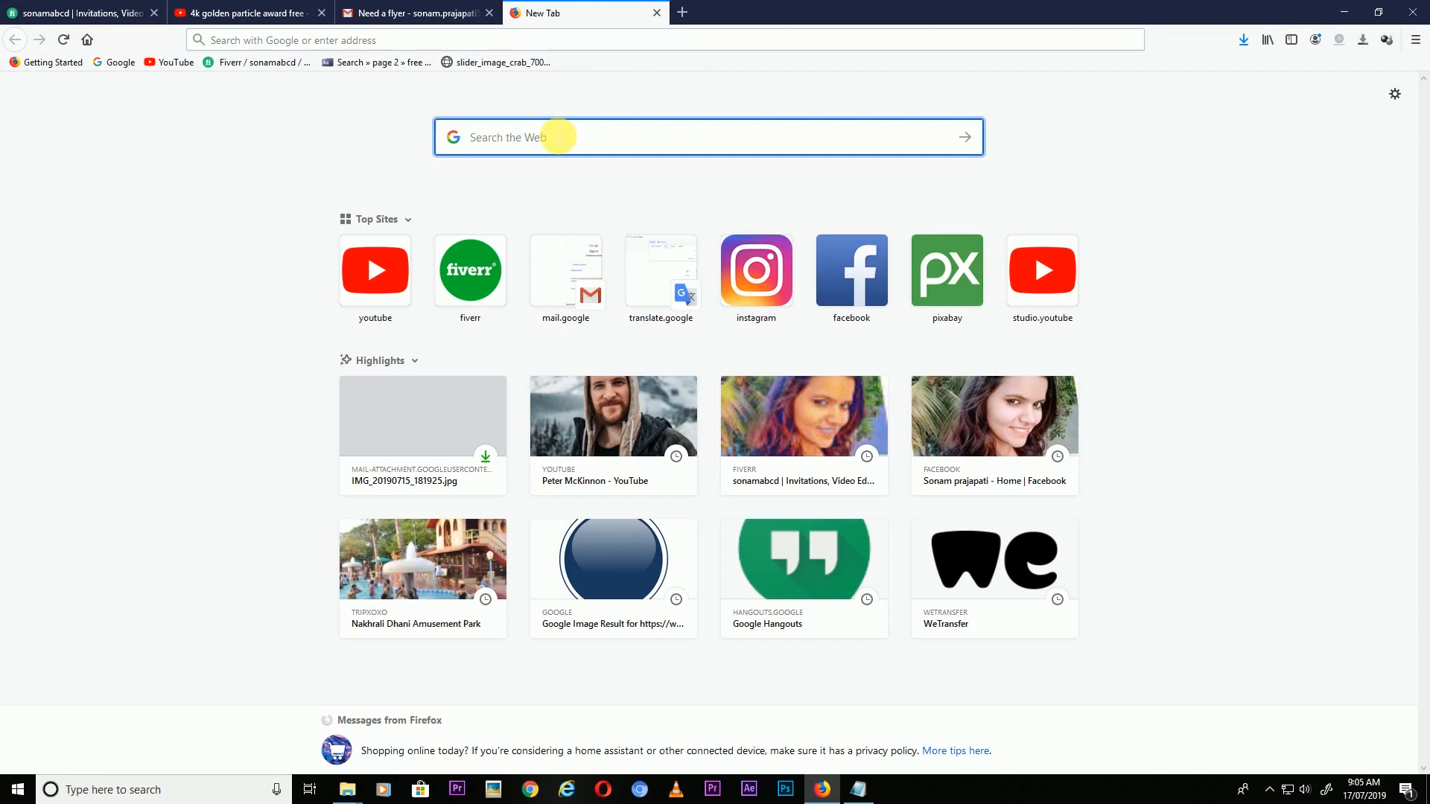
text(royal title design)
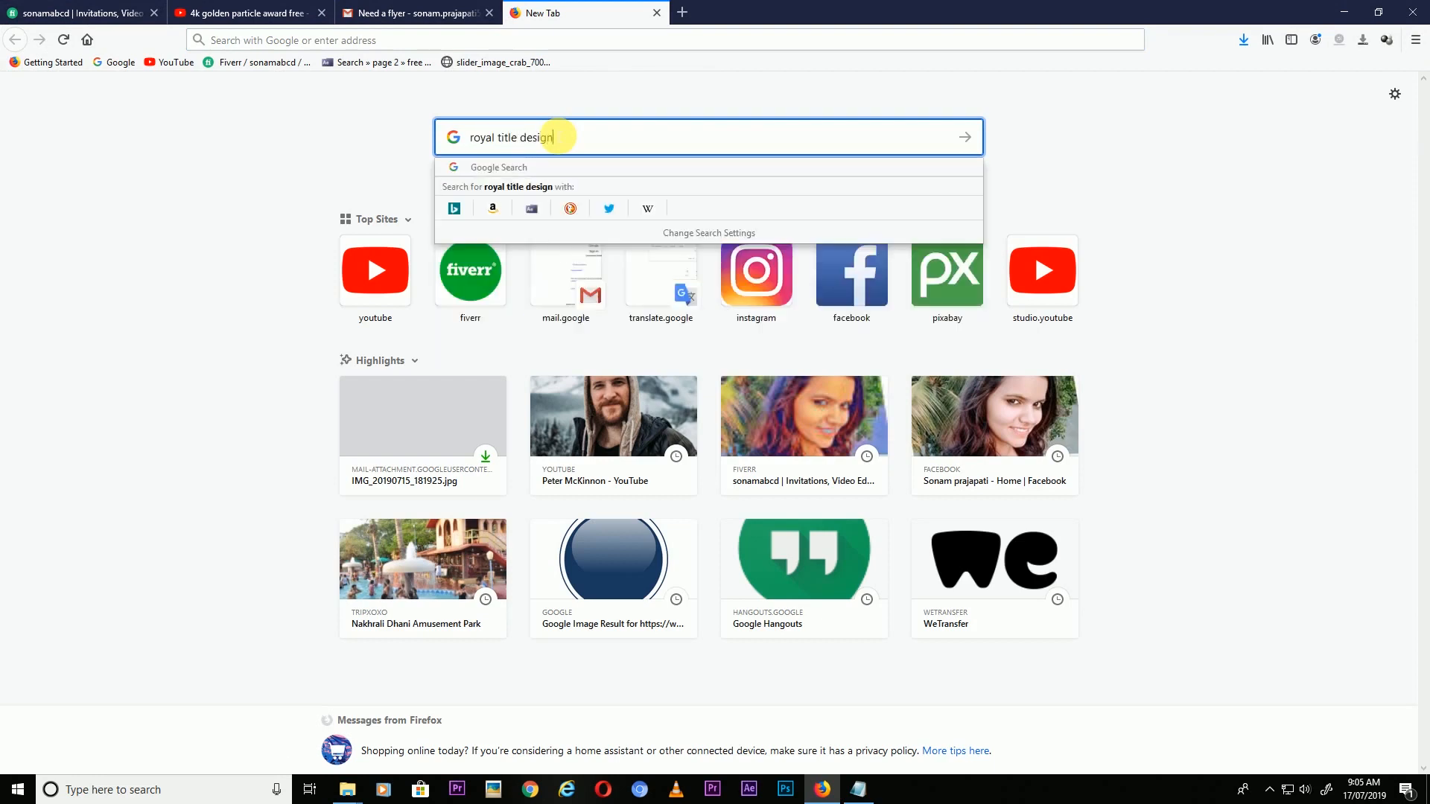
key(Return)
click(273, 187)
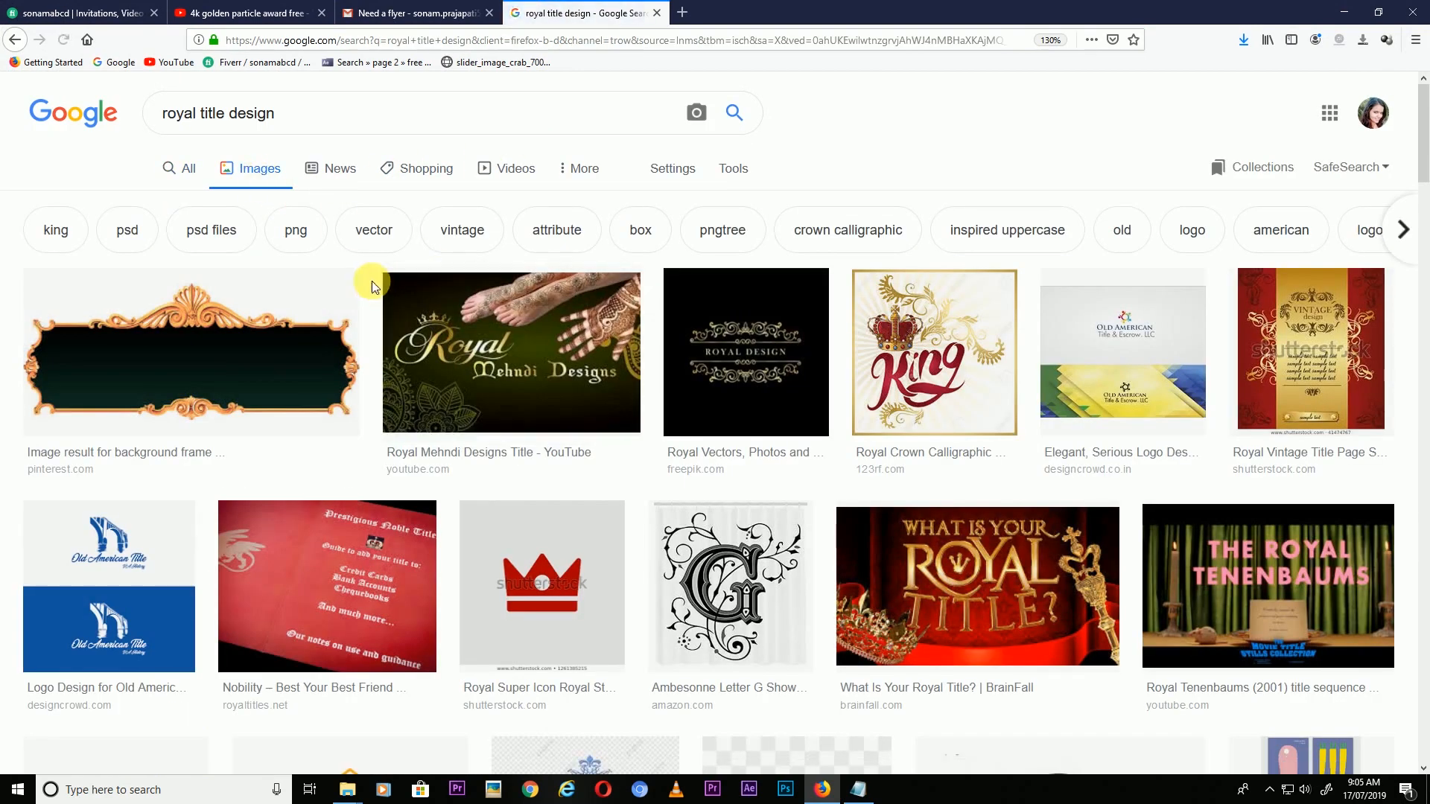
scroll(767, 283, down, 4)
scroll(749, 298, down, 5)
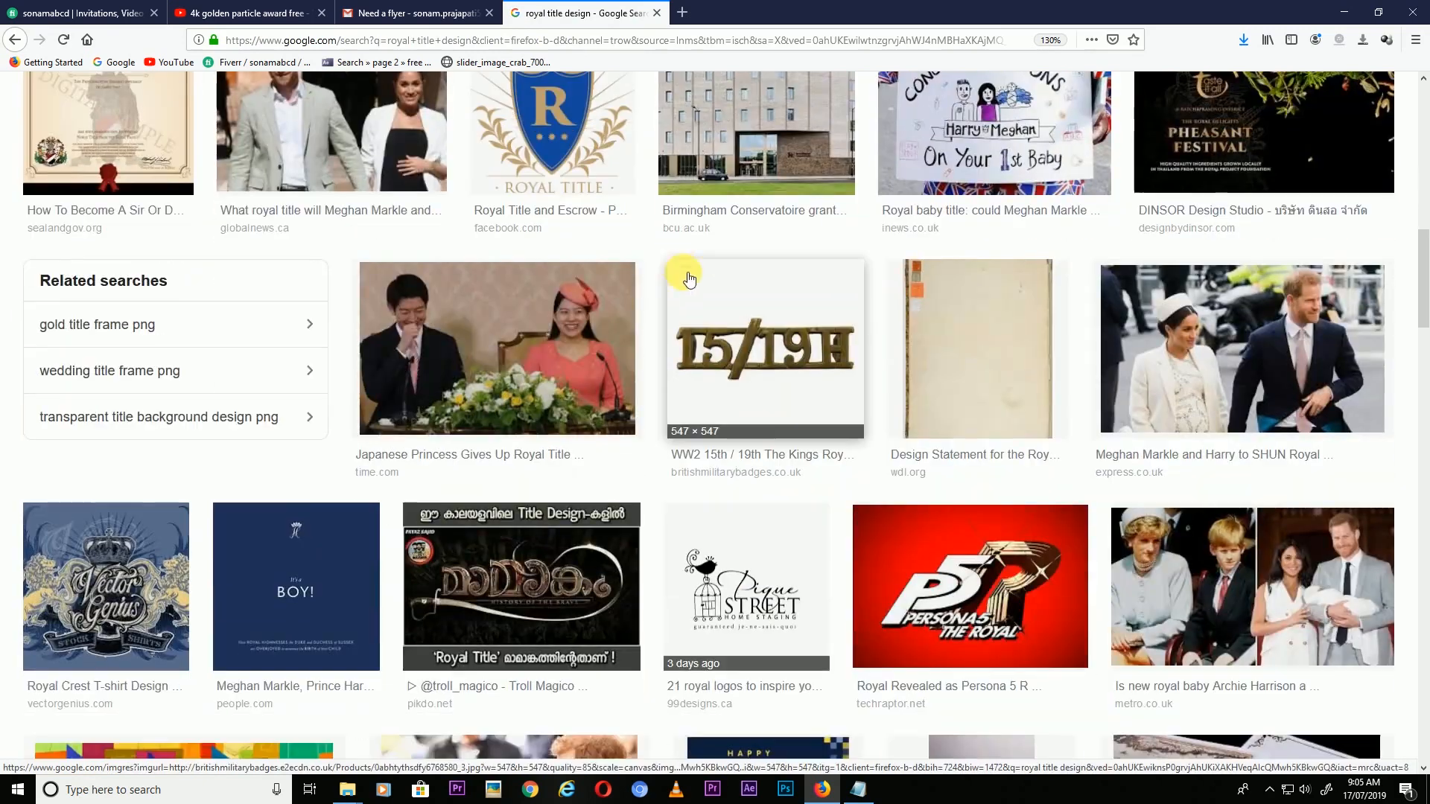
scroll(680, 277, up, 10)
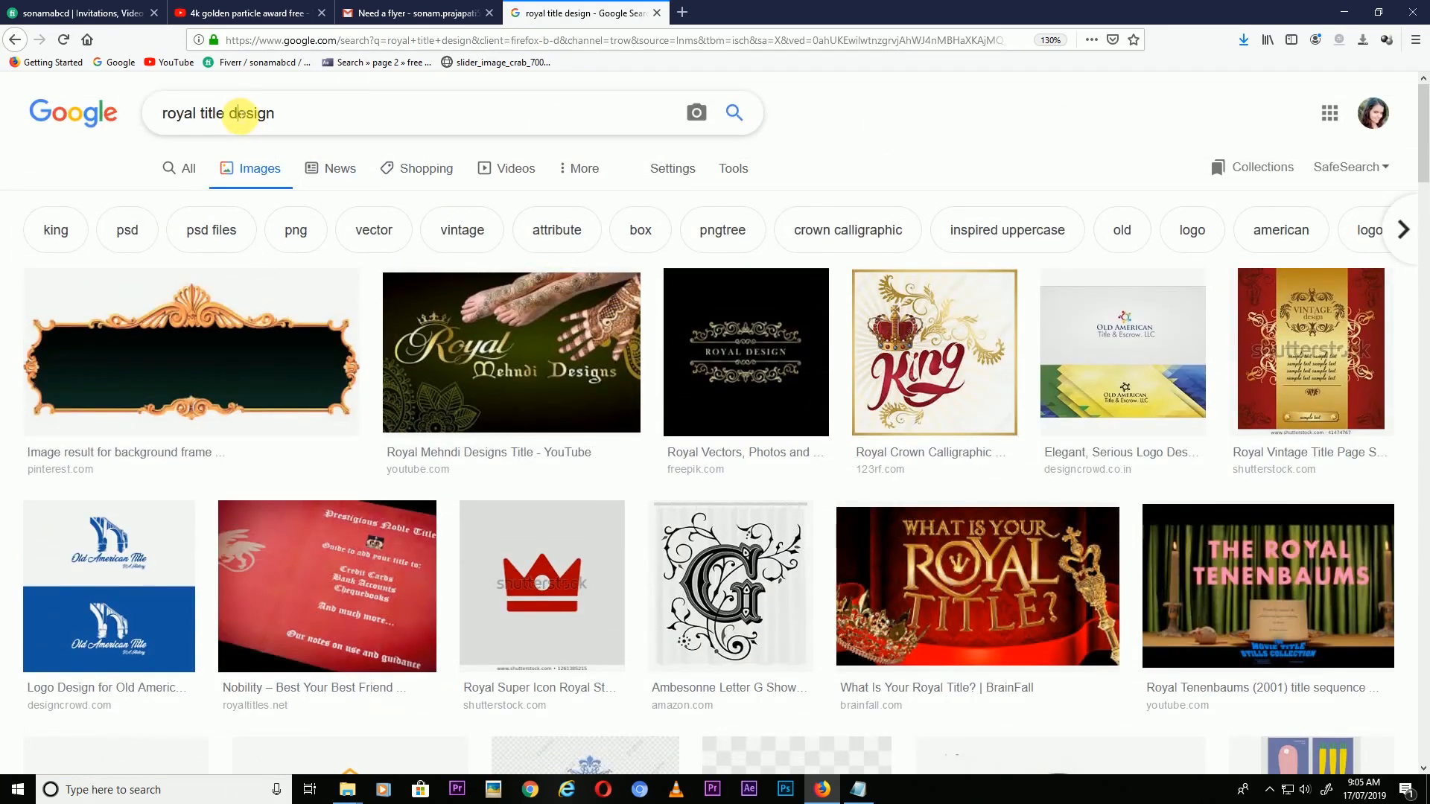
- Refine the image search to "royal title vector design" and look through the results
text(vector)
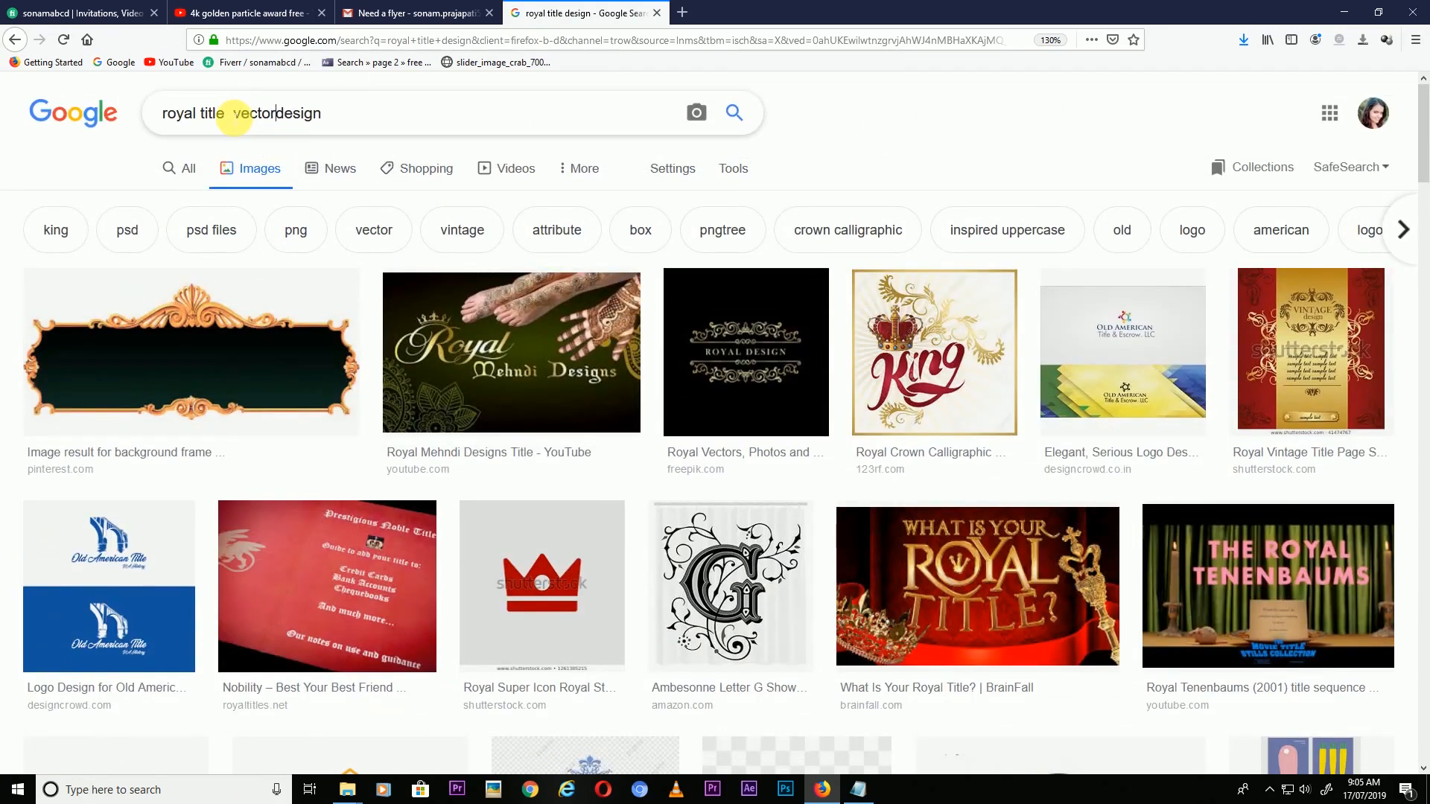
key(Return)
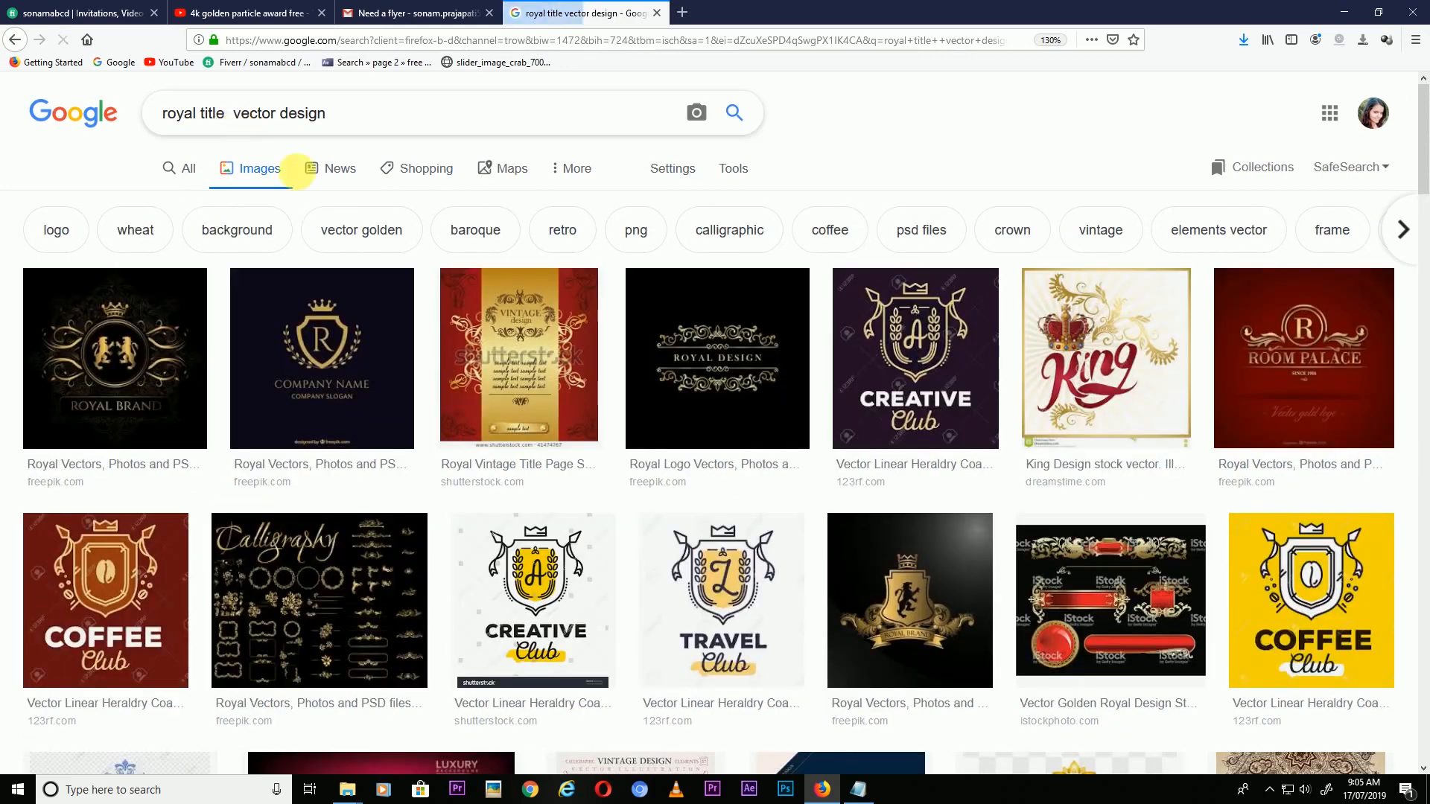
scroll(586, 276, down, 9)
scroll(587, 275, up, 10)
- Shorten the image search to "royal vector design"
click(208, 117)
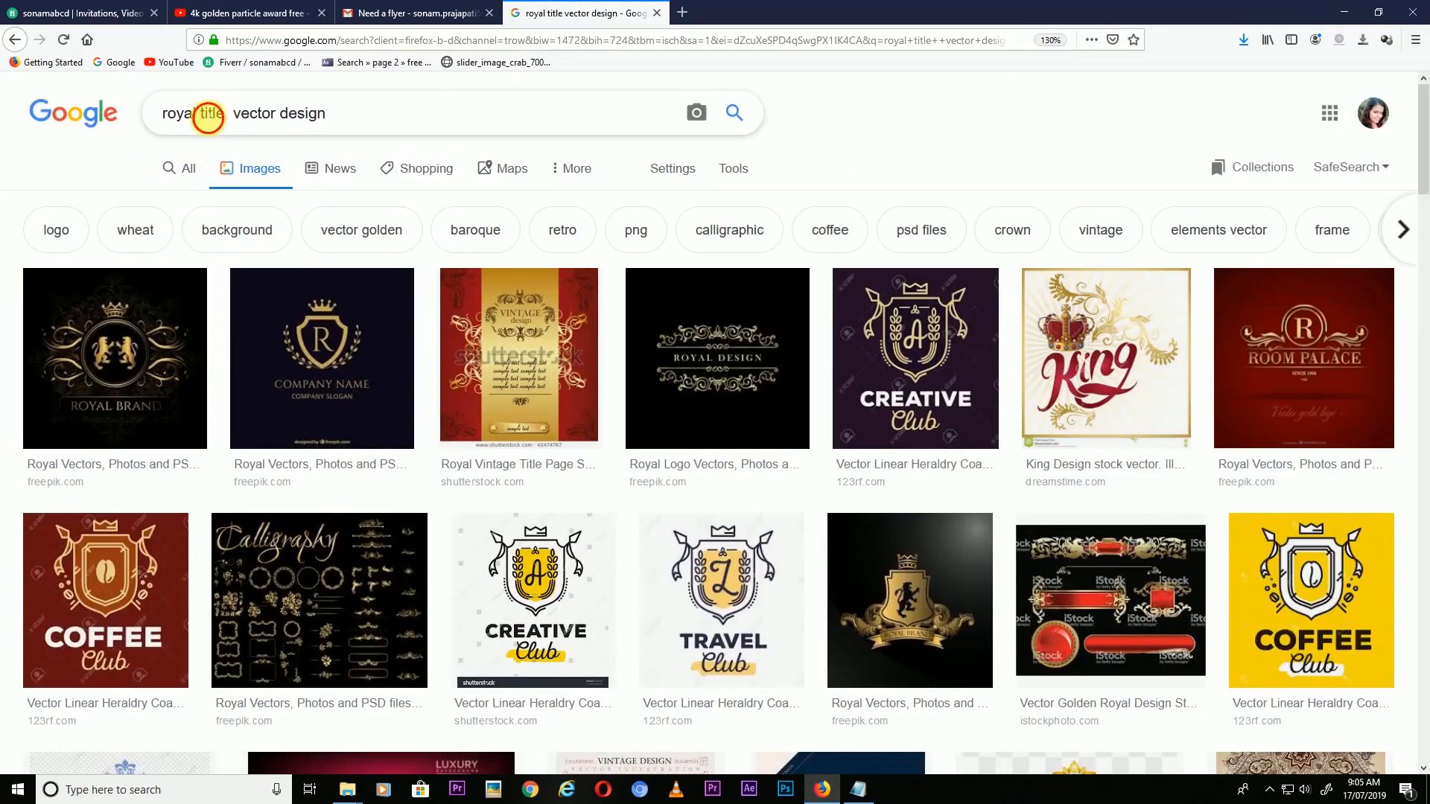
click(239, 119)
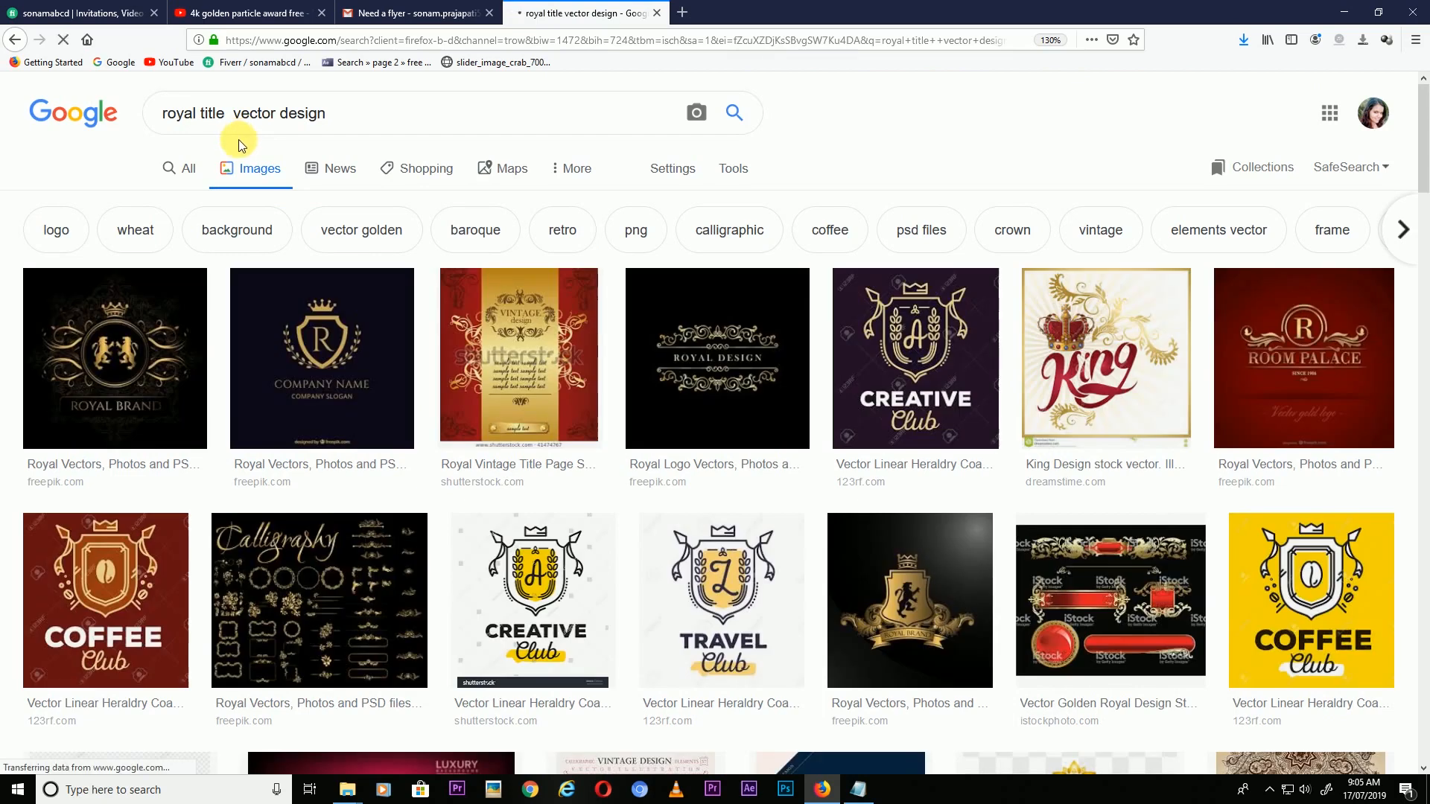
key(BackSpace)
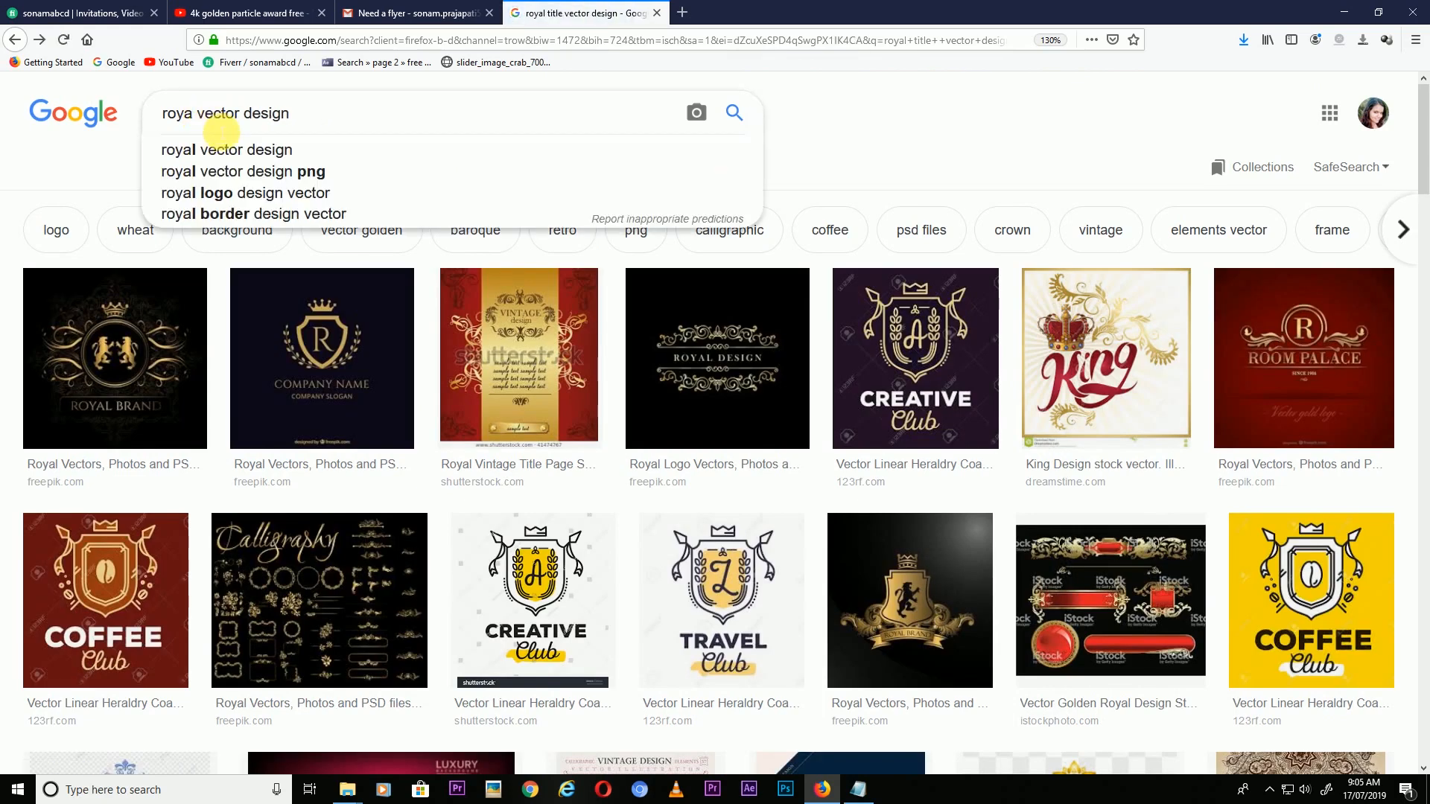
text(l)
click(246, 149)
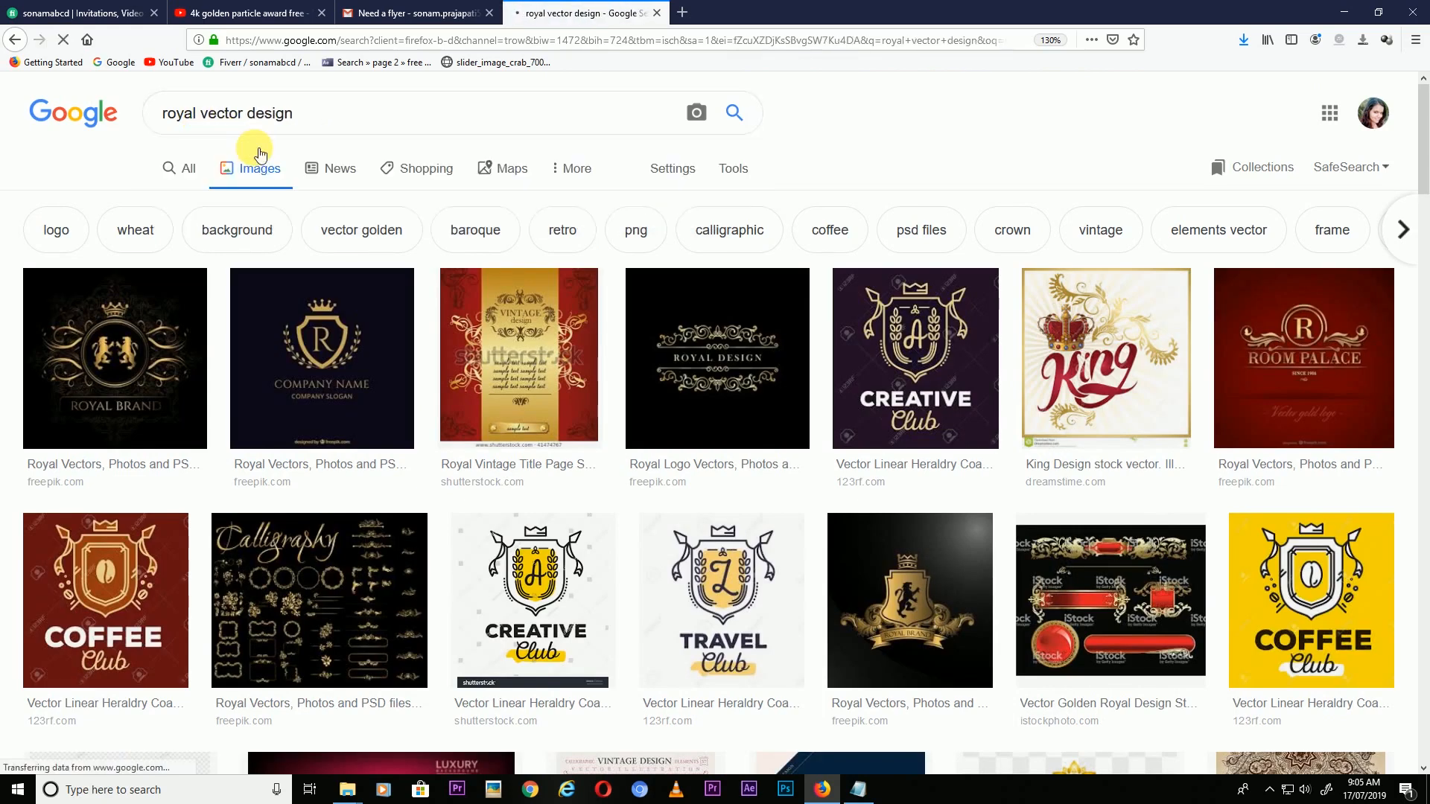
- Preview the "Deco Design Elements Vector Graphics" related image and browse further royal vector design results
click(520, 373)
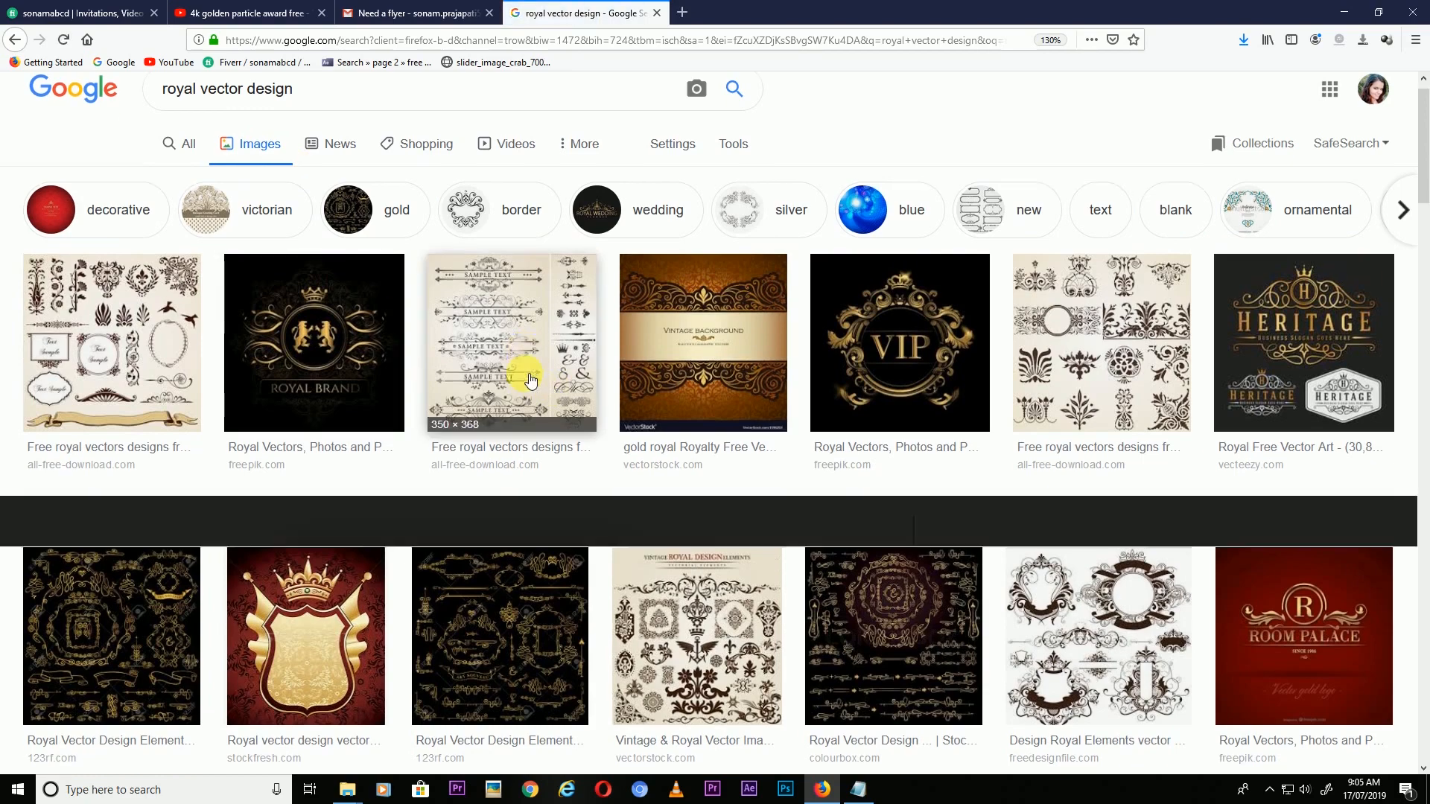
click(1057, 513)
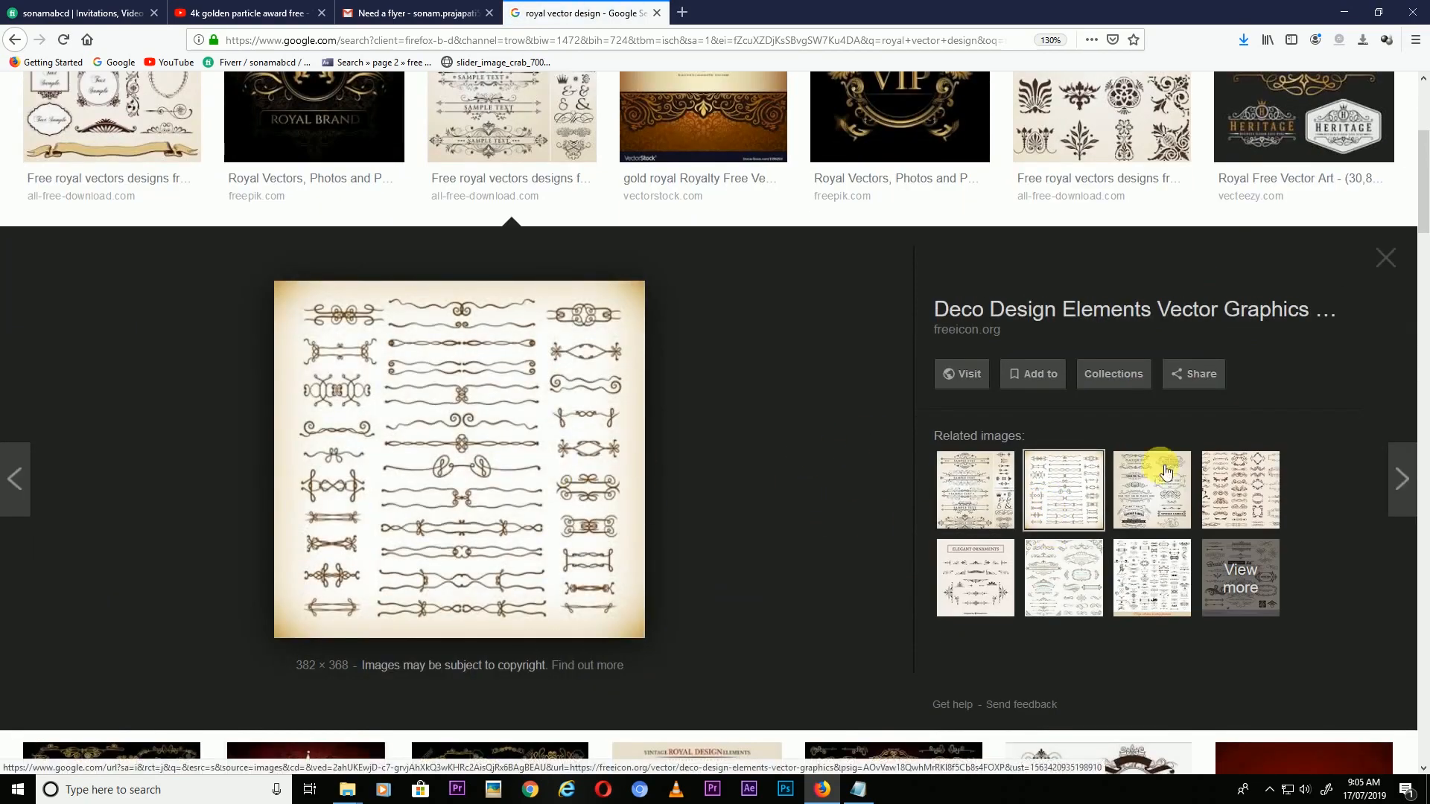
scroll(1169, 484, down, 5)
scroll(1184, 503, down, 10)
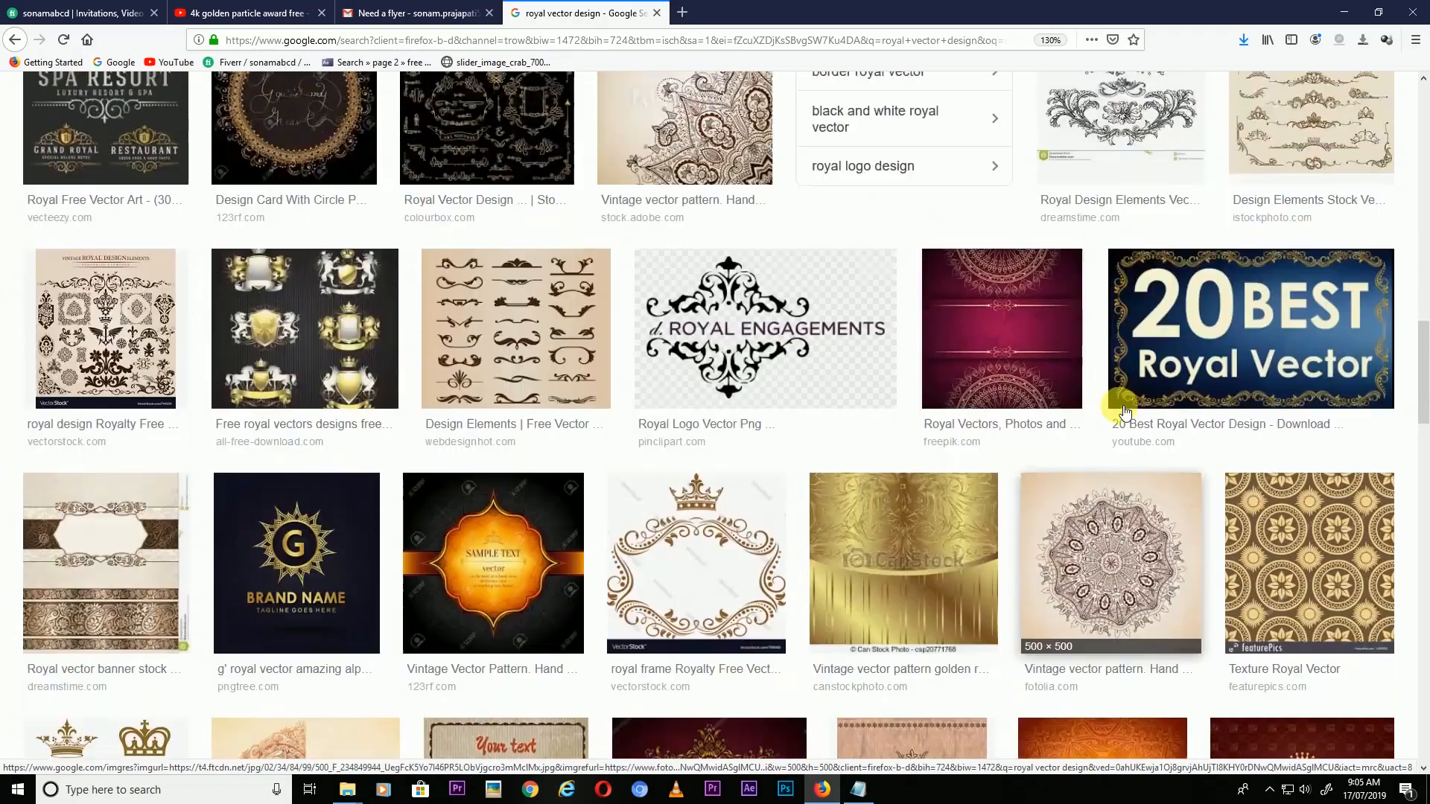
- Preview the Dreamstime "Royal Design Elements Vector" image, browse its full set of related images, and return to the project folder
scroll(1135, 387, up, 3)
click(1149, 361)
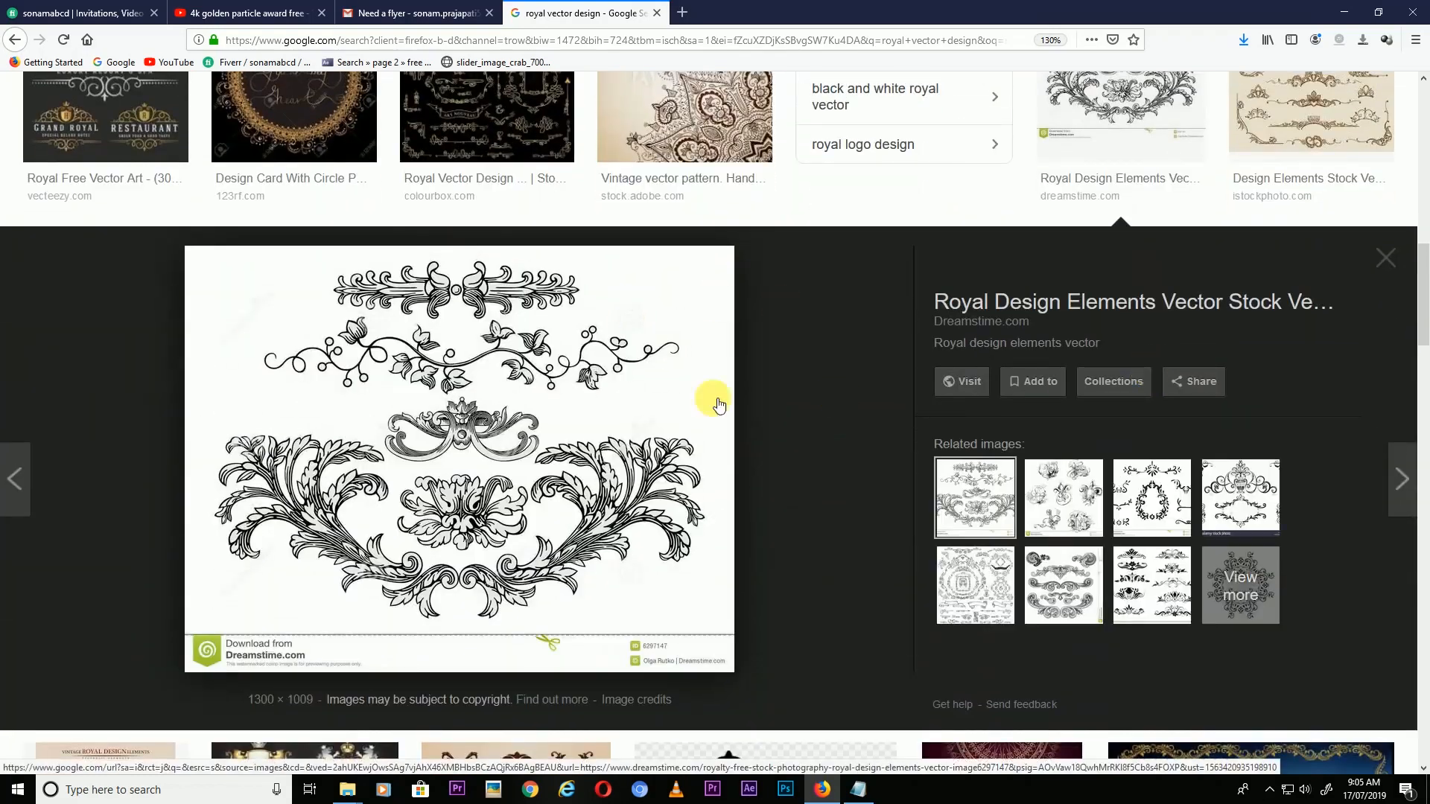
click(1231, 502)
click(1239, 593)
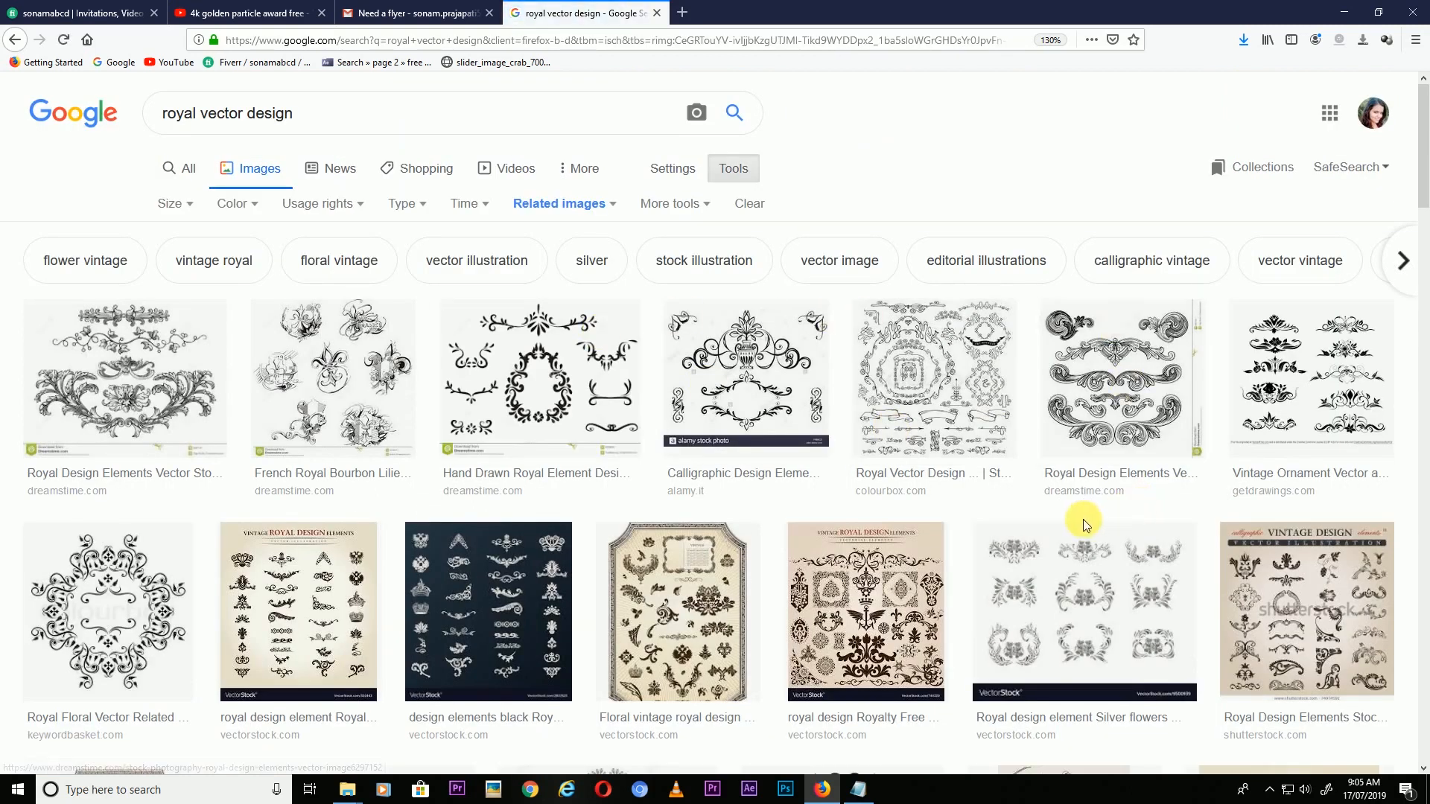
scroll(864, 544, down, 2)
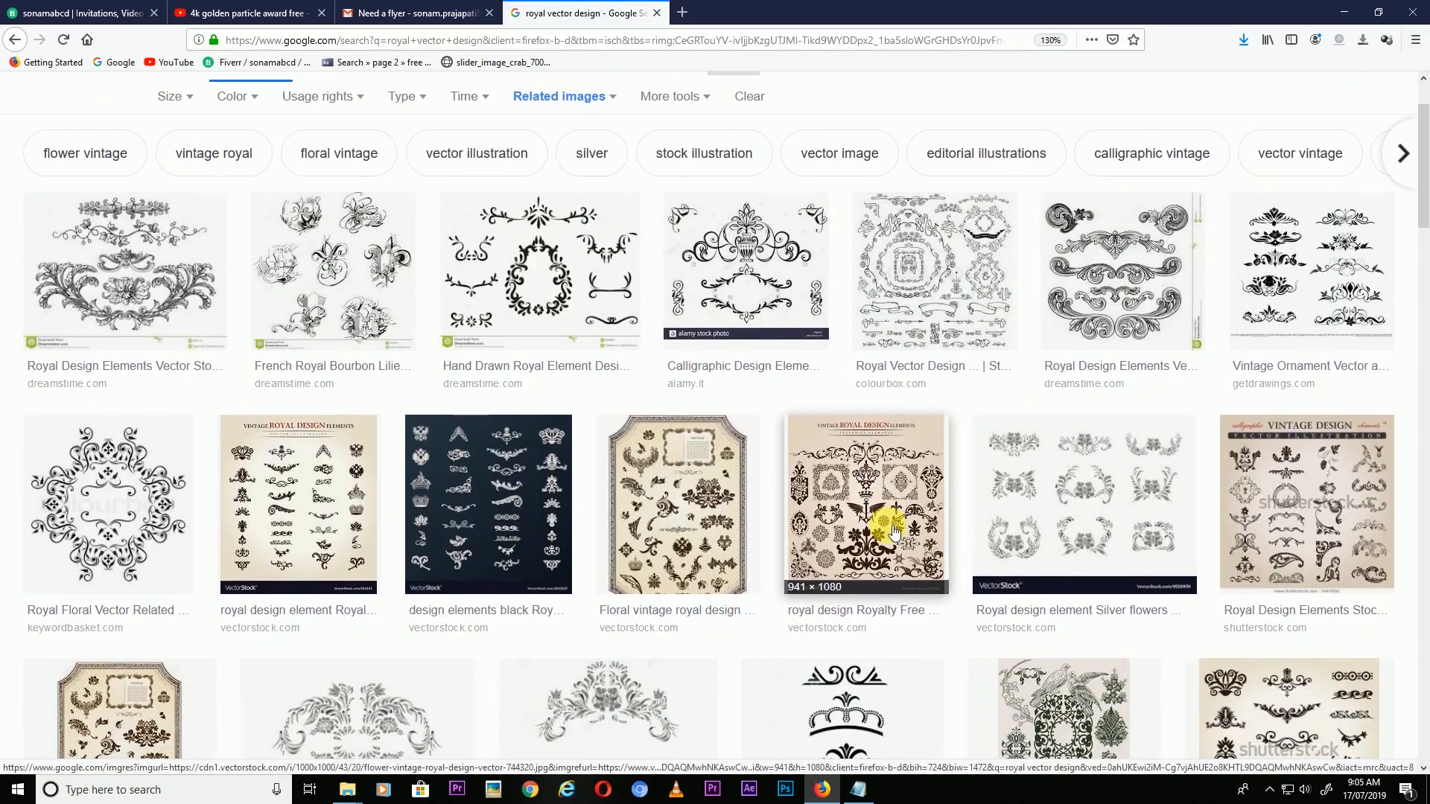
click(1346, 10)
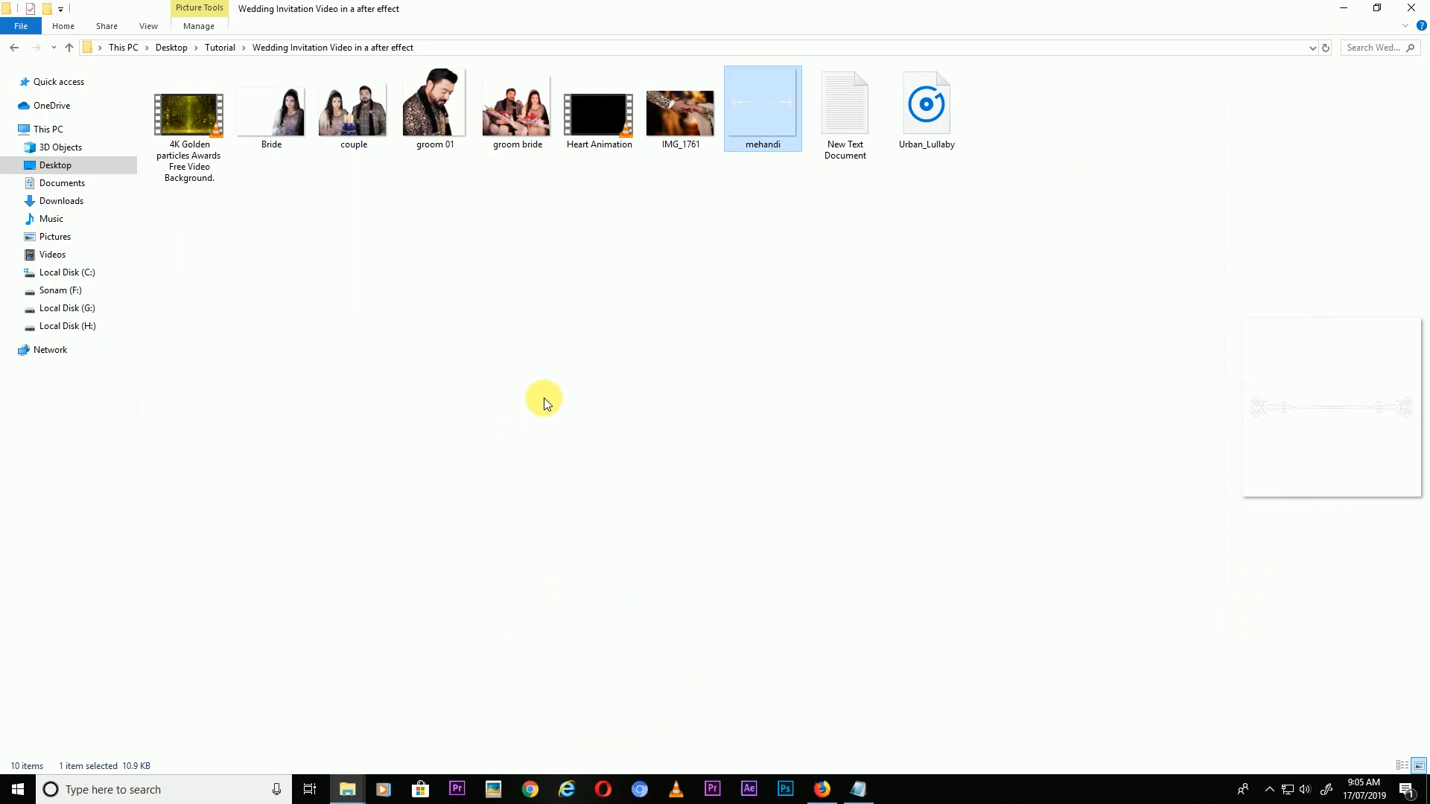
- Launch Adobe After Effects CS6 and dismiss the disk cache warning
click(178, 790)
text(aft)
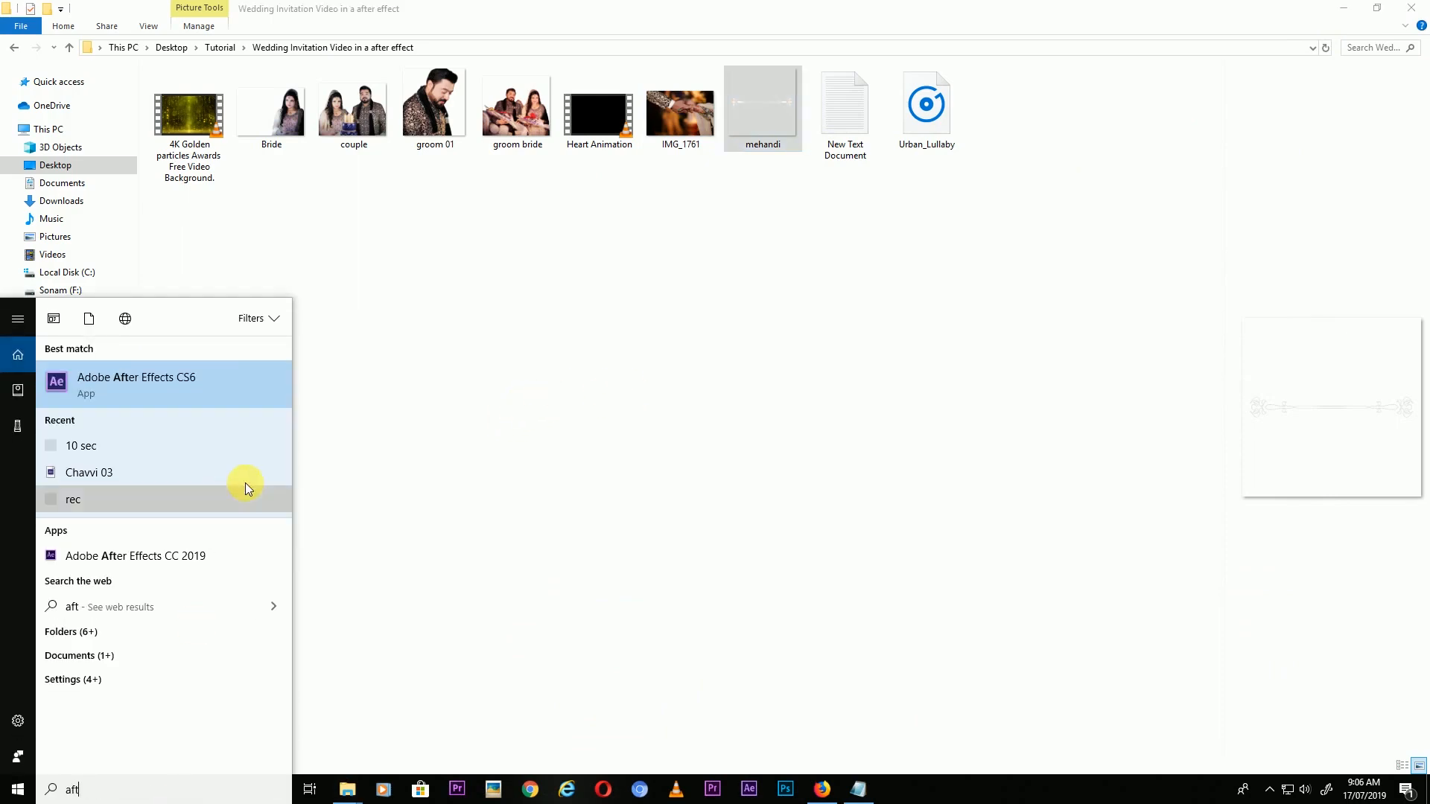
click(182, 387)
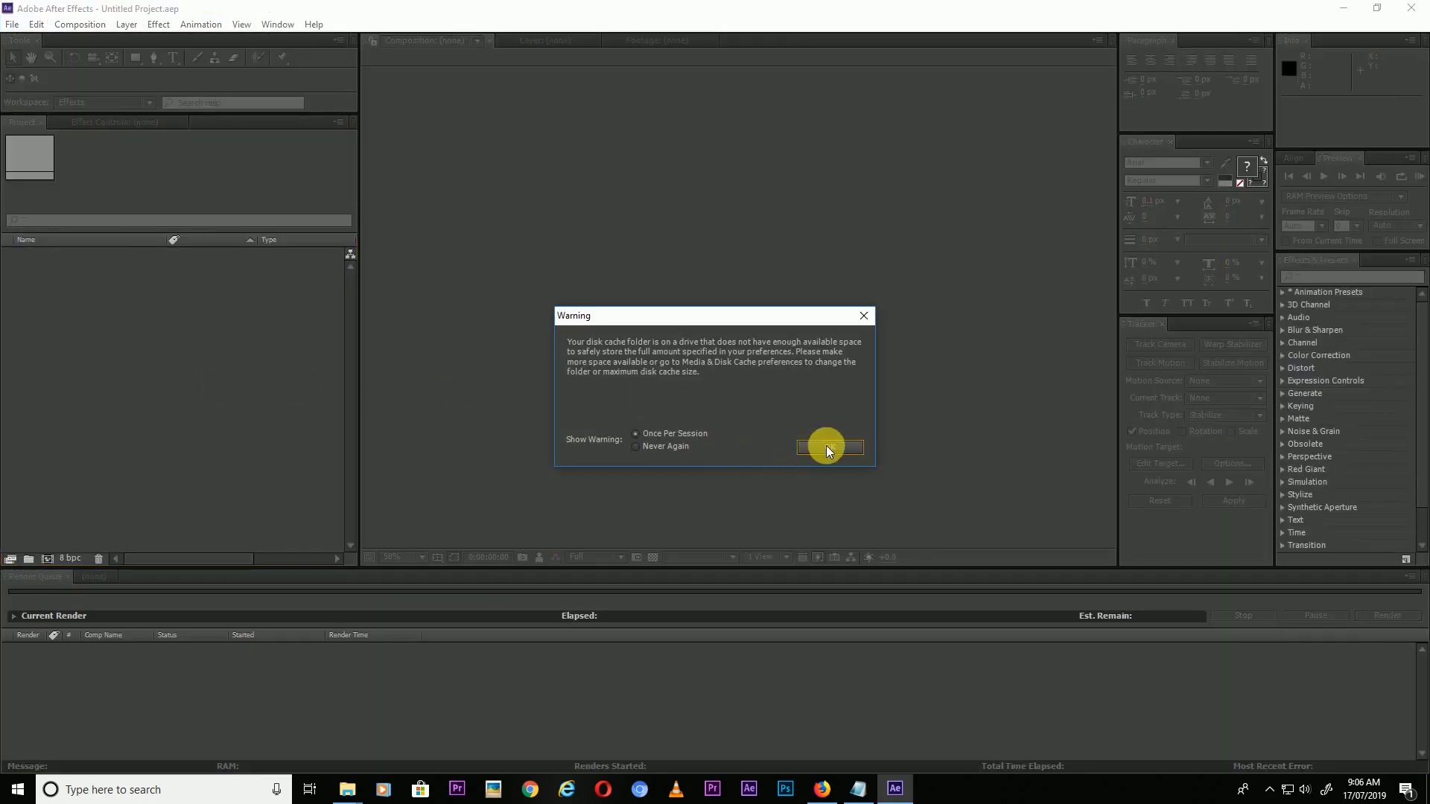
click(829, 448)
- Create a 1920 × 1080 composition with a frame rate of 24 fps and a duration of 0:01:30:15
right_click(217, 312)
click(246, 322)
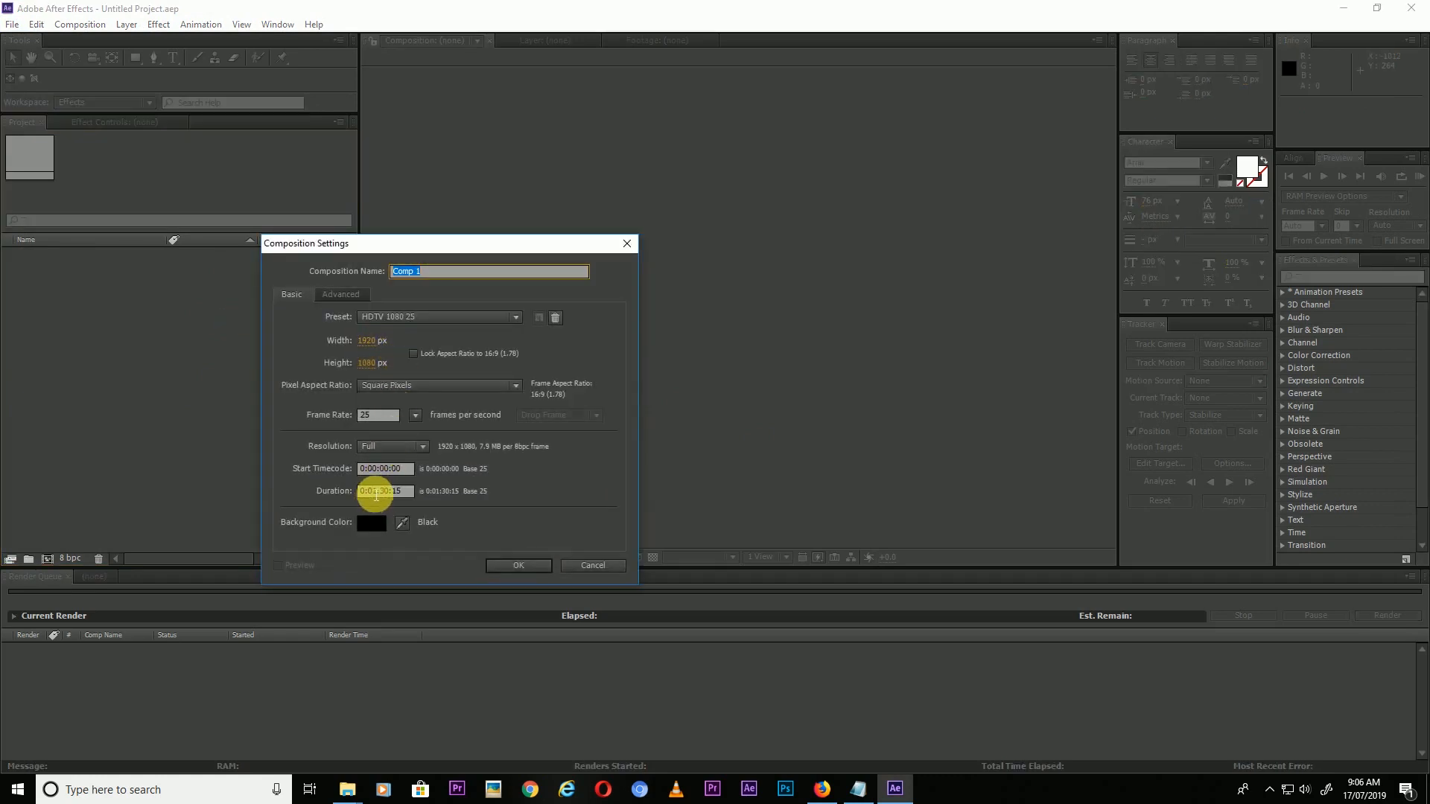
click(474, 379)
click(410, 402)
drag(383, 424, 305, 422)
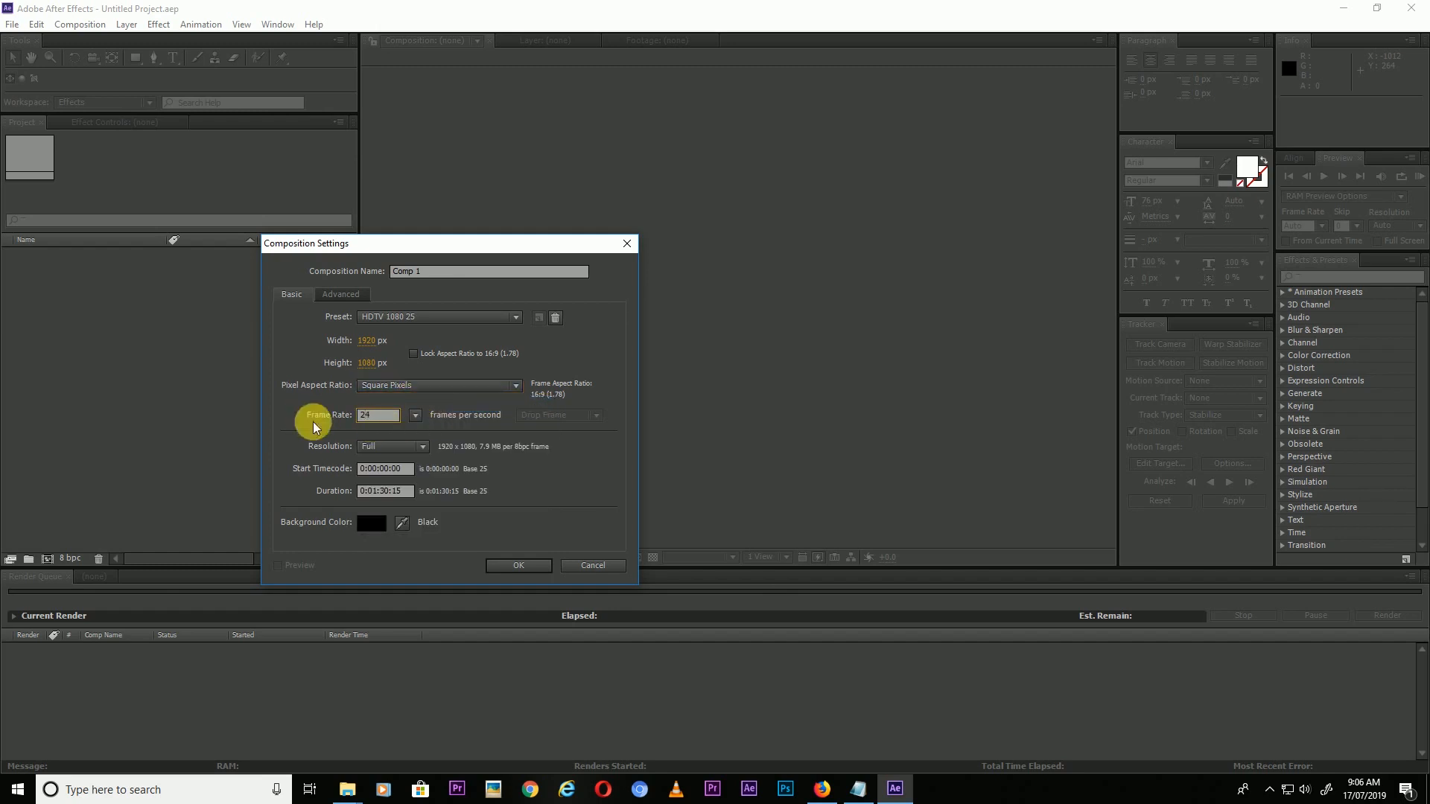
click(294, 496)
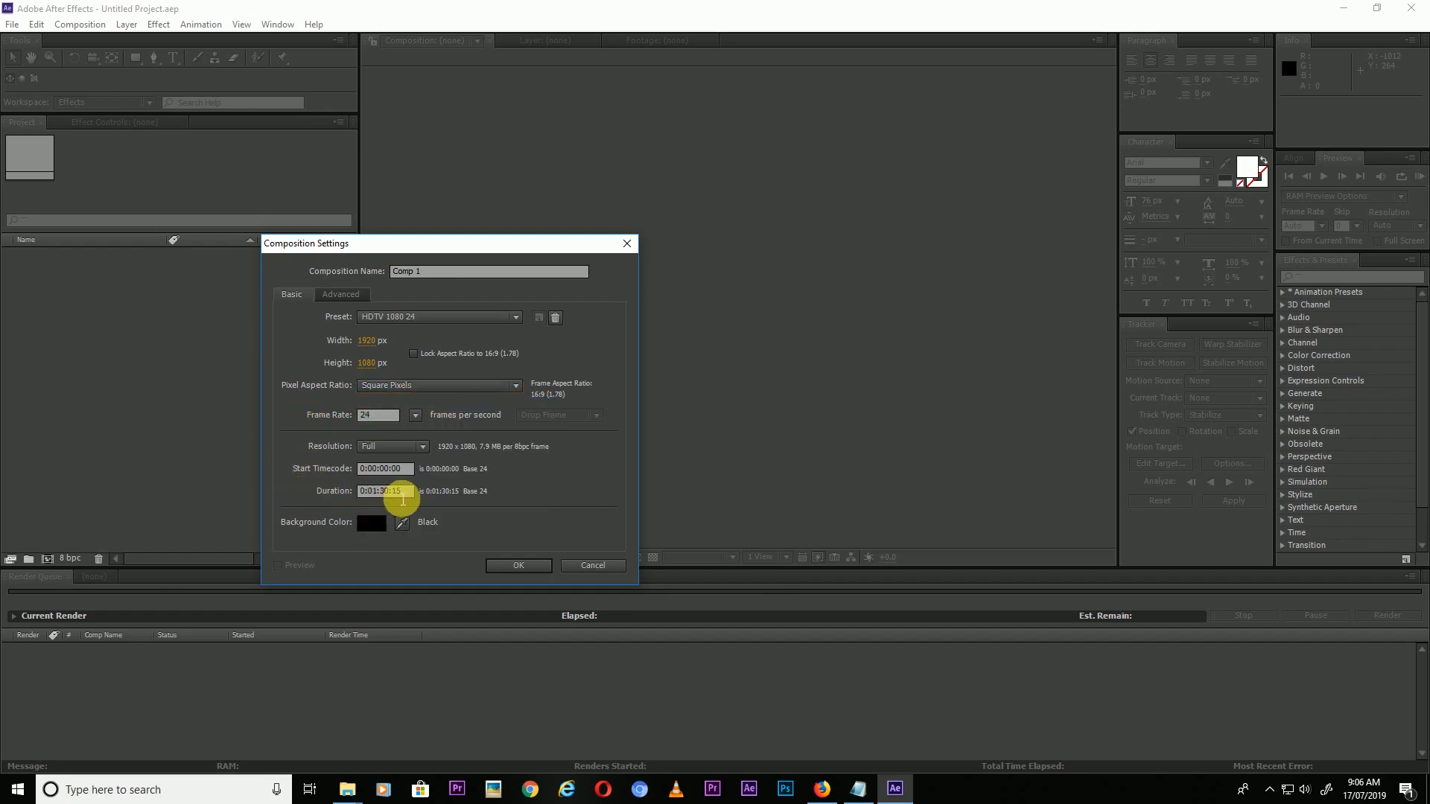
click(519, 566)
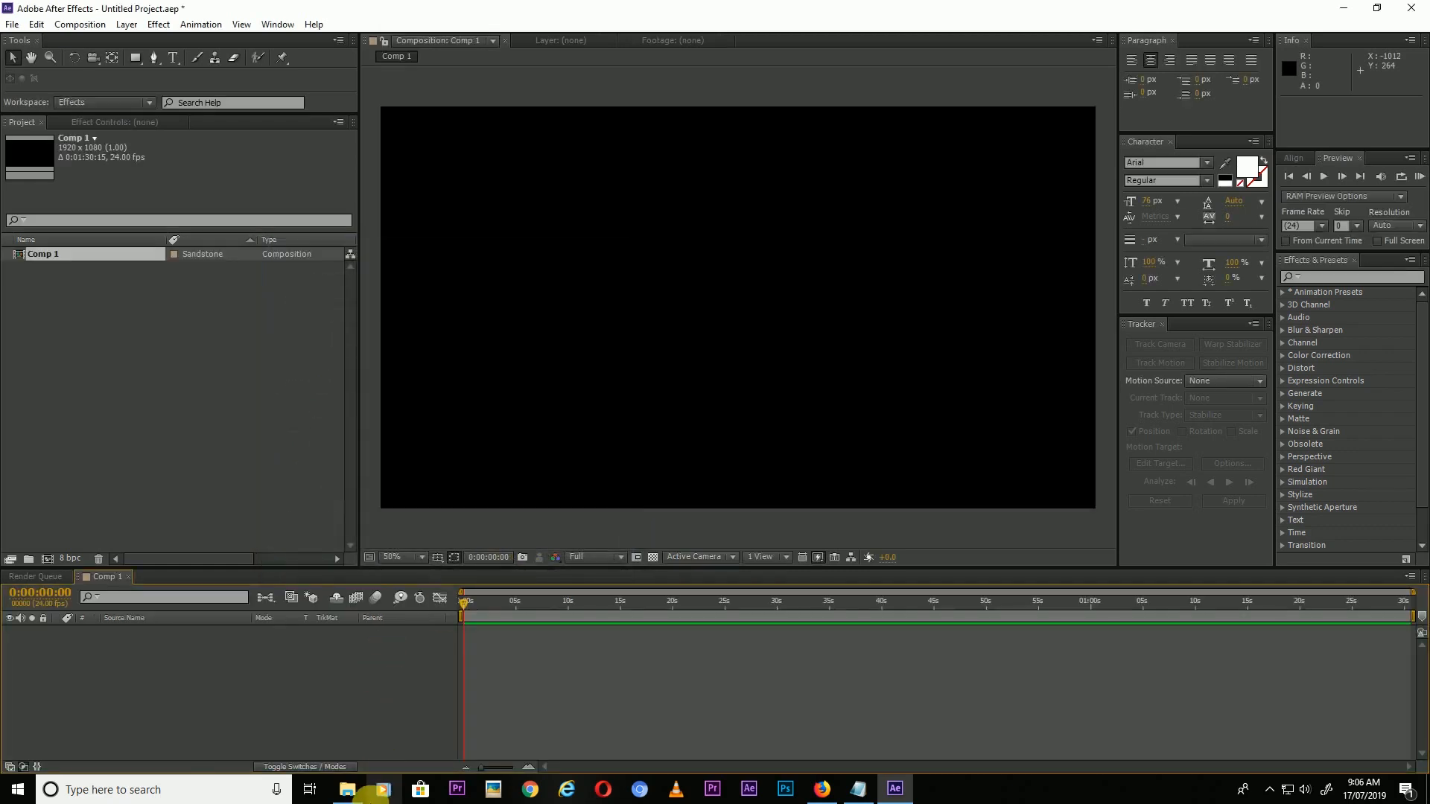
- Import the 4K Golden particles Awards background video from the project folder and add it as a layer in Comp 1
mouse_move(348, 788)
click(399, 767)
drag(195, 134, 265, 463)
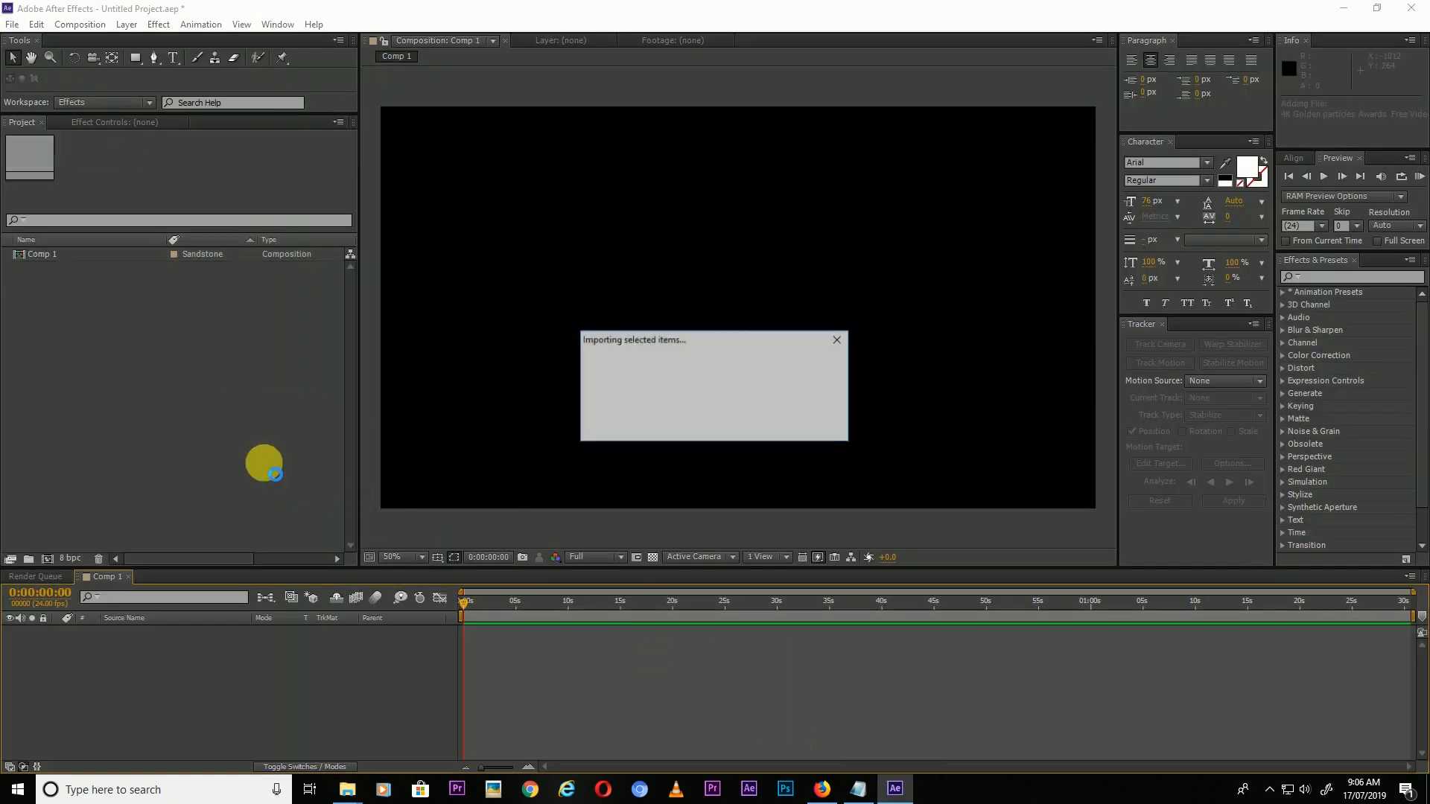
drag(96, 256, 127, 639)
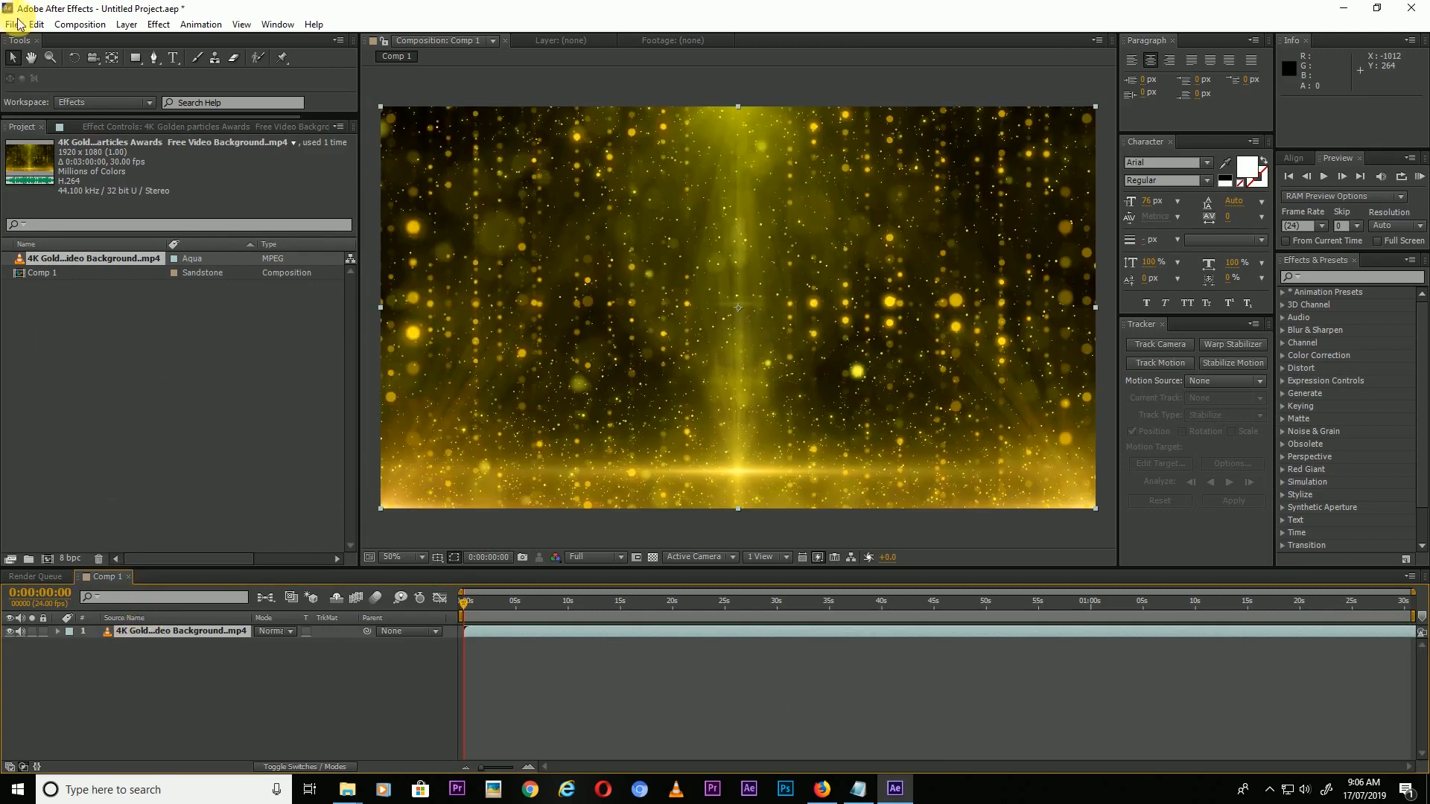
- Apply the Video Copilot VC Color Vibrance effect to the golden particles background layer
click(165, 27)
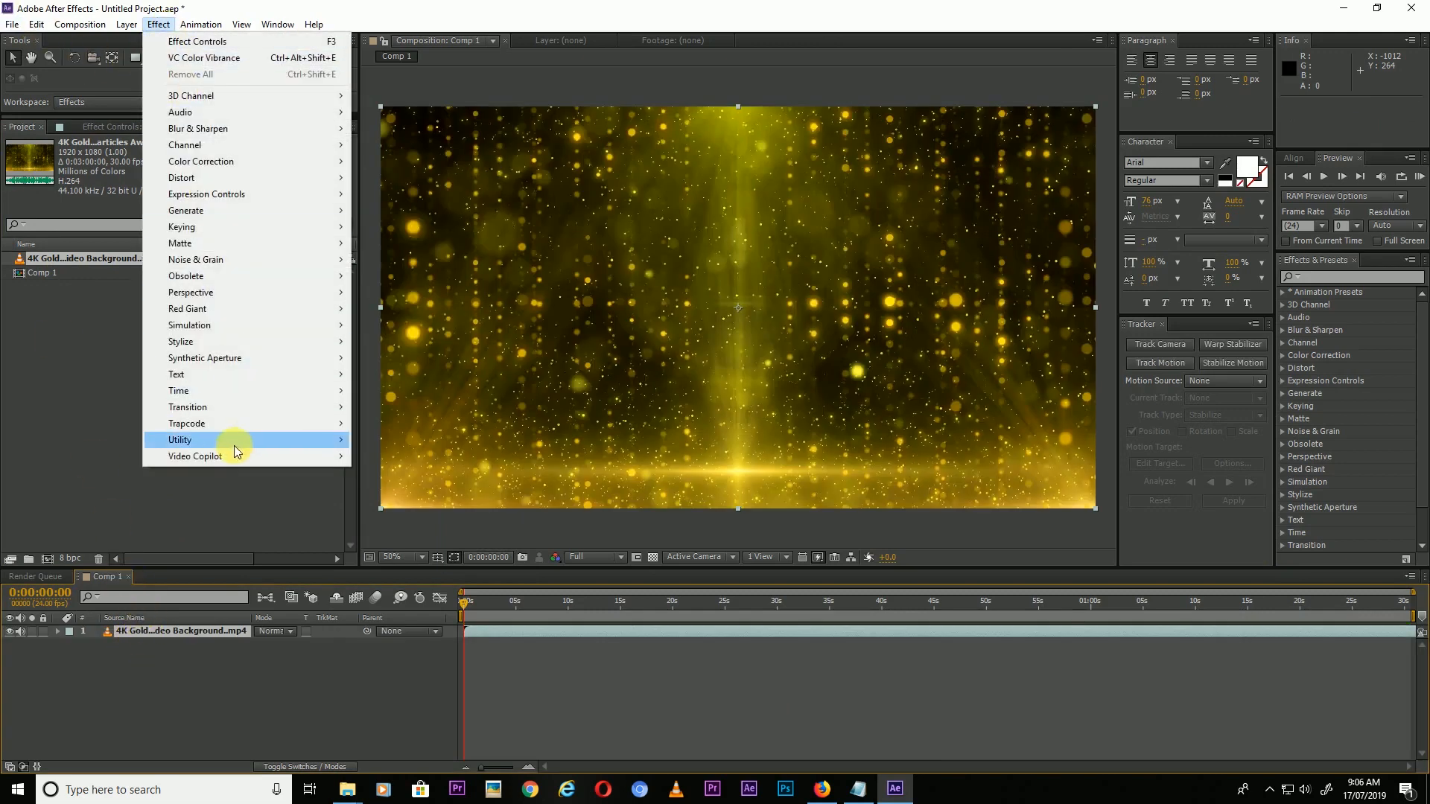
mouse_move(320, 457)
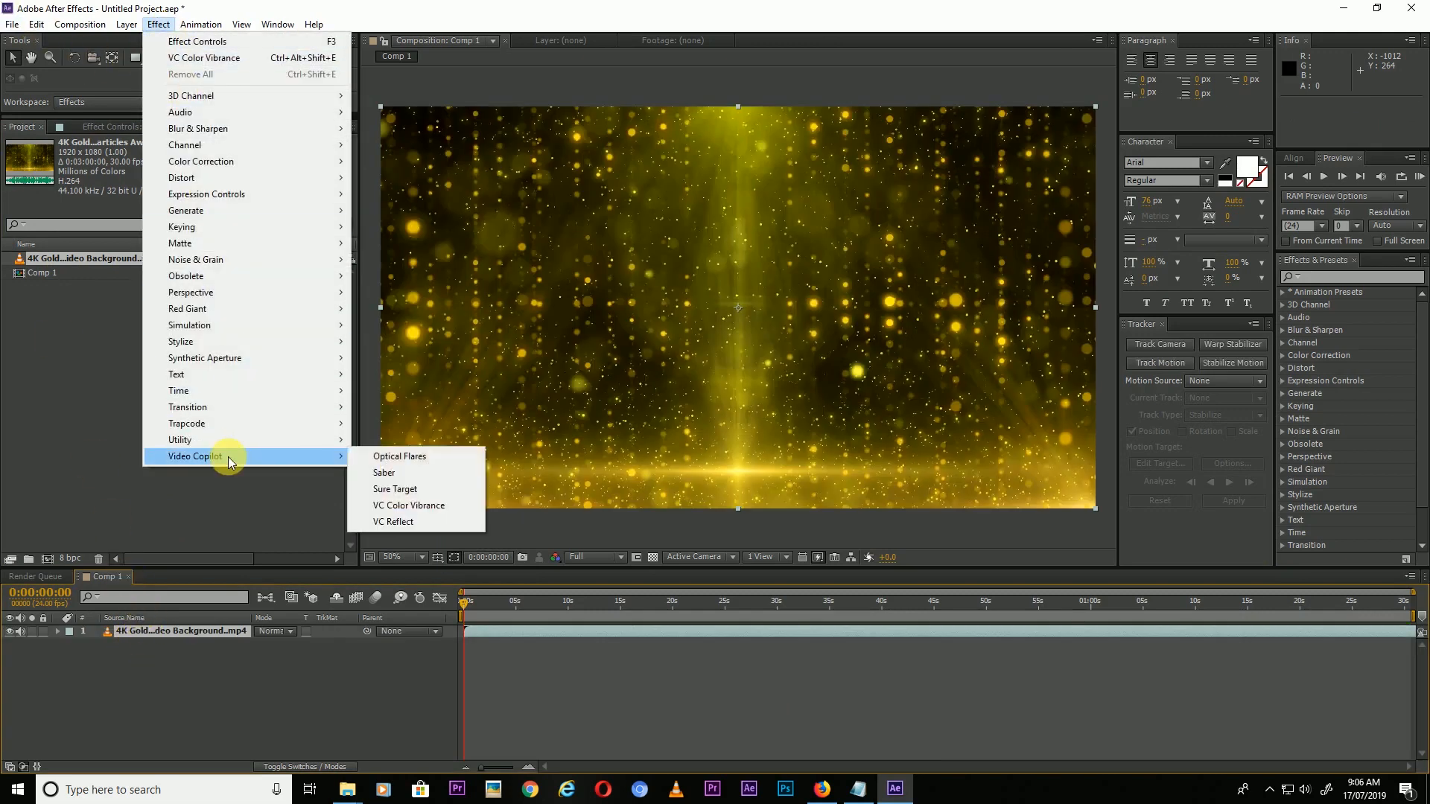
click(412, 507)
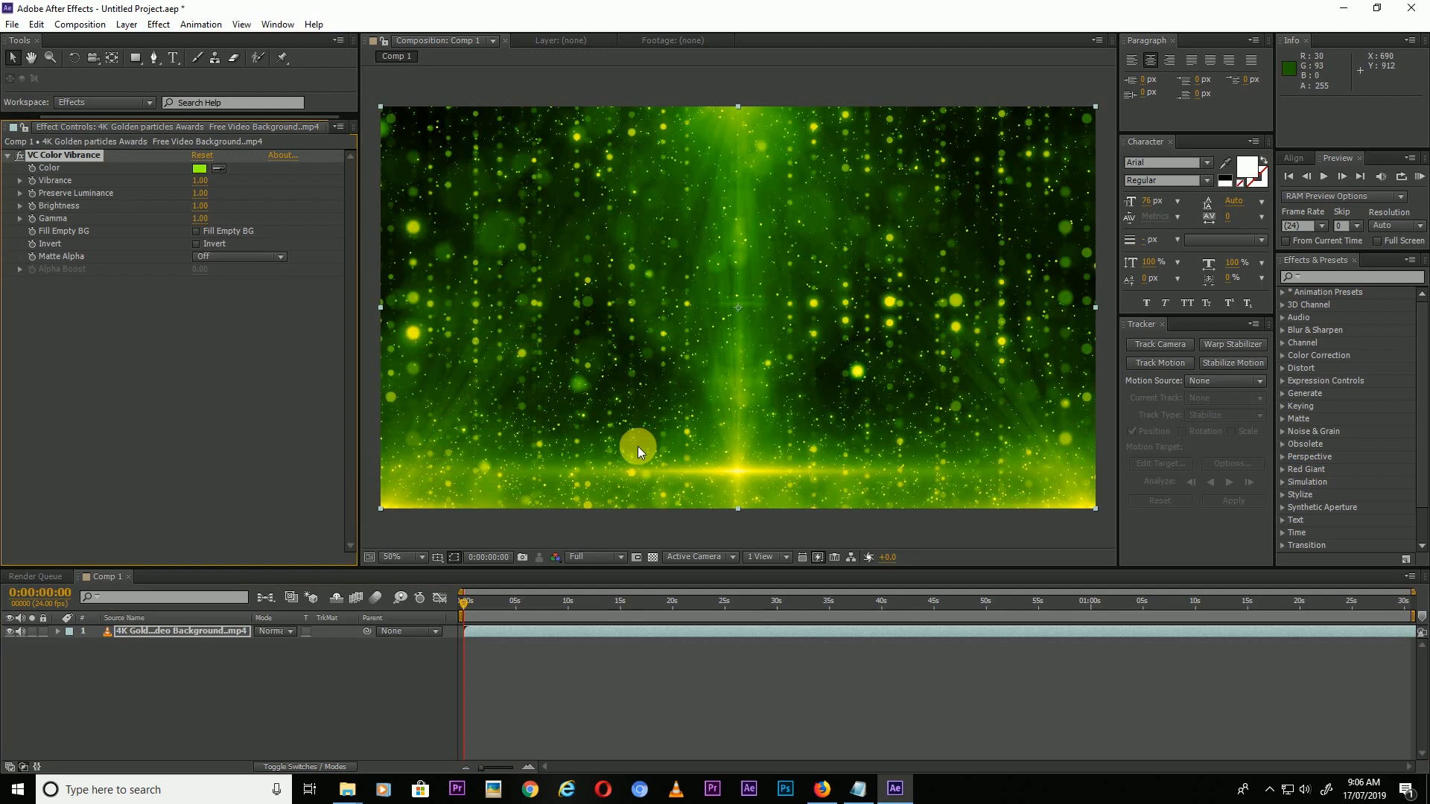
- Switch to Firefox, search for "video copilot", view the Video Copilot website, and return to After Effects
click(822, 788)
click(680, 12)
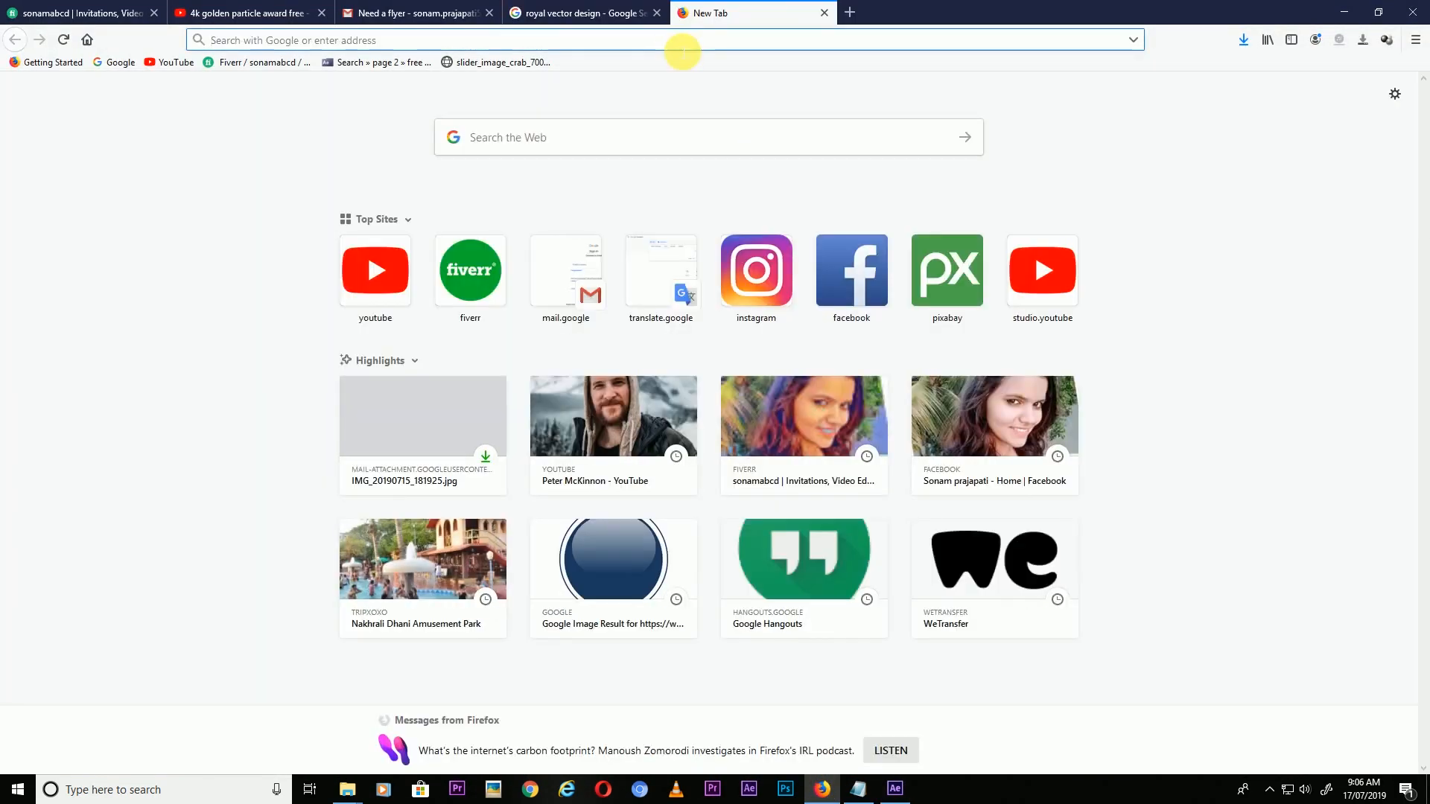
text(video copilot)
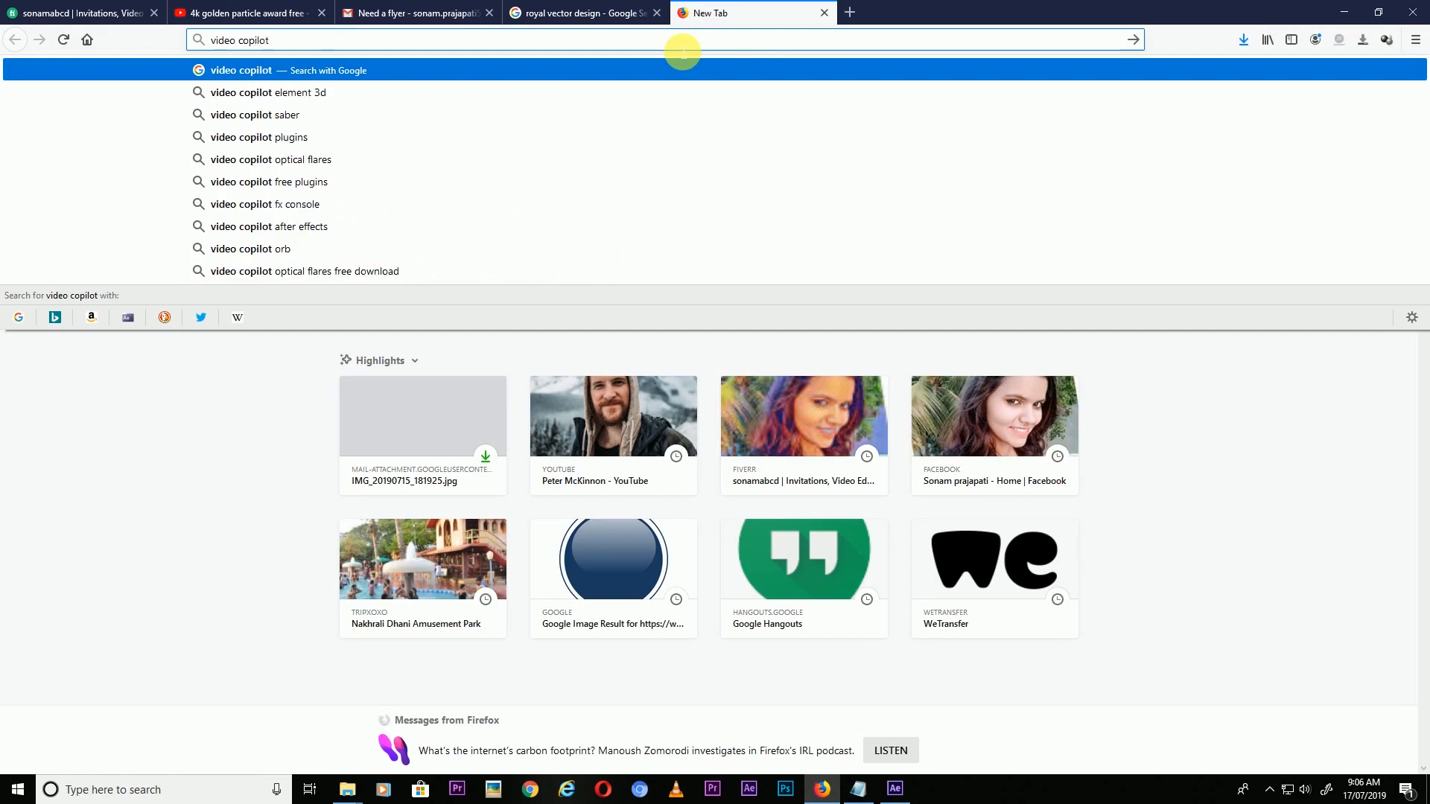
key(Return)
click(368, 250)
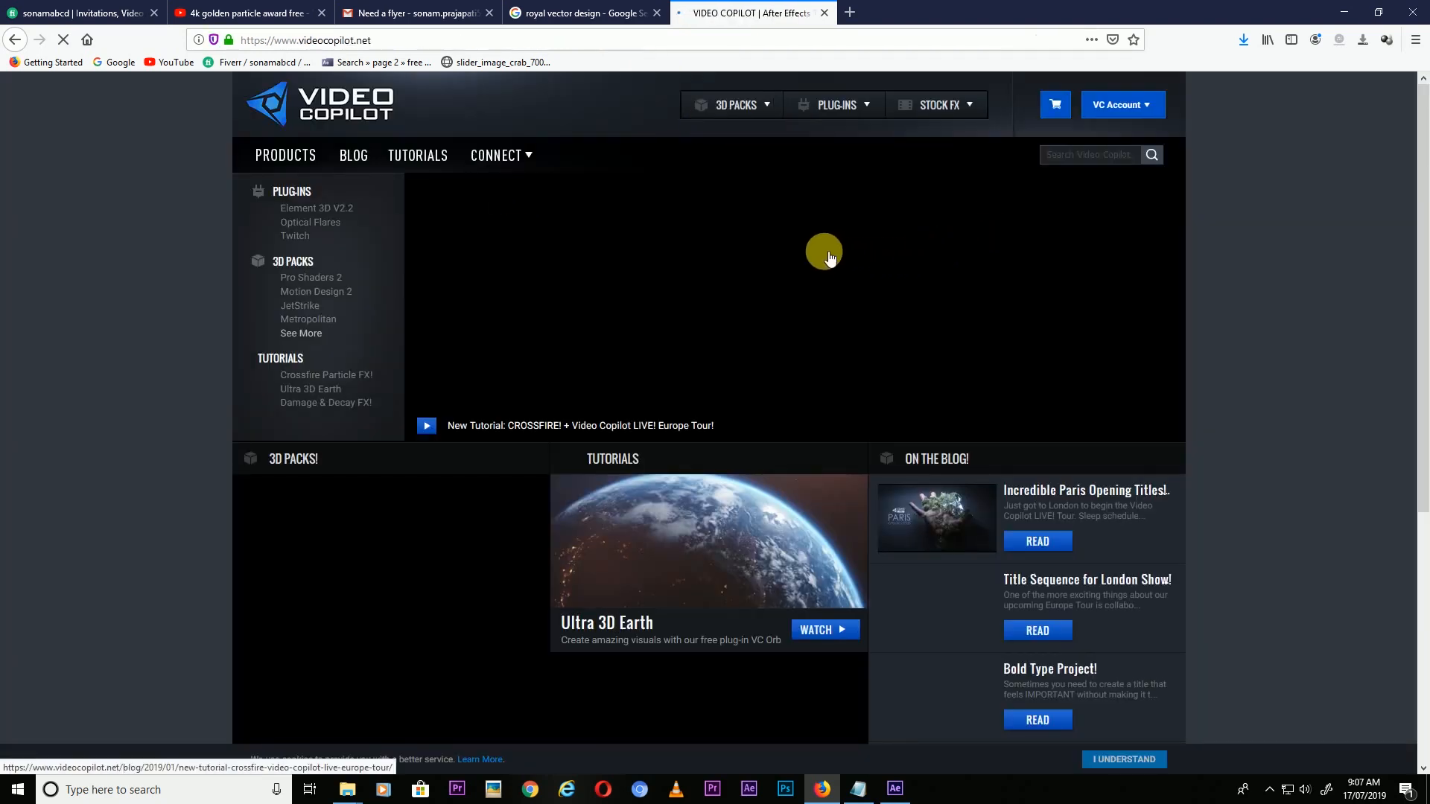
mouse_move(856, 105)
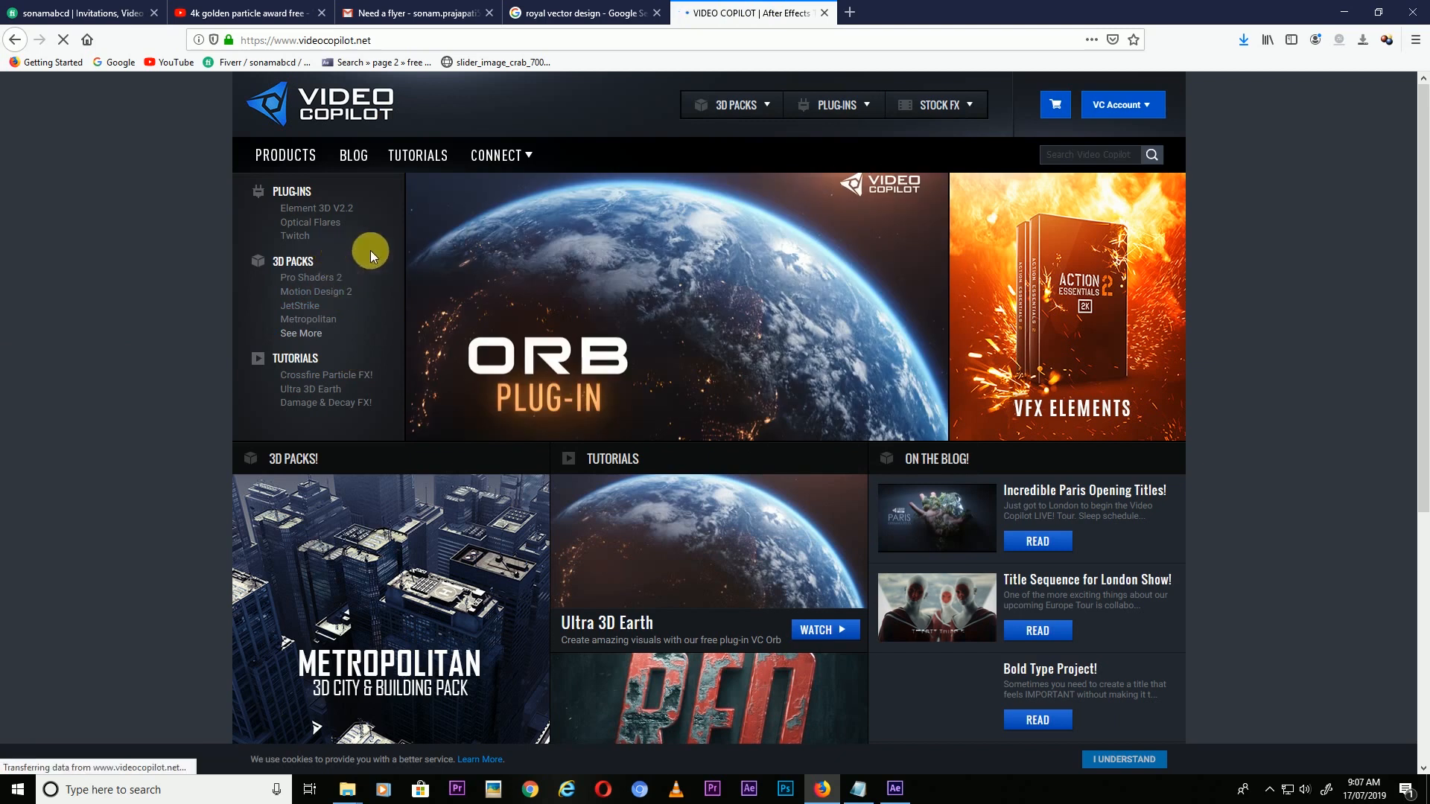
click(1345, 11)
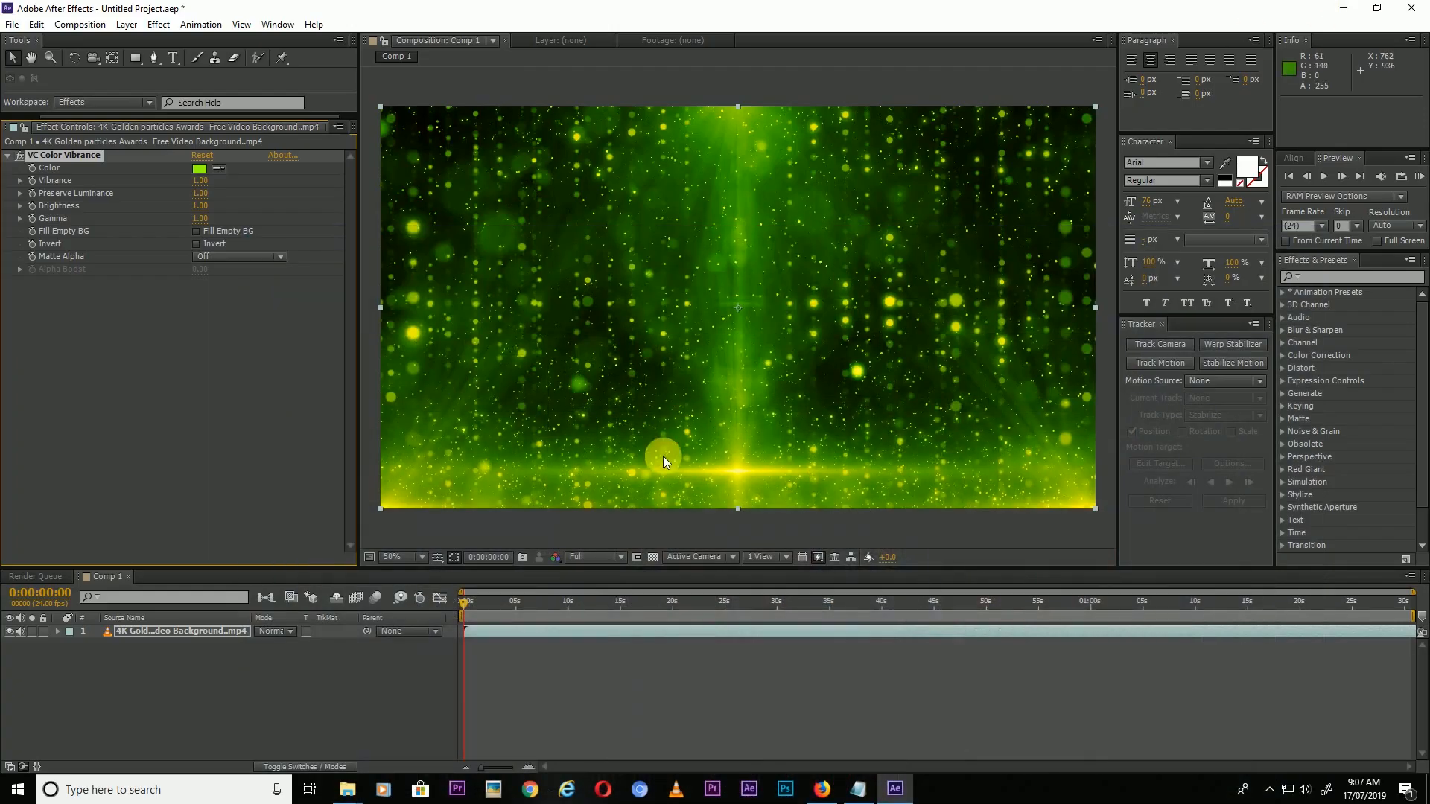
- Change the VC Color Vibrance color on the golden particles background layer from green to a dark purple
click(199, 169)
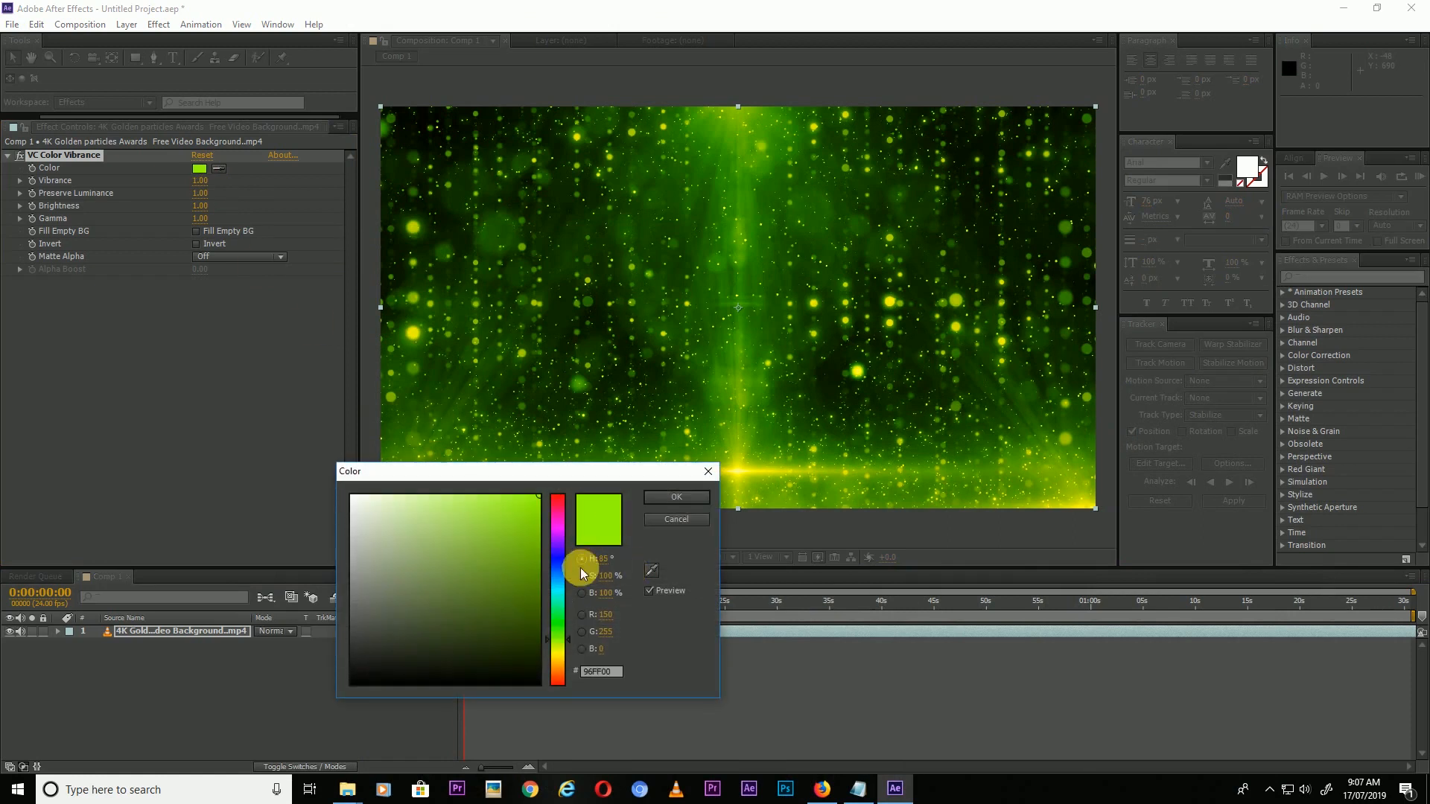
drag(559, 654, 560, 683)
click(537, 546)
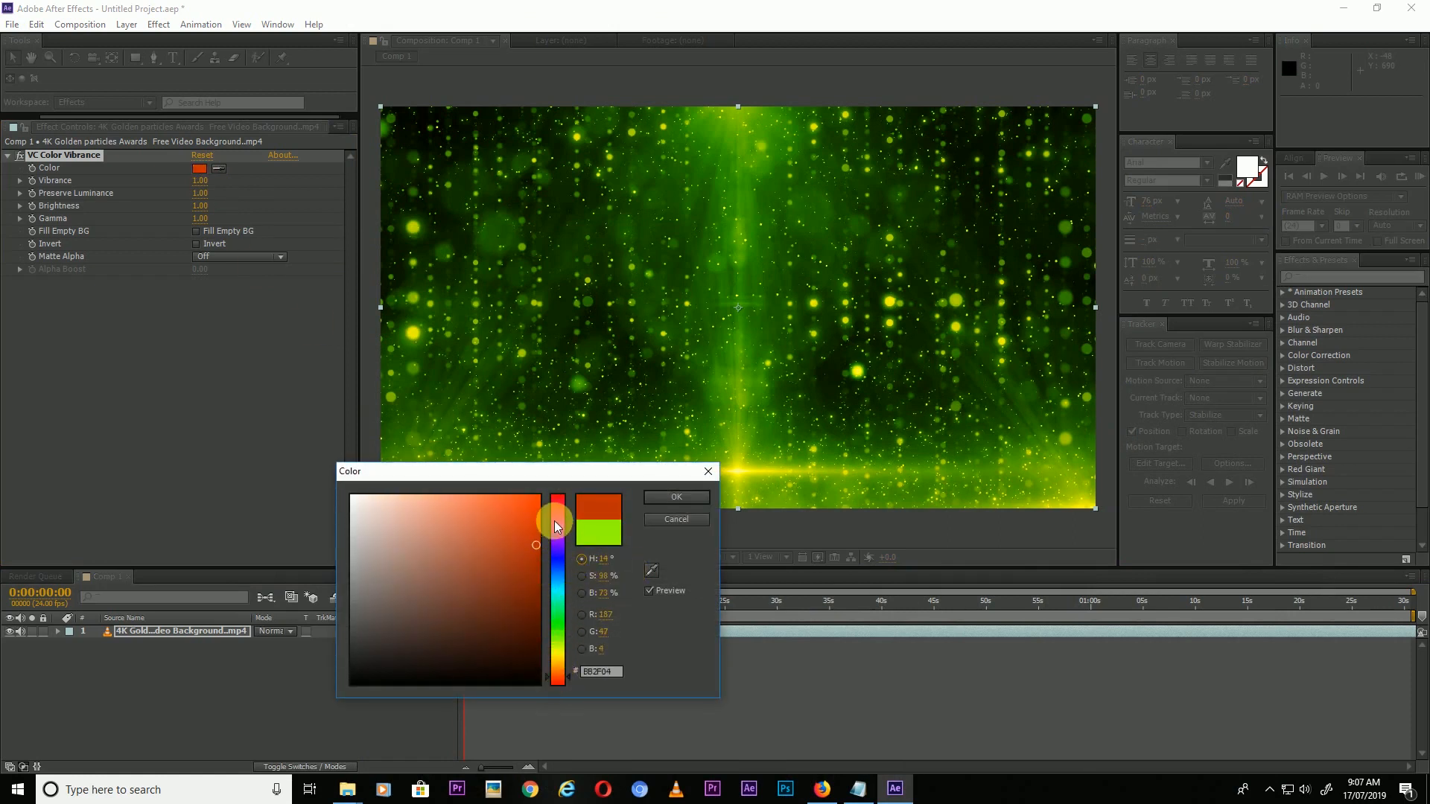
drag(557, 525, 558, 538)
click(516, 560)
click(665, 496)
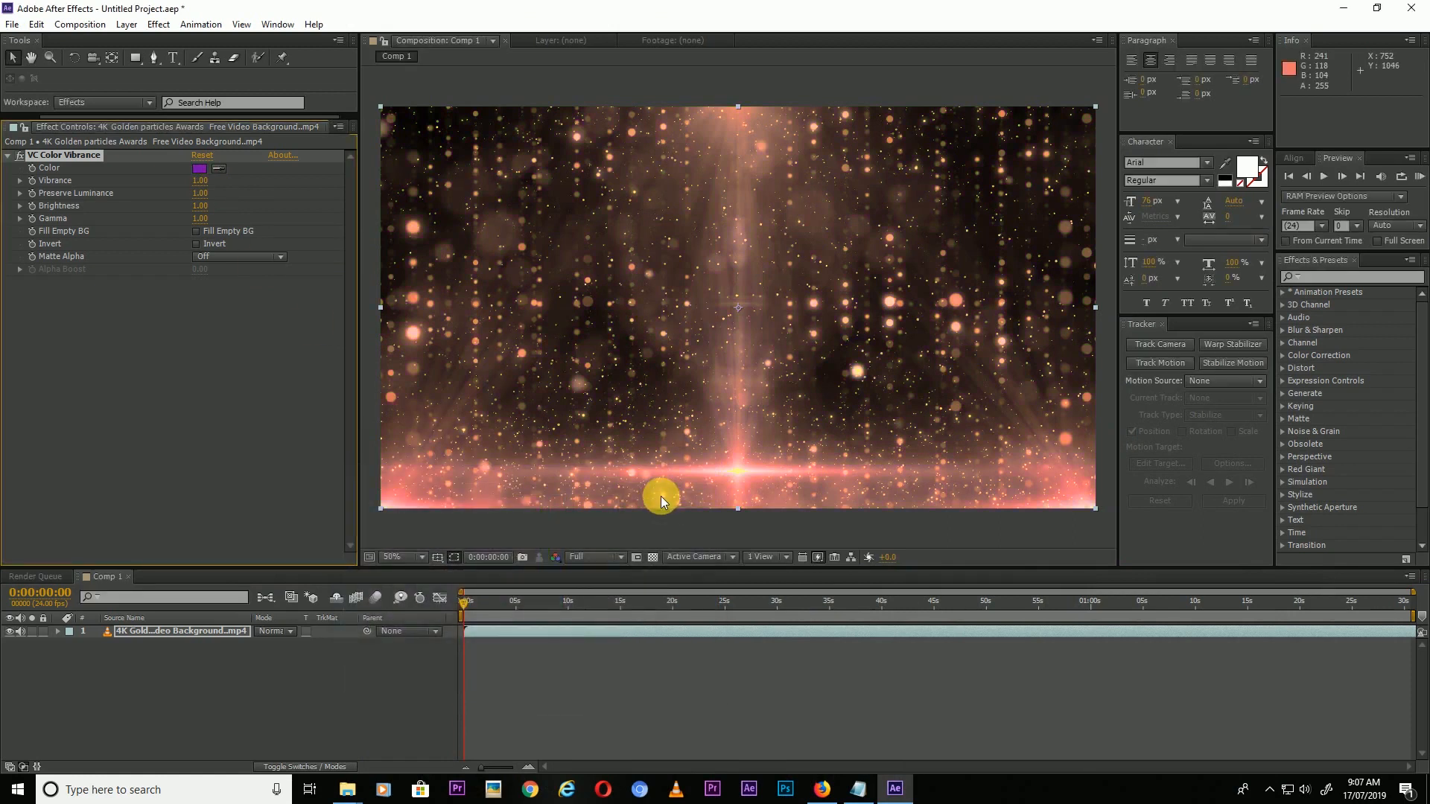
- Refine the VC Color Vibrance color to the brighter purple 9C11EC and check the background at 0:00:12:21
click(199, 169)
drag(501, 549, 493, 501)
click(655, 499)
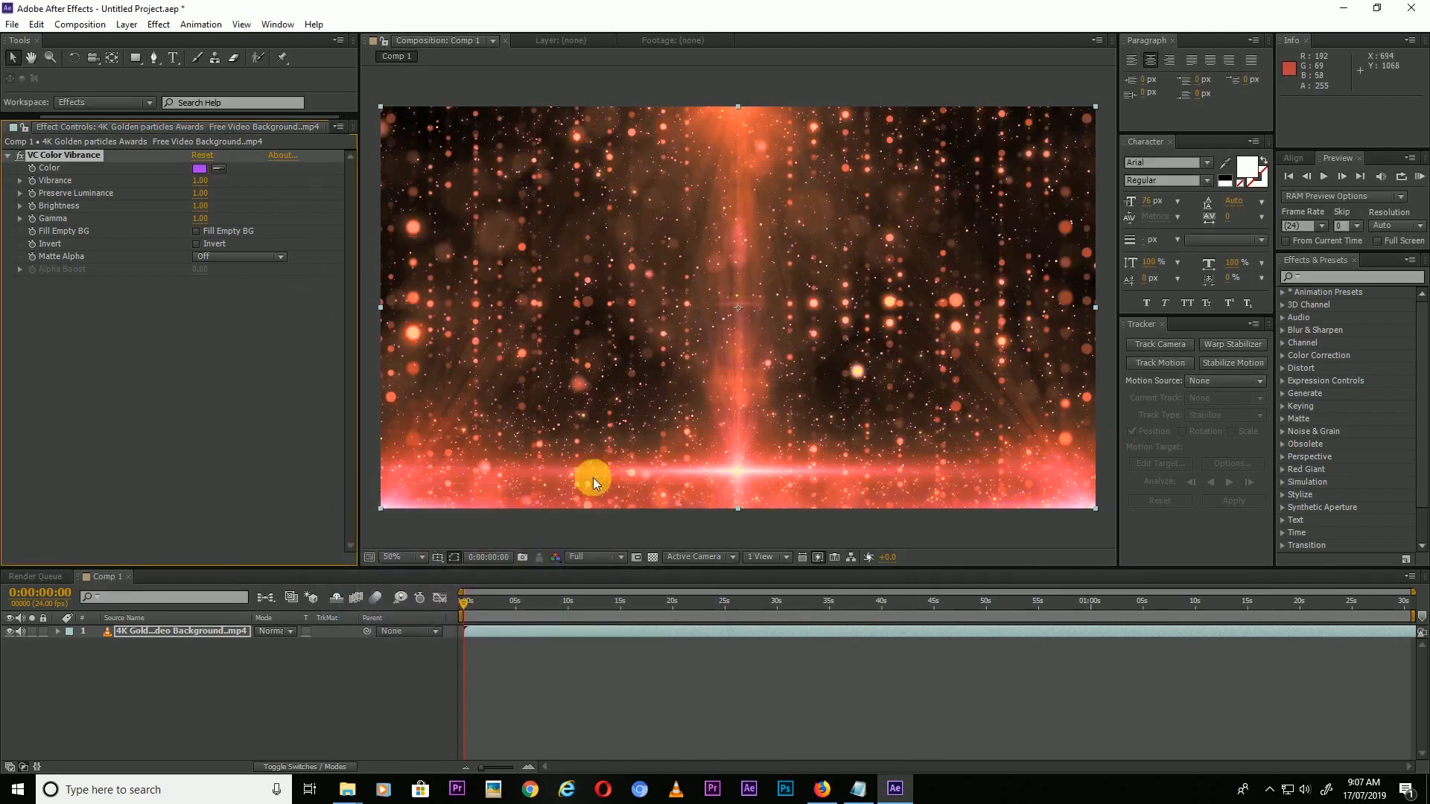
click(200, 171)
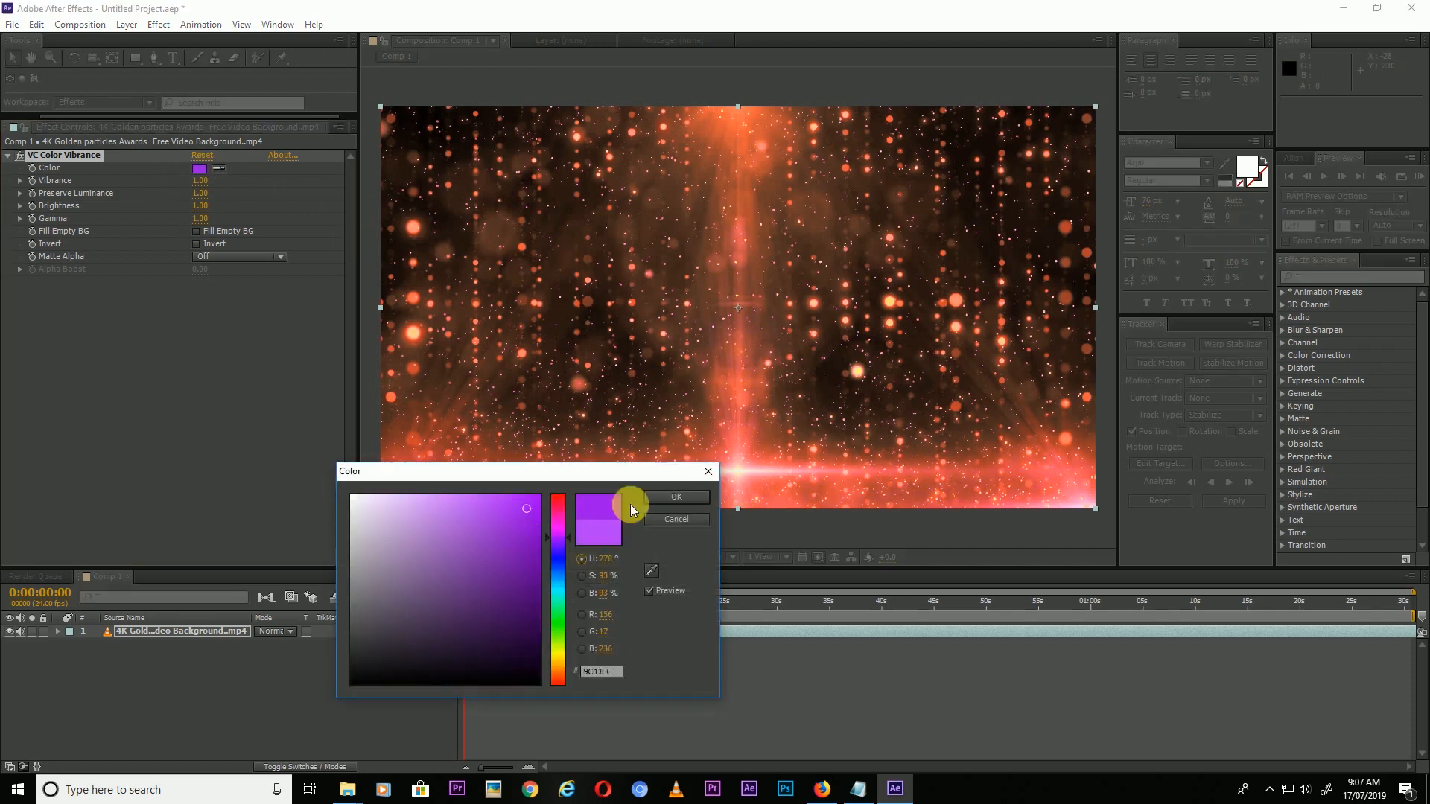
click(633, 502)
click(599, 602)
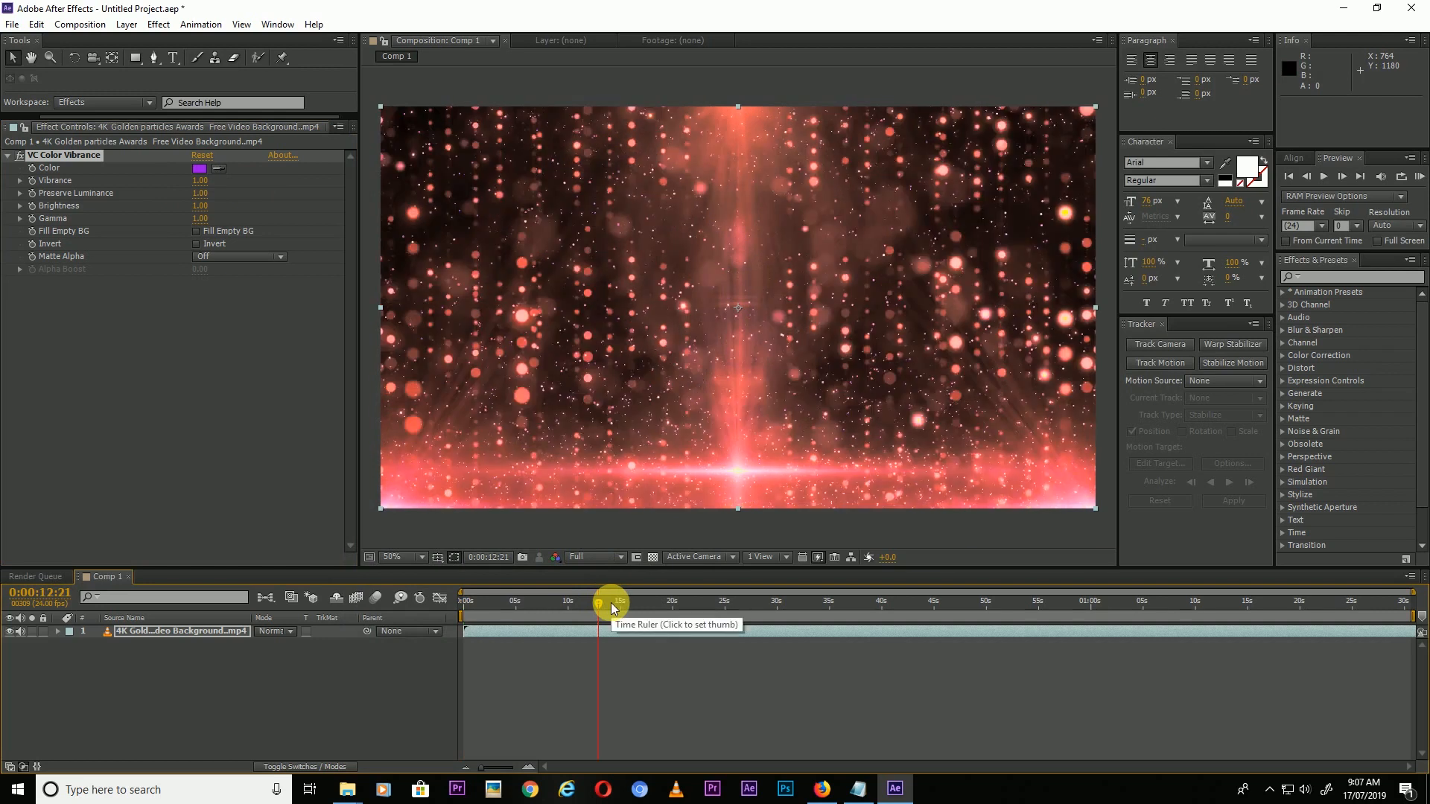
- Open New Text Document from the wedding invitation project folder and copy its "Wedding Invitation" line
click(104, 298)
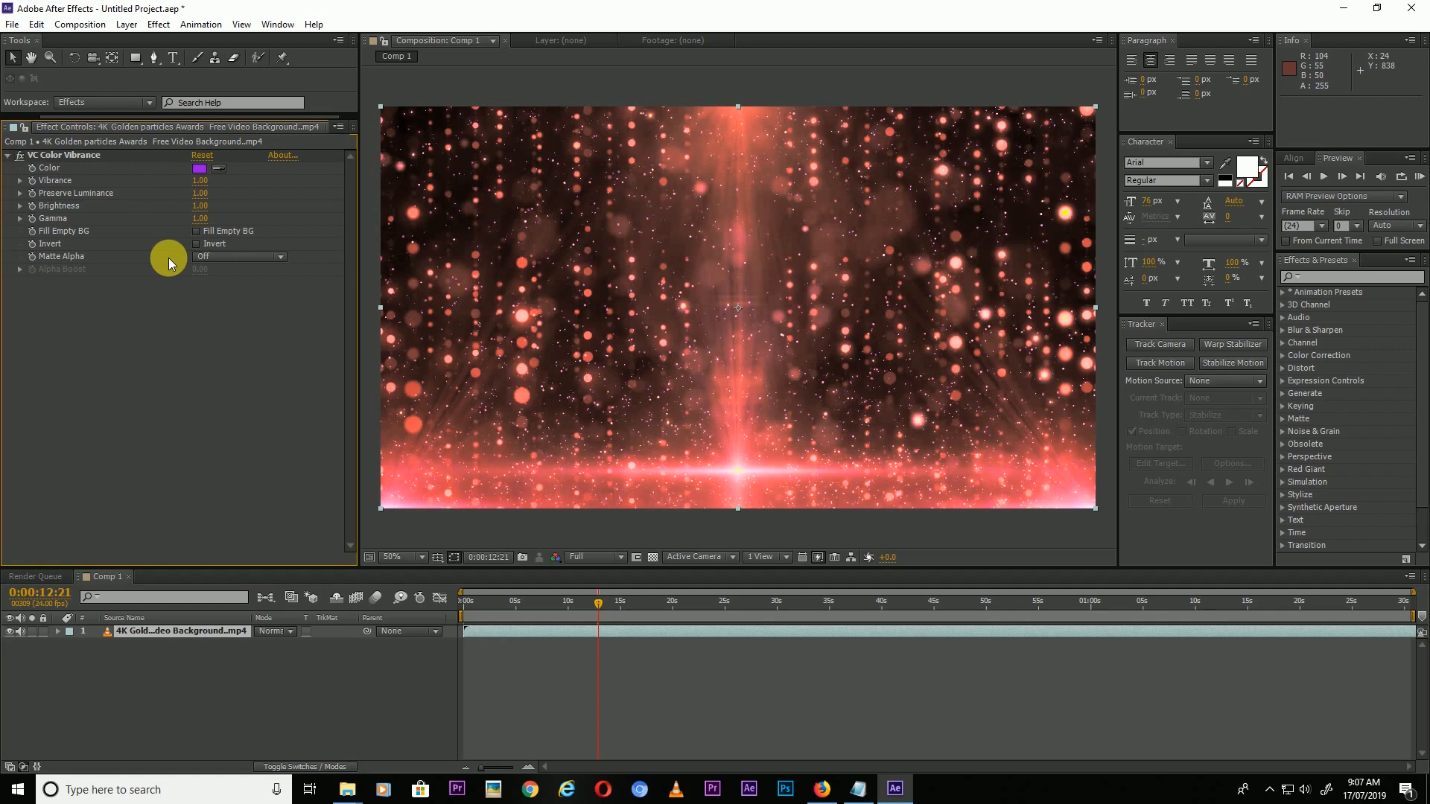
key(ctrl+0)
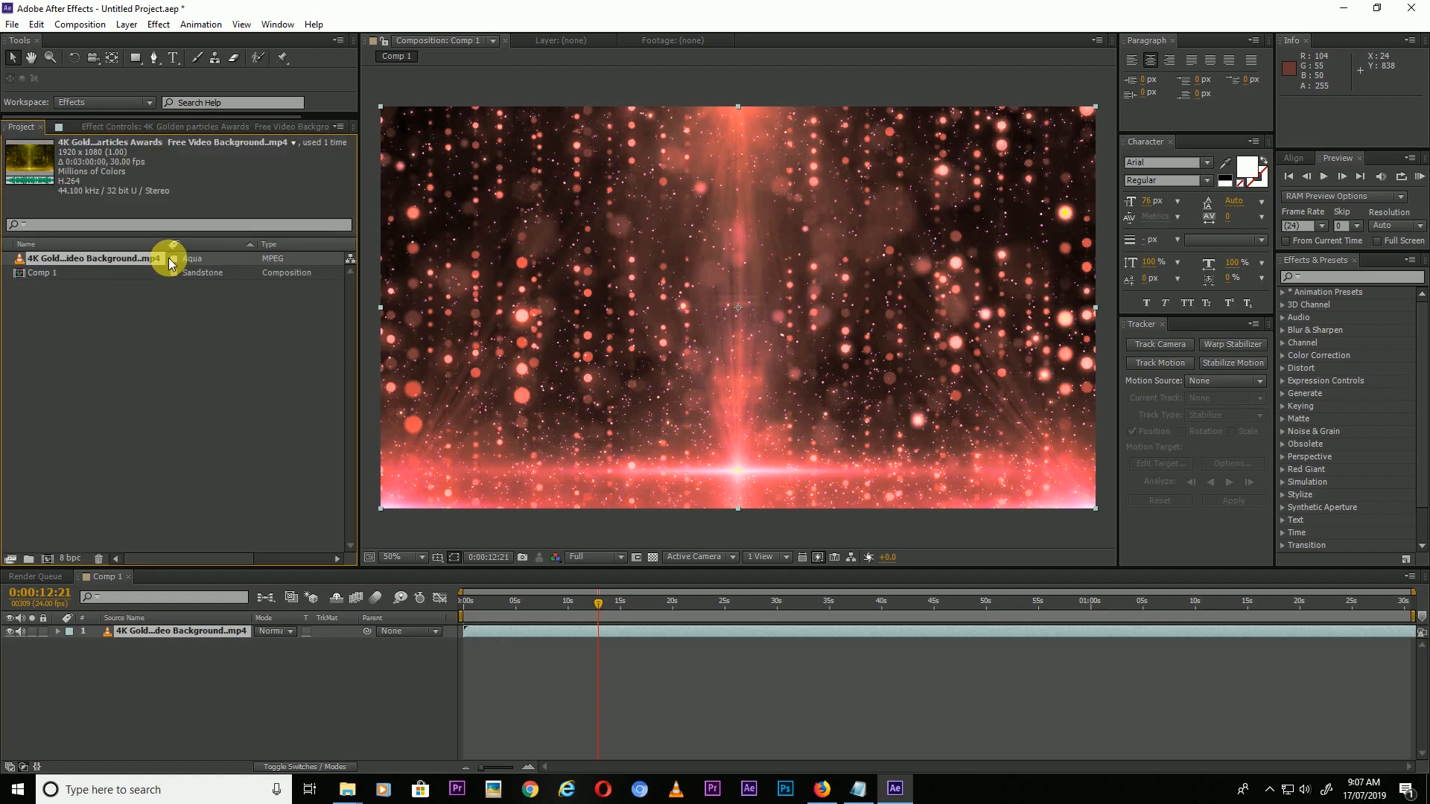
click(169, 484)
mouse_move(350, 789)
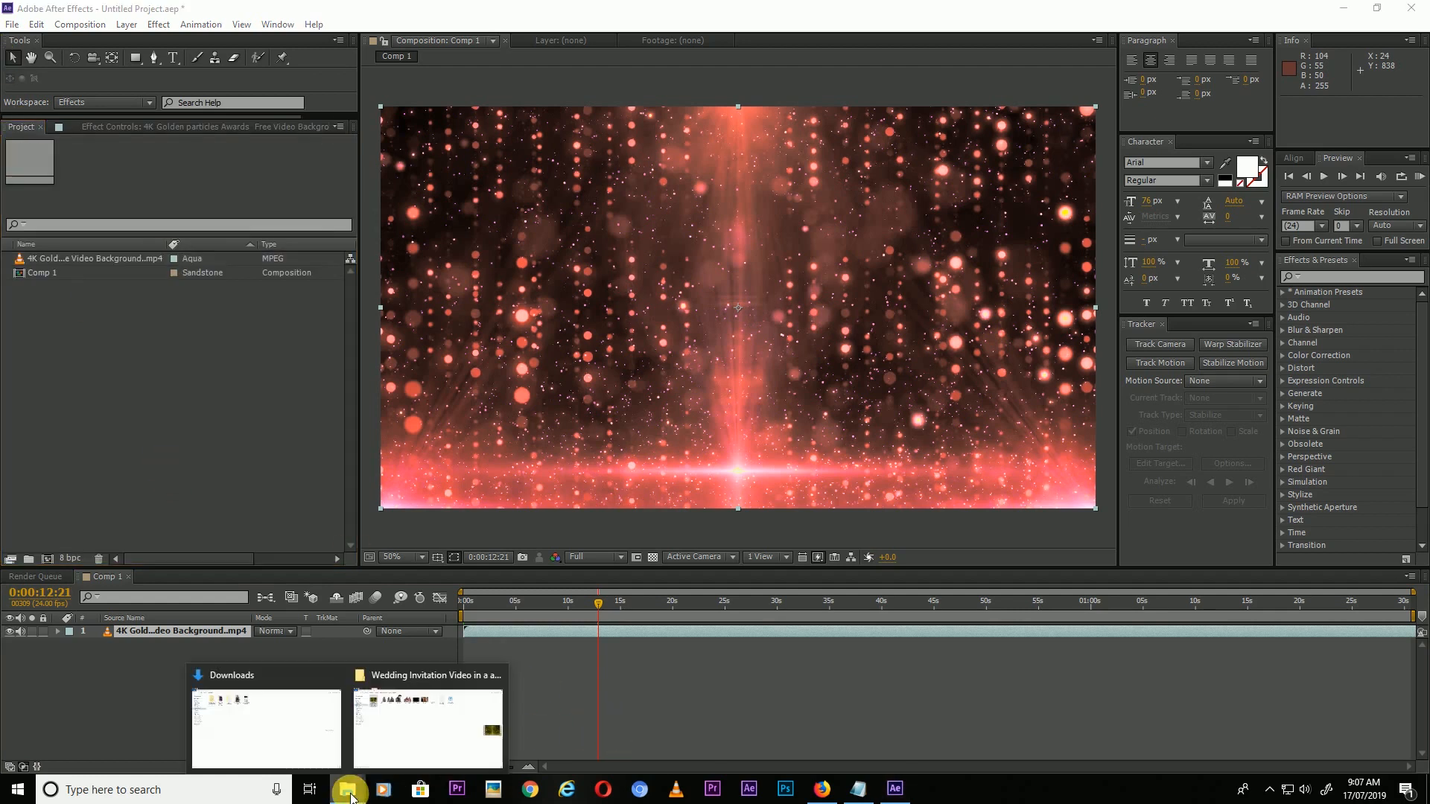
click(399, 747)
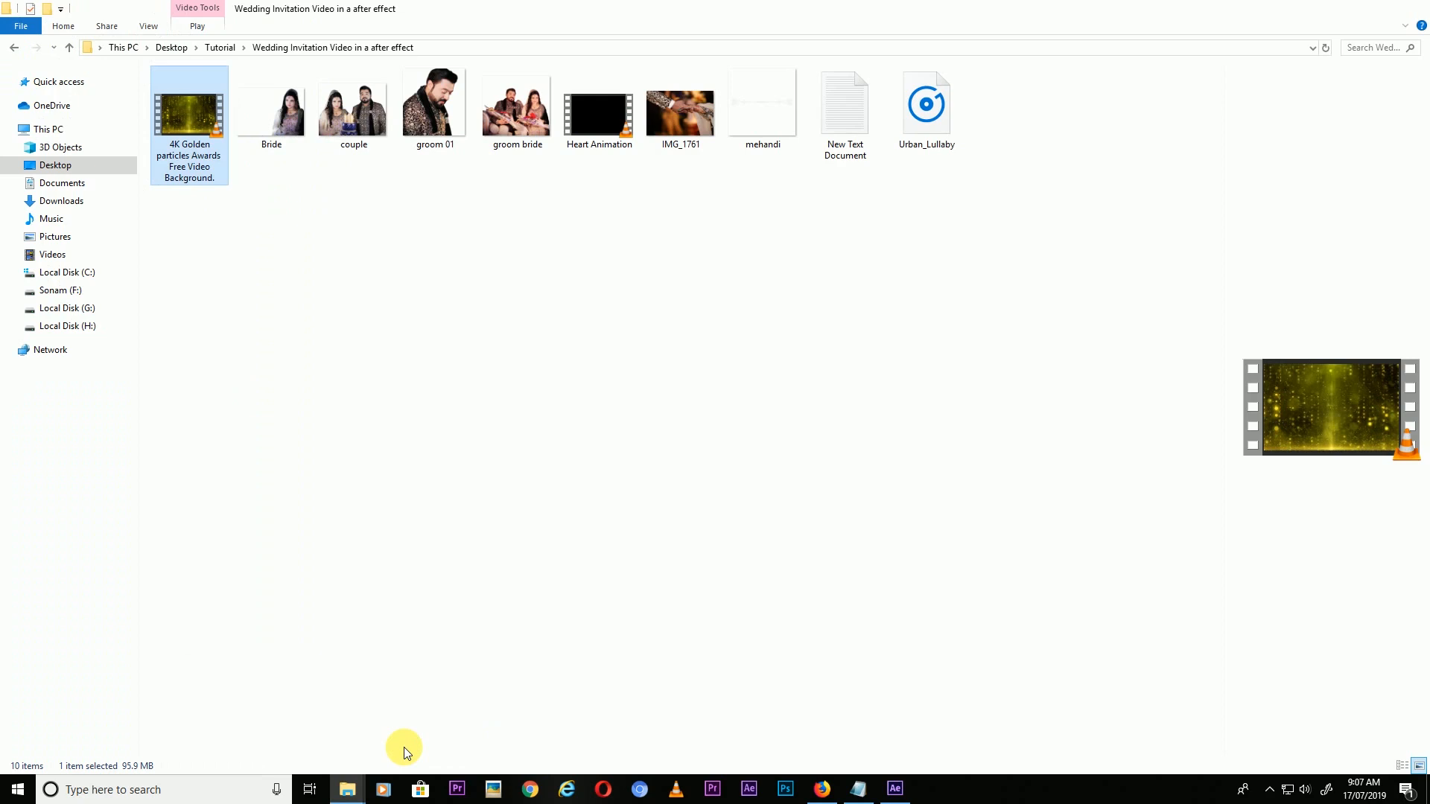
double_click(849, 131)
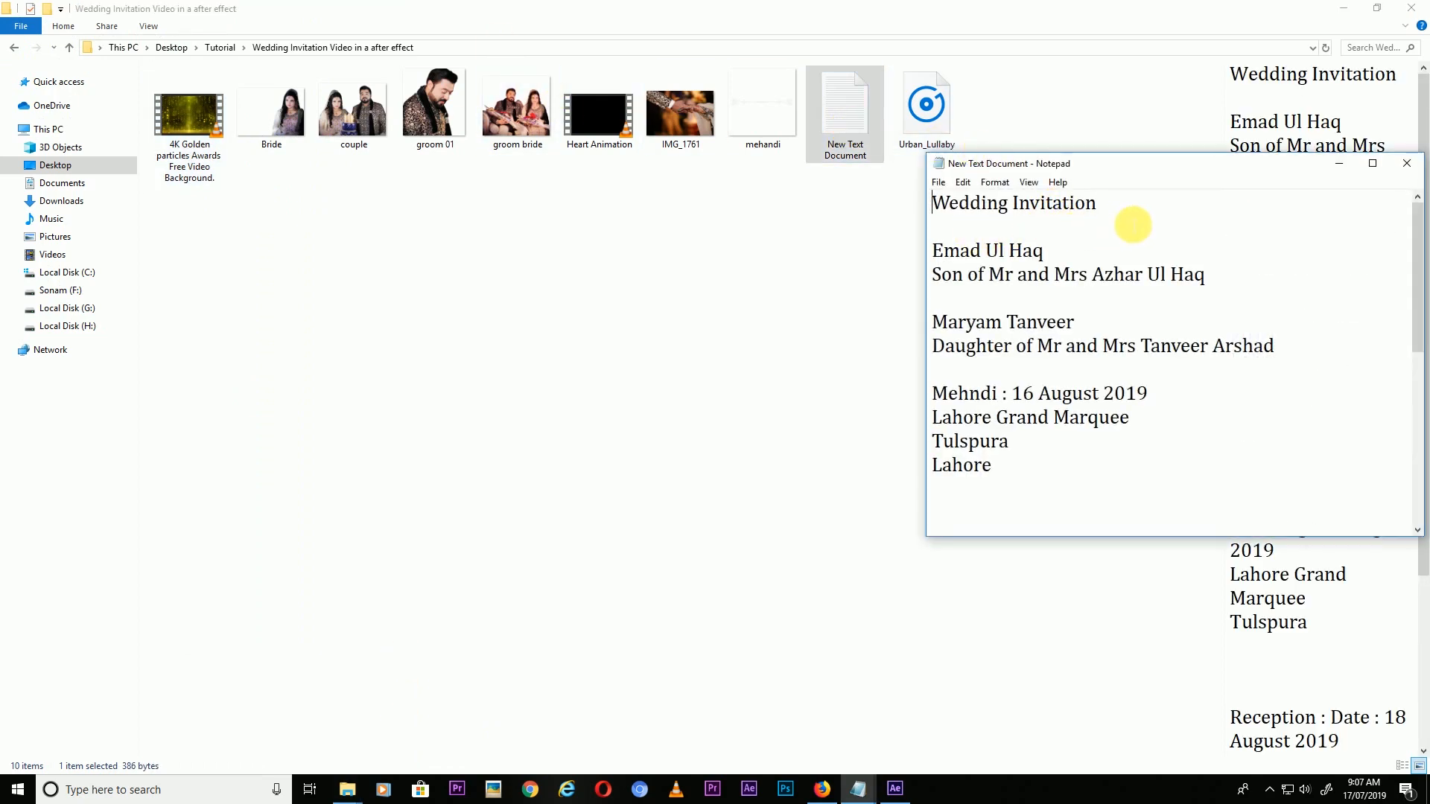
drag(1108, 211, 935, 211)
key(ctrl+c)
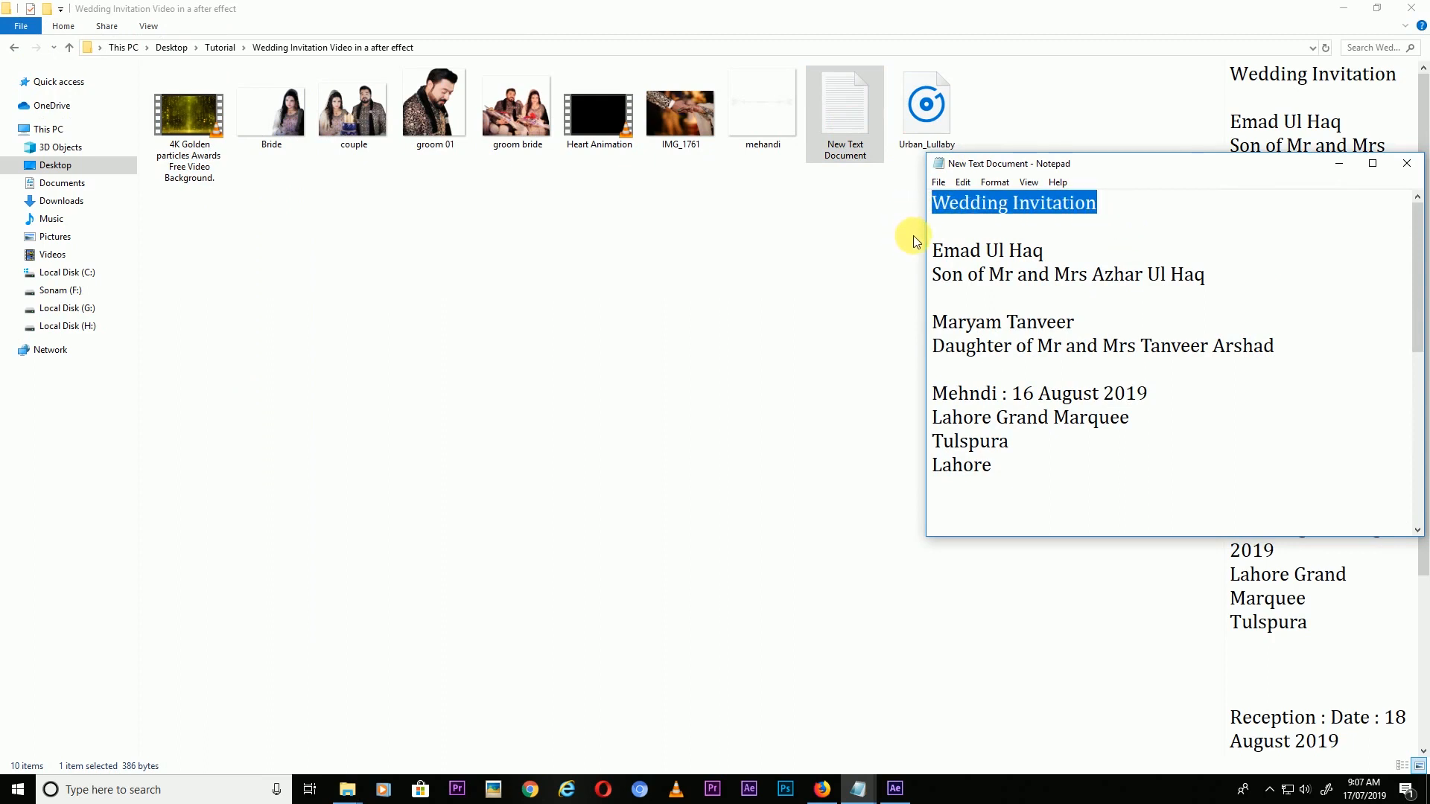
- Return to After Effects, create a text layer with the copied "Wedding Invitation" title, and move it near the center of the frame
click(894, 791)
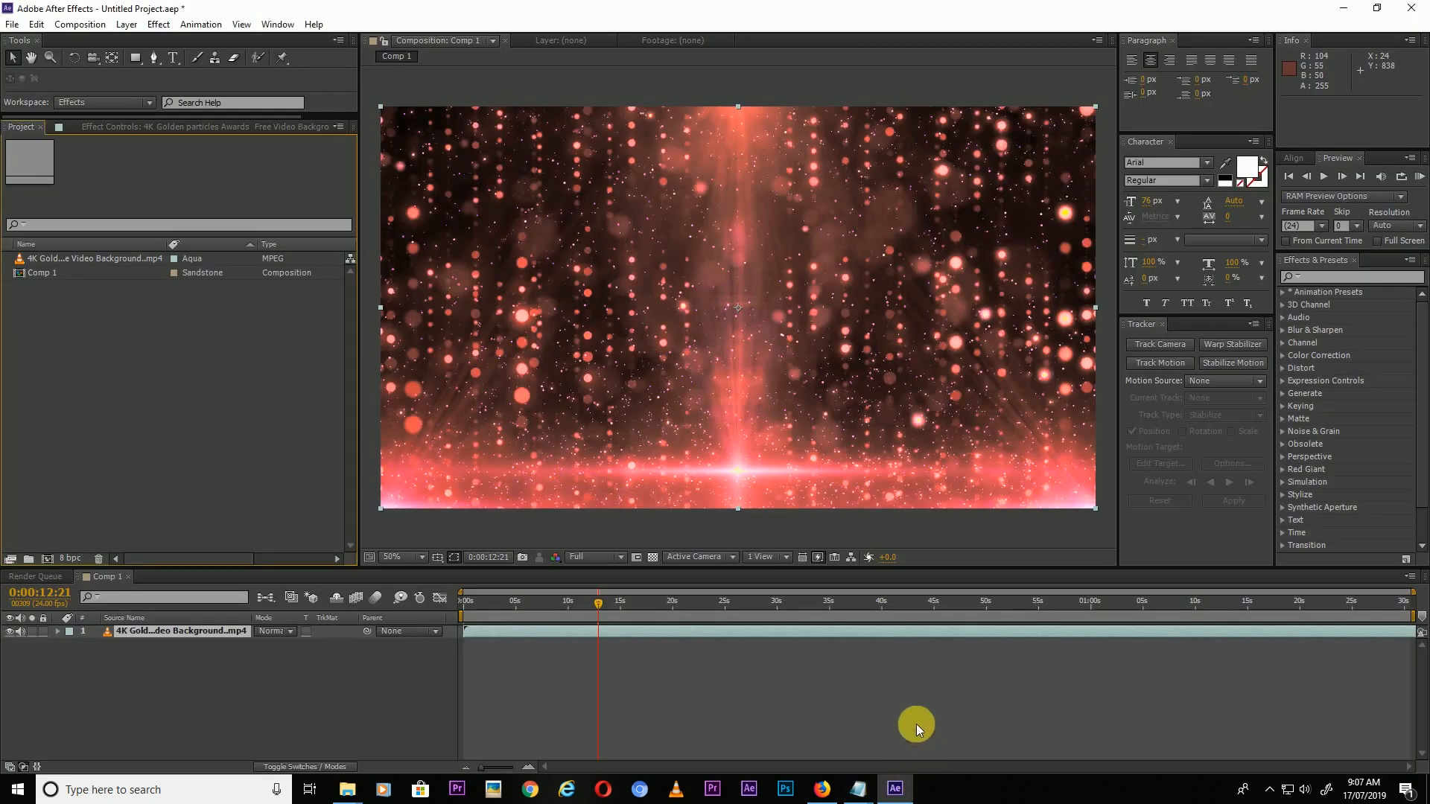
click(174, 58)
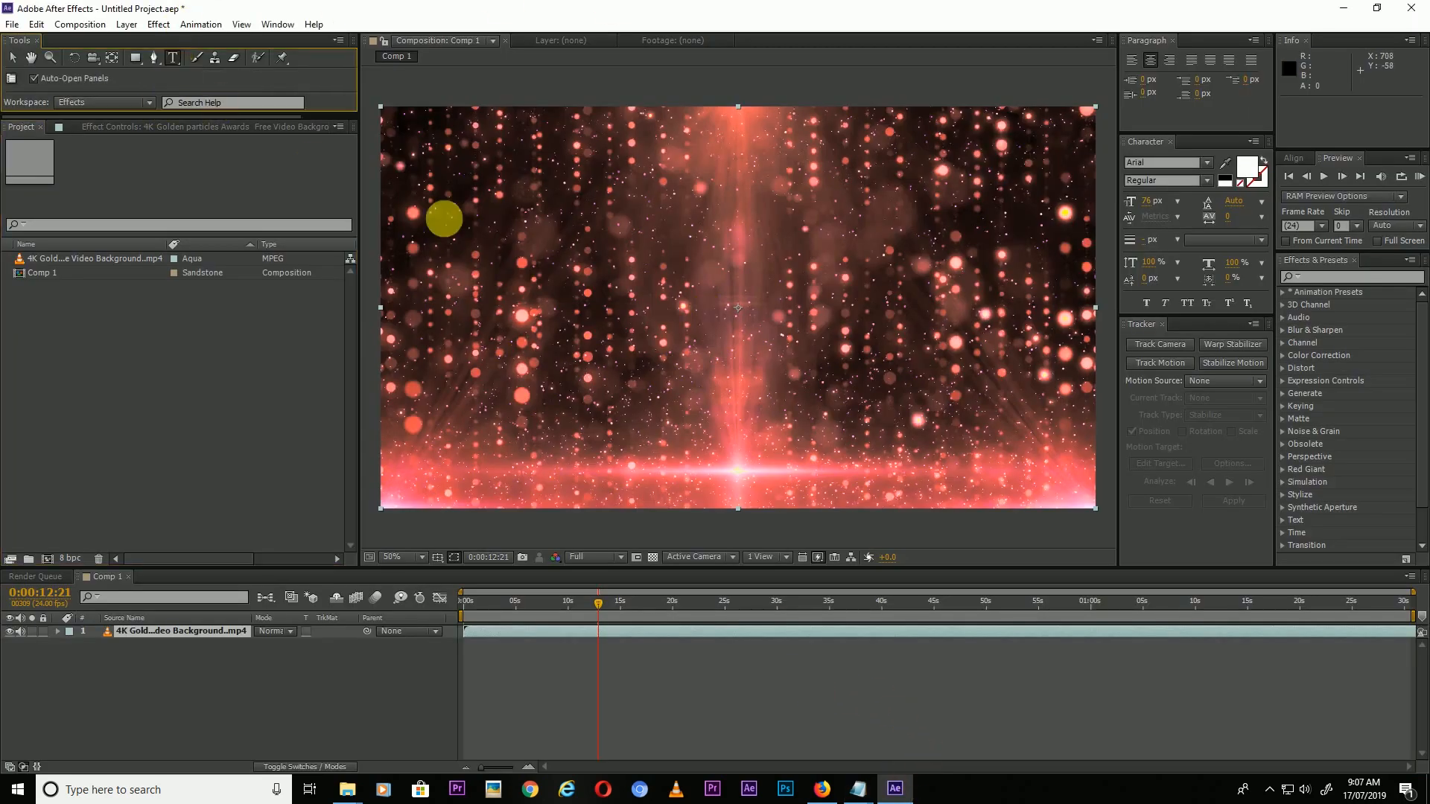
click(635, 291)
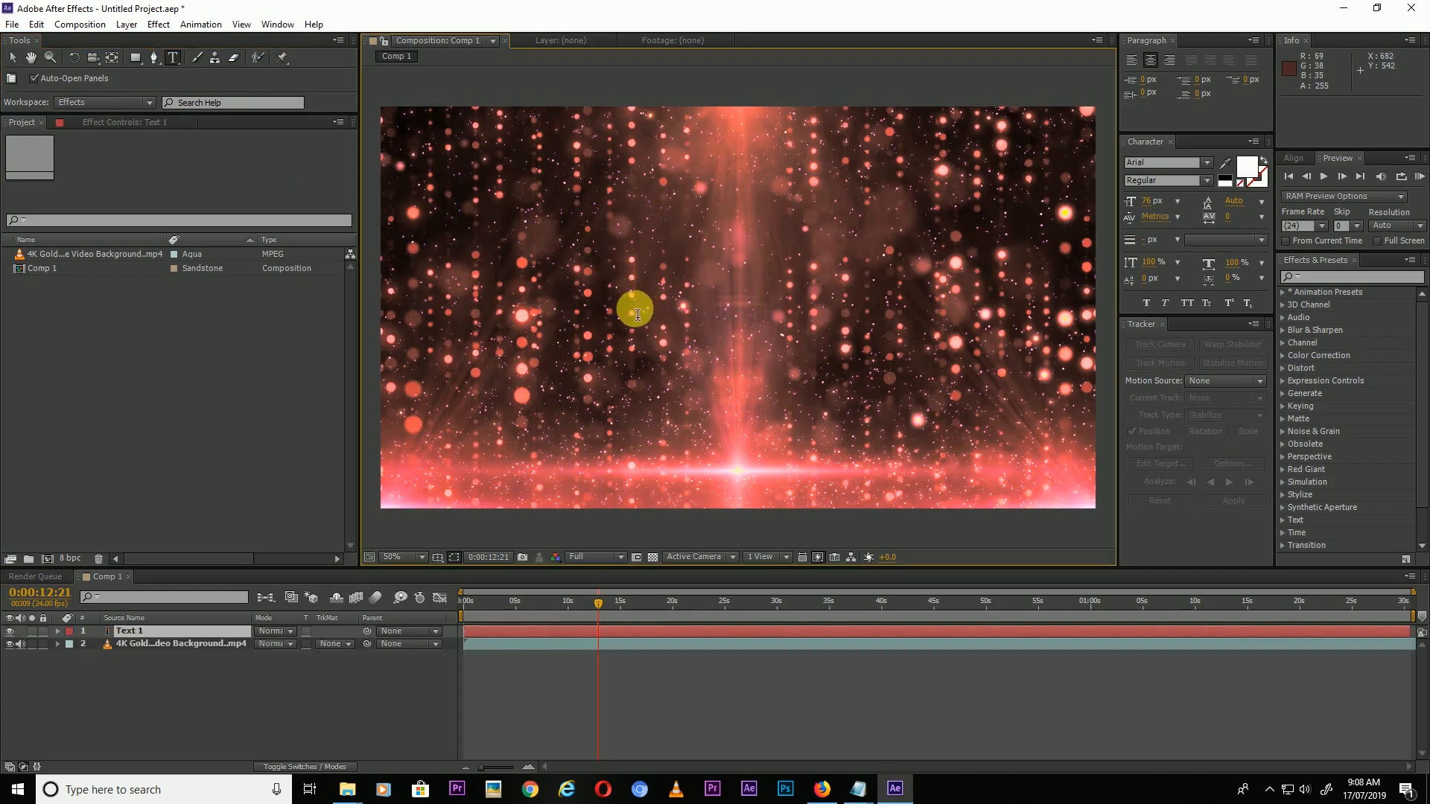
key(ctrl+v)
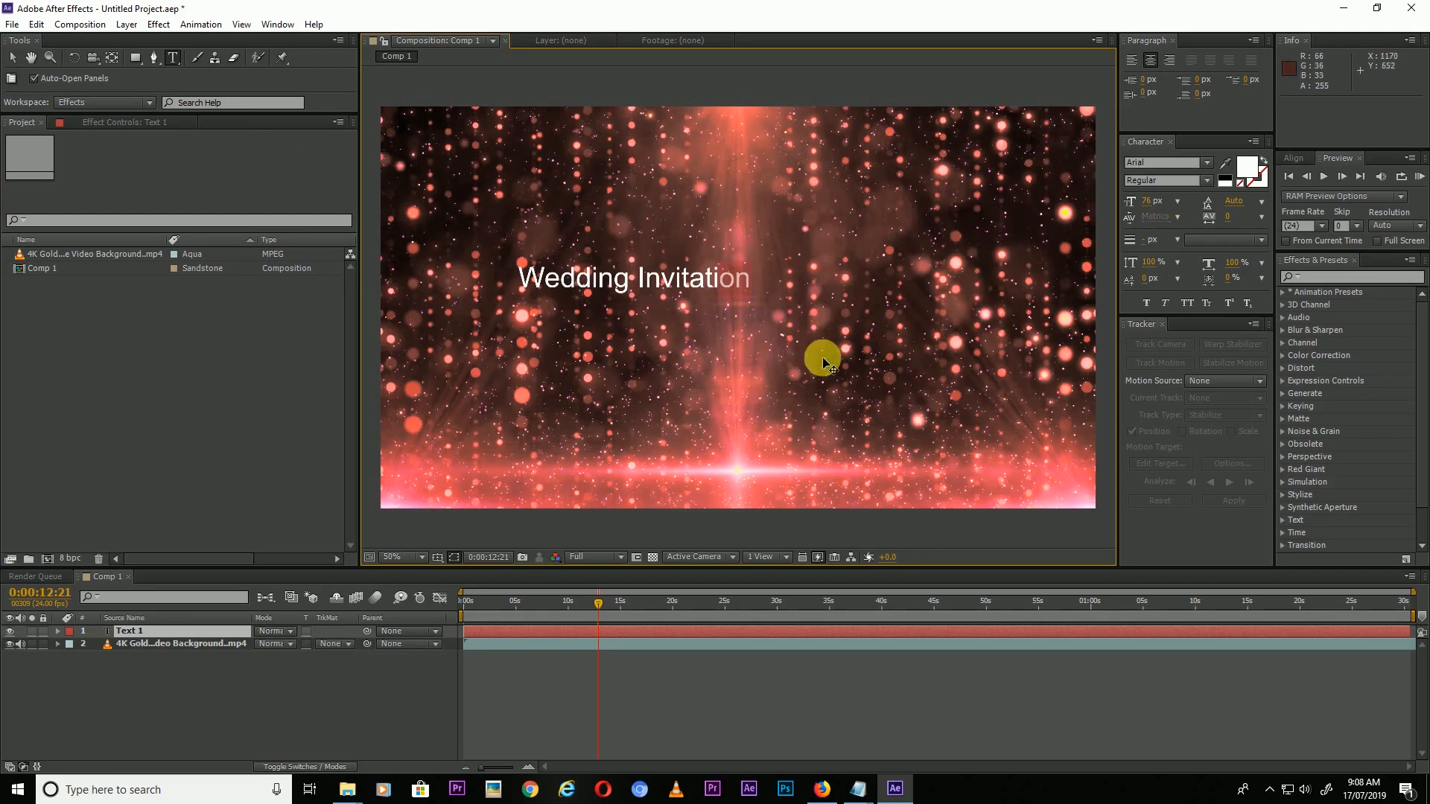
drag(817, 362, 887, 361)
- Set the "Wedding Invitation" text to the Back to Black Demo font at 80 px
triple_click(755, 291)
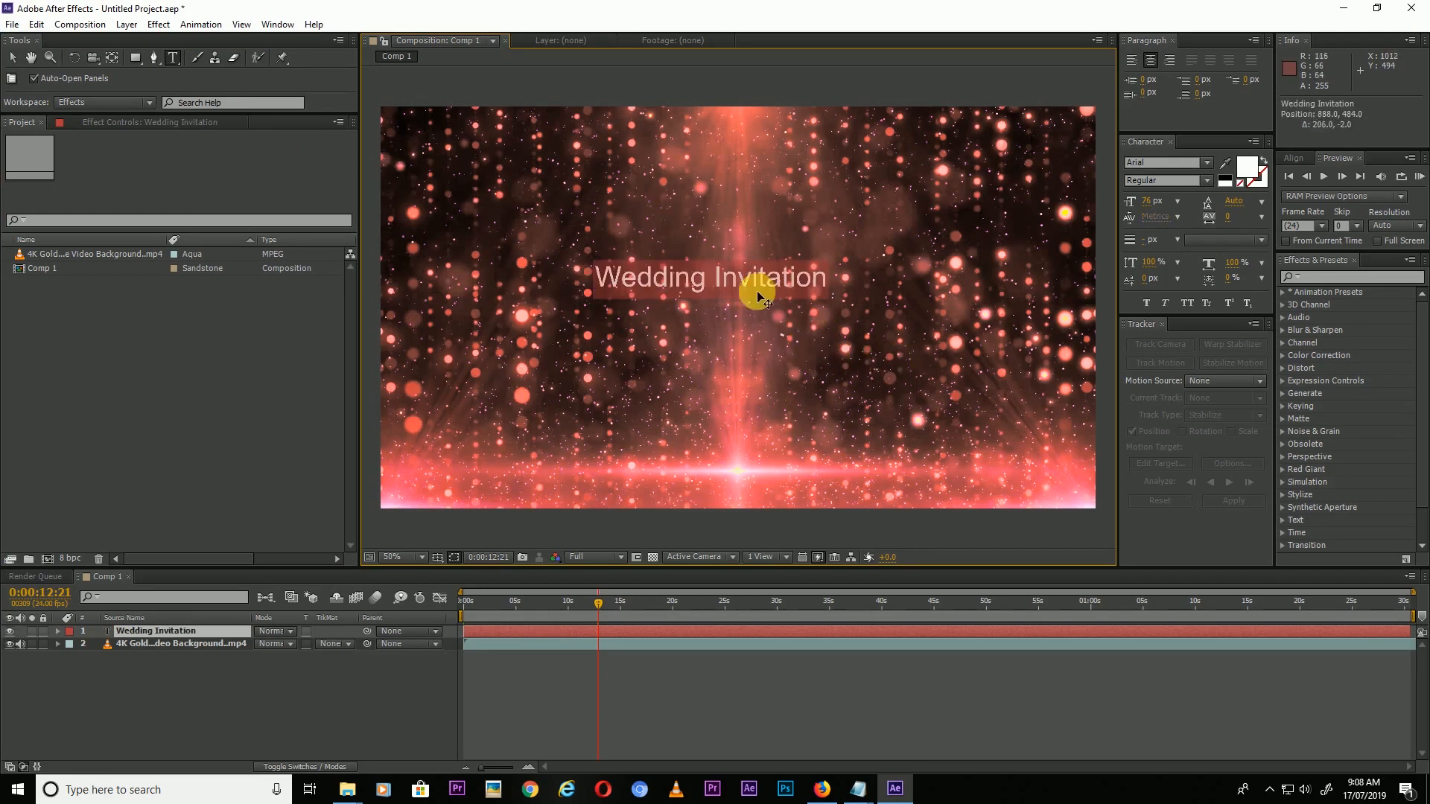
click(1160, 166)
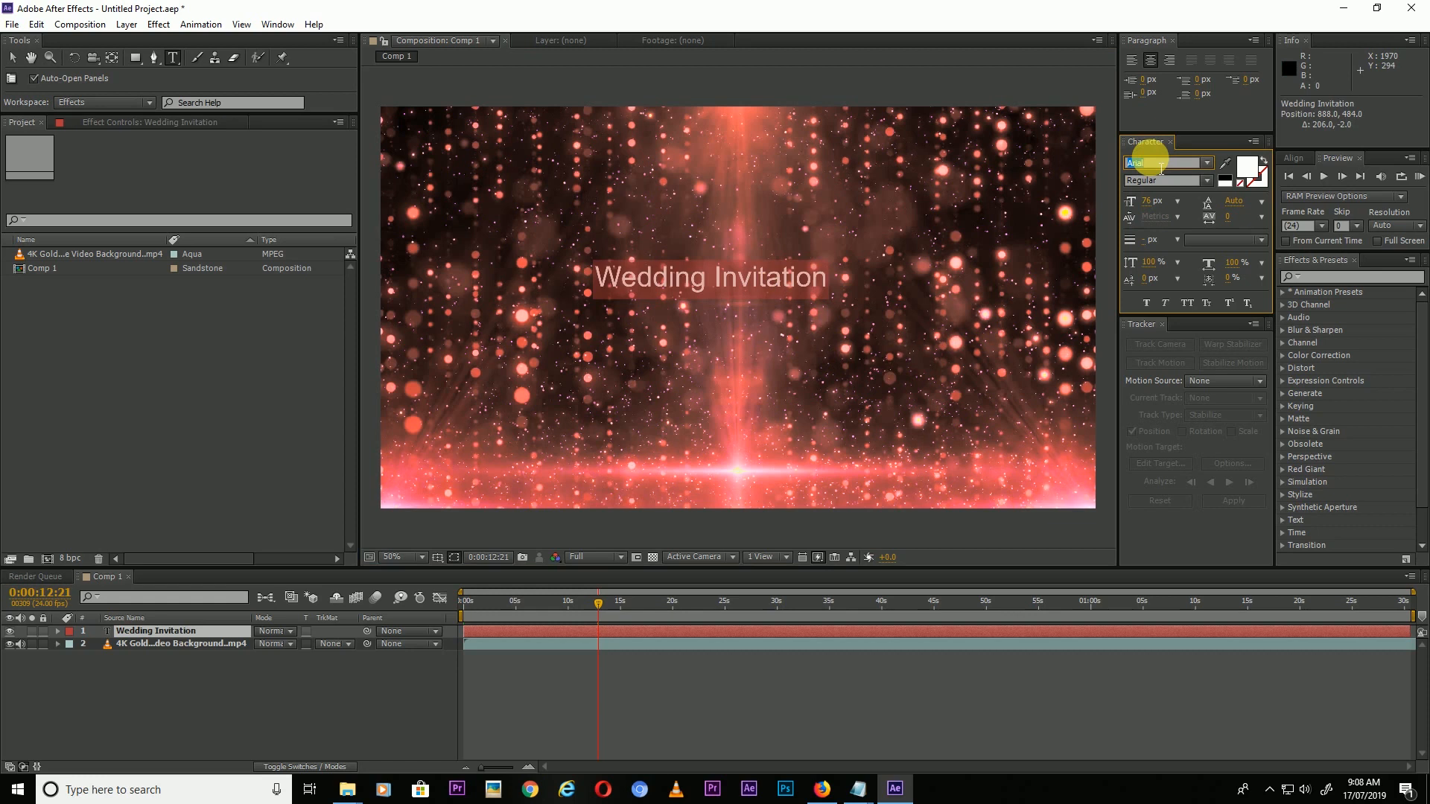
key(Down)
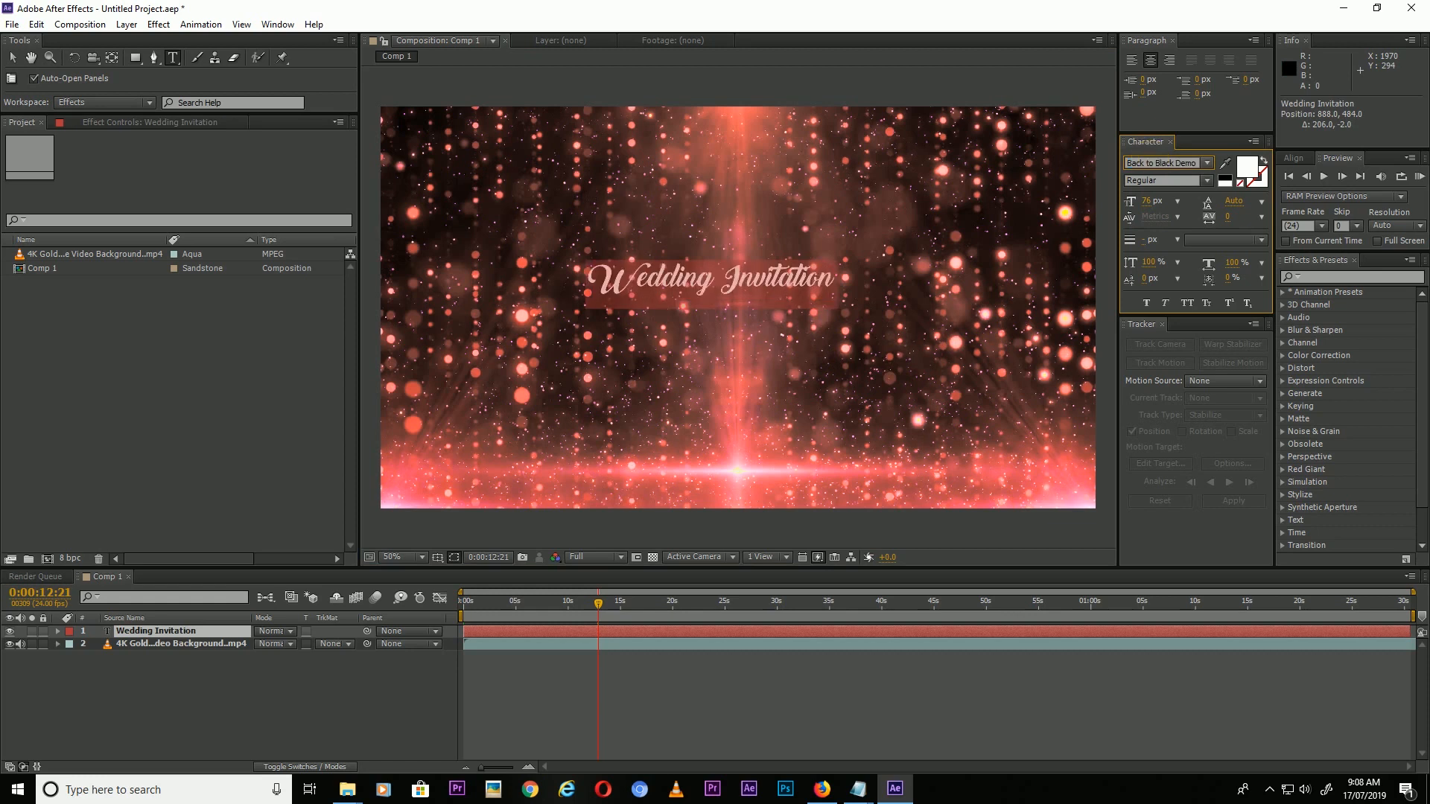
click(1147, 201)
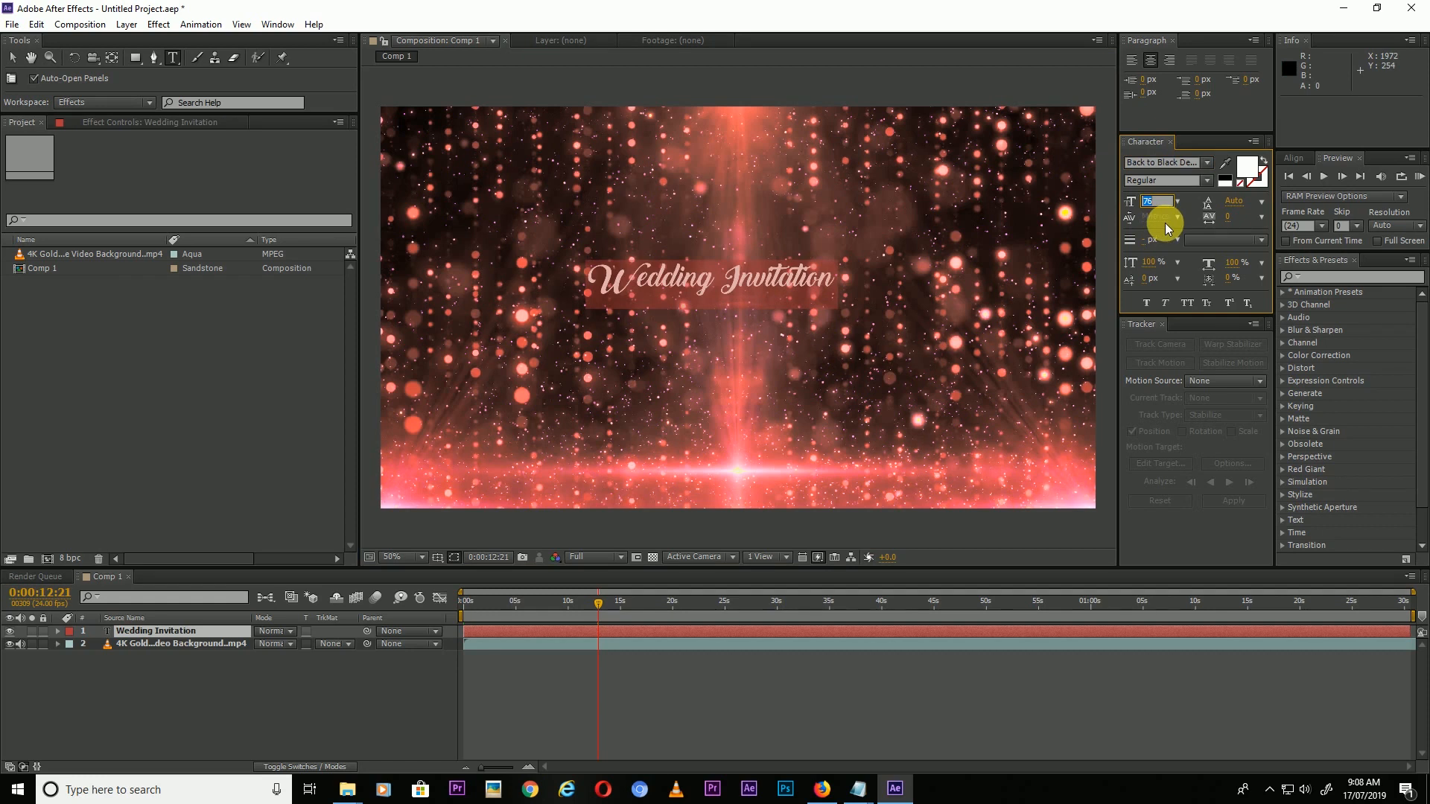
text(80)
key(Return)
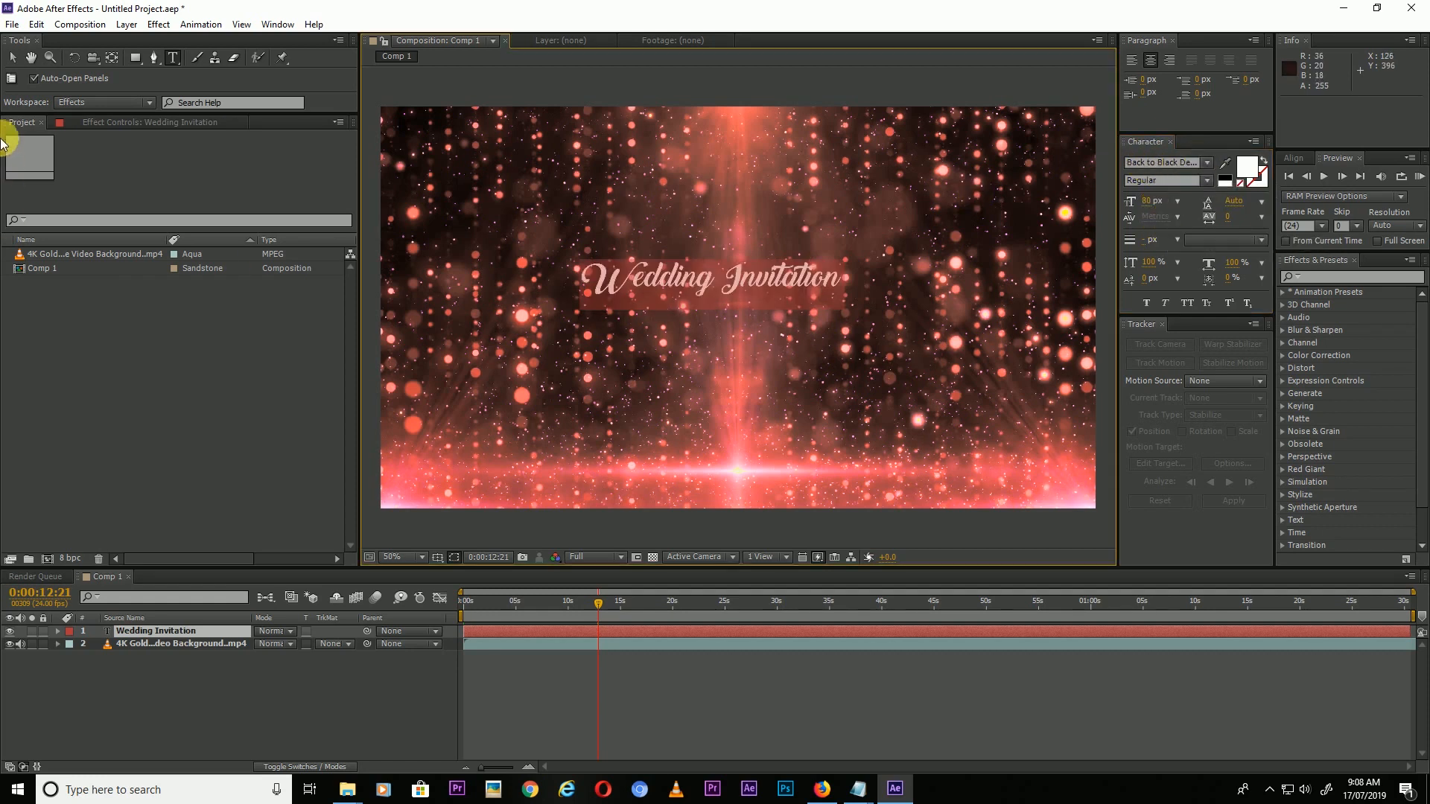
- Move the "Wedding Invitation" title slightly lower to about 904, 522 and set its font size to 85 px
click(13, 57)
click(674, 298)
drag(674, 298, 683, 306)
click(1159, 203)
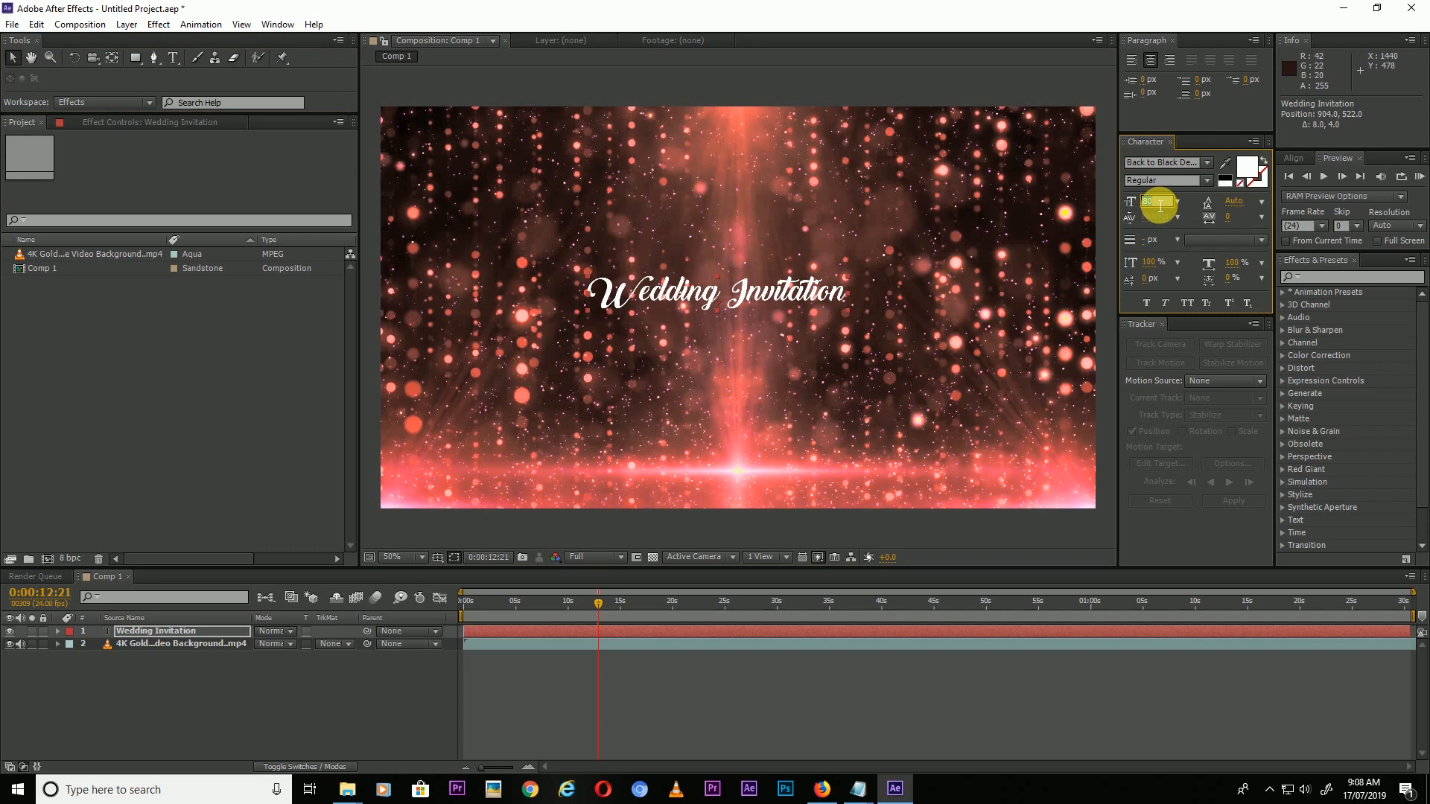
text(83)
key(Return)
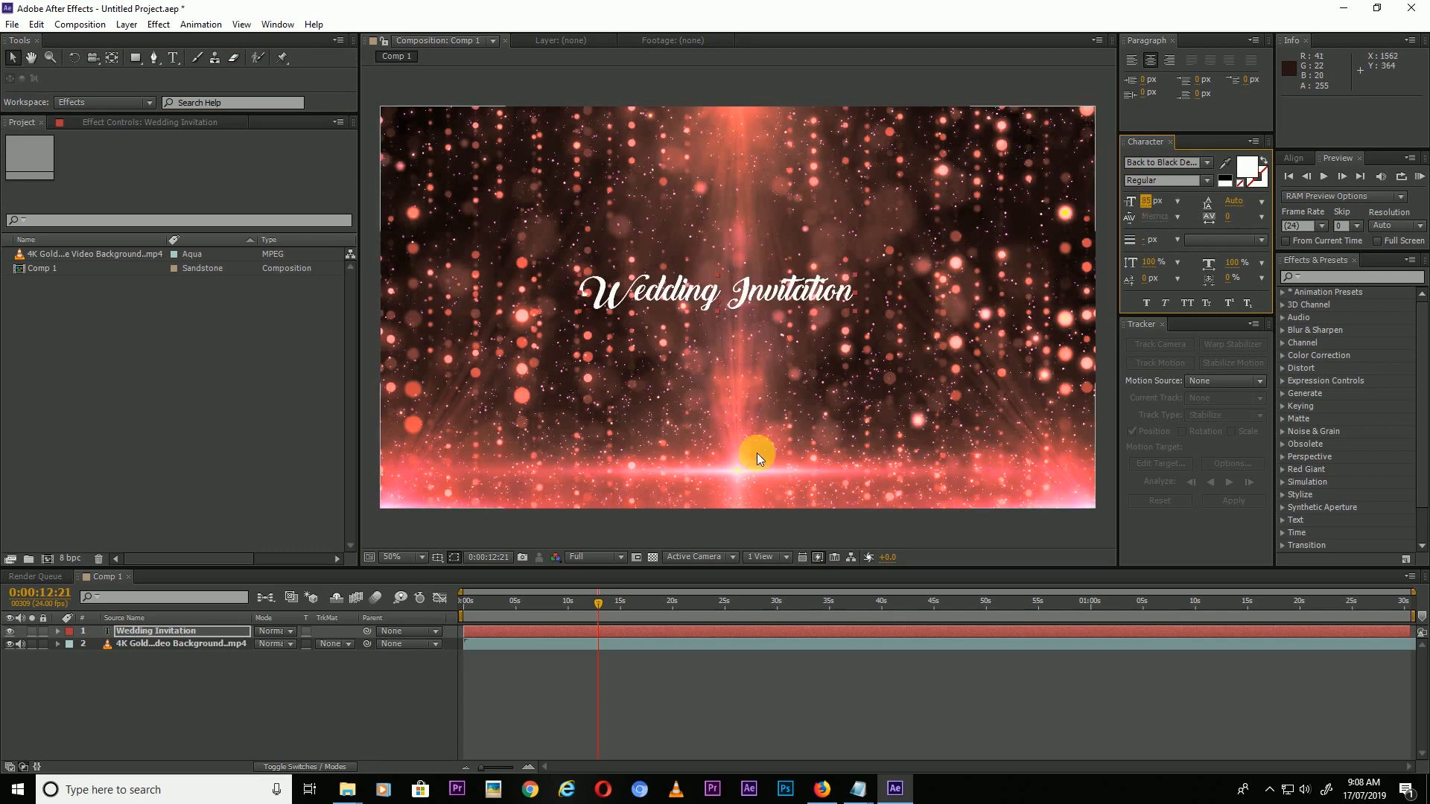
- Import mehandi.png from the project folder and add it to Comp 1 between the title and background layers
mouse_move(347, 788)
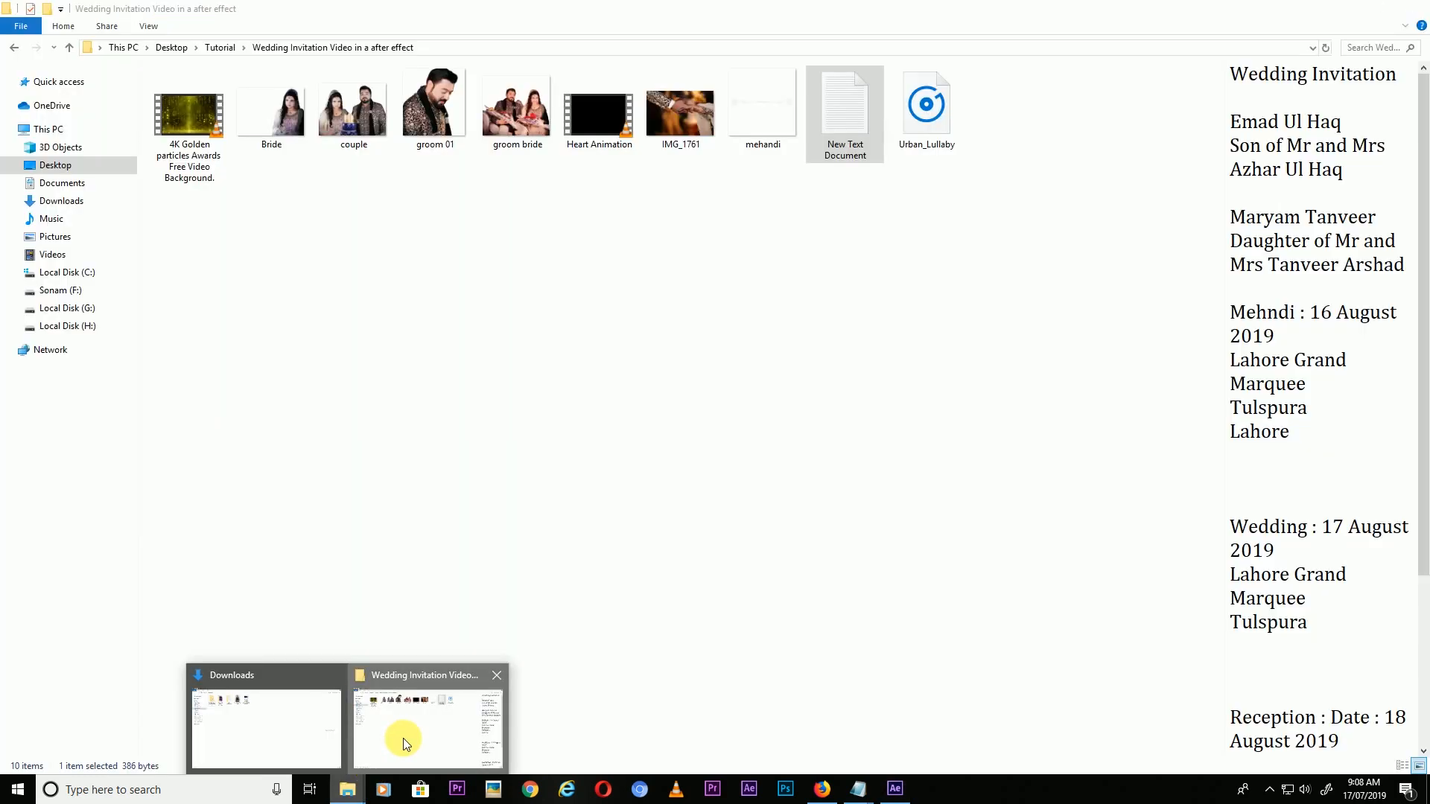
click(401, 741)
drag(767, 119, 238, 455)
drag(64, 281, 141, 637)
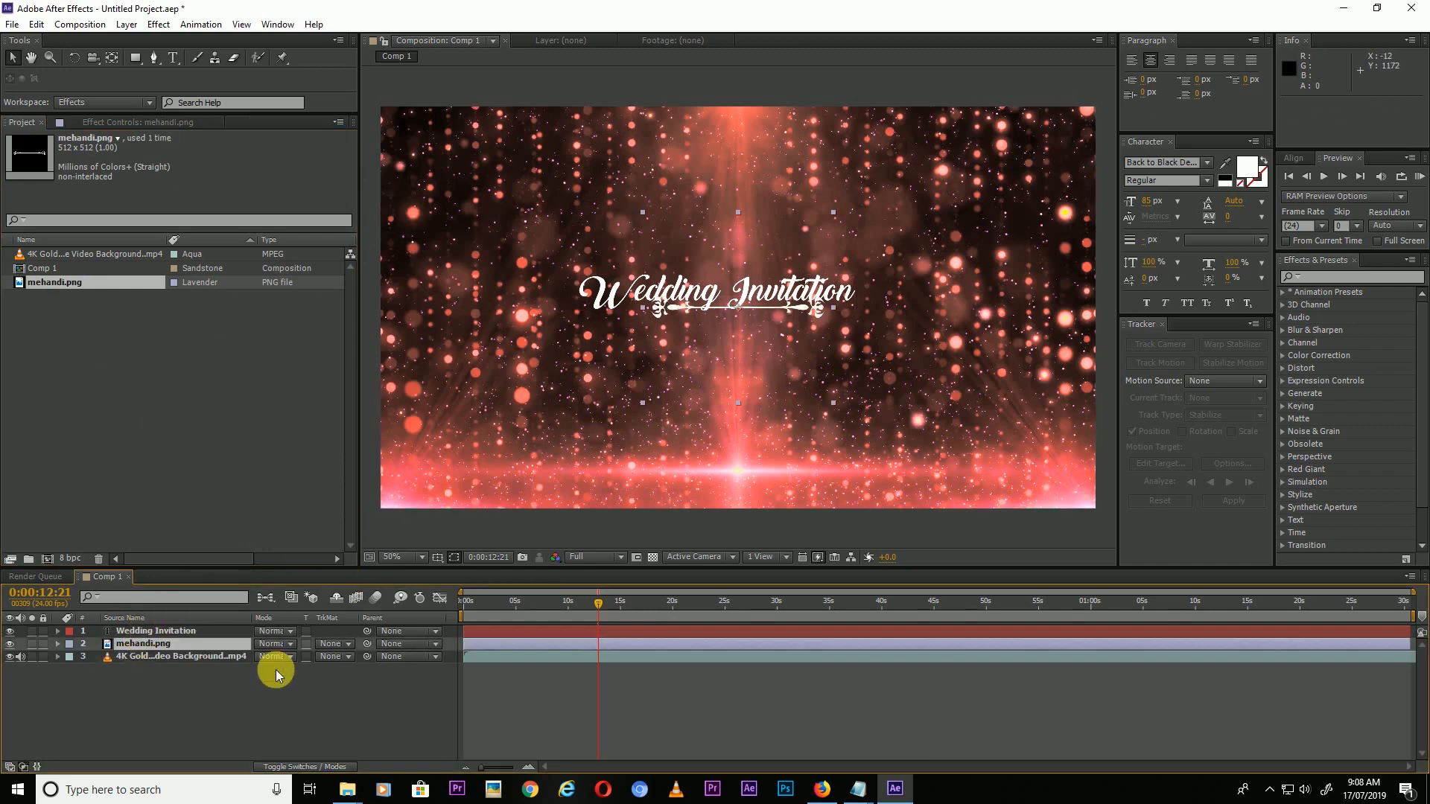
- Scale the mehandi.png ornament to 139% and place it just beneath the title at about 926, 606
key(s)
drag(295, 658, 281, 658)
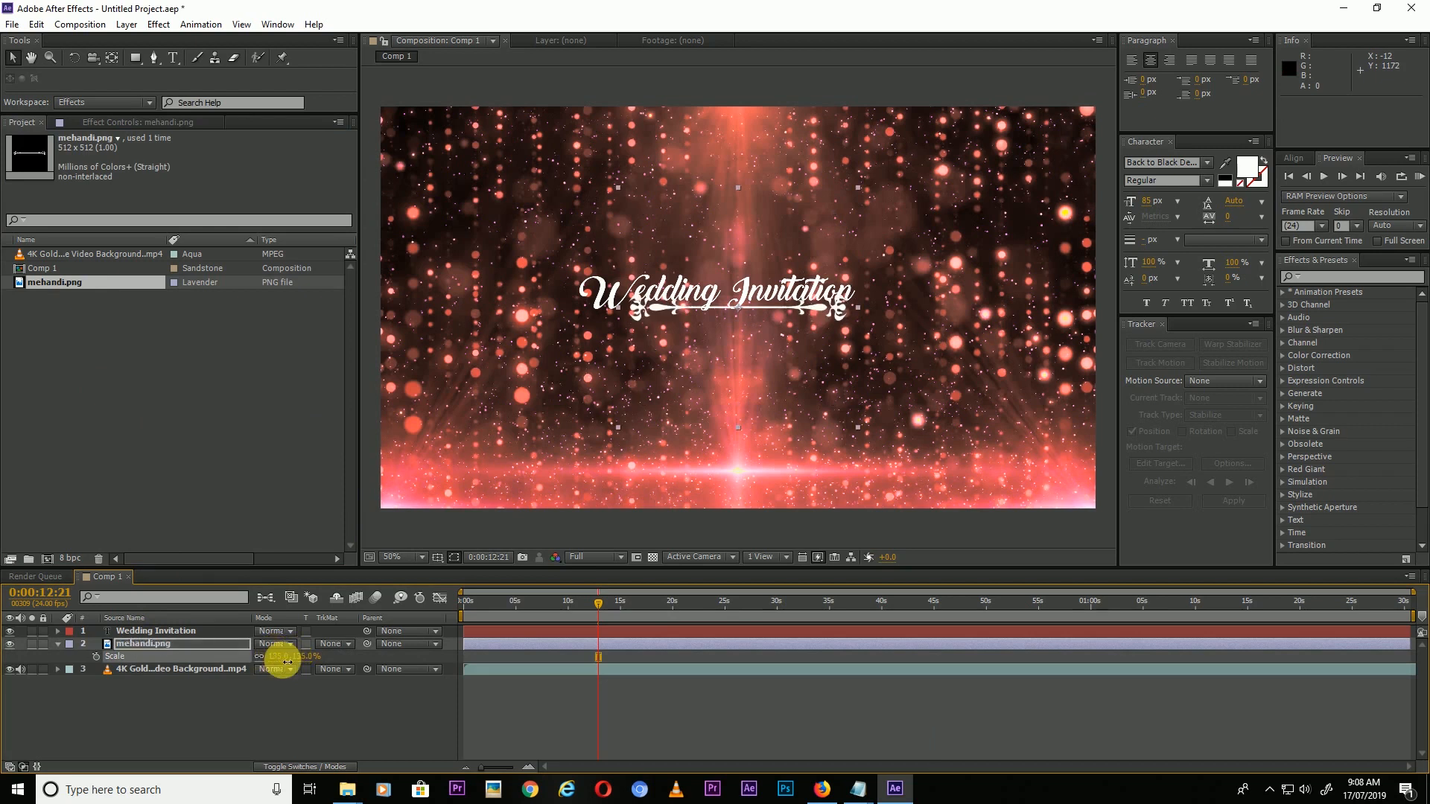
drag(765, 305, 740, 332)
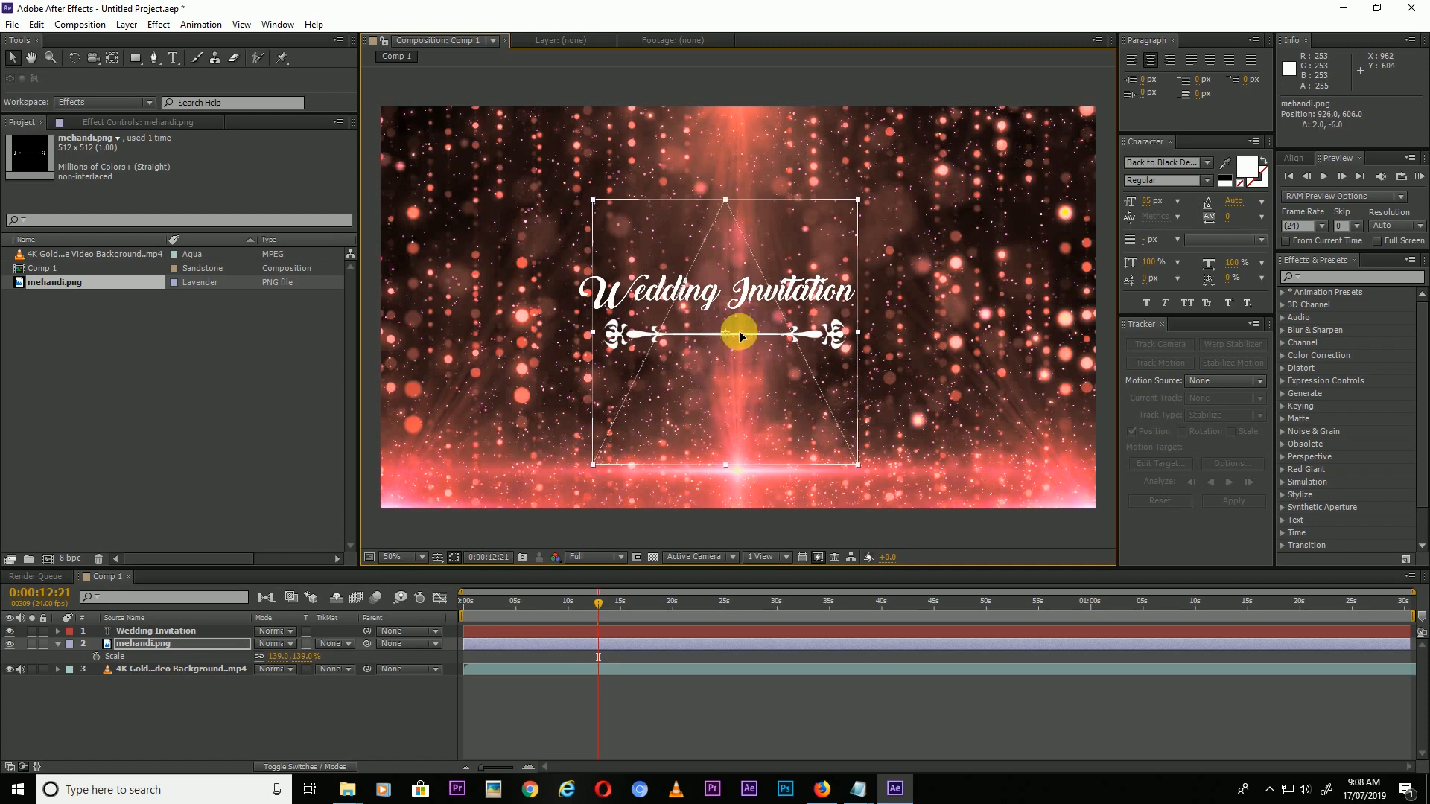
click(377, 516)
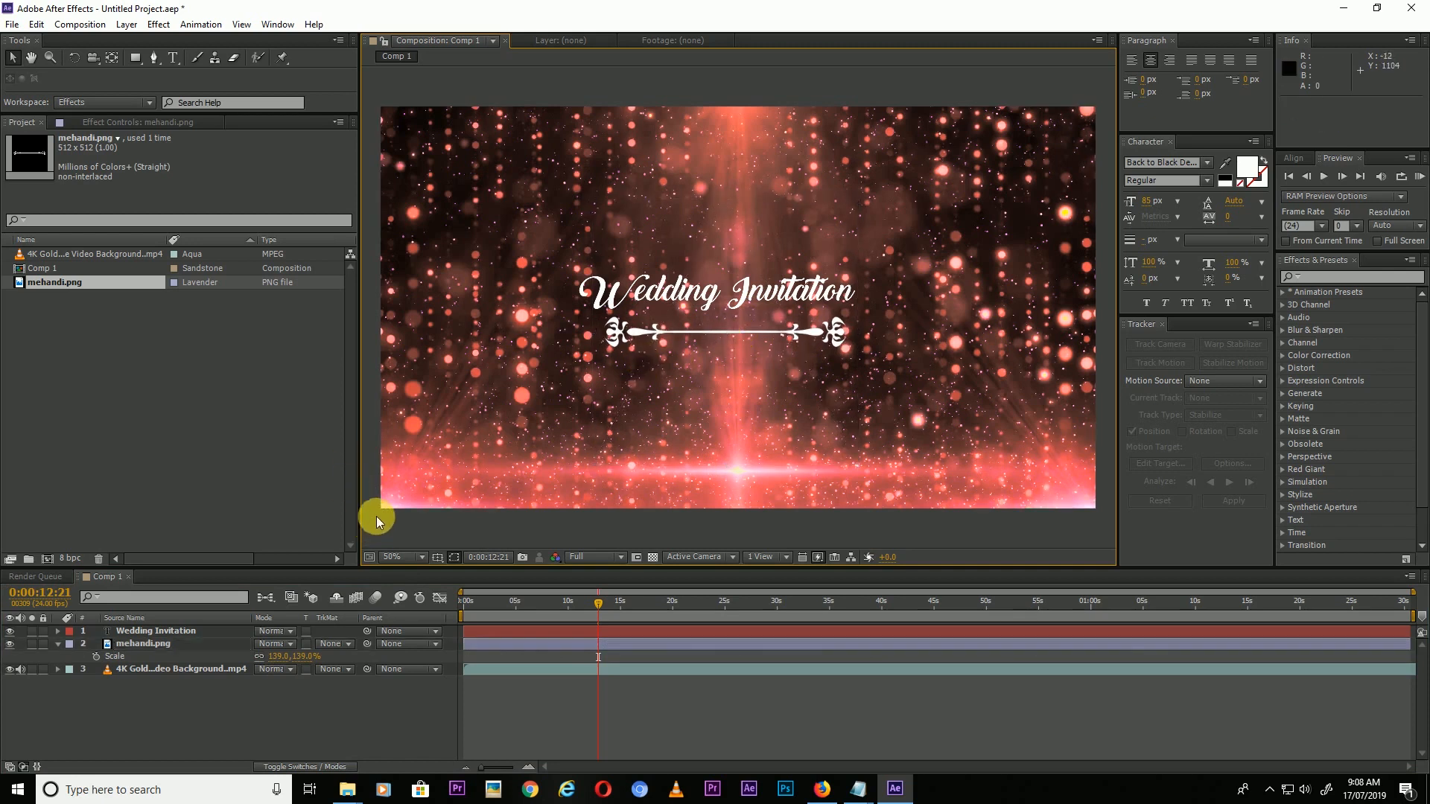
- Show a shorter time span in the timeline and set the current time to 0:00:00:00
drag(495, 769, 497, 638)
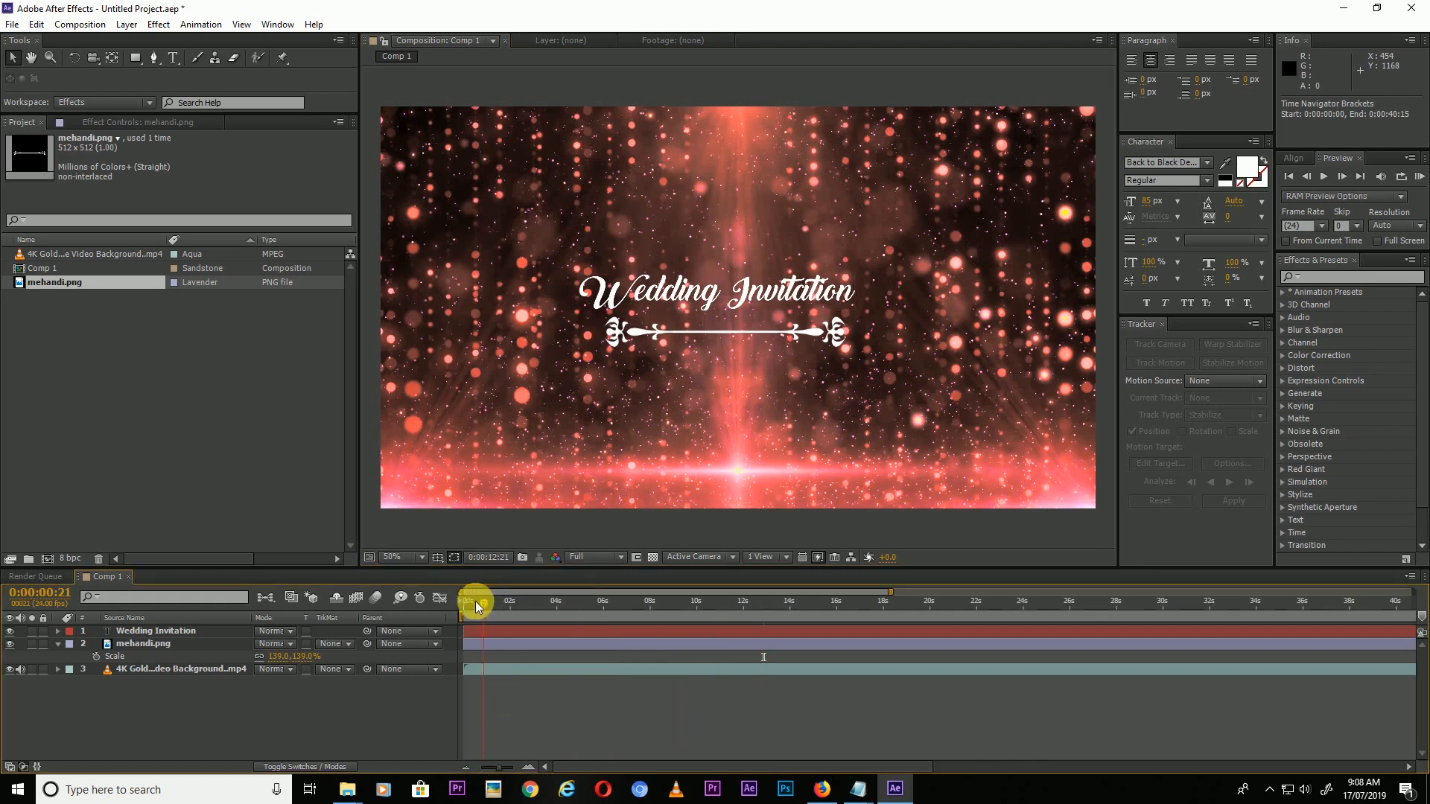
key(Home)
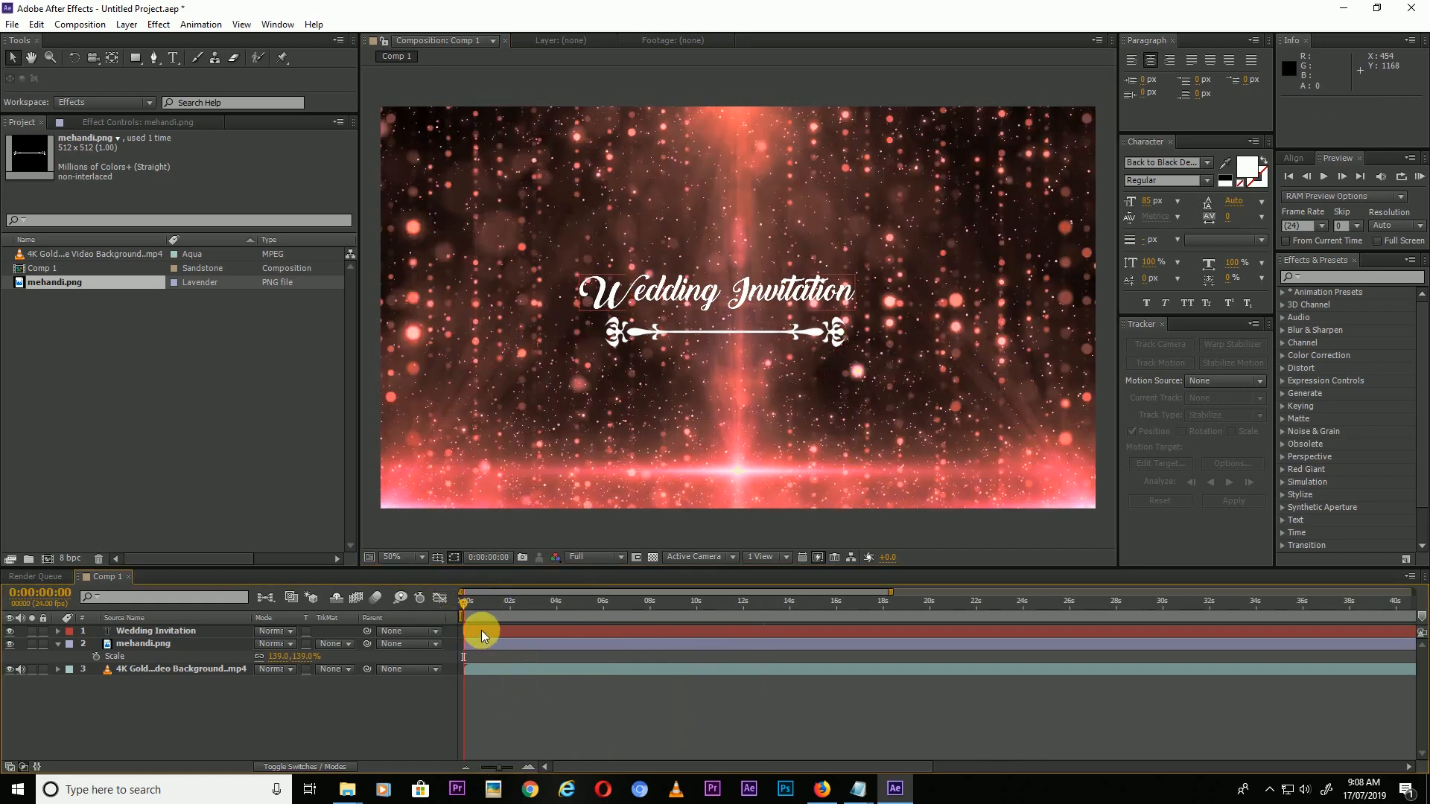
- Apply the first 3D Basic Cascade text animation preset from the 3D Text category to the "Wedding Invitation" title at 0:00:00:00
click(481, 630)
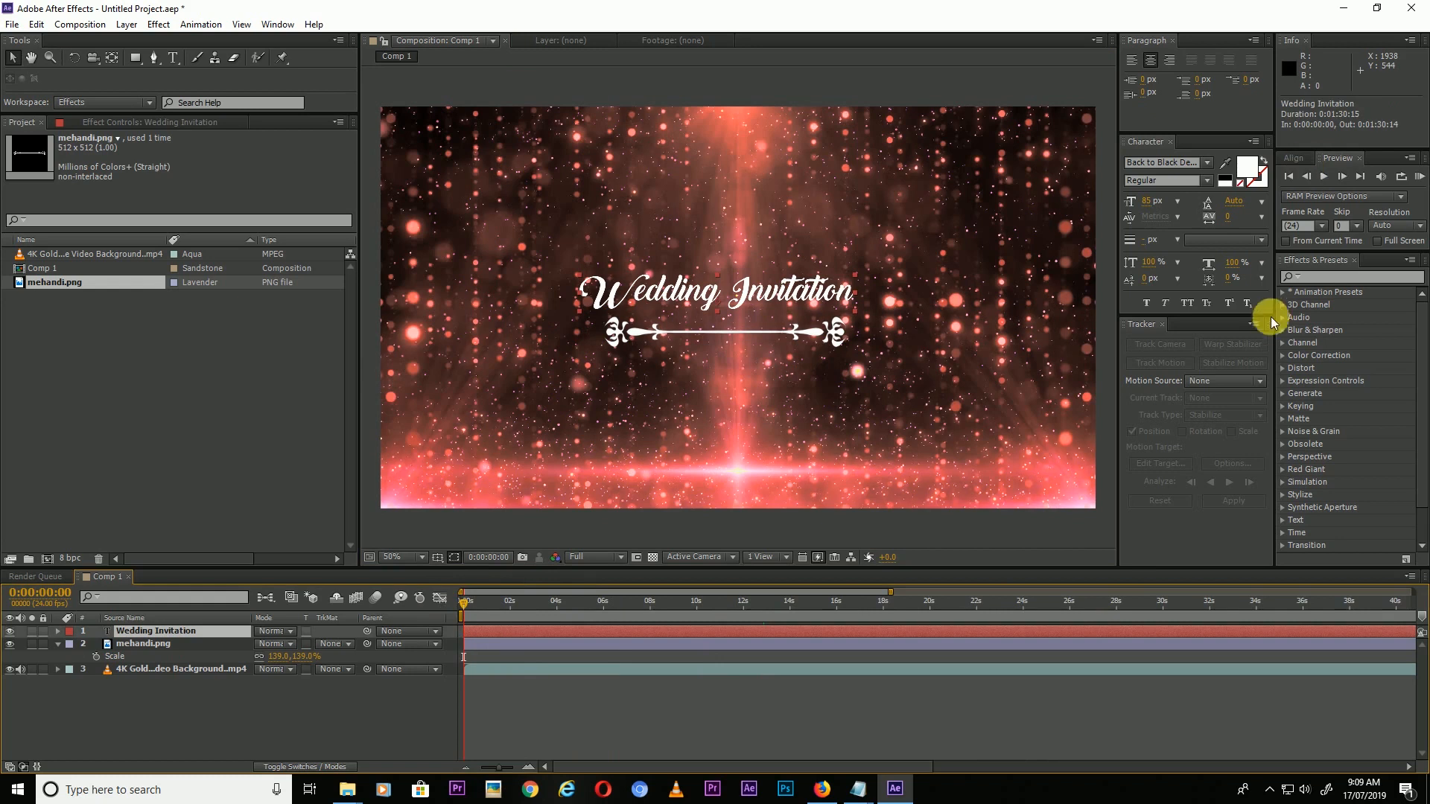
click(1324, 283)
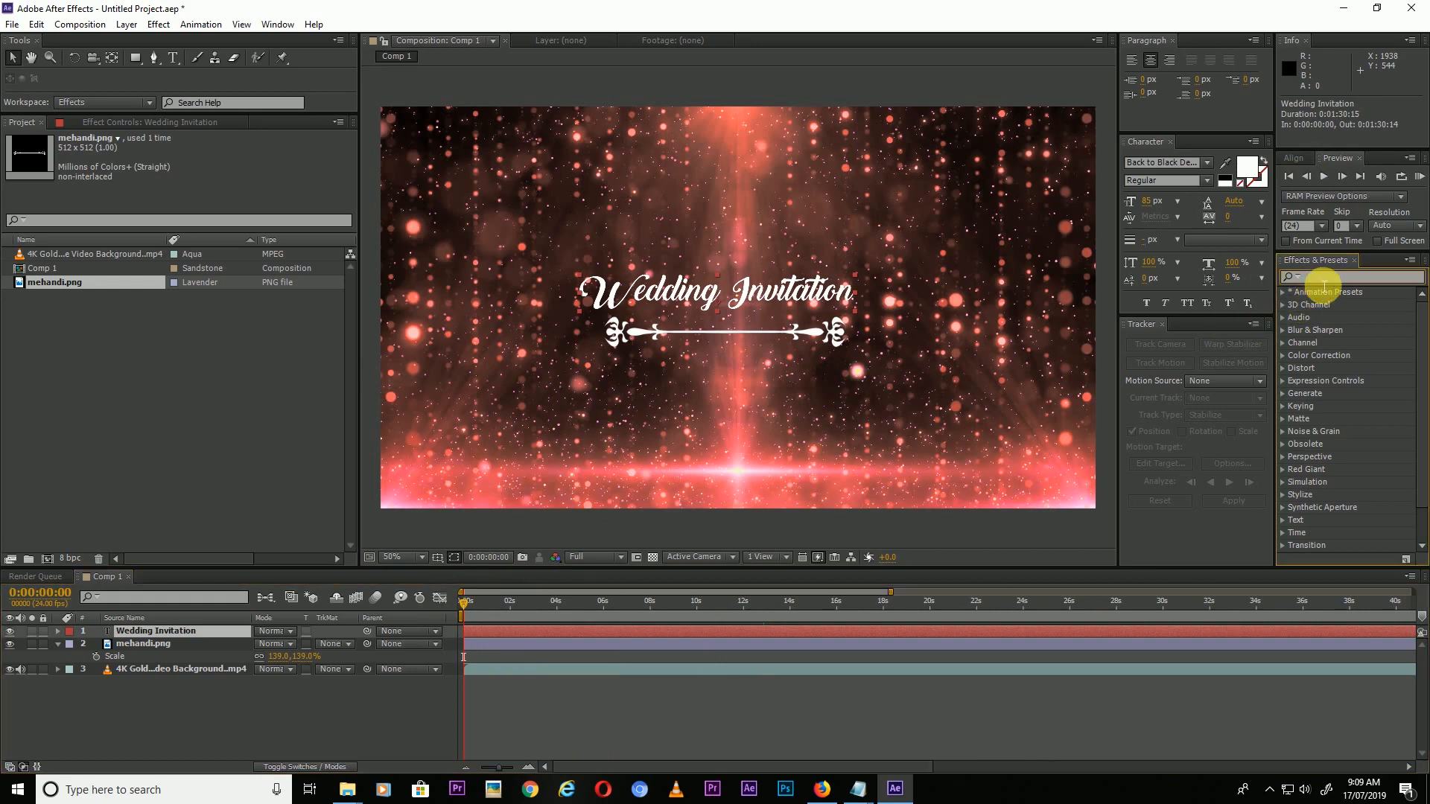
text(text)
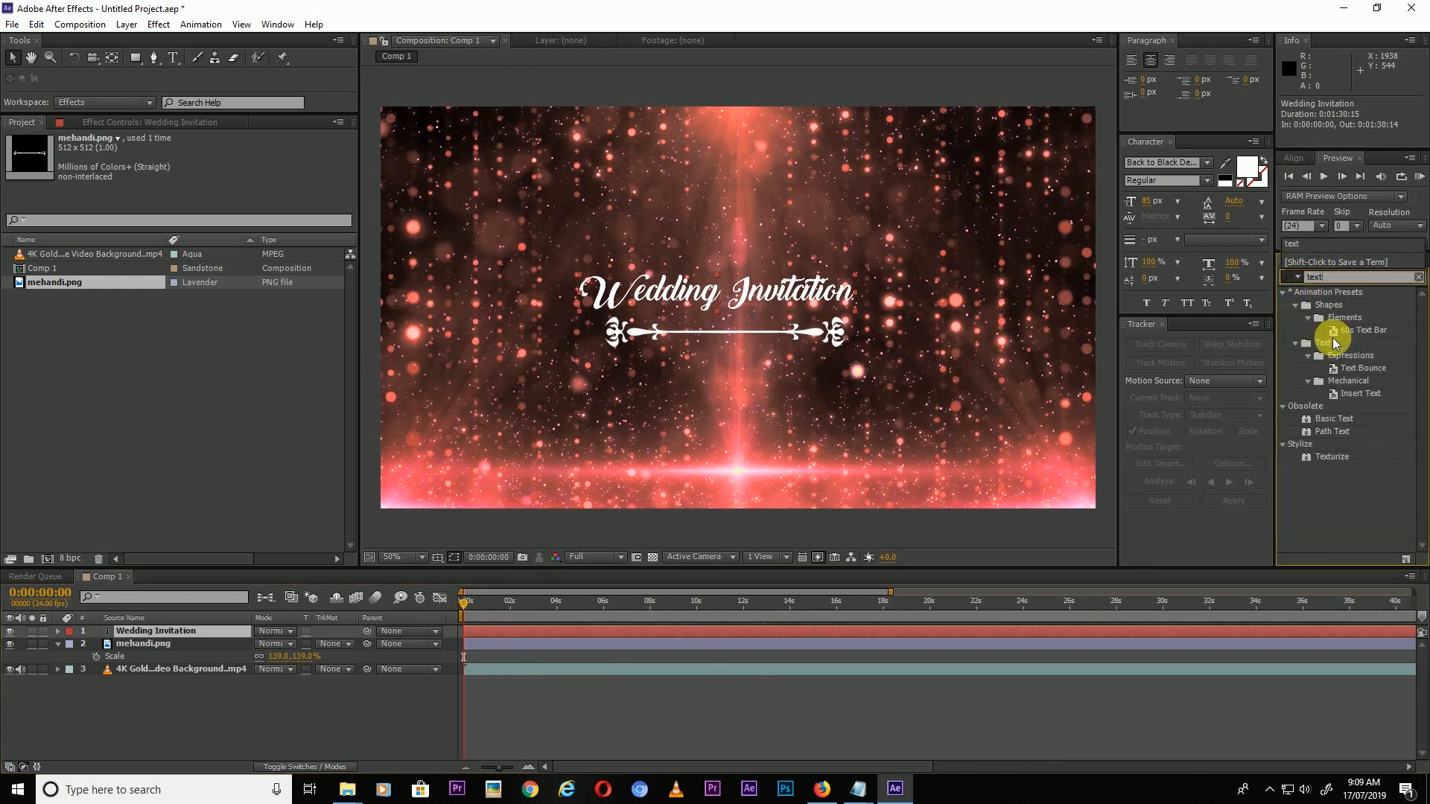
click(1296, 346)
click(1295, 345)
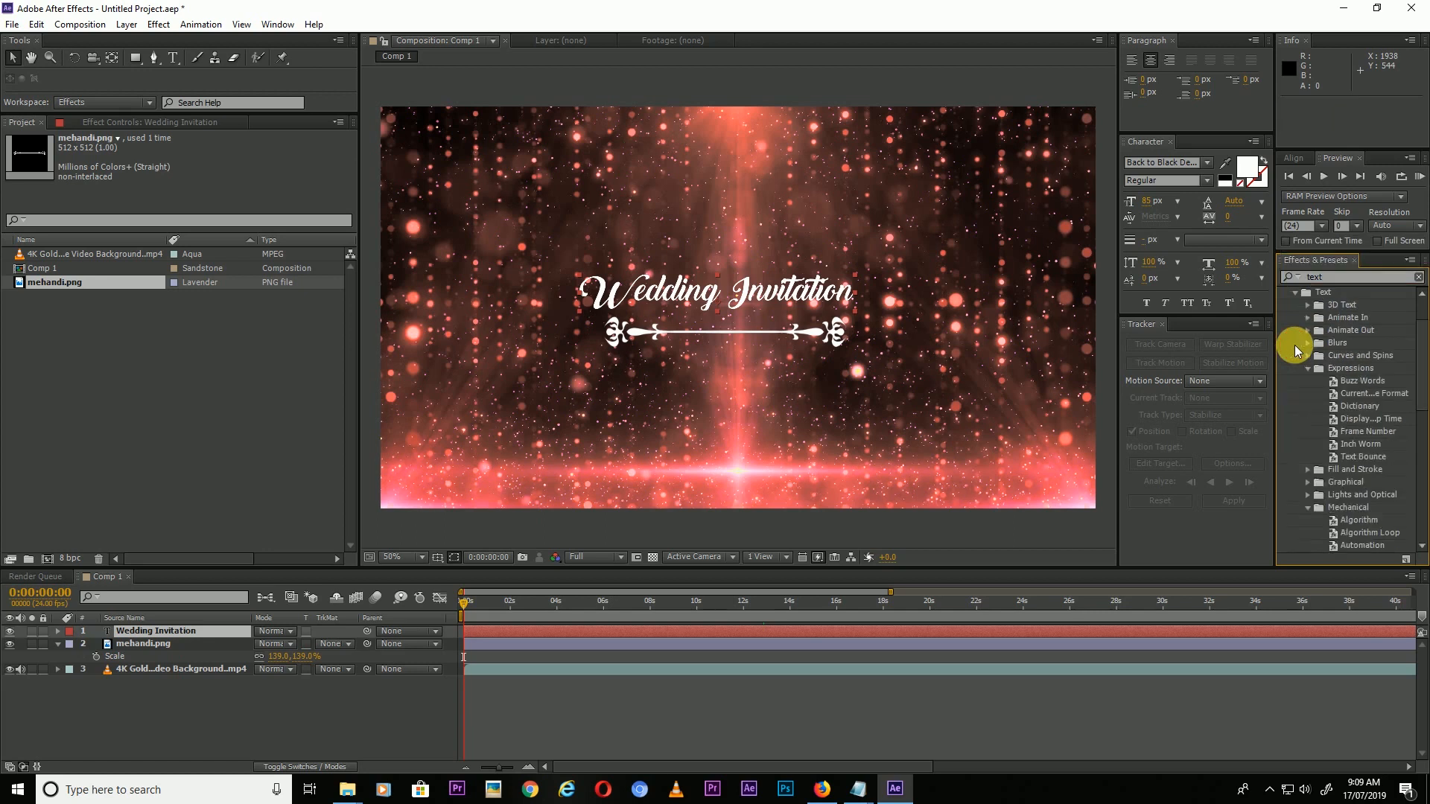
click(1310, 368)
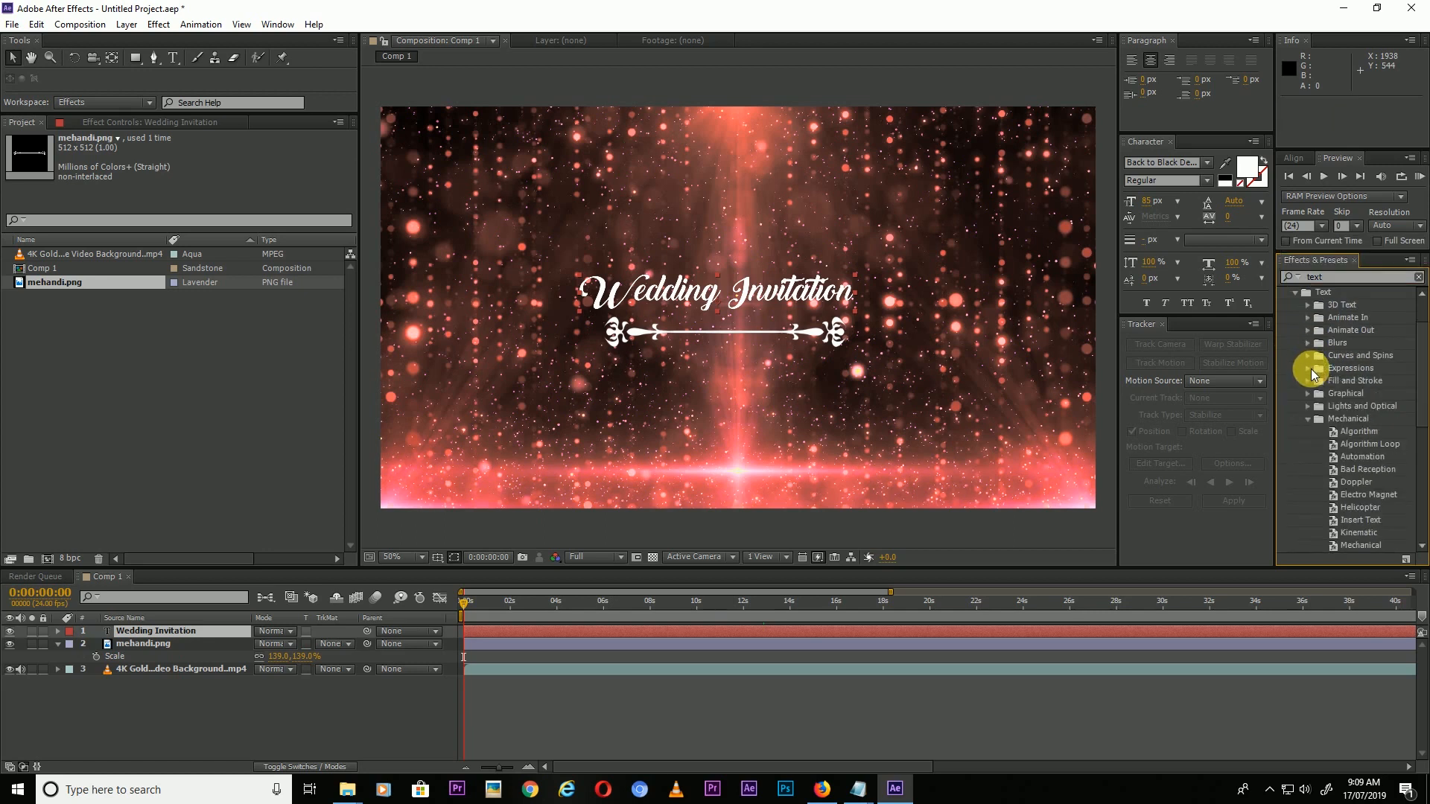
click(1308, 417)
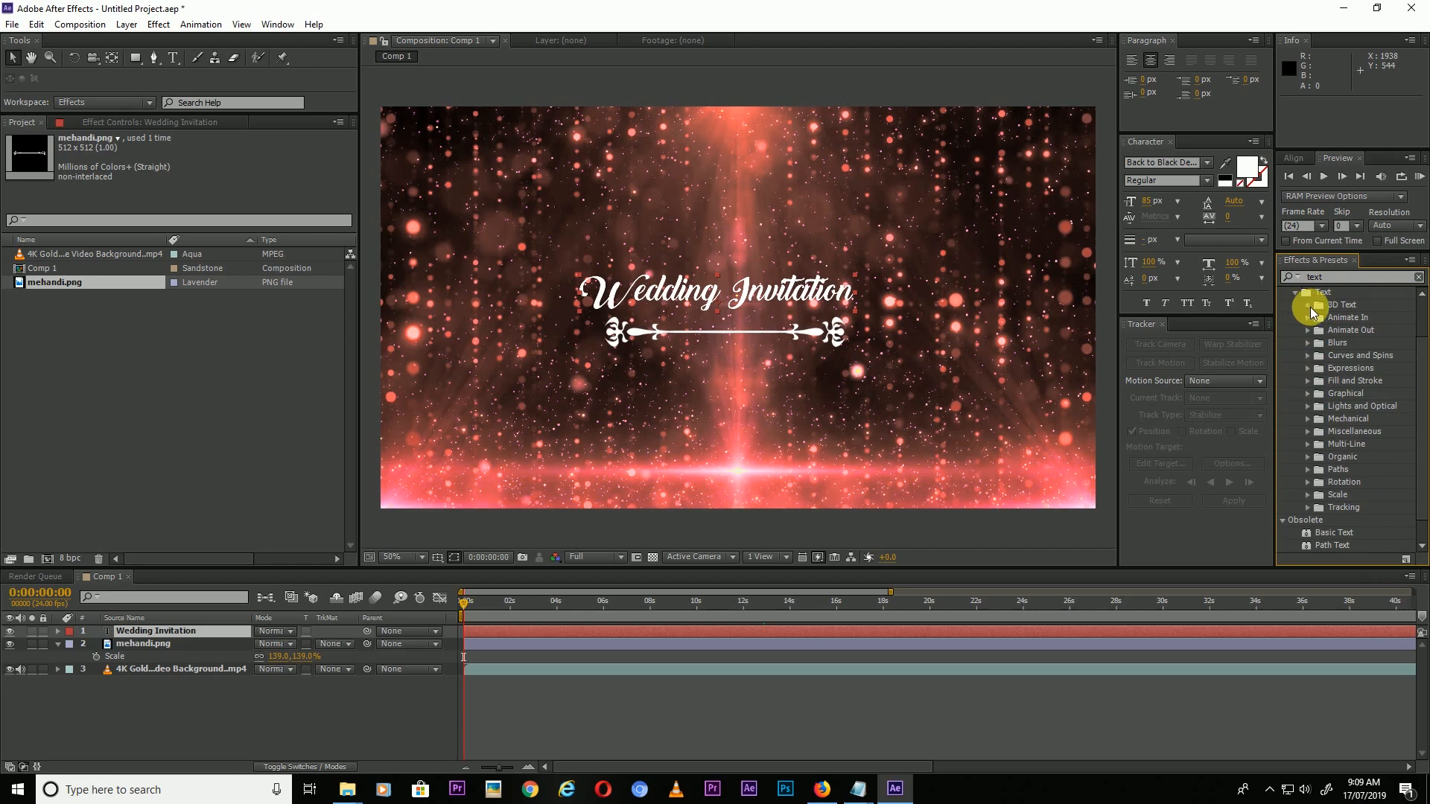
click(1309, 306)
drag(1388, 307, 176, 639)
- Preview the title's text animation and return the current time to the start of the composition
click(524, 697)
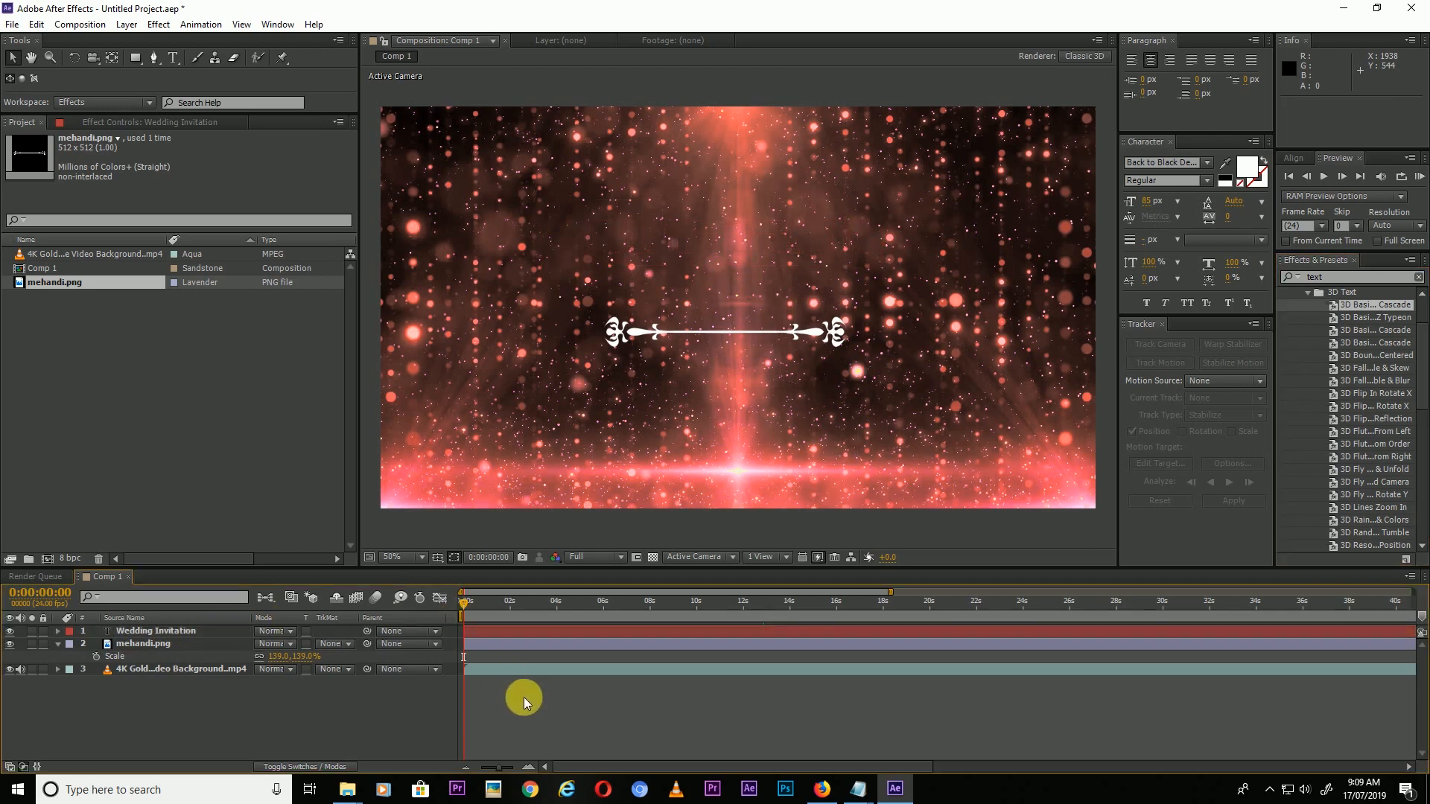
key(space)
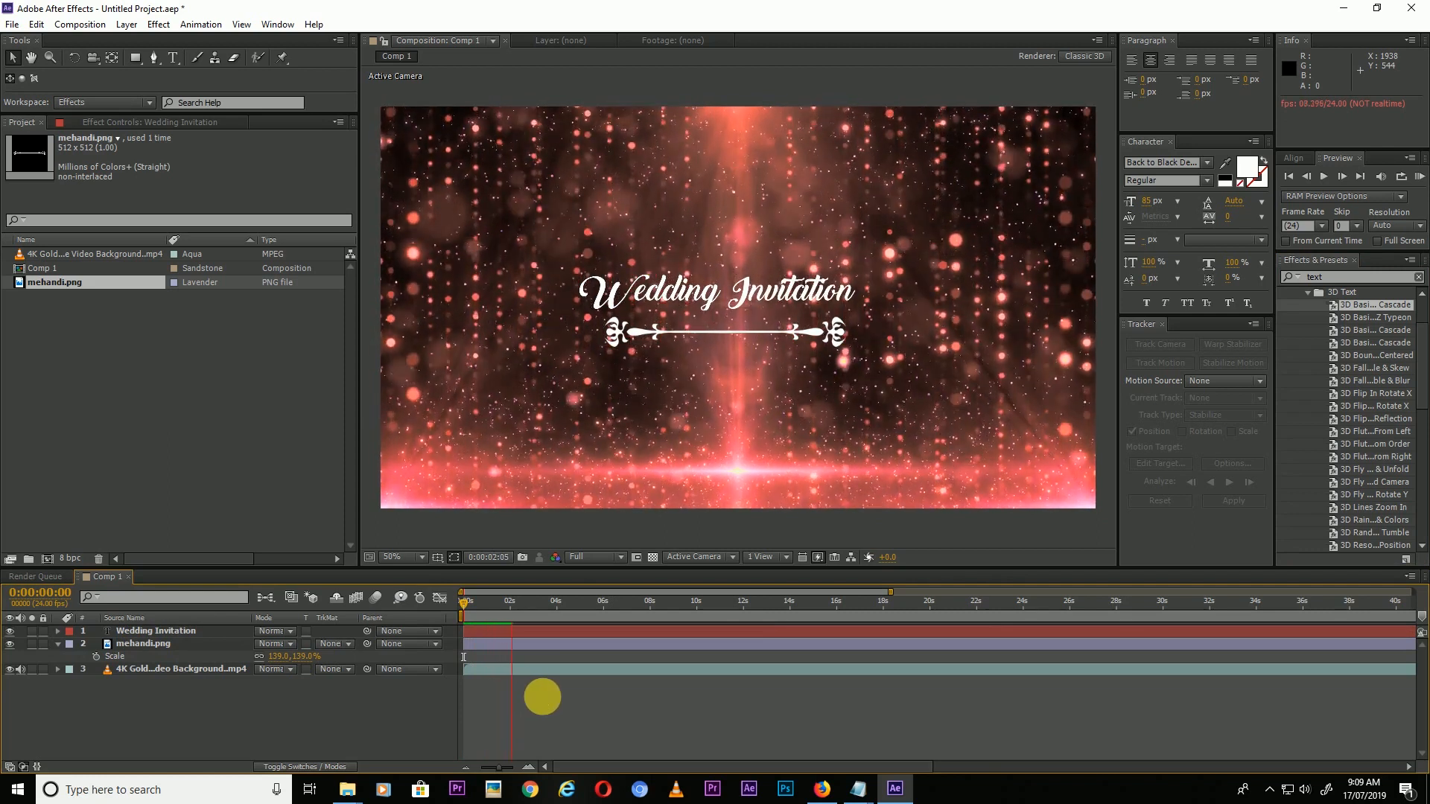
key(space)
drag(510, 607, 462, 619)
- Keyframe the mehandi.png ornament's opacity from 0% at 0:00:00:00 to 100% at 0:00:00:23 and preview the fade-in
click(480, 647)
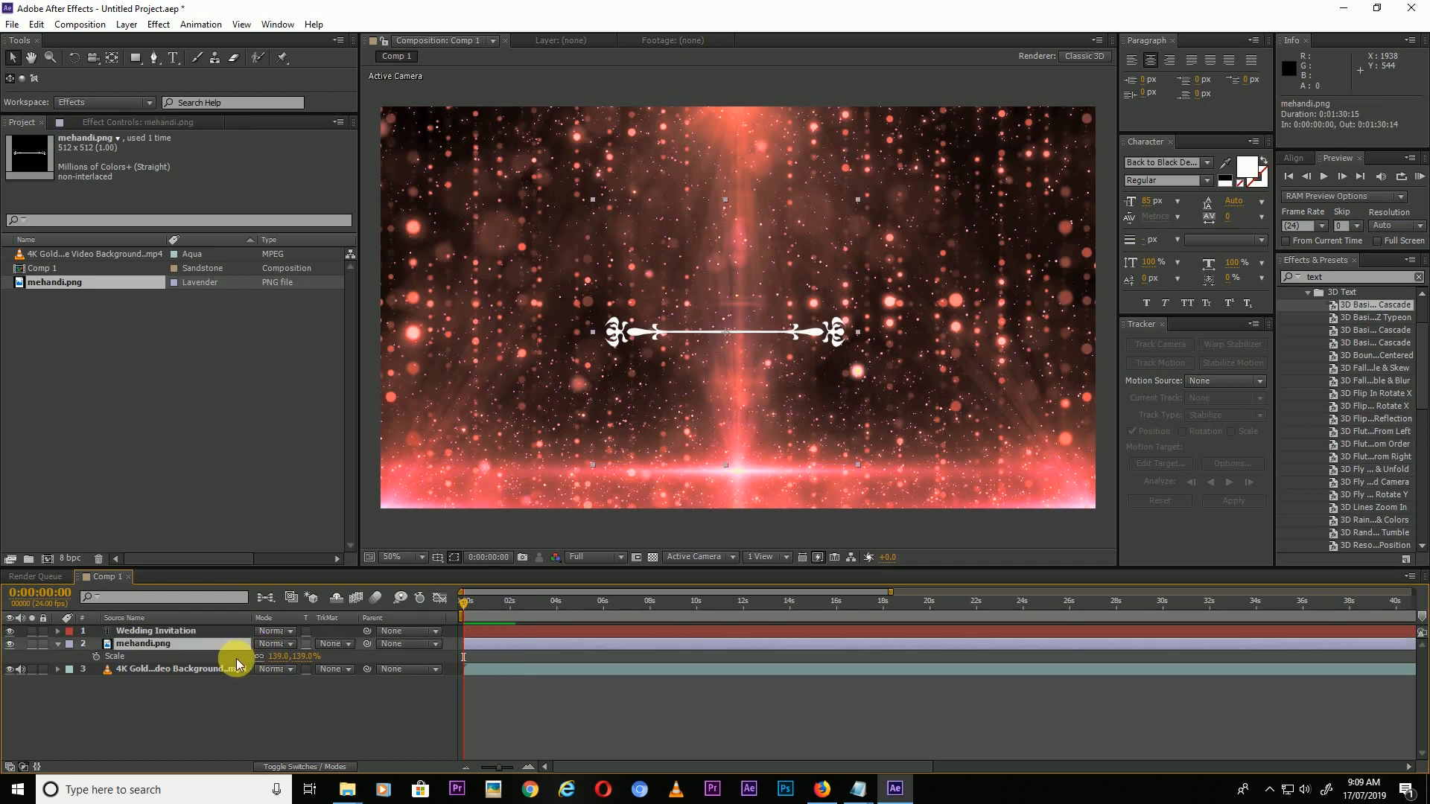
click(11, 645)
click(11, 645)
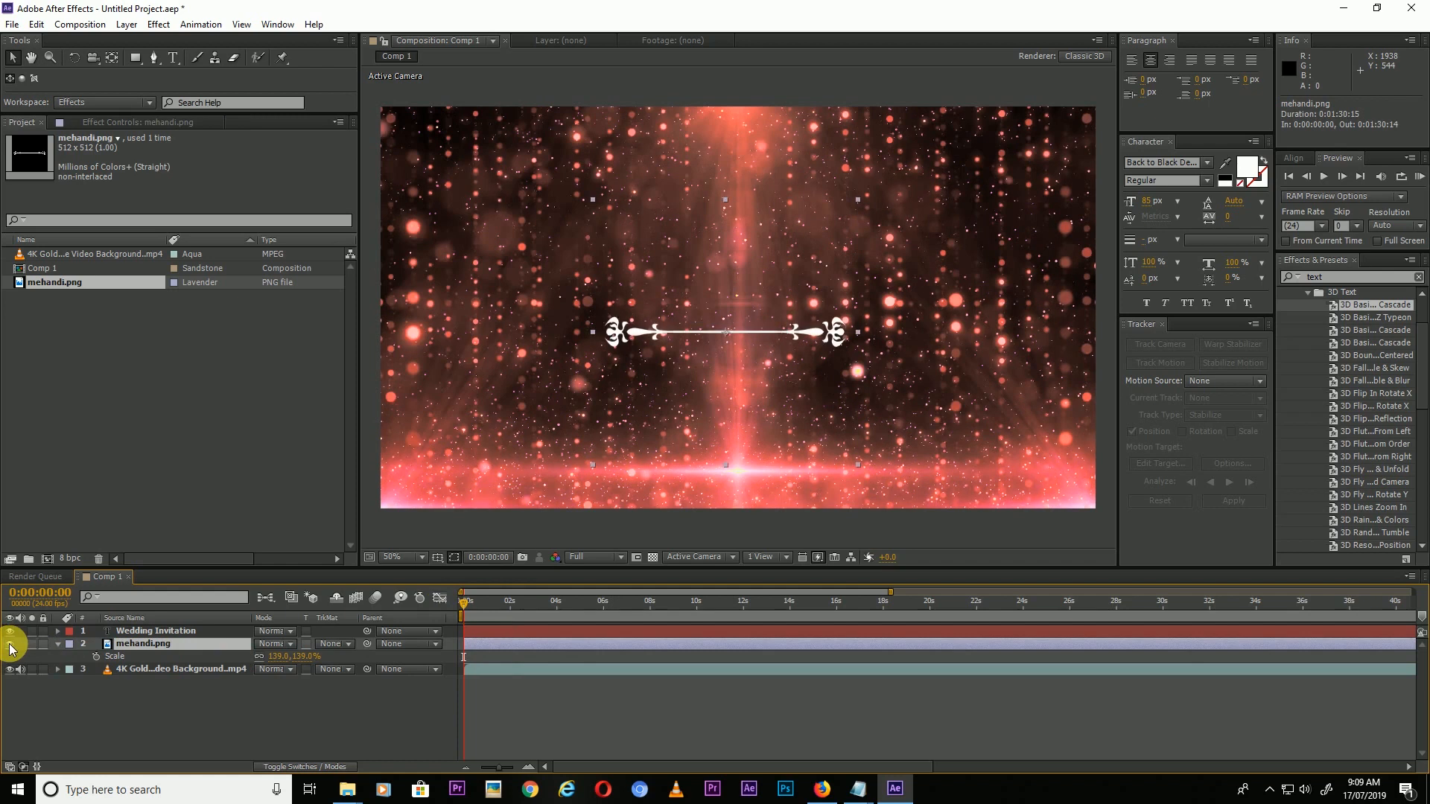
click(97, 657)
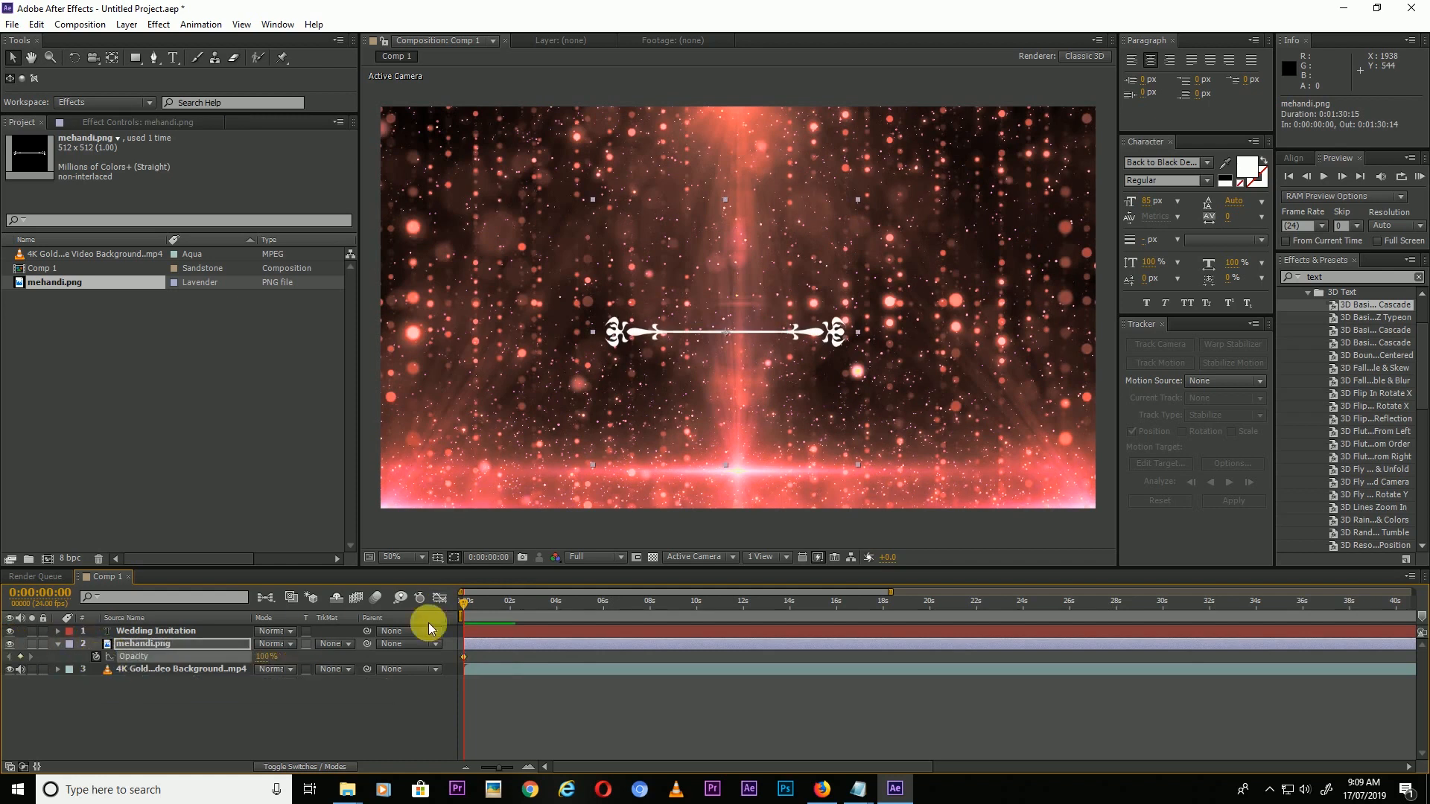
drag(465, 654, 489, 656)
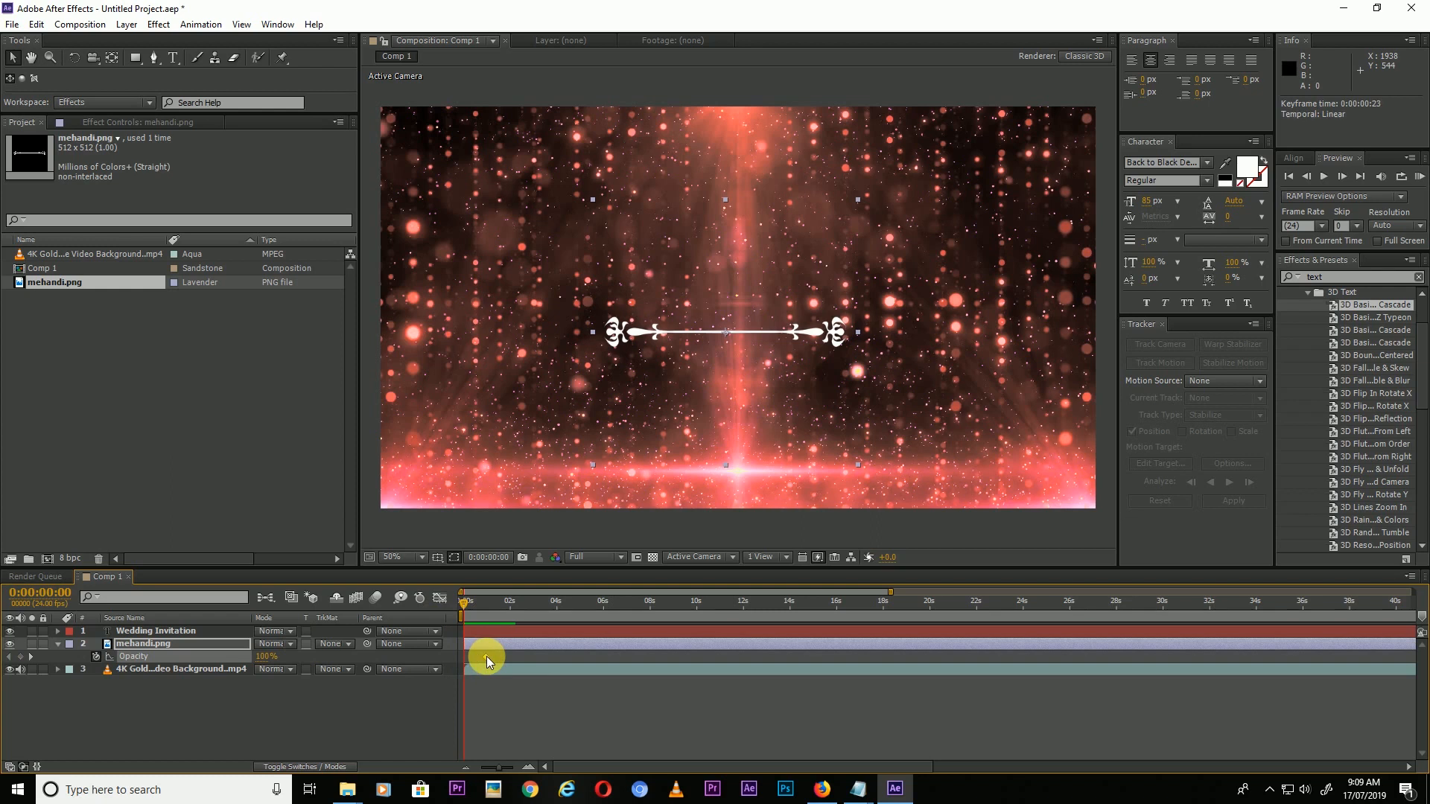
drag(268, 658, 192, 663)
key(space)
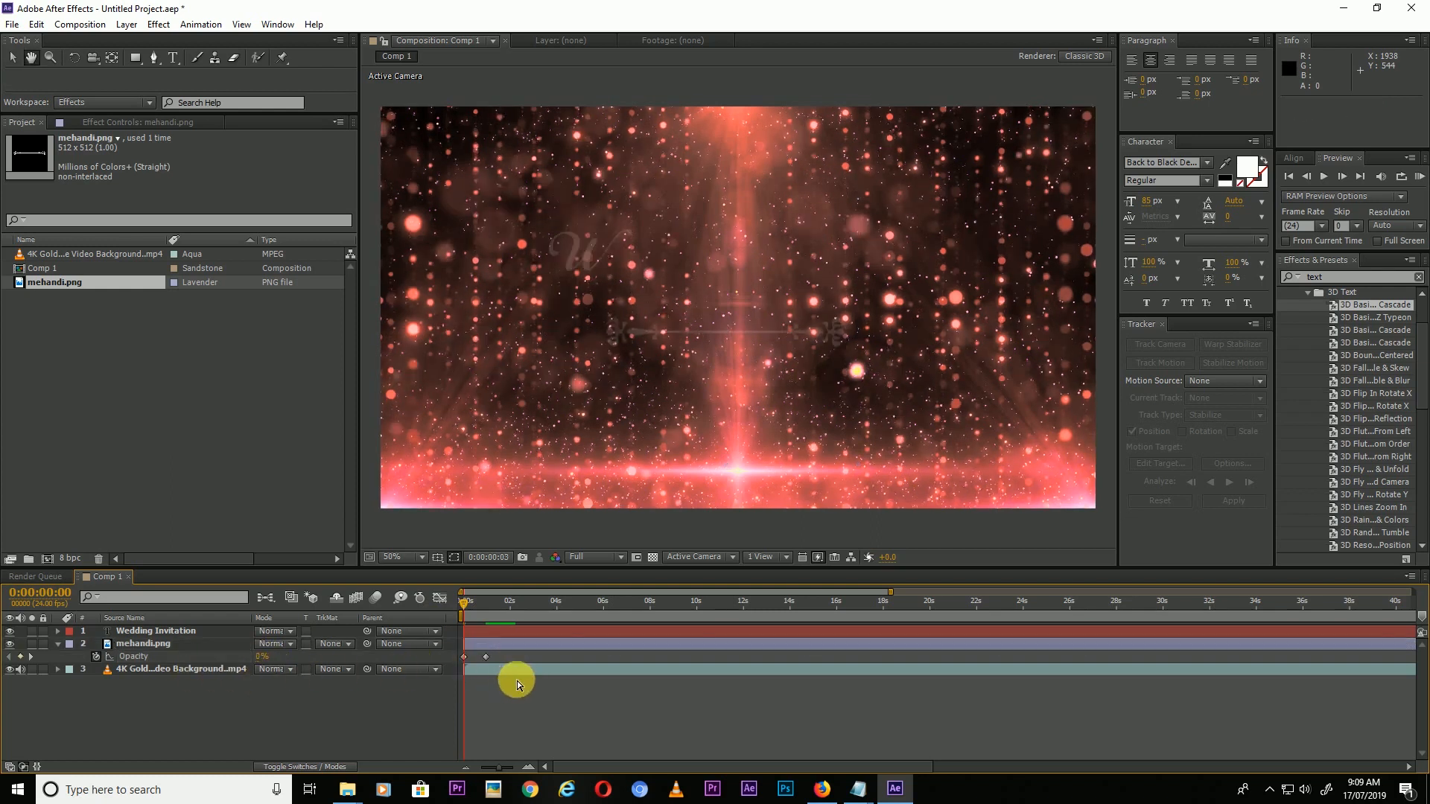
- Lengthen the ornament's fade-in by moving its 100% opacity keyframe to about 2 seconds, and preview it from the start
drag(486, 657, 505, 655)
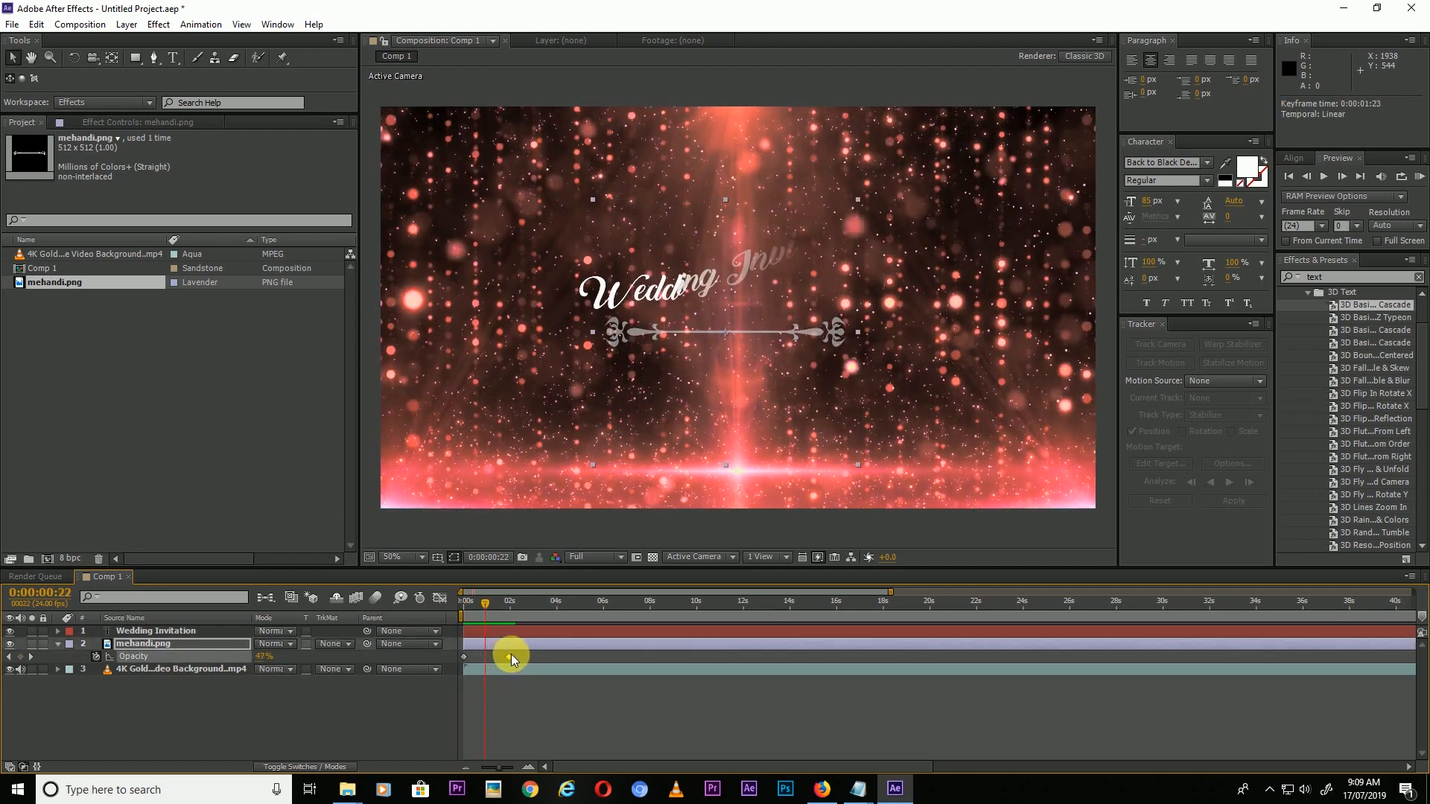
drag(485, 606, 447, 610)
click(499, 699)
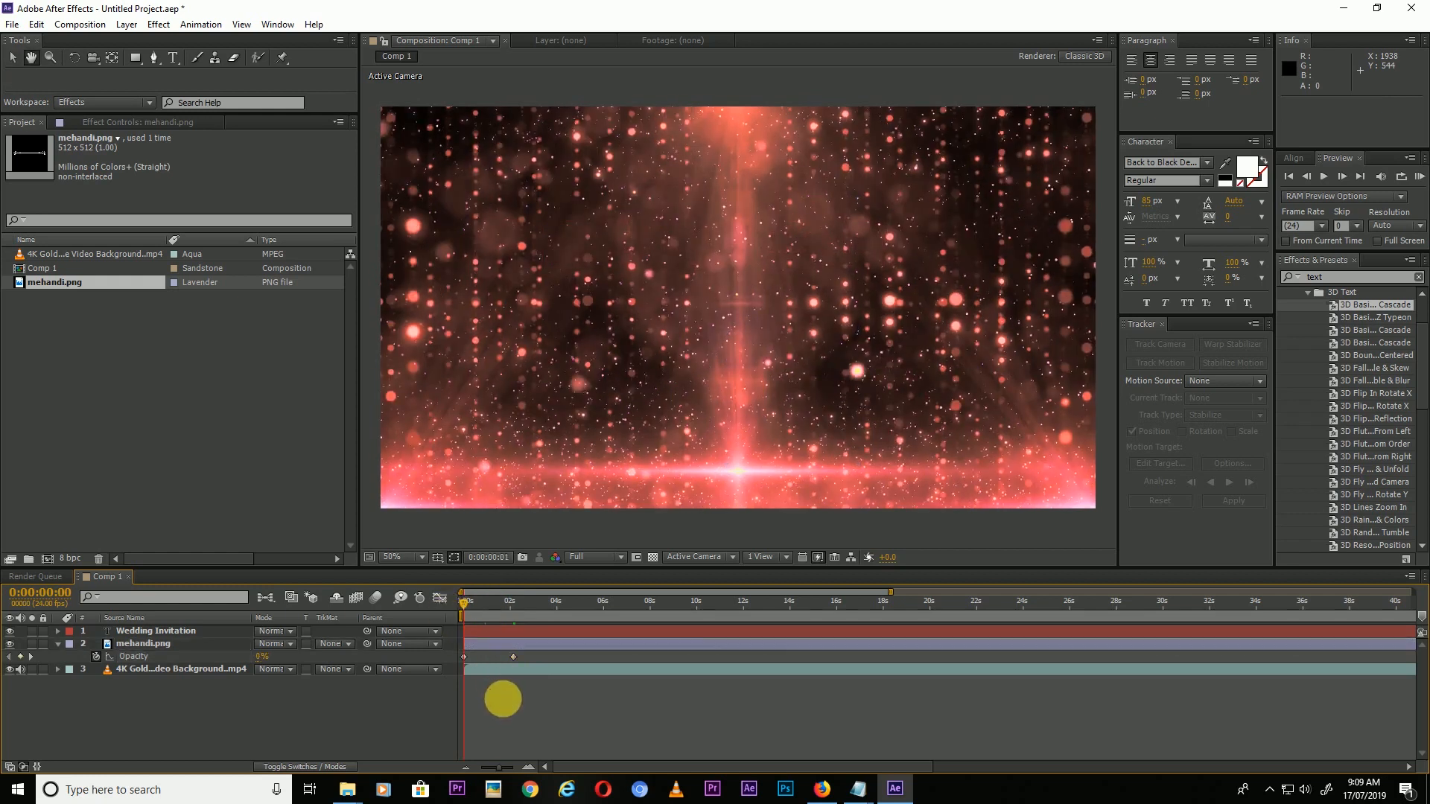
key(space)
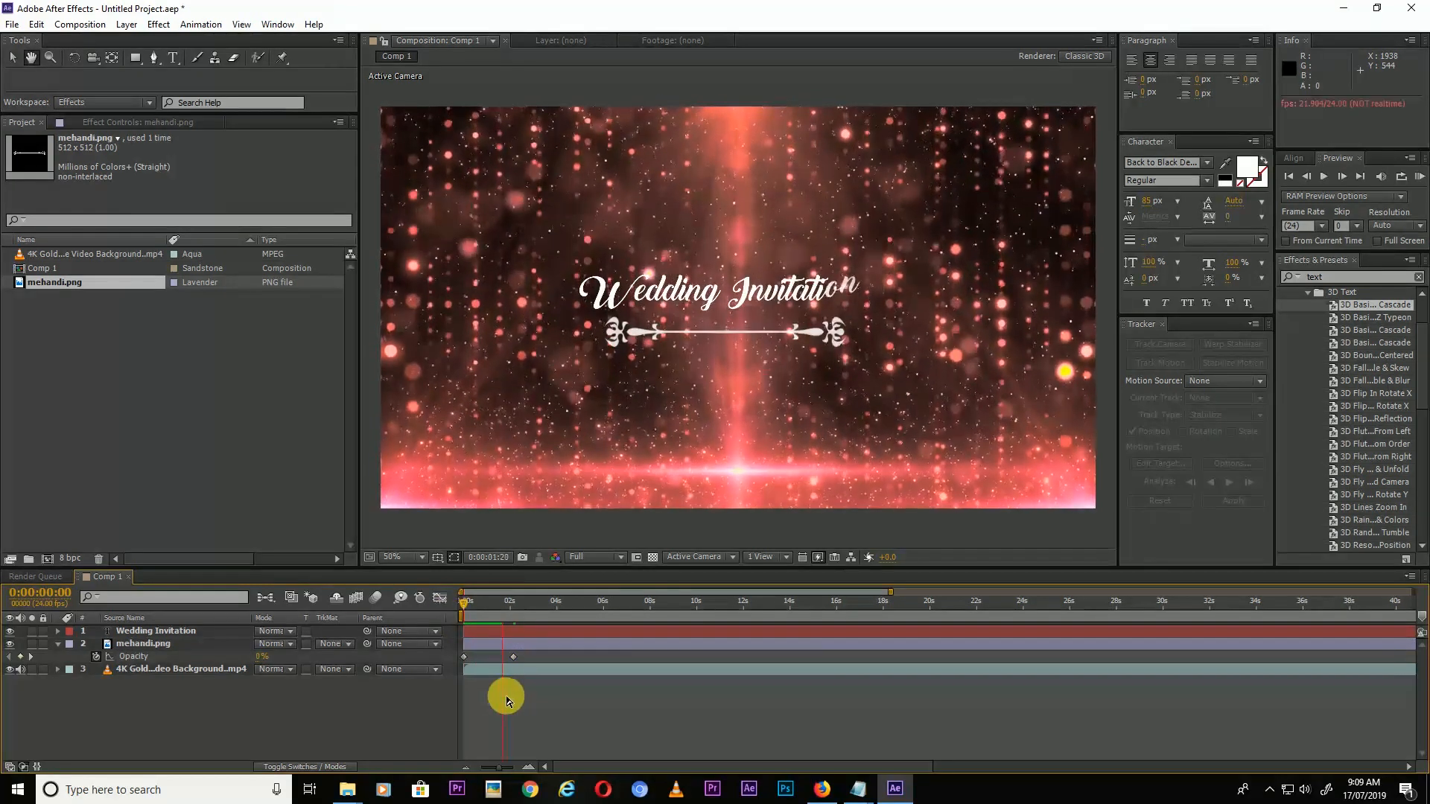
- Split the "Wedding Invitation" and mehandi.png layers at 0:00:04:00
click(558, 611)
click(549, 641)
click(548, 637)
click(547, 633)
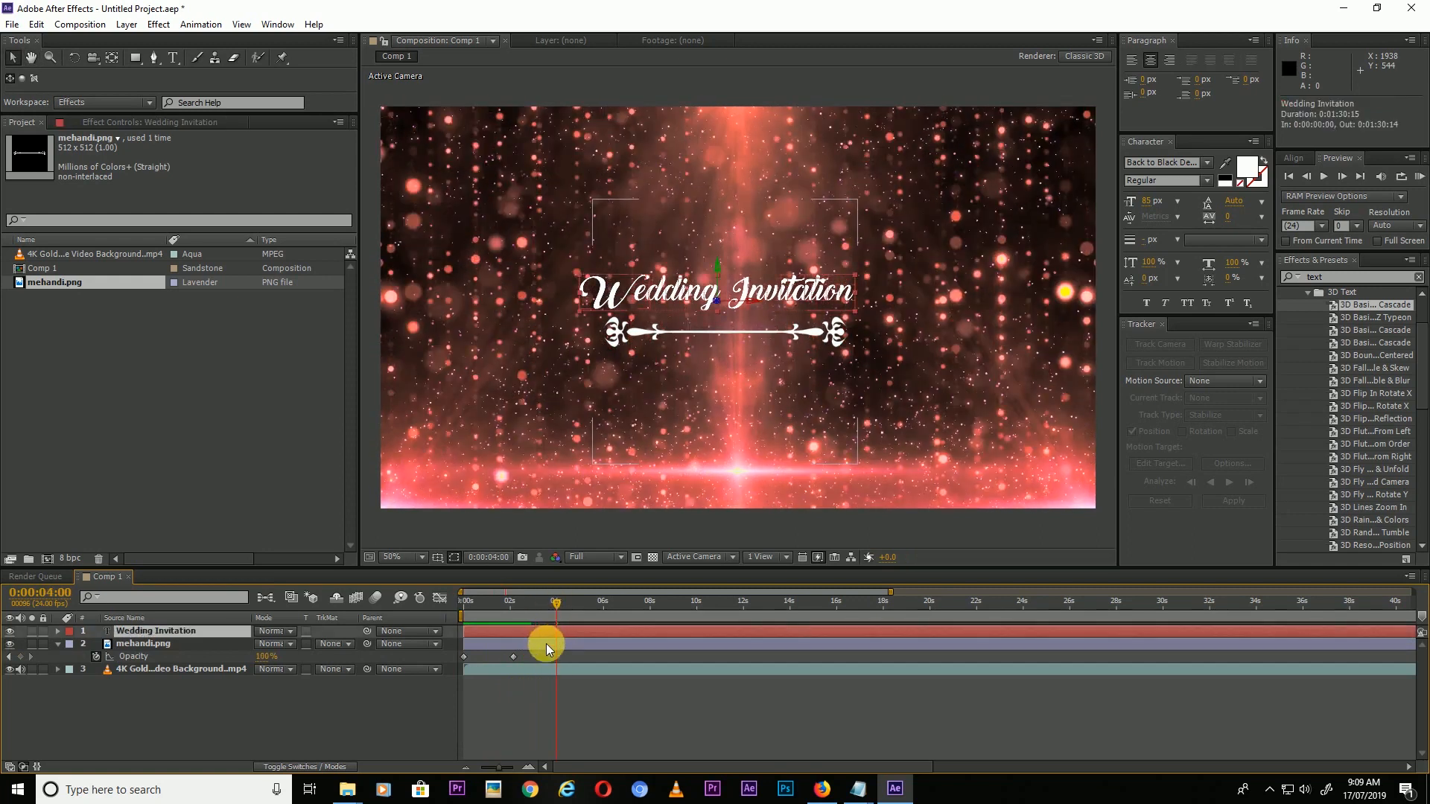
shift+click(546, 645)
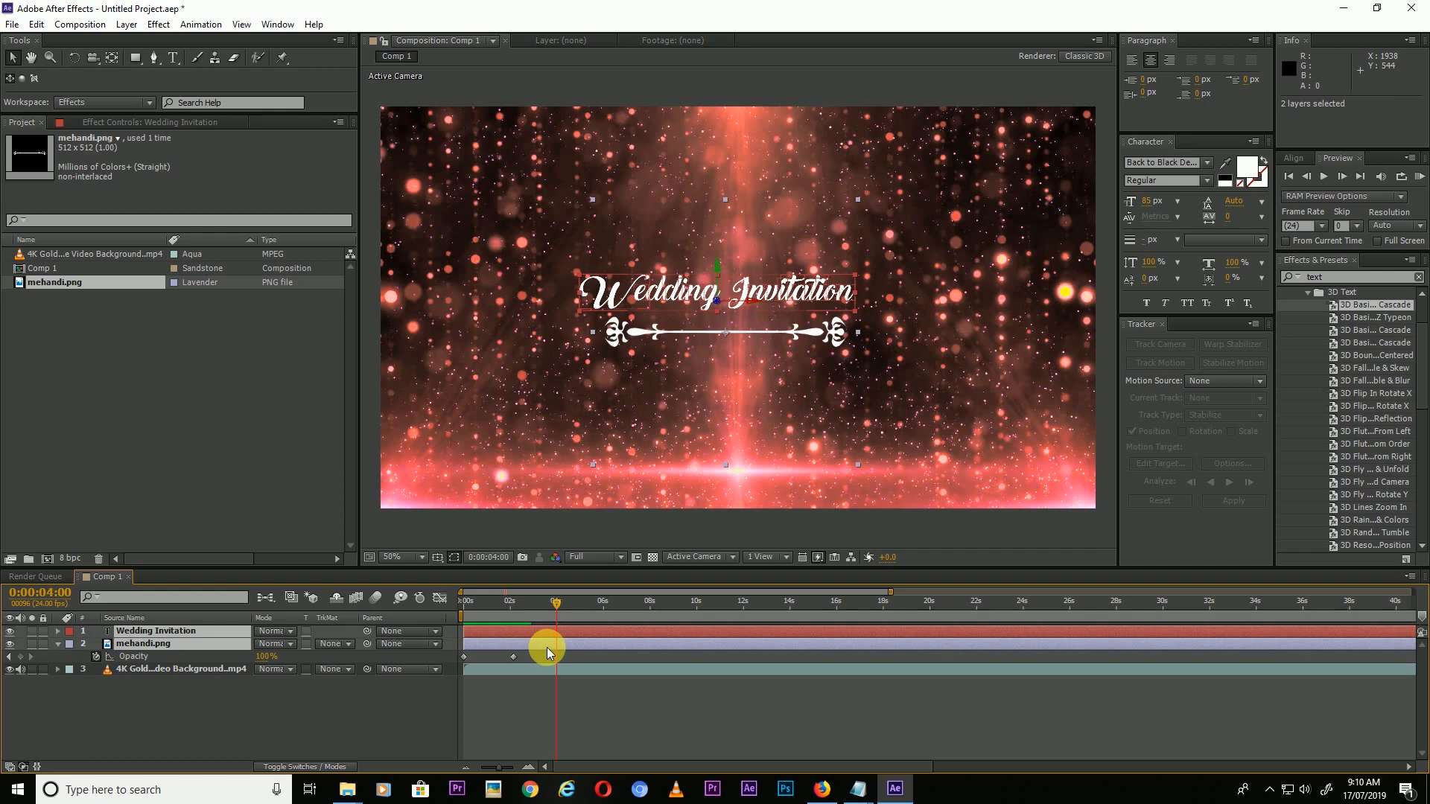
key(ctrl+shift+d)
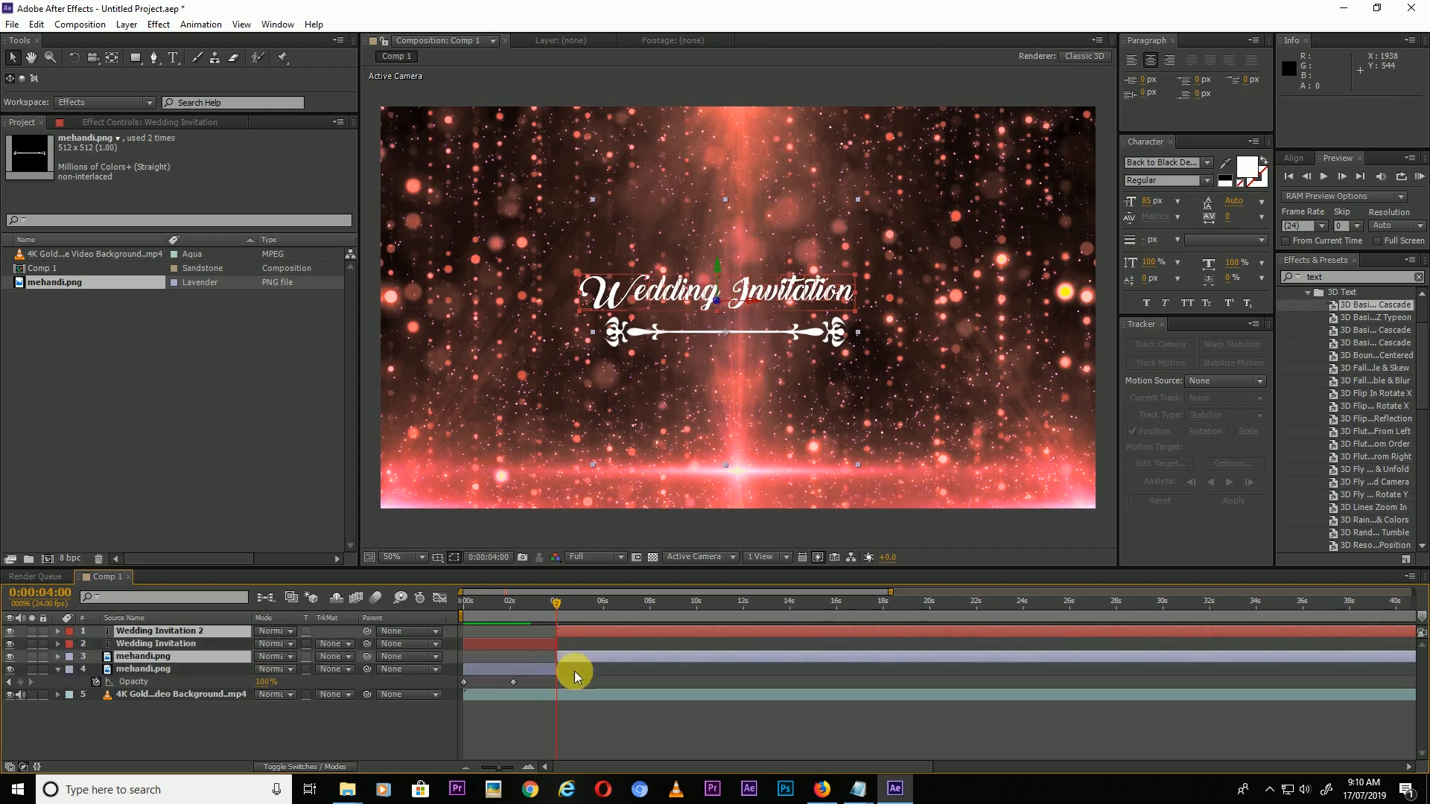
- Delete the split-off parts of the ornament and title layers after 0:00:04:00
click(584, 714)
click(607, 659)
key(Delete)
click(623, 631)
key(Delete)
- Preview the shortened title and ornament section from the start of the composition
mouse_move(498, 767)
mouse_down()
mouse_move(509, 769)
mouse_move(497, 767)
mouse_up()
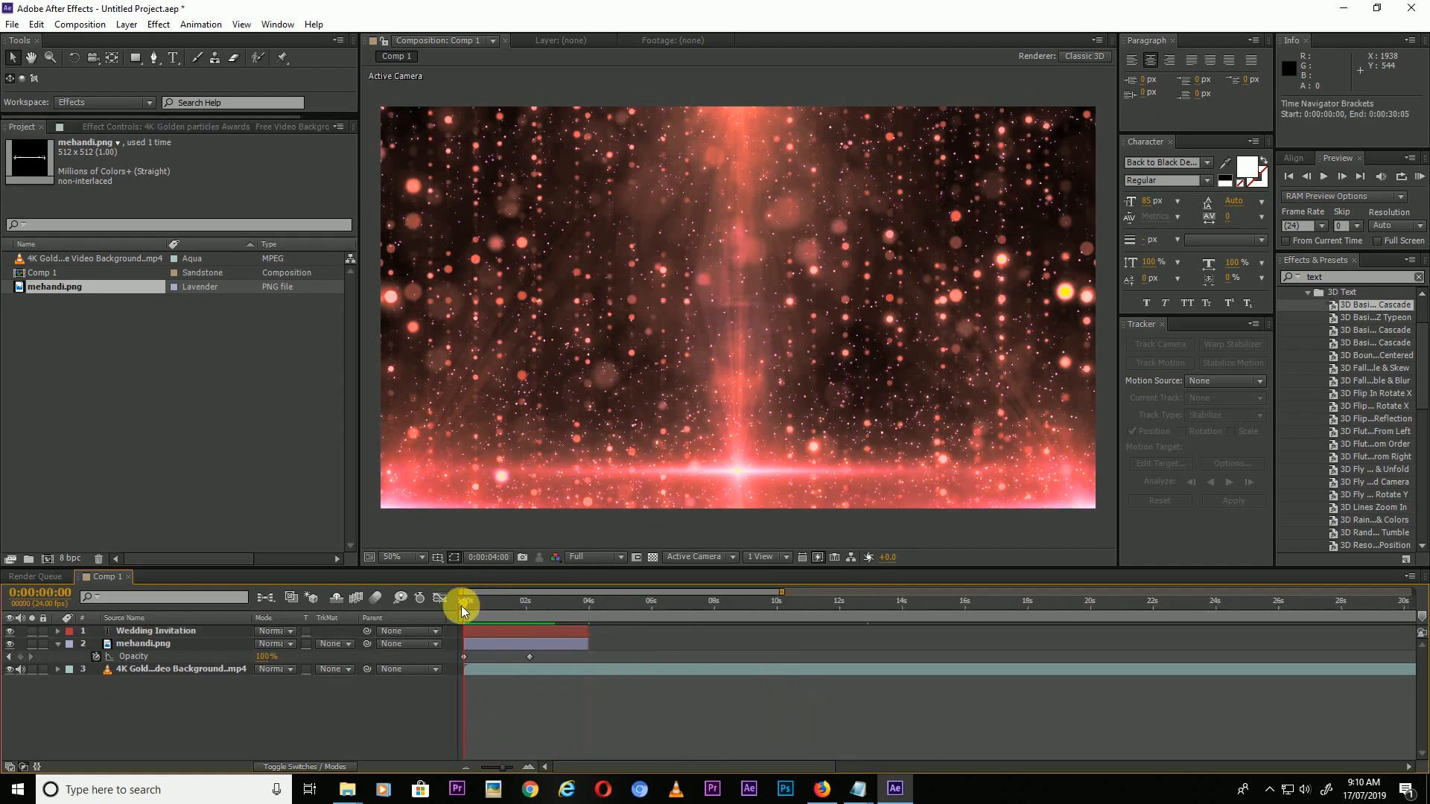
key(space)
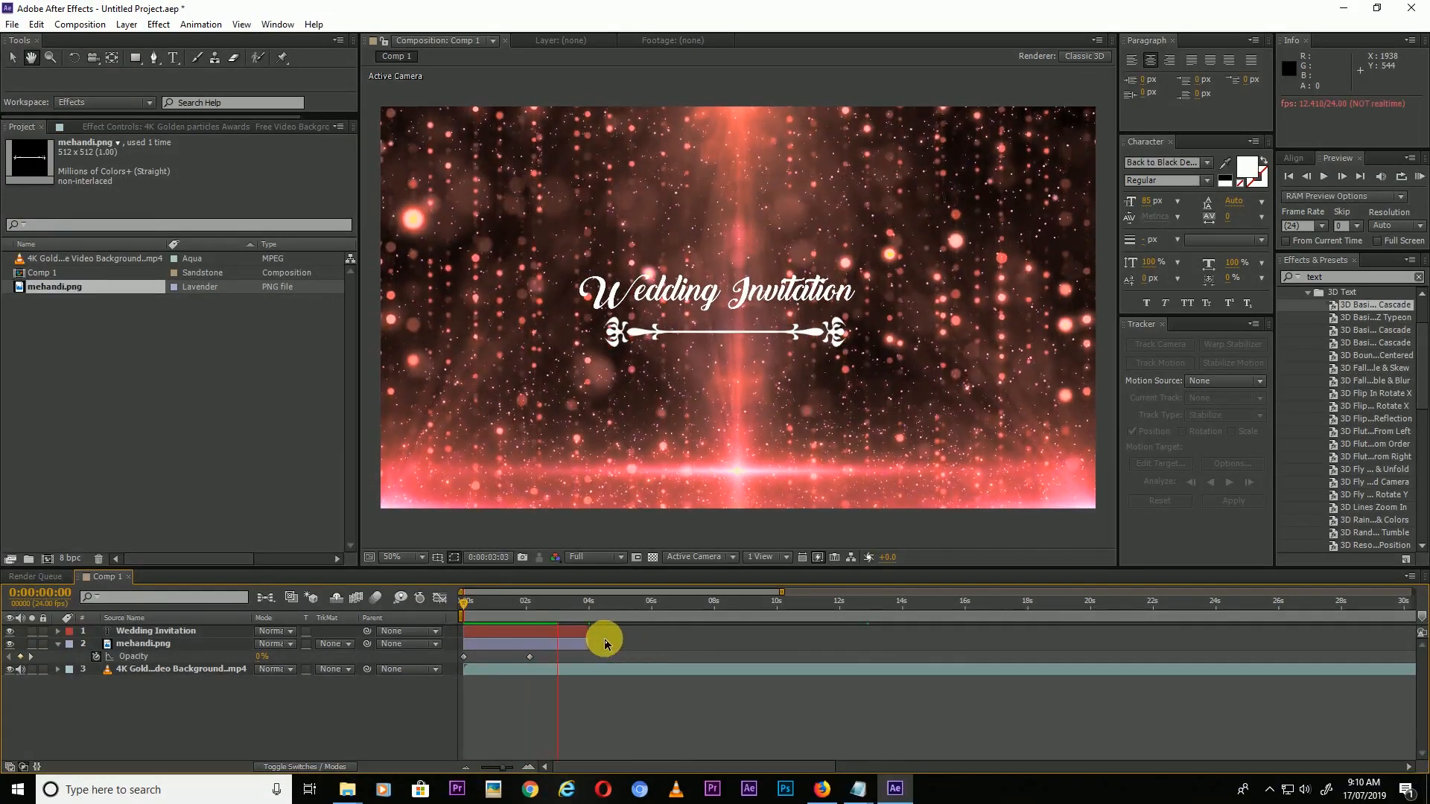
key(space)
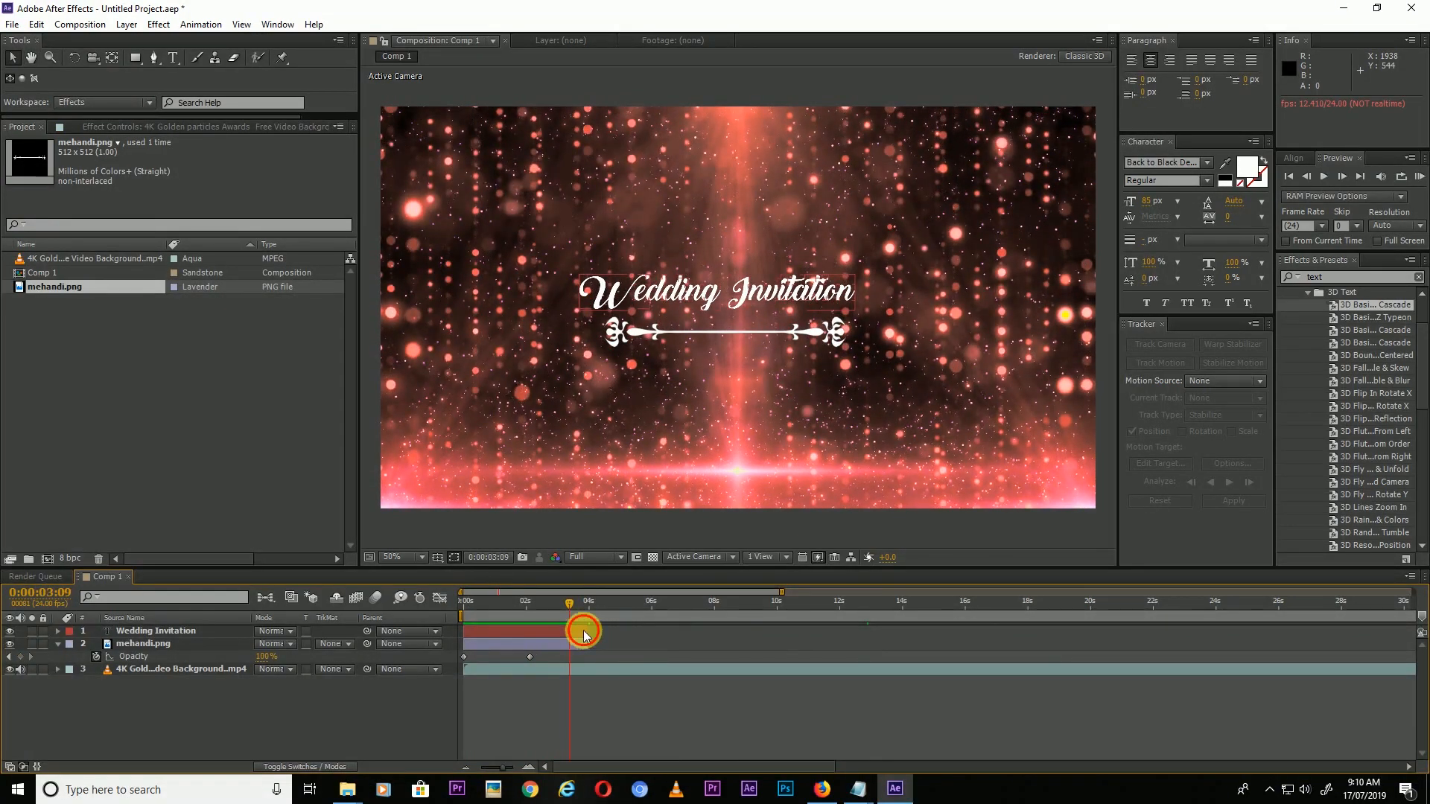
- Extend the ends of the "Wedding Invitation" and mehandi.png layers together to 0:00:05:02
click(583, 630)
click(580, 642)
shift+click(580, 628)
drag(591, 632, 628, 629)
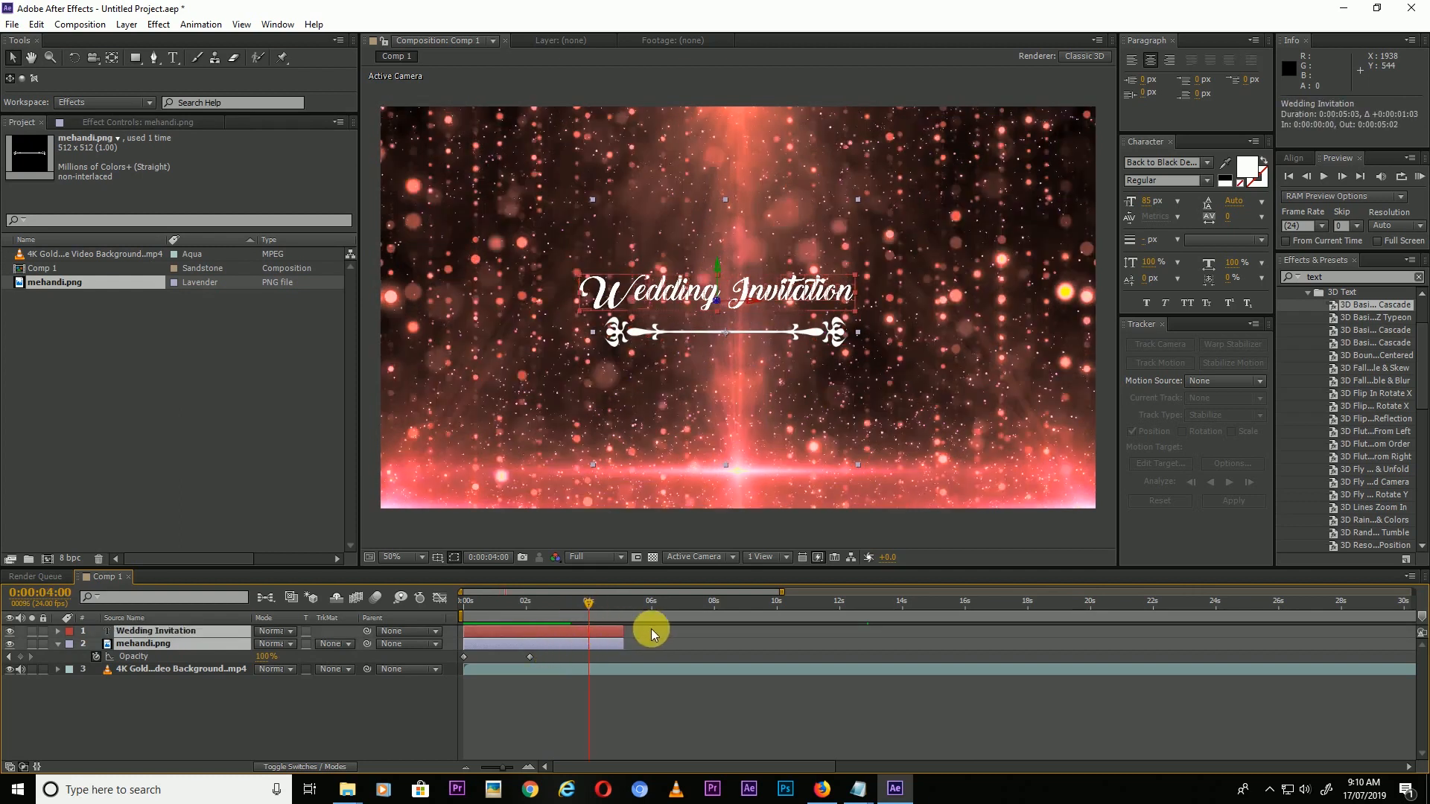
- Fade out the title and ornament with opacity keyframes at 100% at 0:00:04:00 and 0% at 0:00:05:01
key(t)
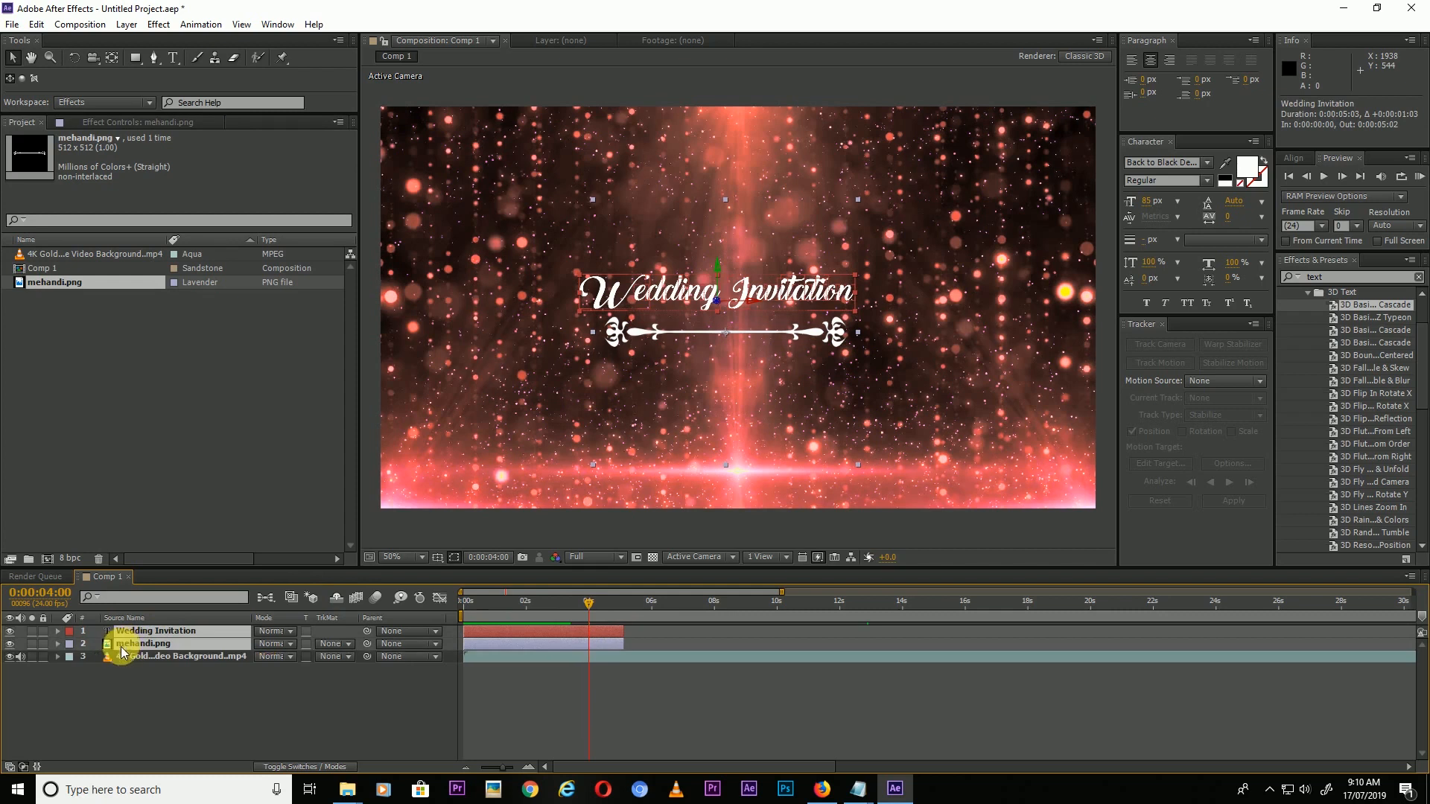
click(97, 645)
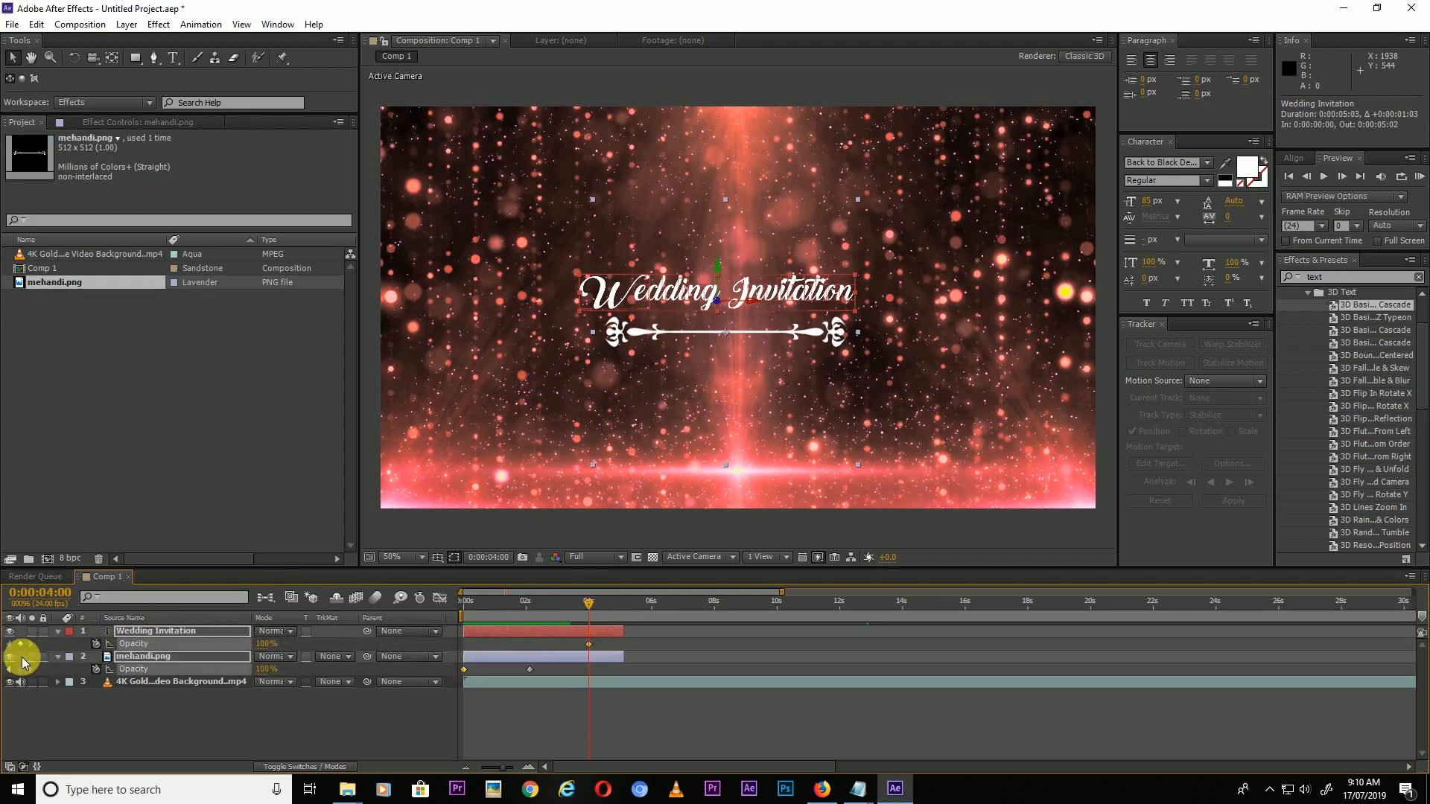
click(21, 668)
drag(619, 592, 622, 600)
click(615, 606)
drag(266, 645, 201, 651)
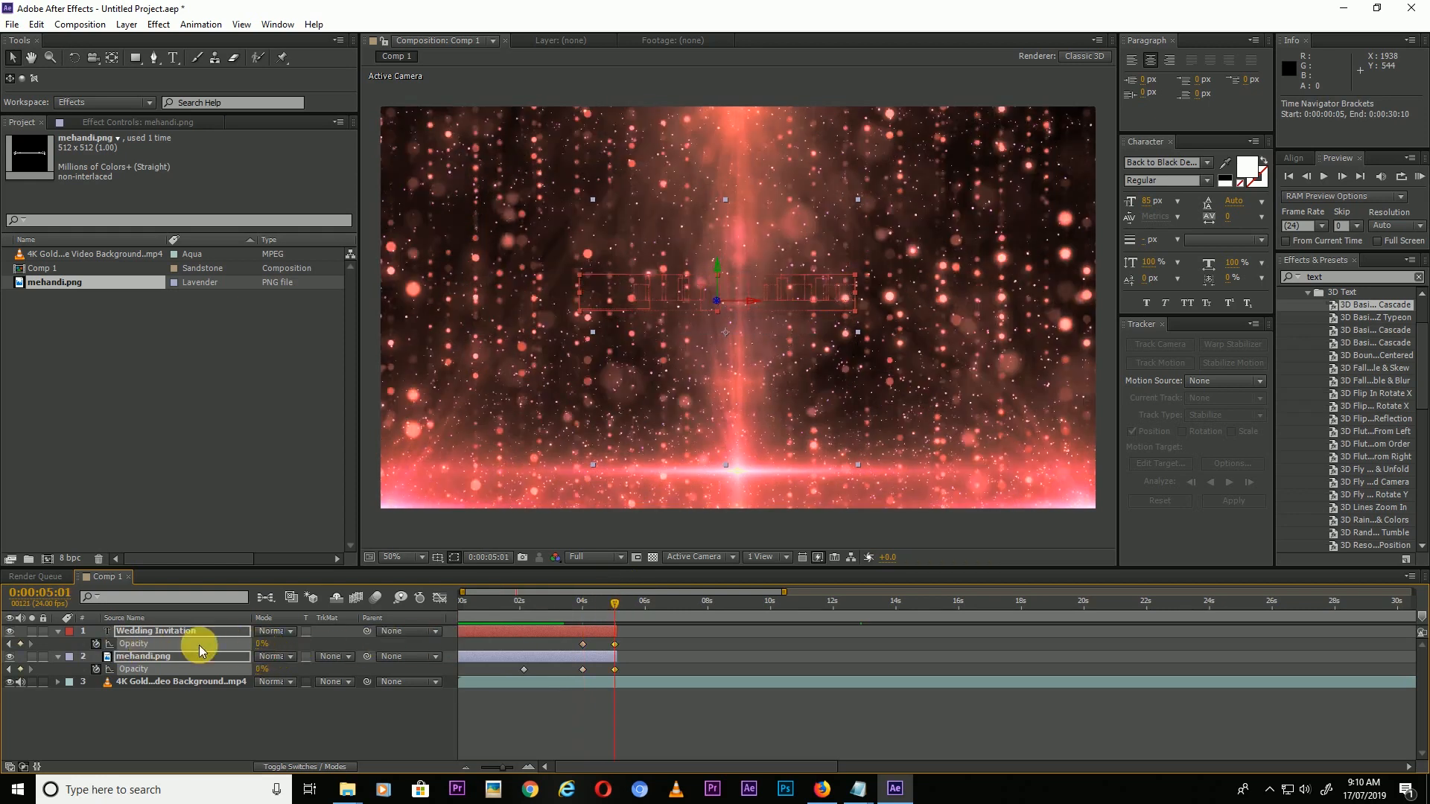
- Show a shorter time span in the timeline and preview the title section with its fade-out
click(553, 702)
drag(500, 767, 503, 712)
key(space)
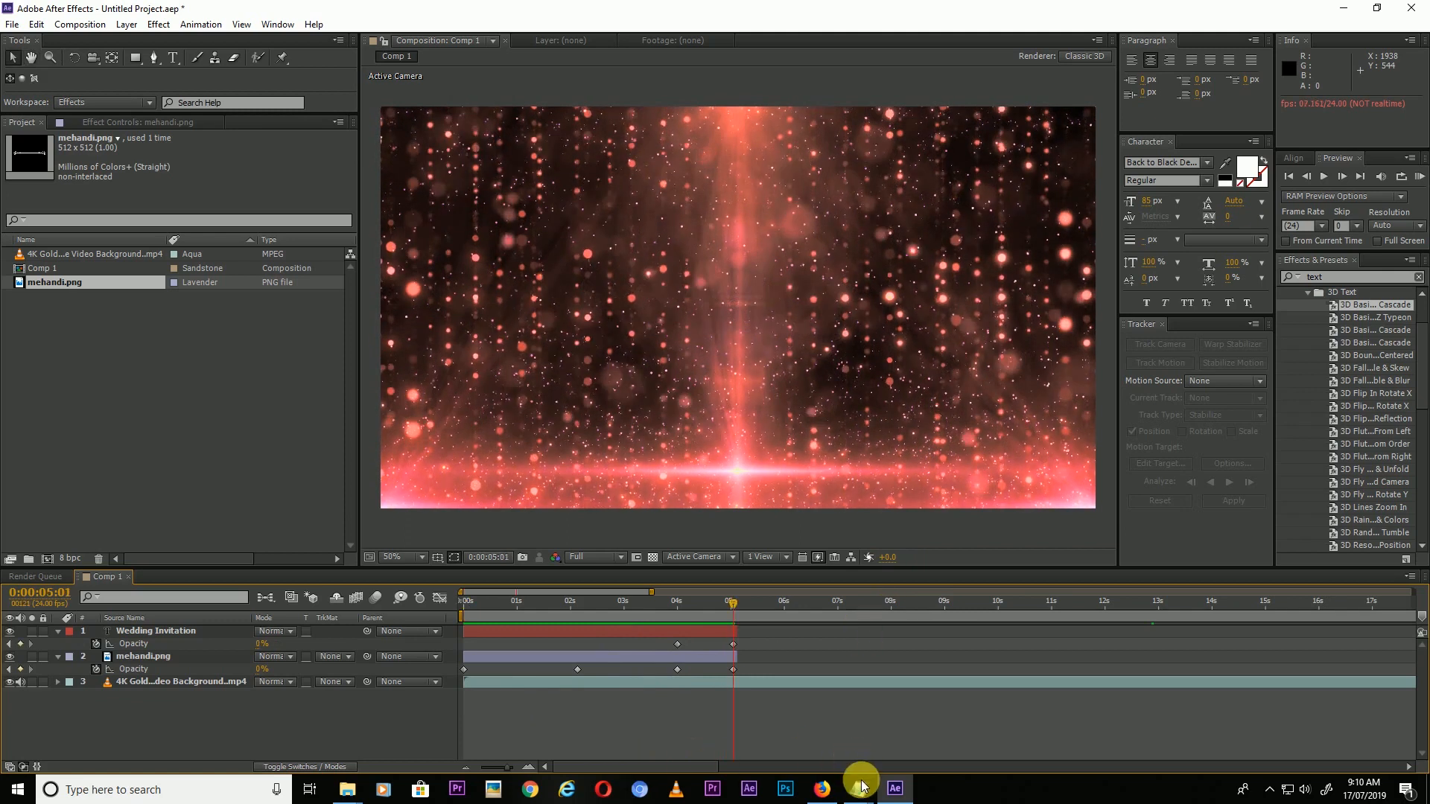
- Check the names and event details in the Notepad invitation text, and return to the After Effects composition
mouse_move(858, 786)
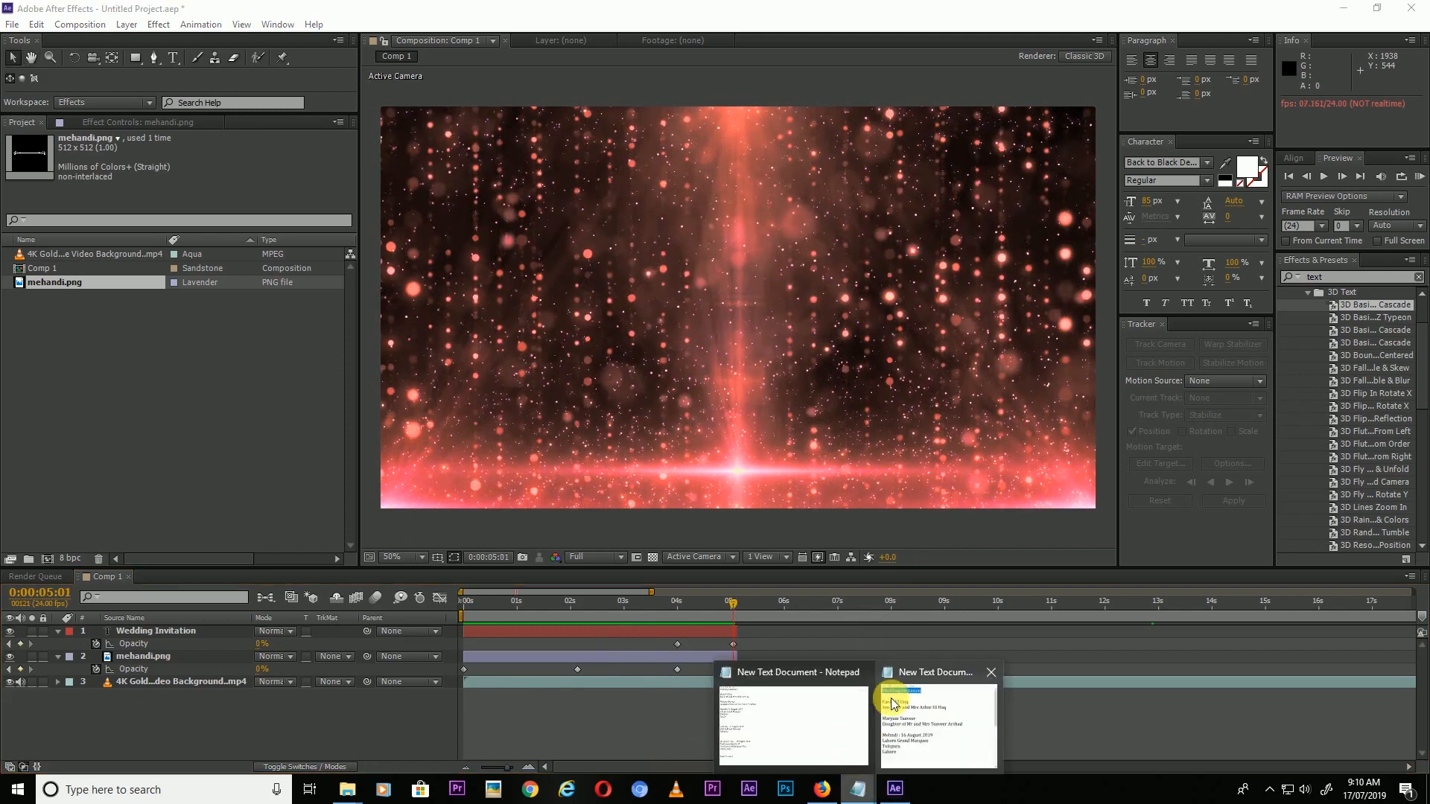
click(862, 673)
click(864, 689)
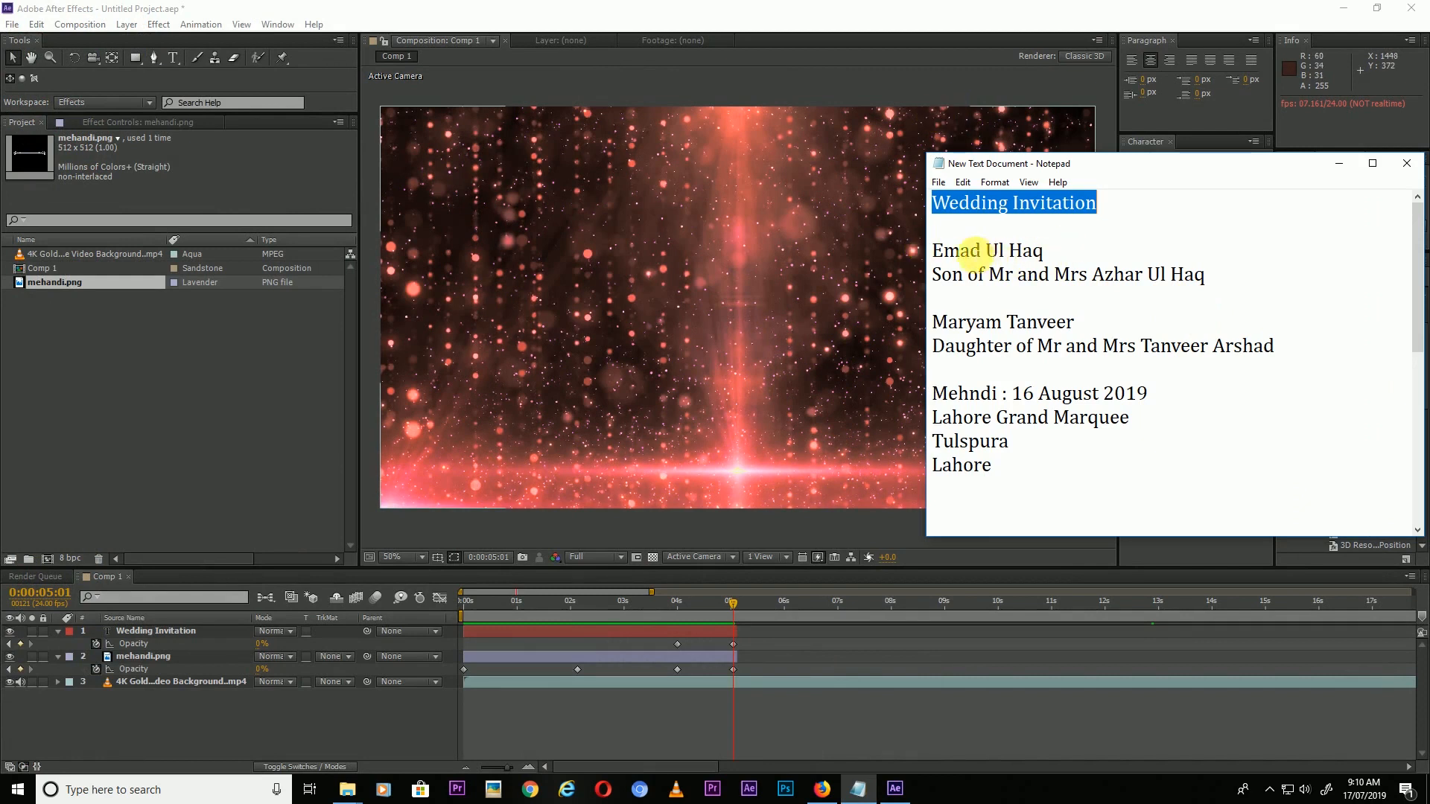
click(528, 741)
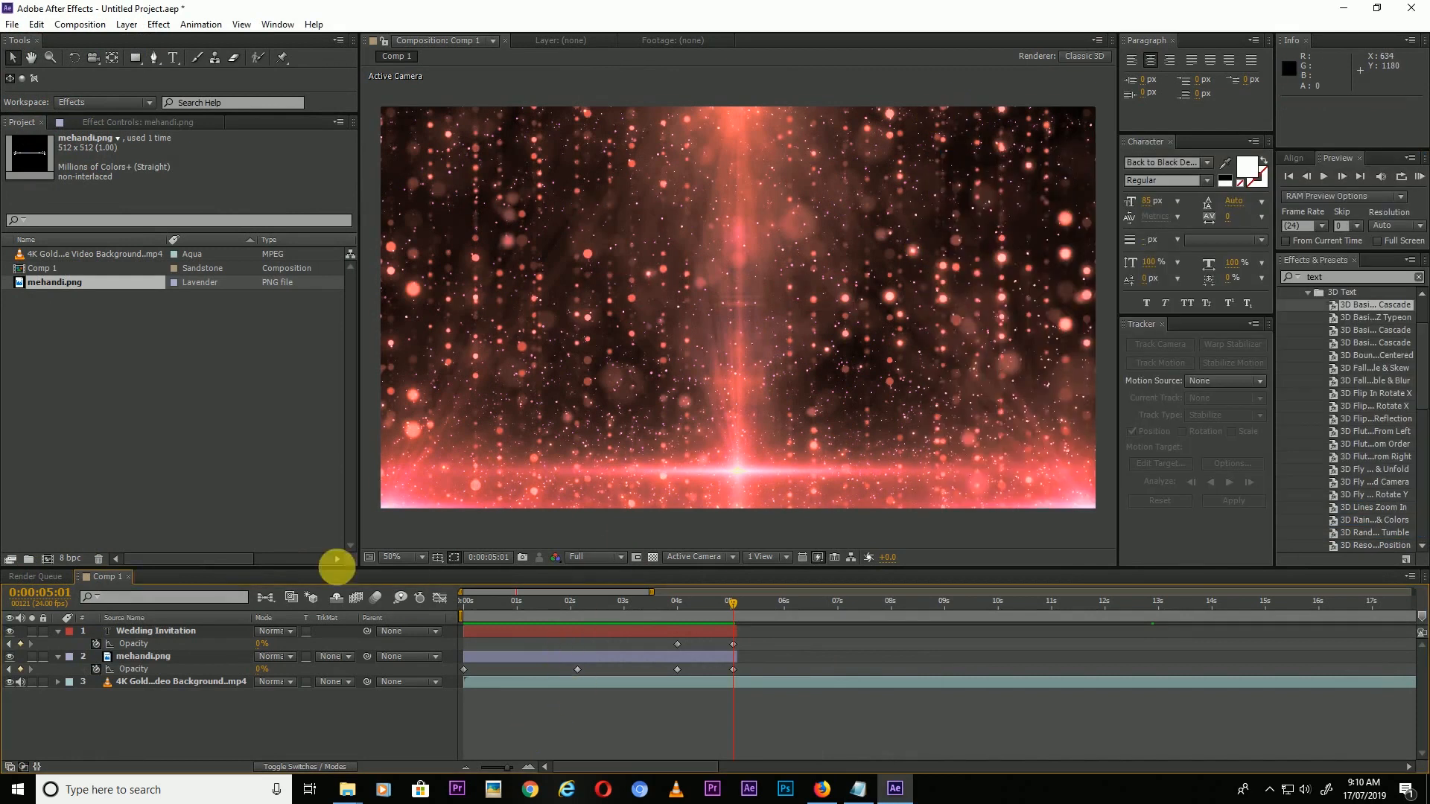
- Import groom 01.png from the project folder and add it to Comp 1 as the top layer starting at 0:00:05:03
click(347, 790)
click(408, 740)
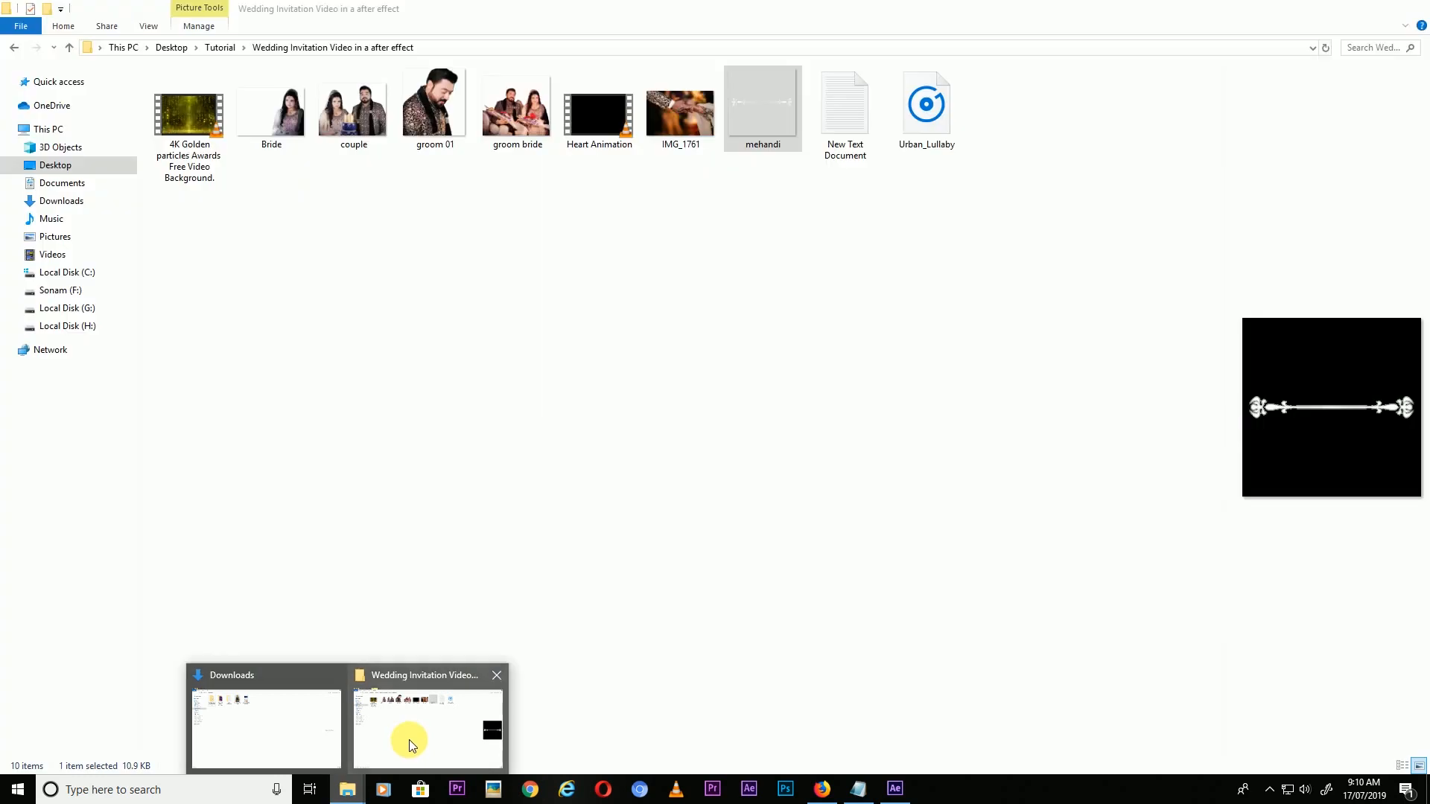
drag(435, 112, 205, 390)
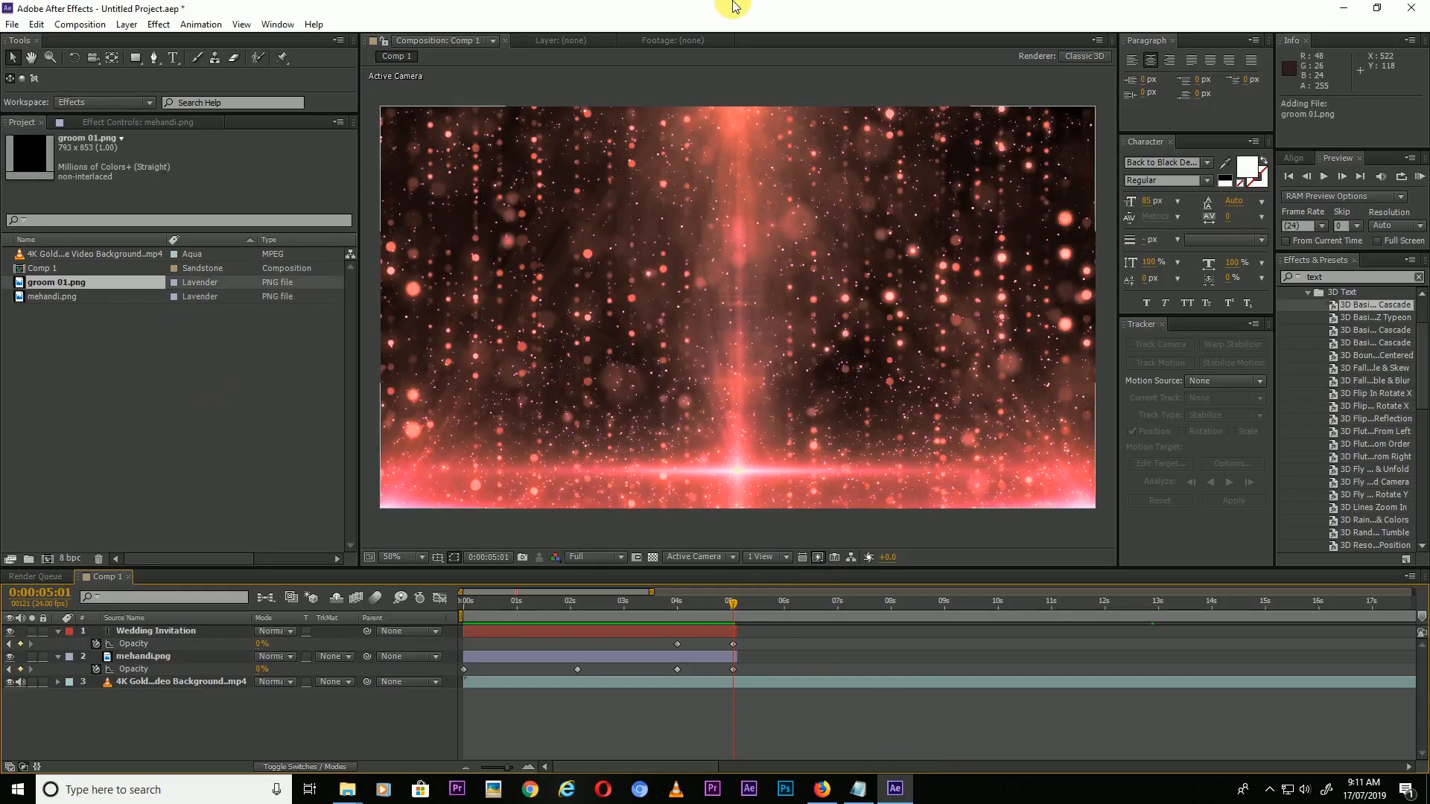
drag(59, 282, 748, 624)
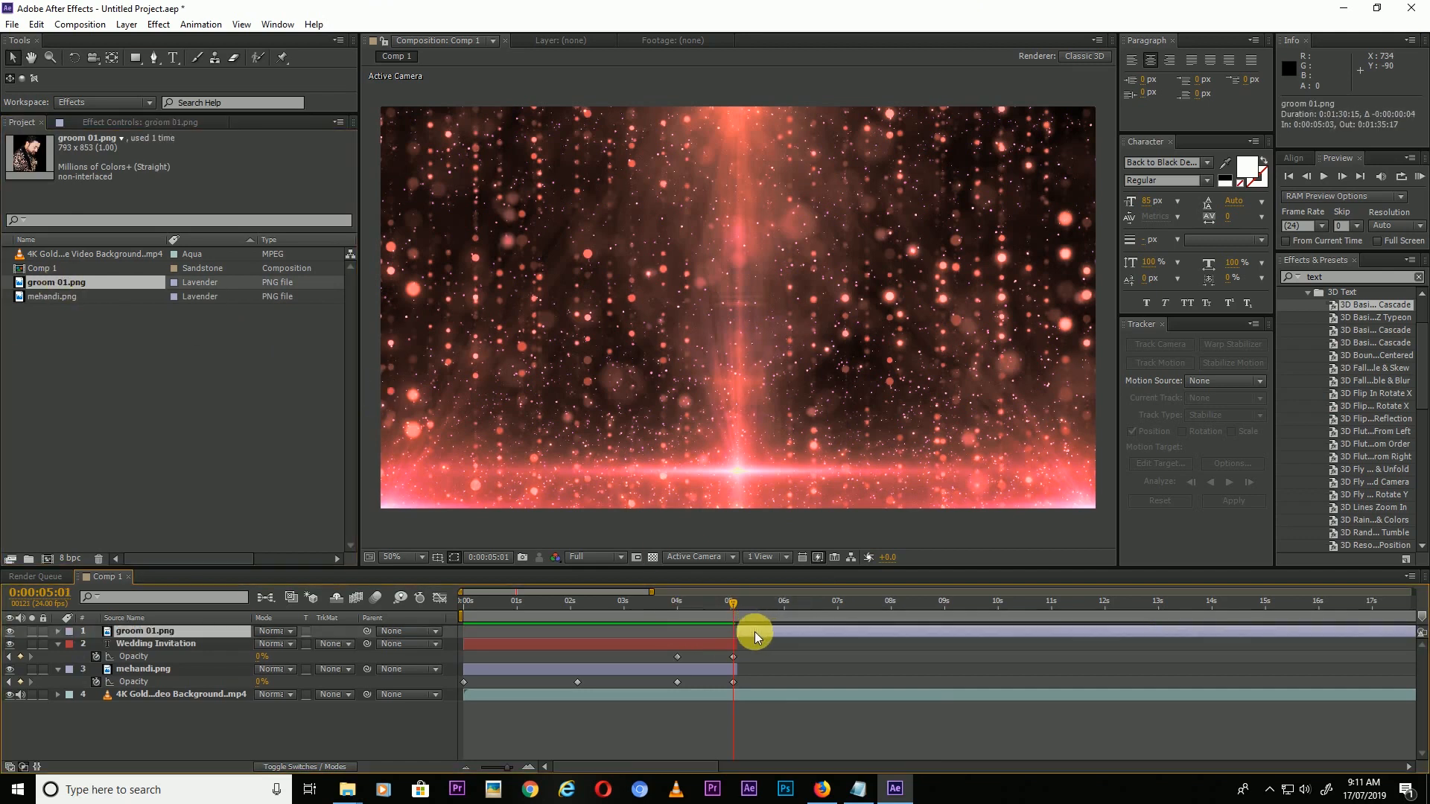
- Scale the groom 01.png layer to 125% and place it at the frame's left side, at about position 424, 652
drag(734, 605, 757, 610)
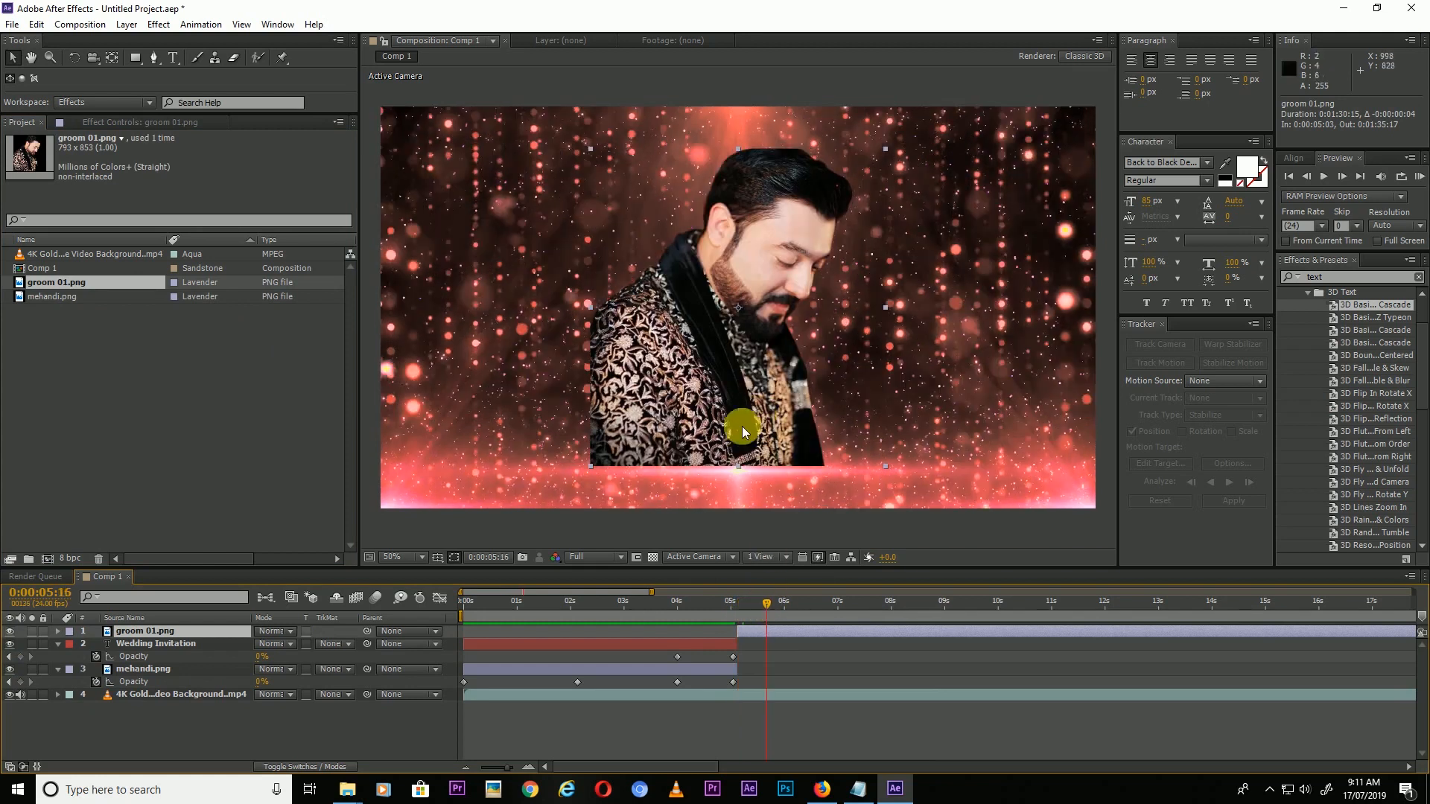
key(s)
click(294, 645)
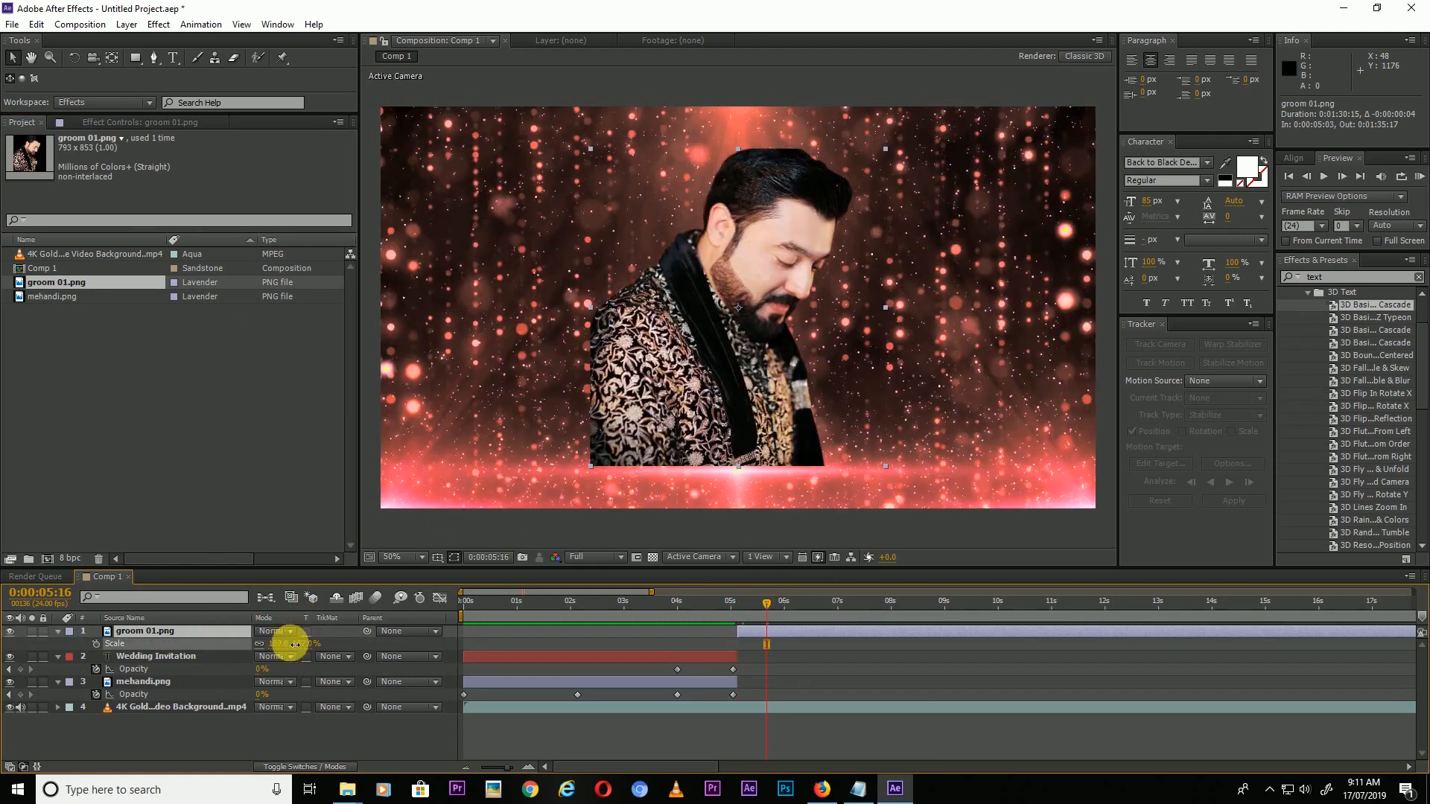
mouse_move(655, 388)
mouse_down()
mouse_move(577, 399)
mouse_move(638, 399)
mouse_up()
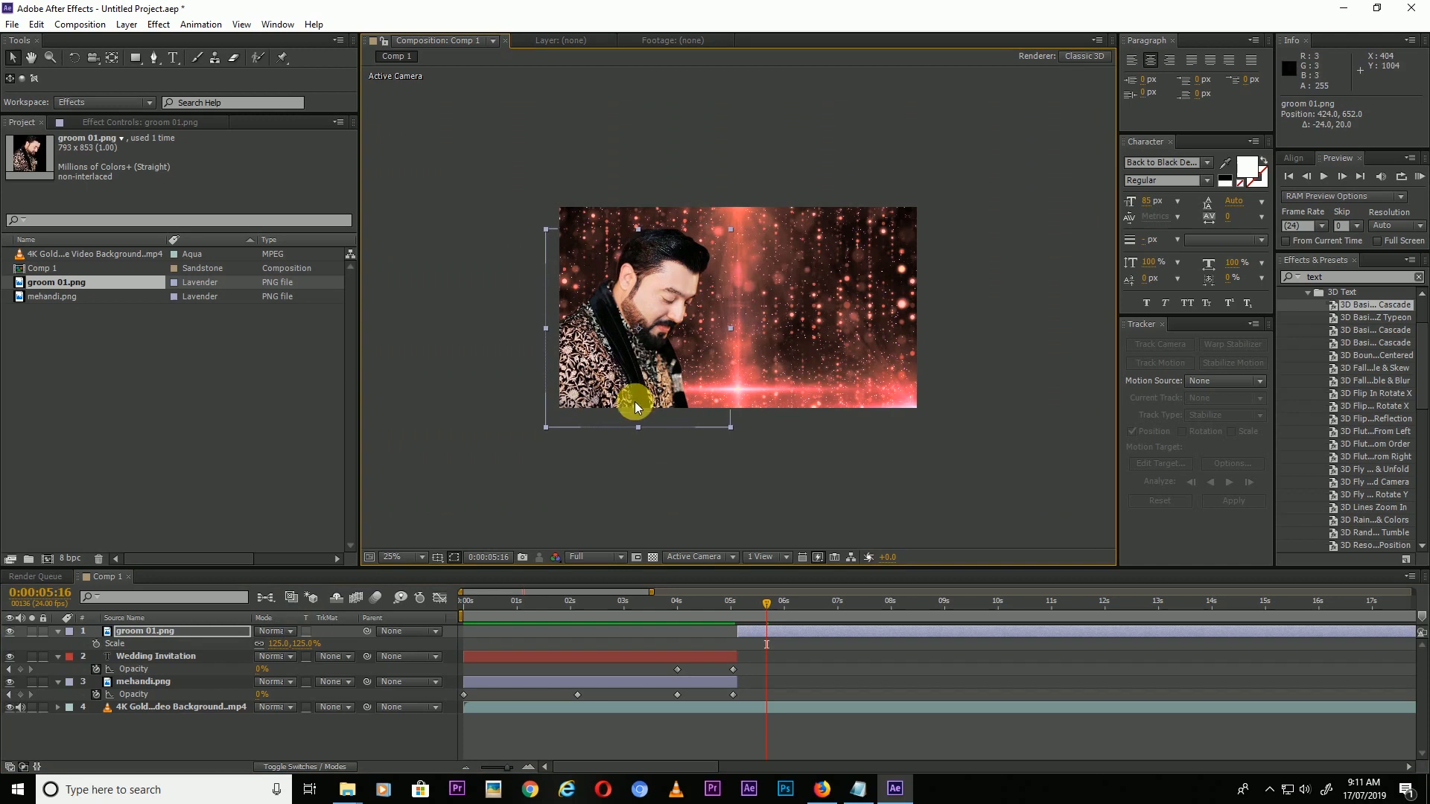
click(682, 470)
scroll(713, 399, up, 2)
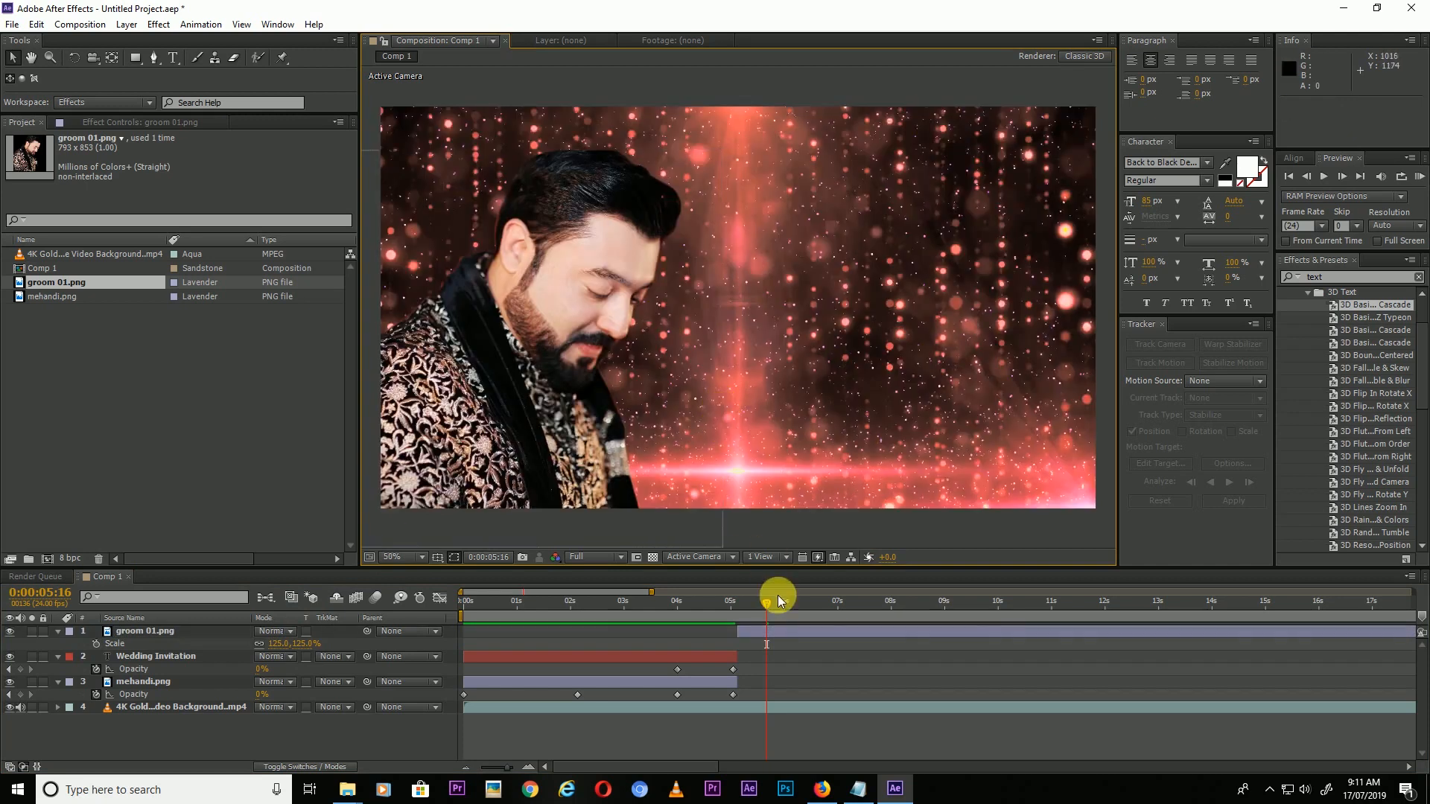
- Copy the groom's name and parents' line from the Notepad invitation text and paste them into Comp 1 as a new text layer
click(858, 789)
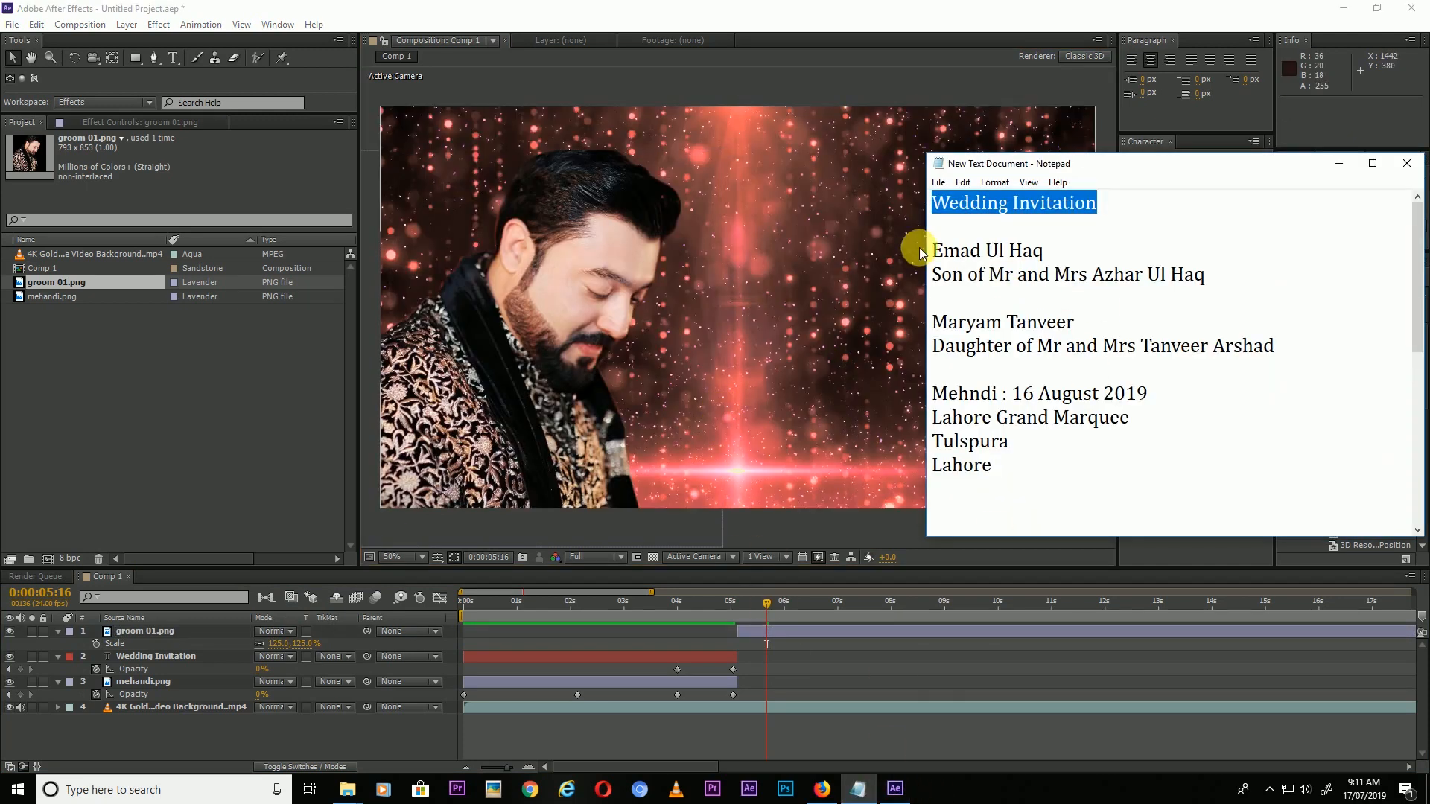
drag(933, 254, 1207, 277)
key(ctrl+c)
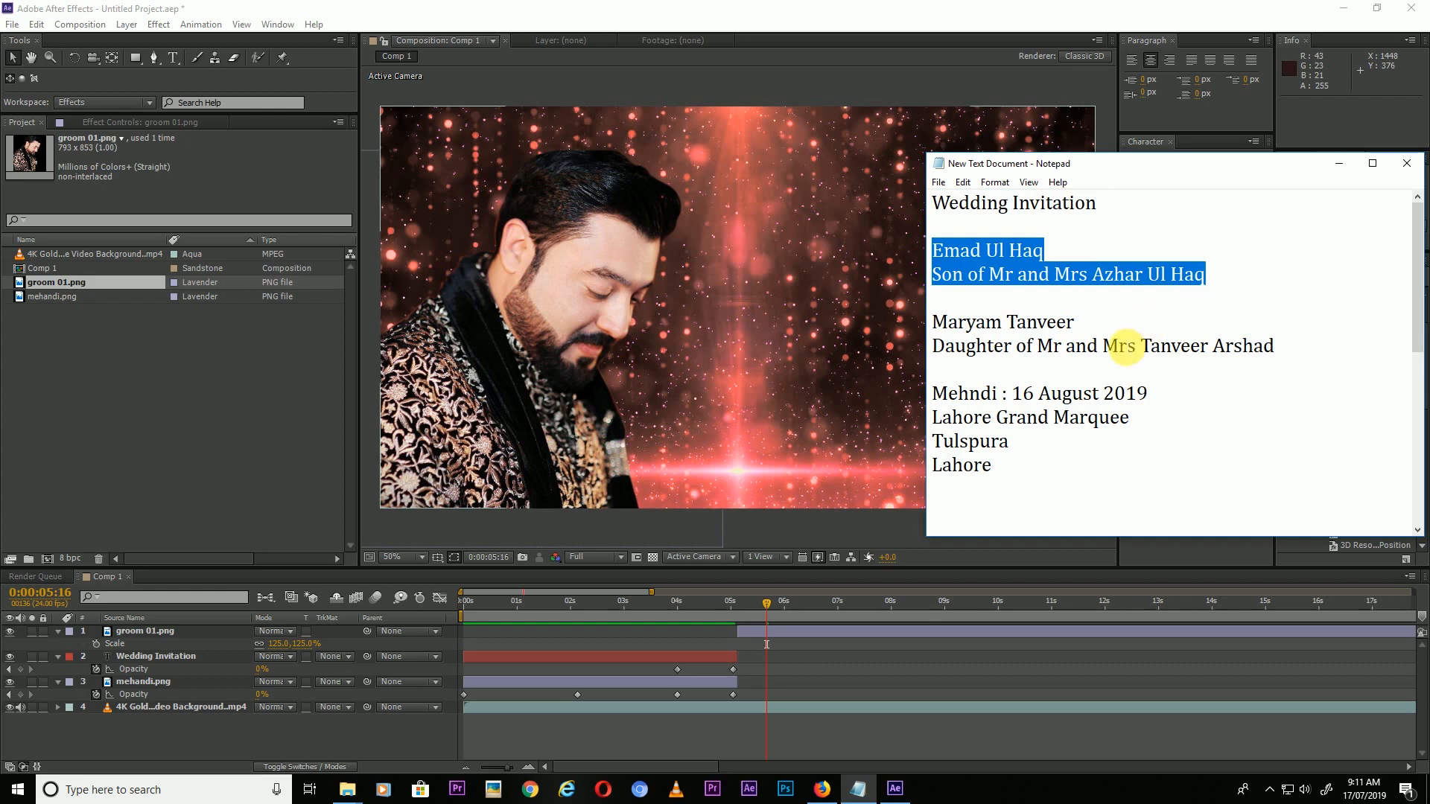
click(172, 57)
click(808, 236)
key(ctrl+v)
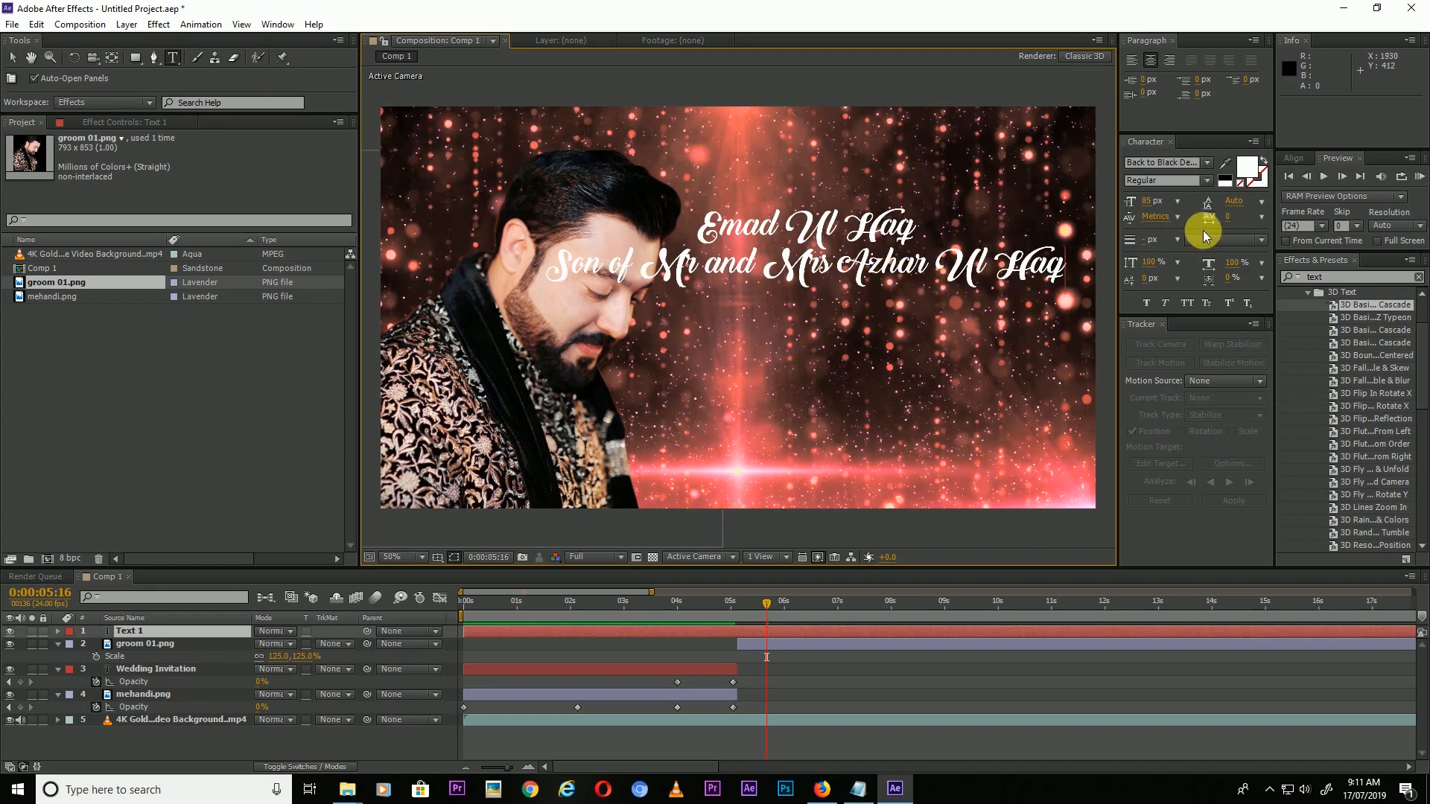
- Set the font of the parents' line in the new text layer to Redressed
key(ctrl+a)
click(905, 243)
drag(542, 269, 1071, 277)
click(1181, 164)
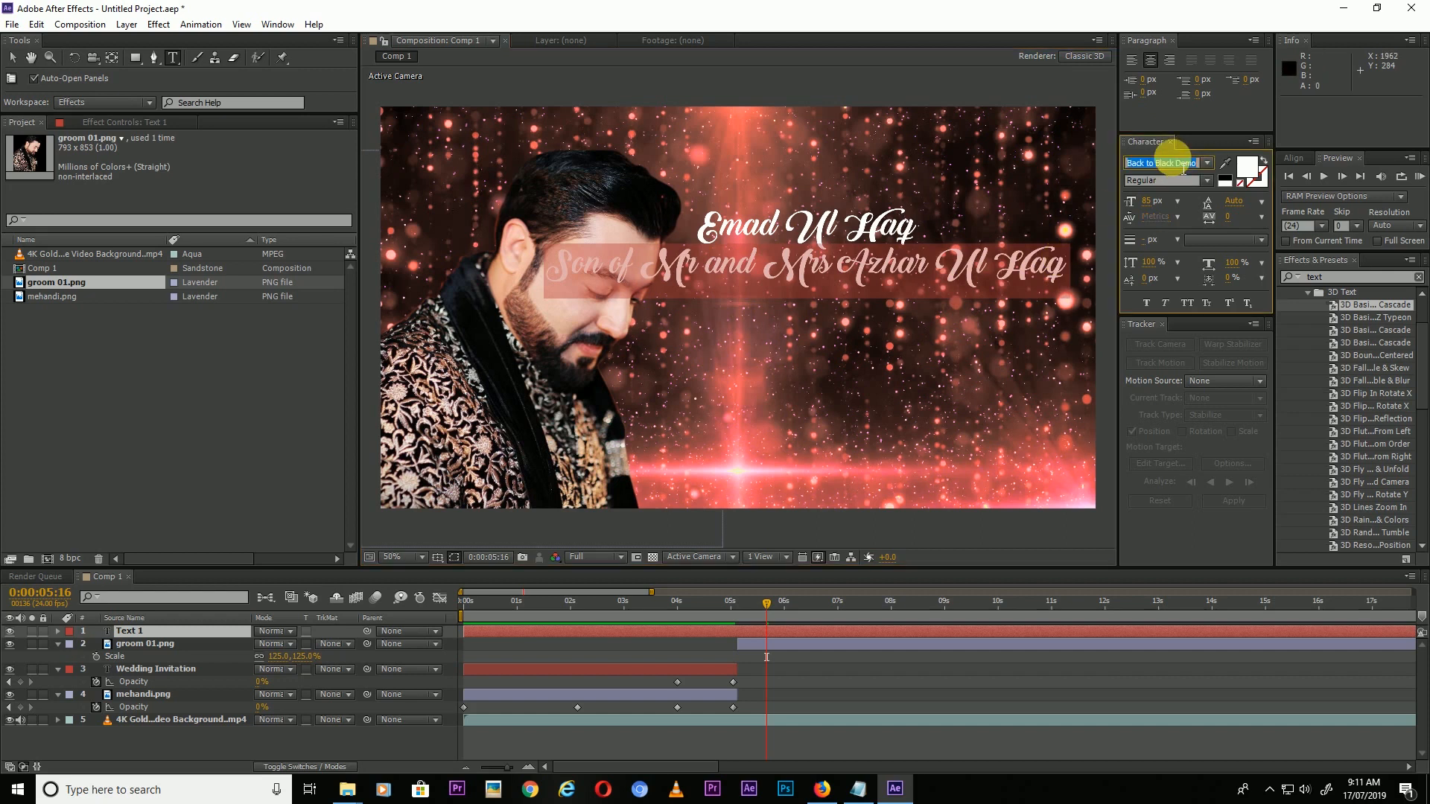
text(Redressed)
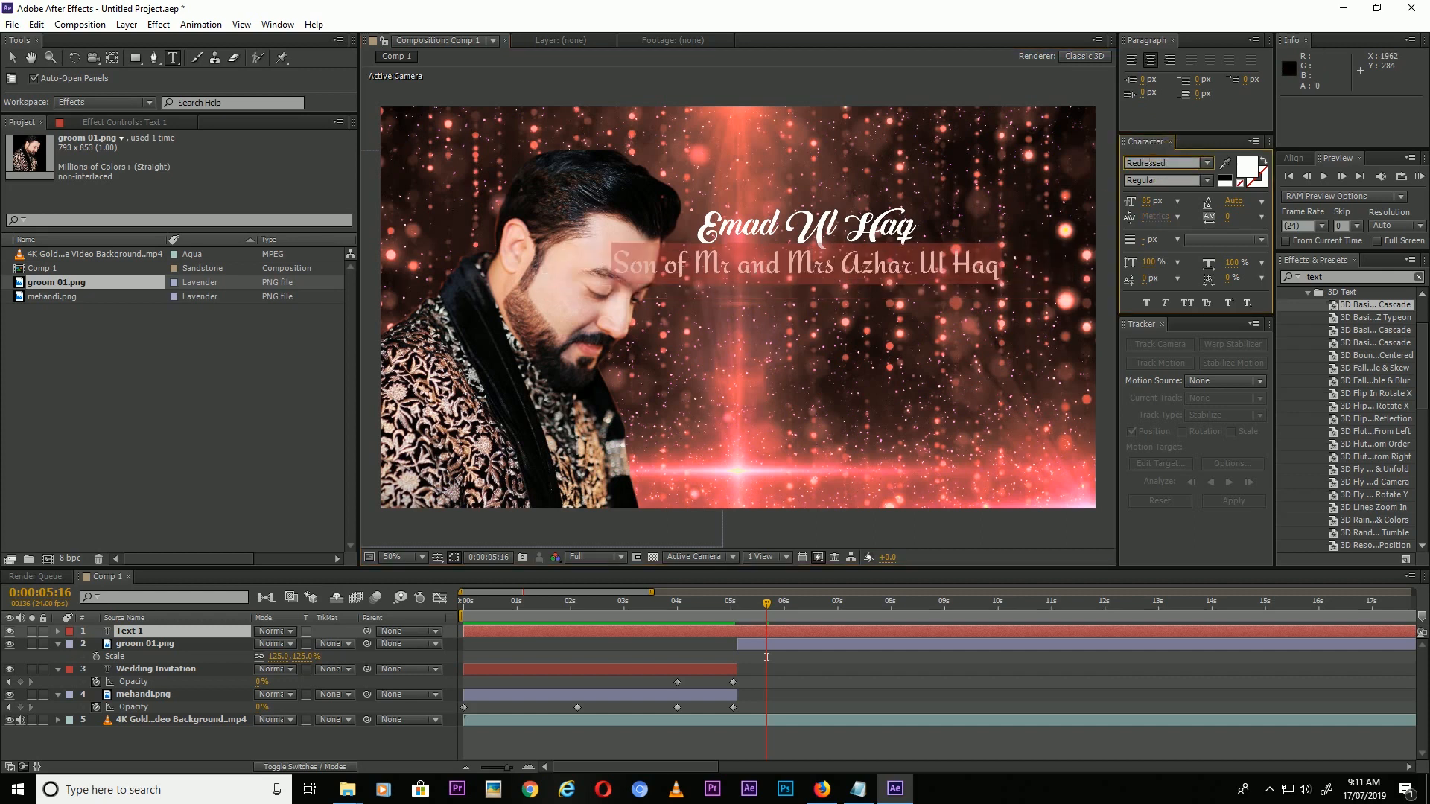
- Break the parents' line before "Mrs", add a blank line below the groom's name, and move the text to about 1234, 456
click(782, 278)
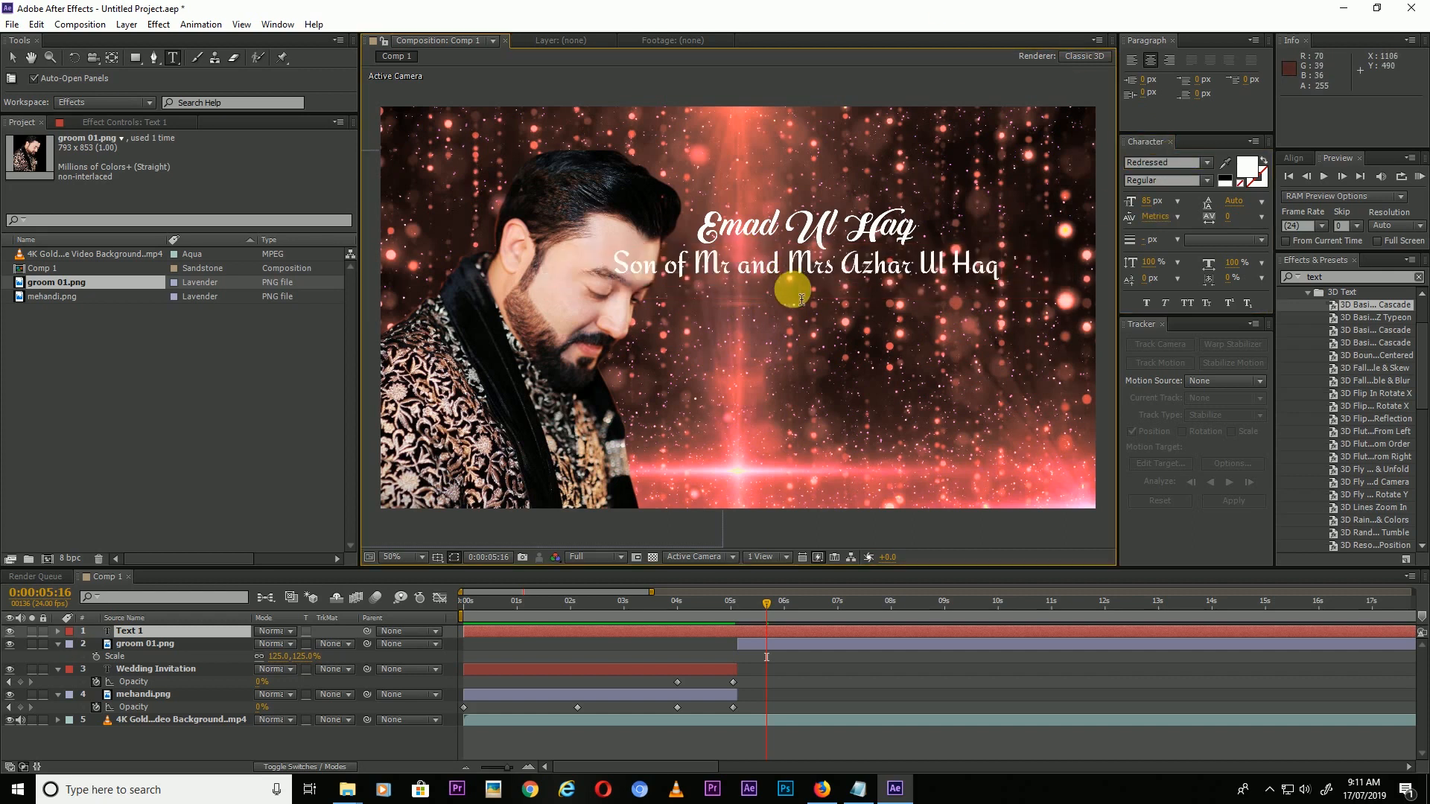
key(Return)
drag(799, 384, 834, 425)
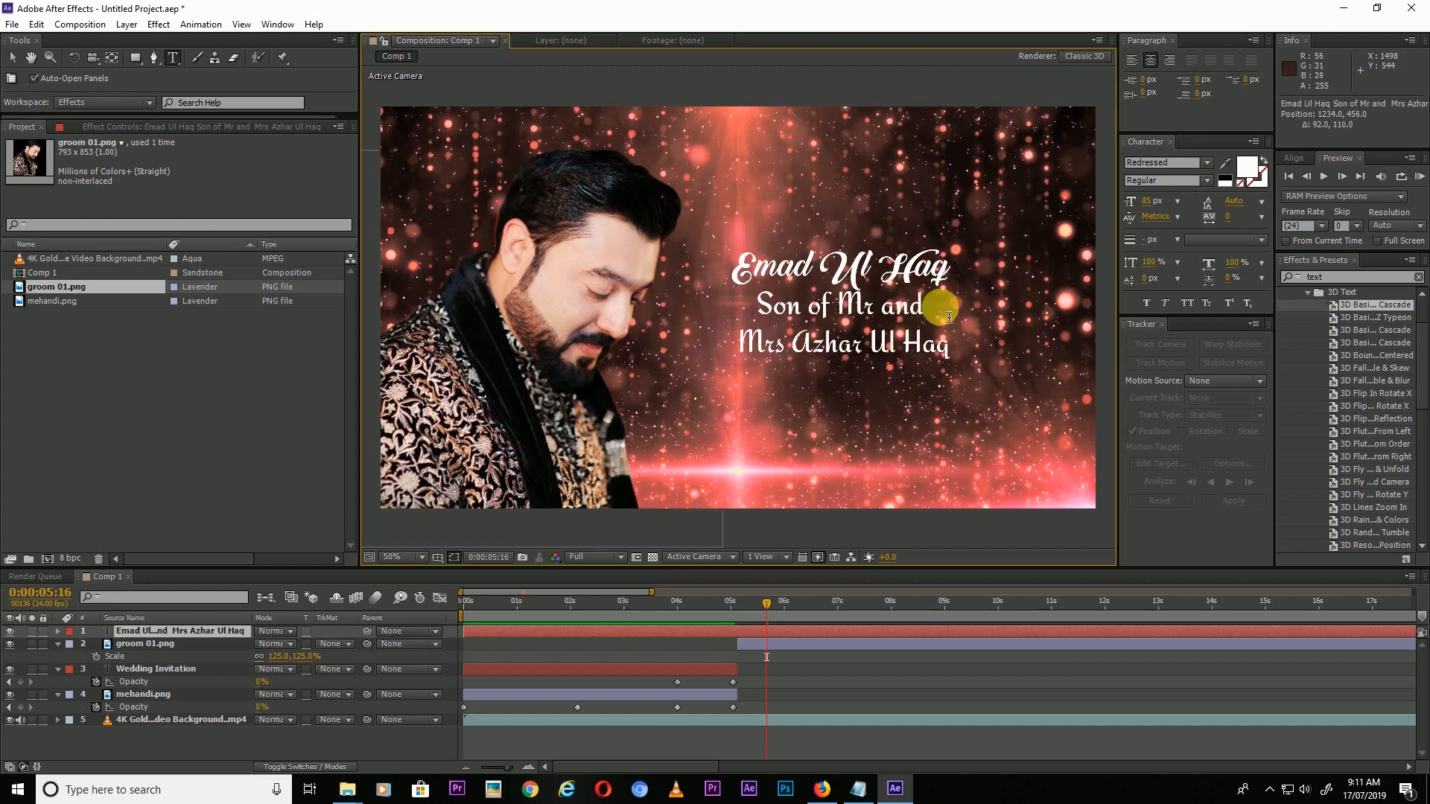
key(Return)
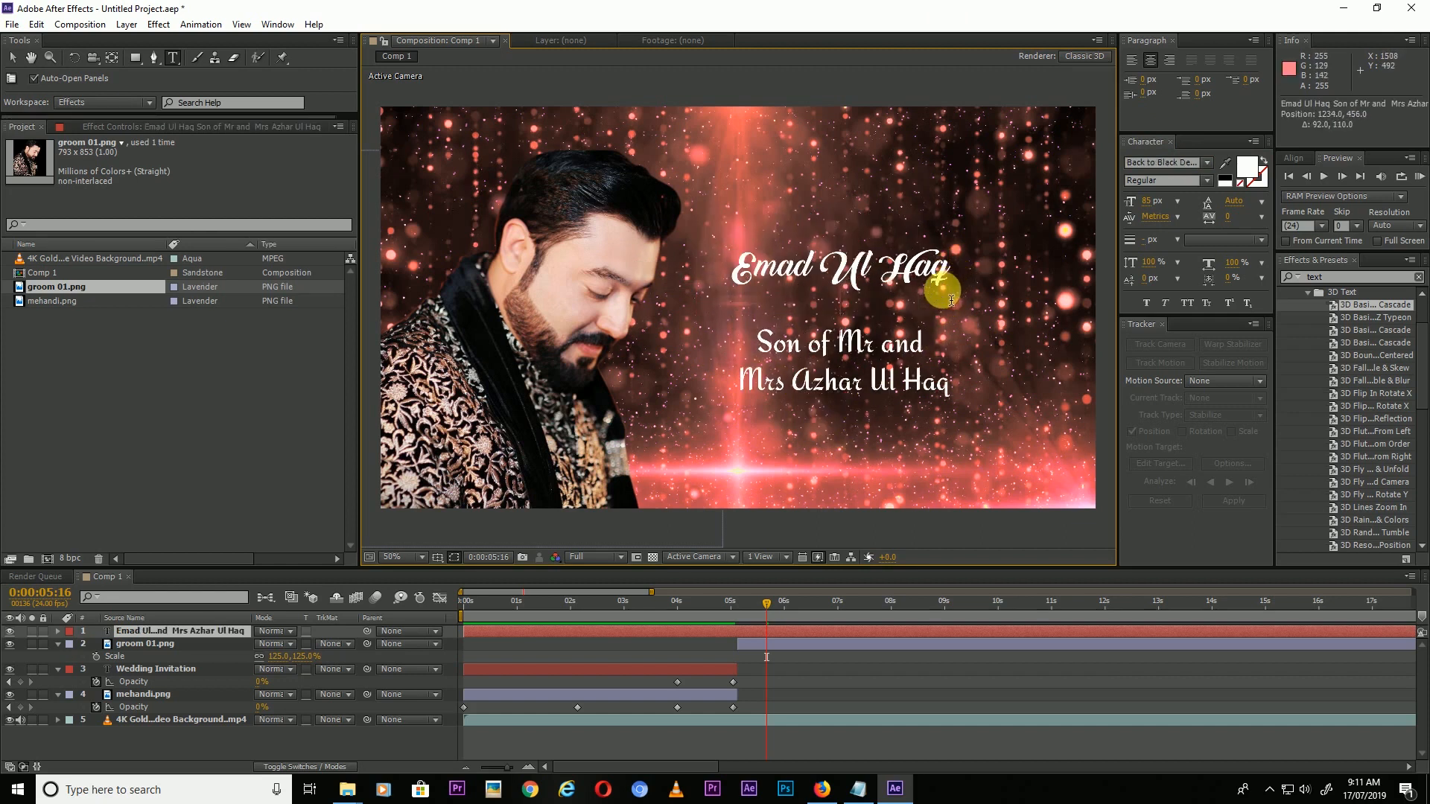
click(13, 58)
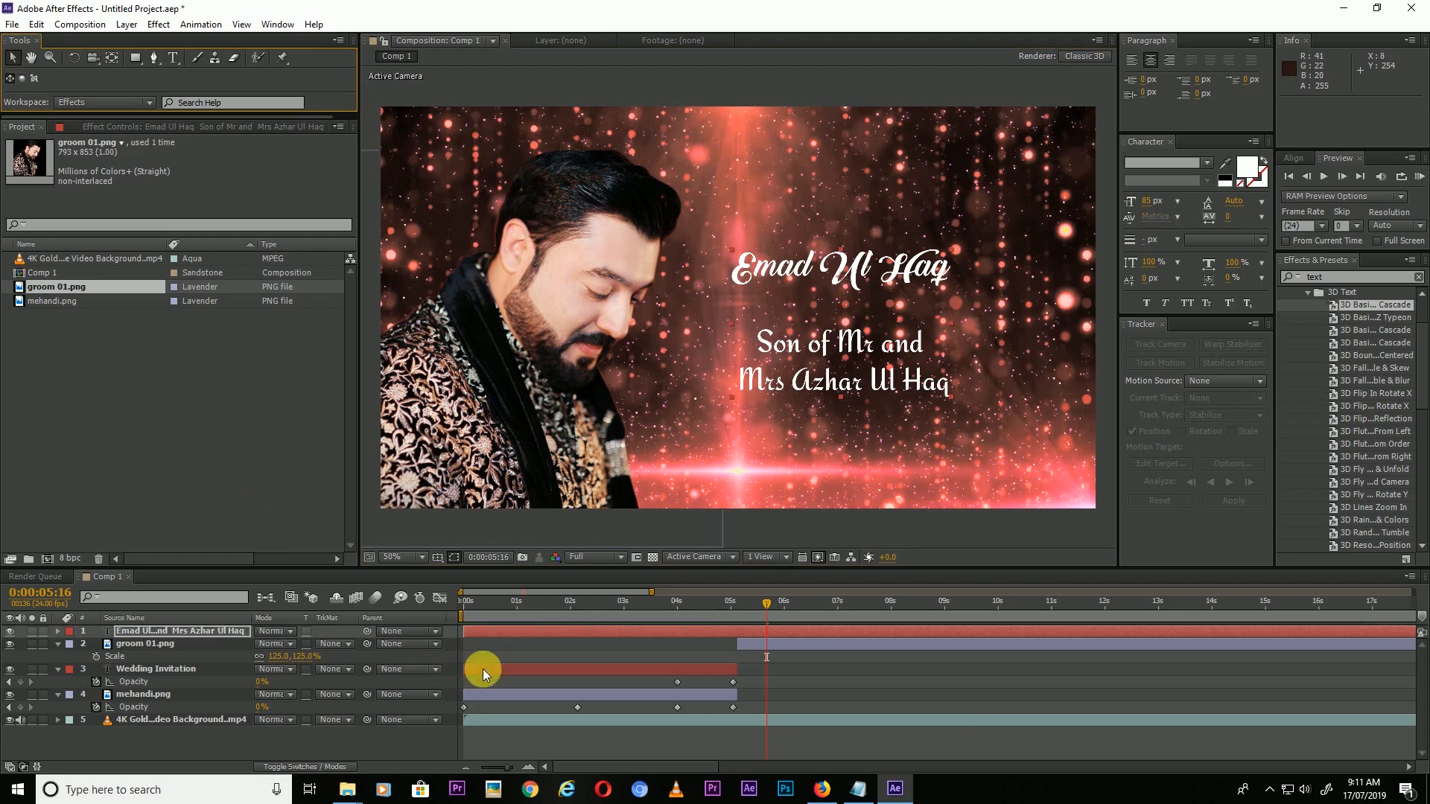
- Add the mehandi.png ornament above the groom photo layer, starting at 0:00:05:03, and place it between the name and parents' line, at about 1232, 548
click(708, 629)
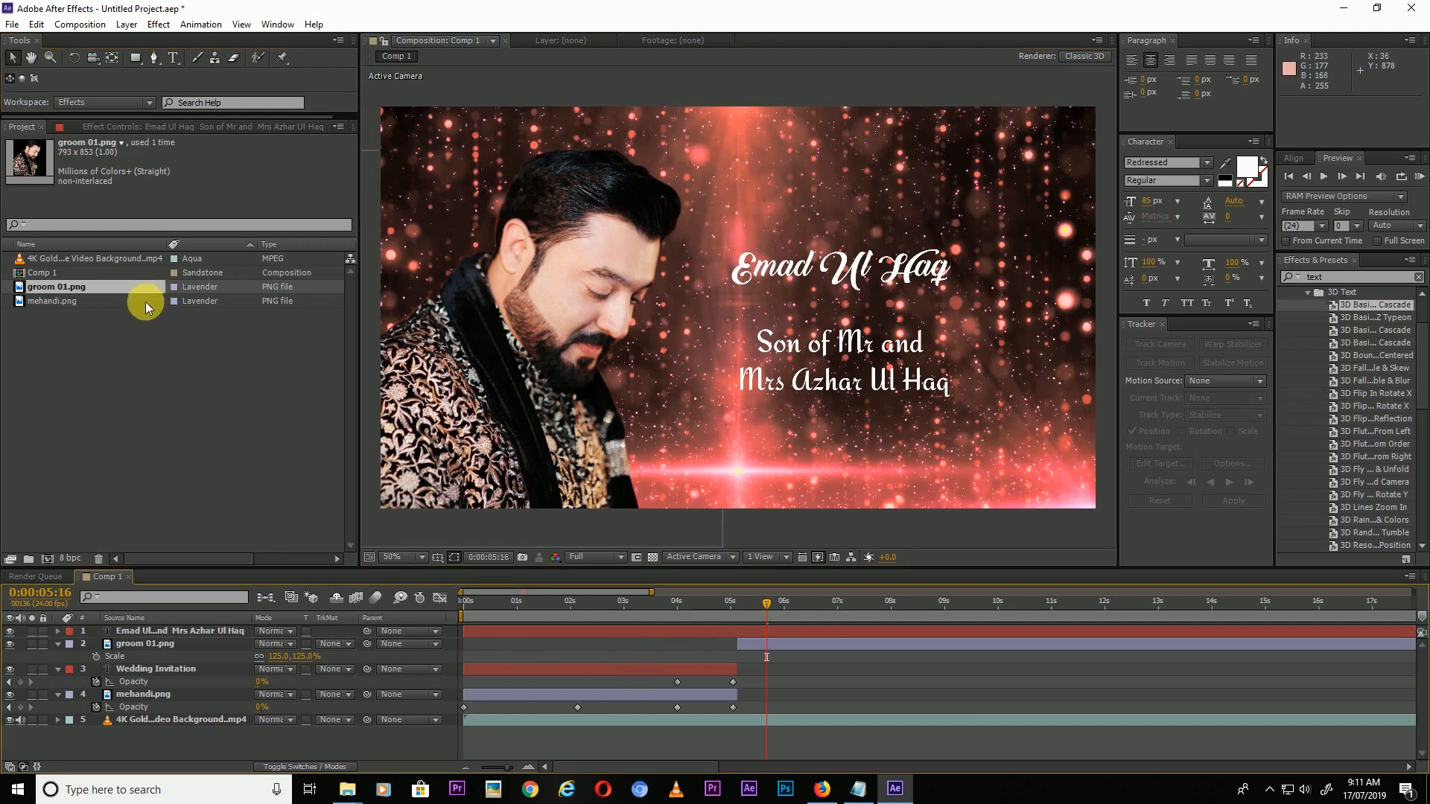
drag(46, 301, 756, 642)
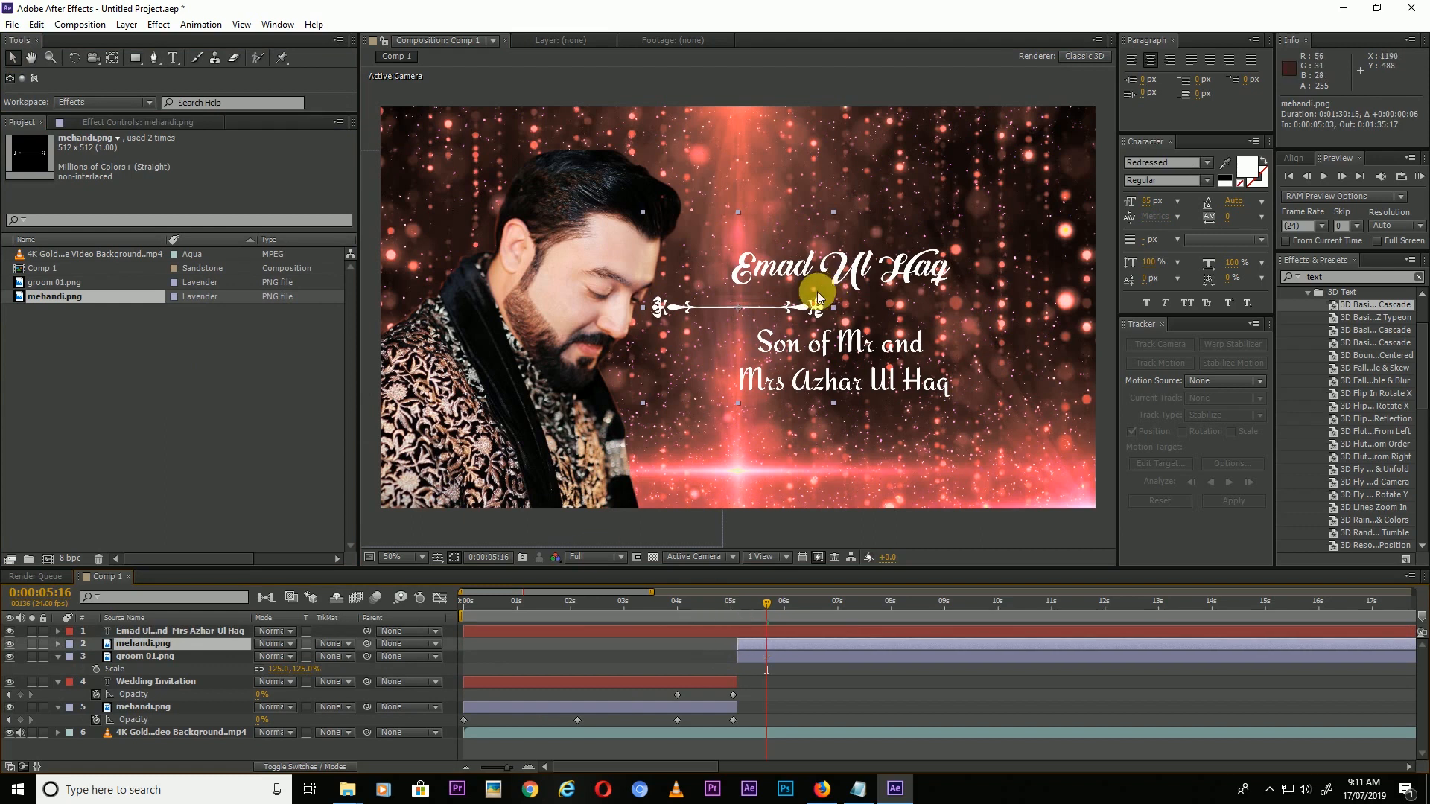
drag(786, 314, 896, 310)
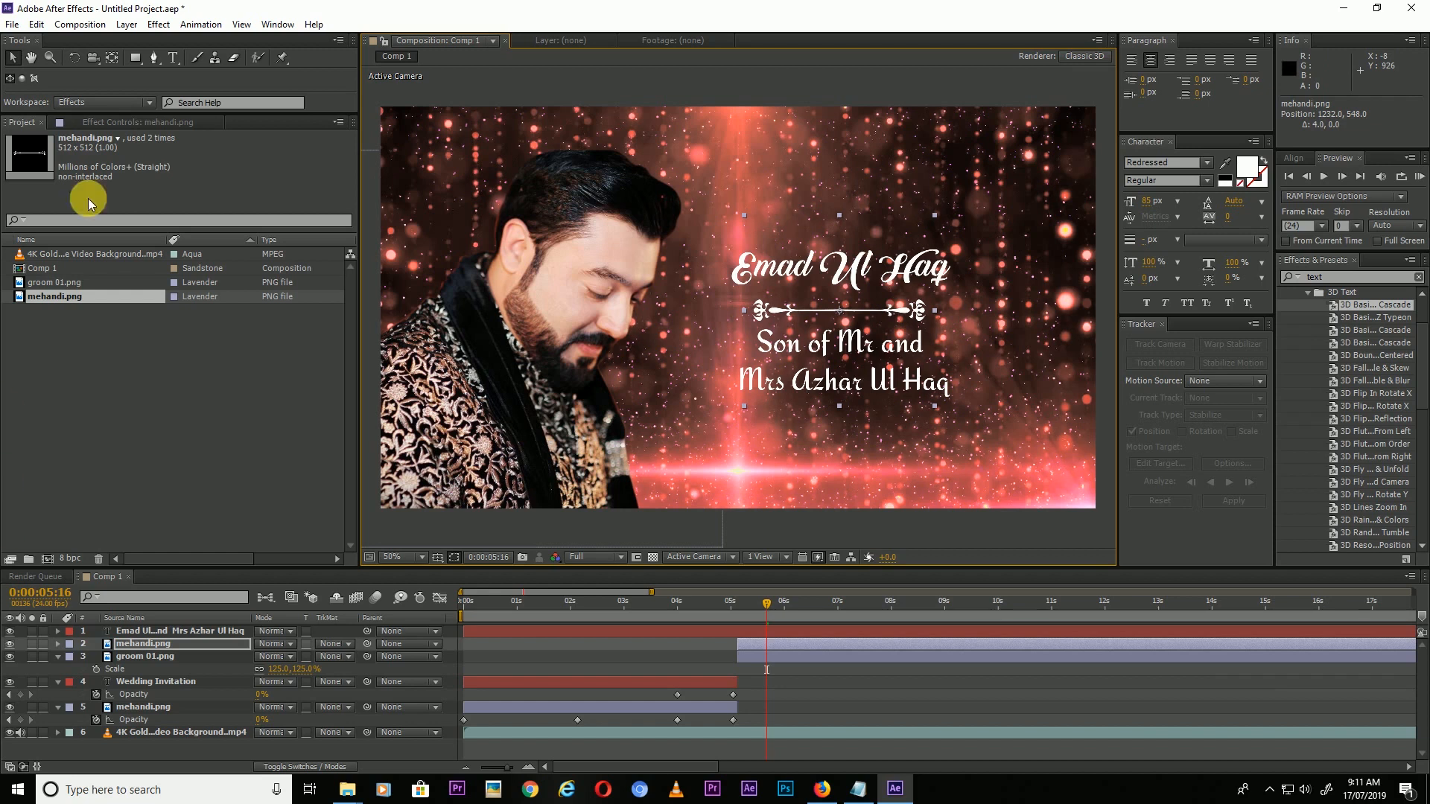
- Shift the photo, text and ornament together slightly up and right, and move only the text and ornament further, with the text at about 1298, 396
click(768, 634)
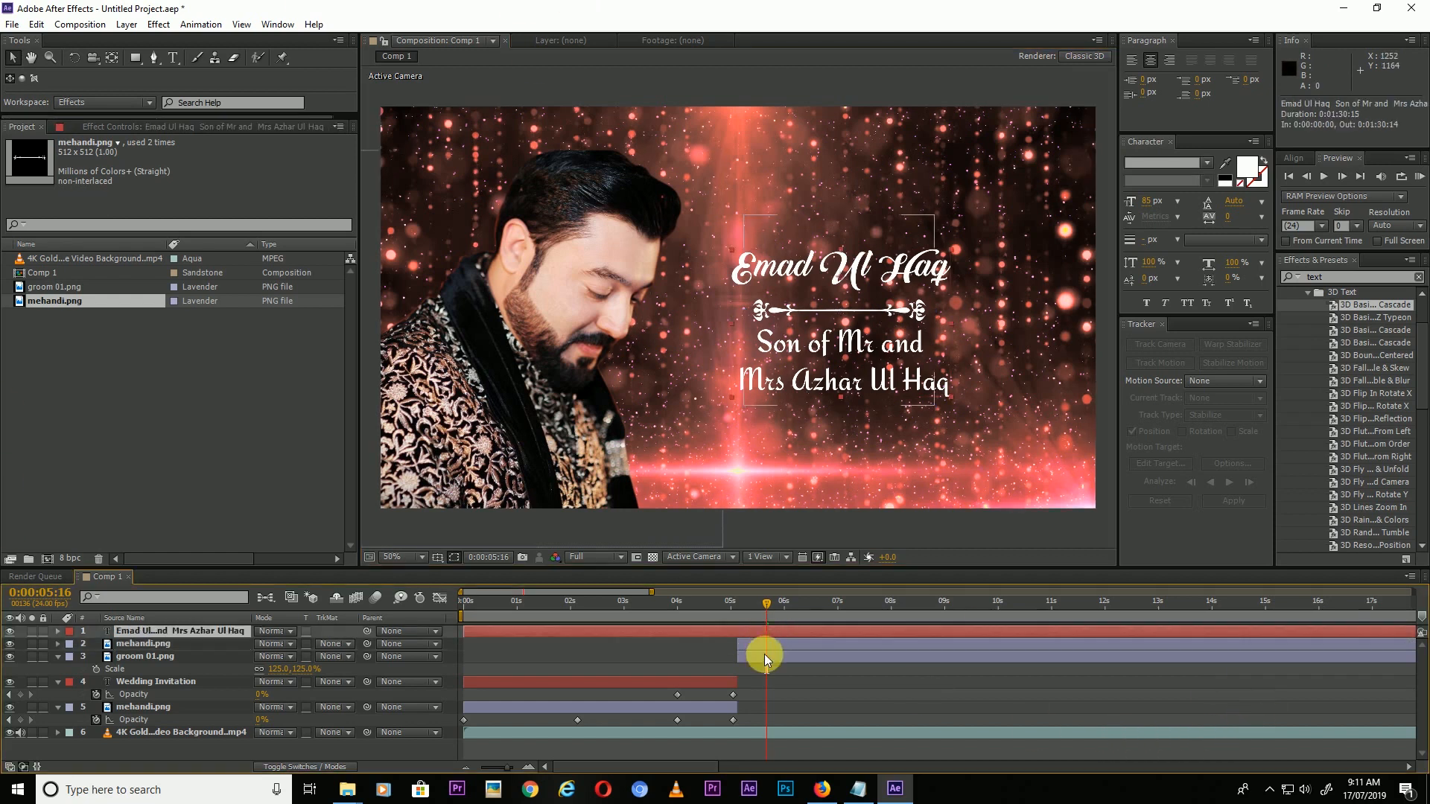
shift+click(764, 658)
drag(875, 317, 892, 303)
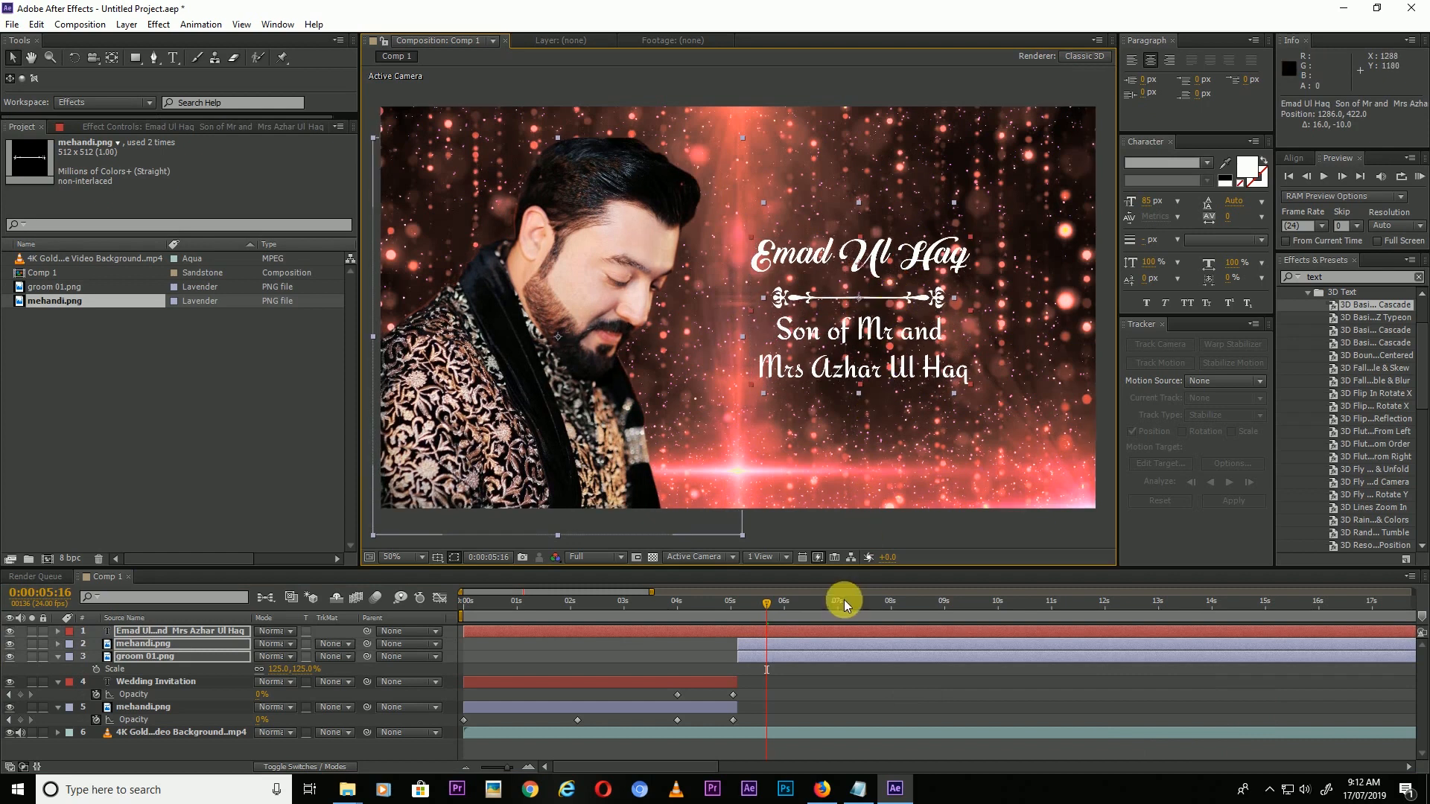
key(ctrl+z)
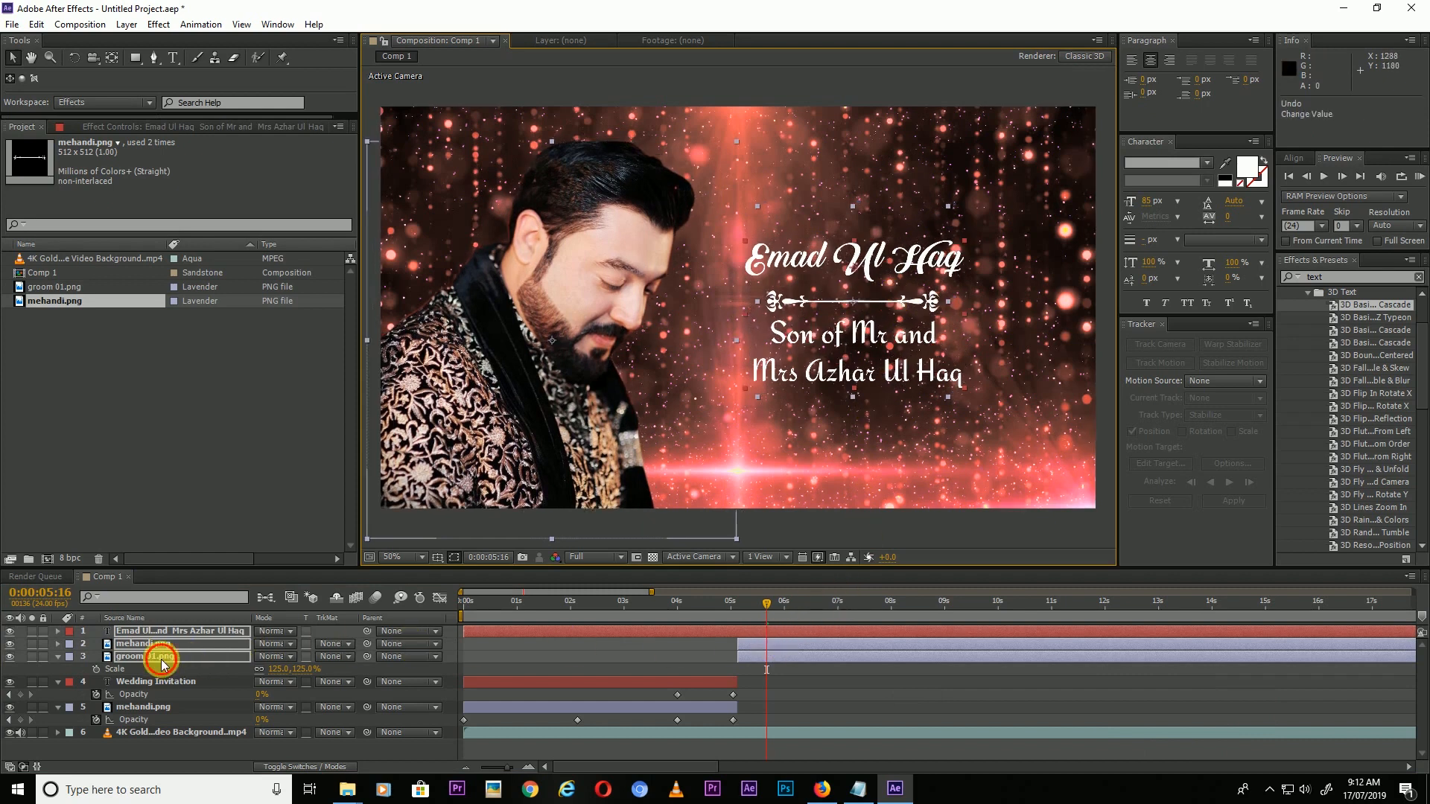
ctrl+click(161, 660)
drag(861, 266, 872, 253)
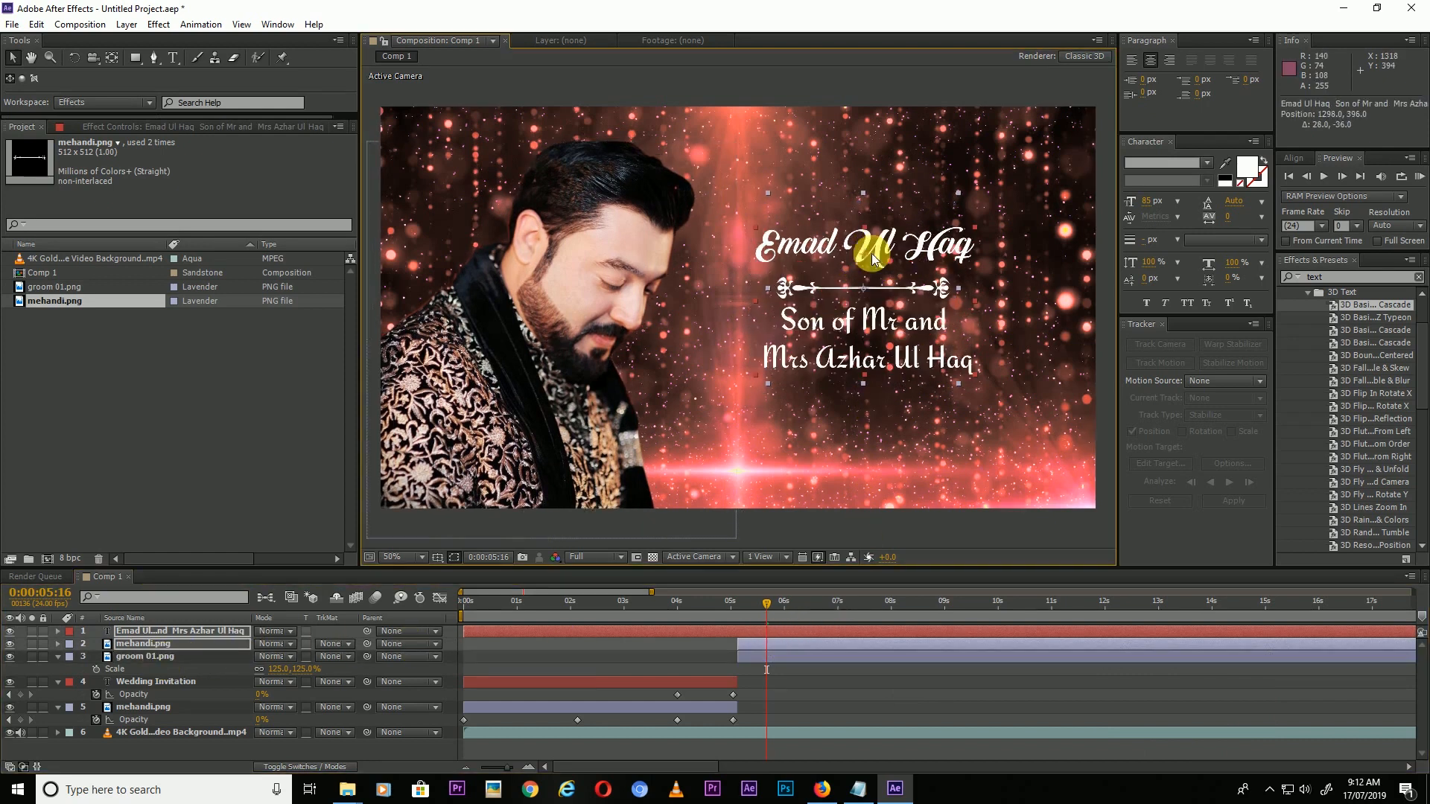
- Split the groom's text layer at 0:00:05:03 and delete the part before it
click(758, 658)
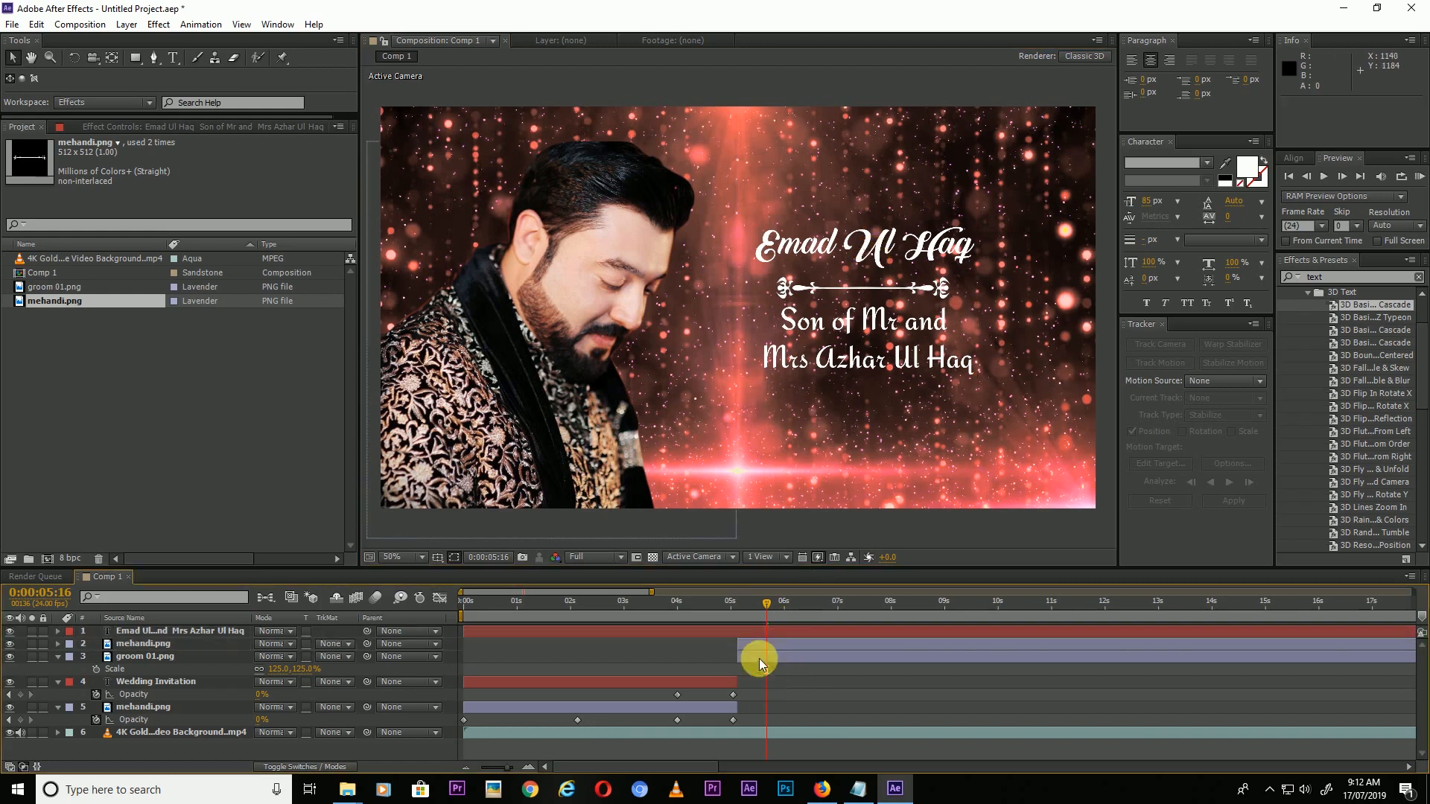
drag(736, 604, 738, 608)
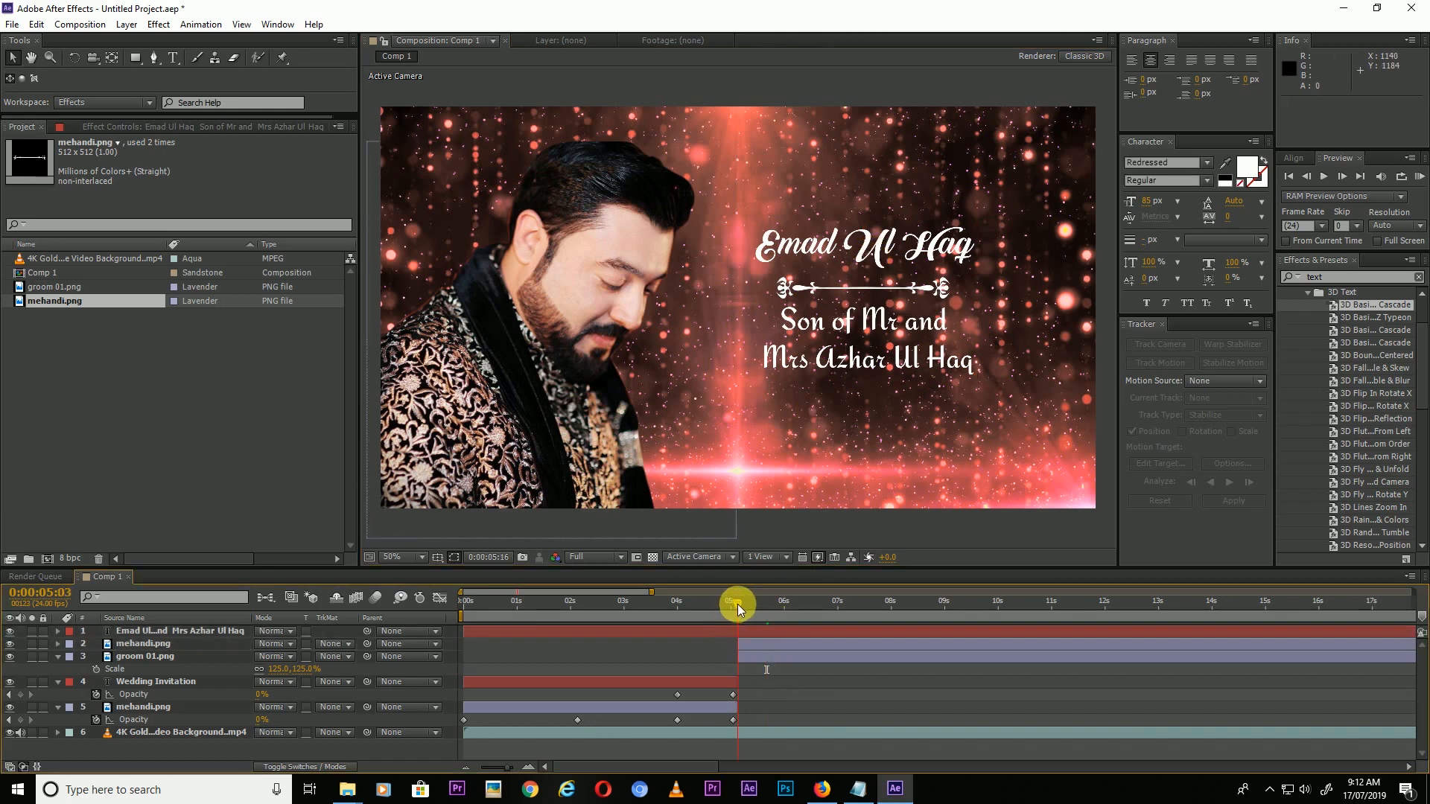
click(731, 632)
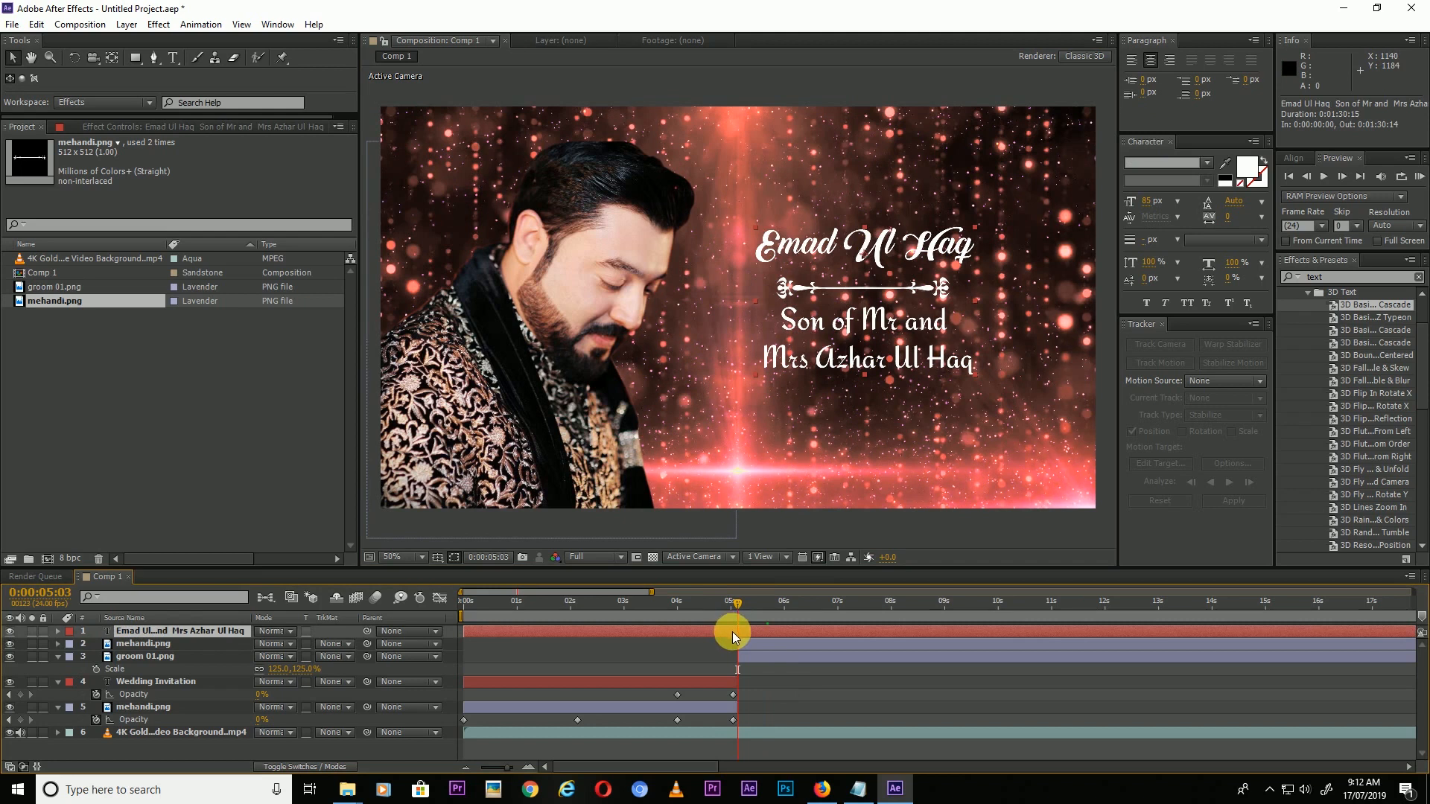
key(ctrl+shift+d)
click(655, 645)
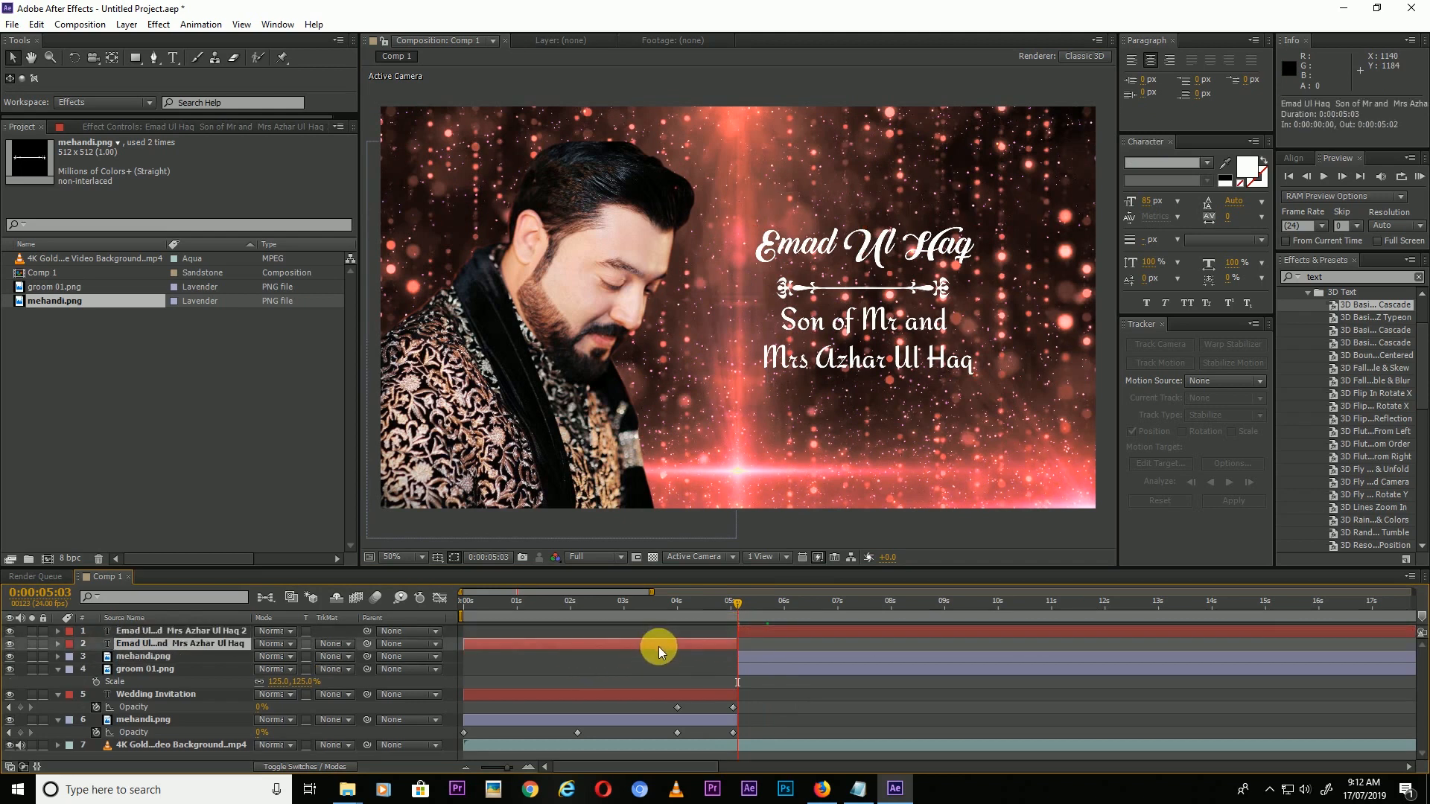
key(Delete)
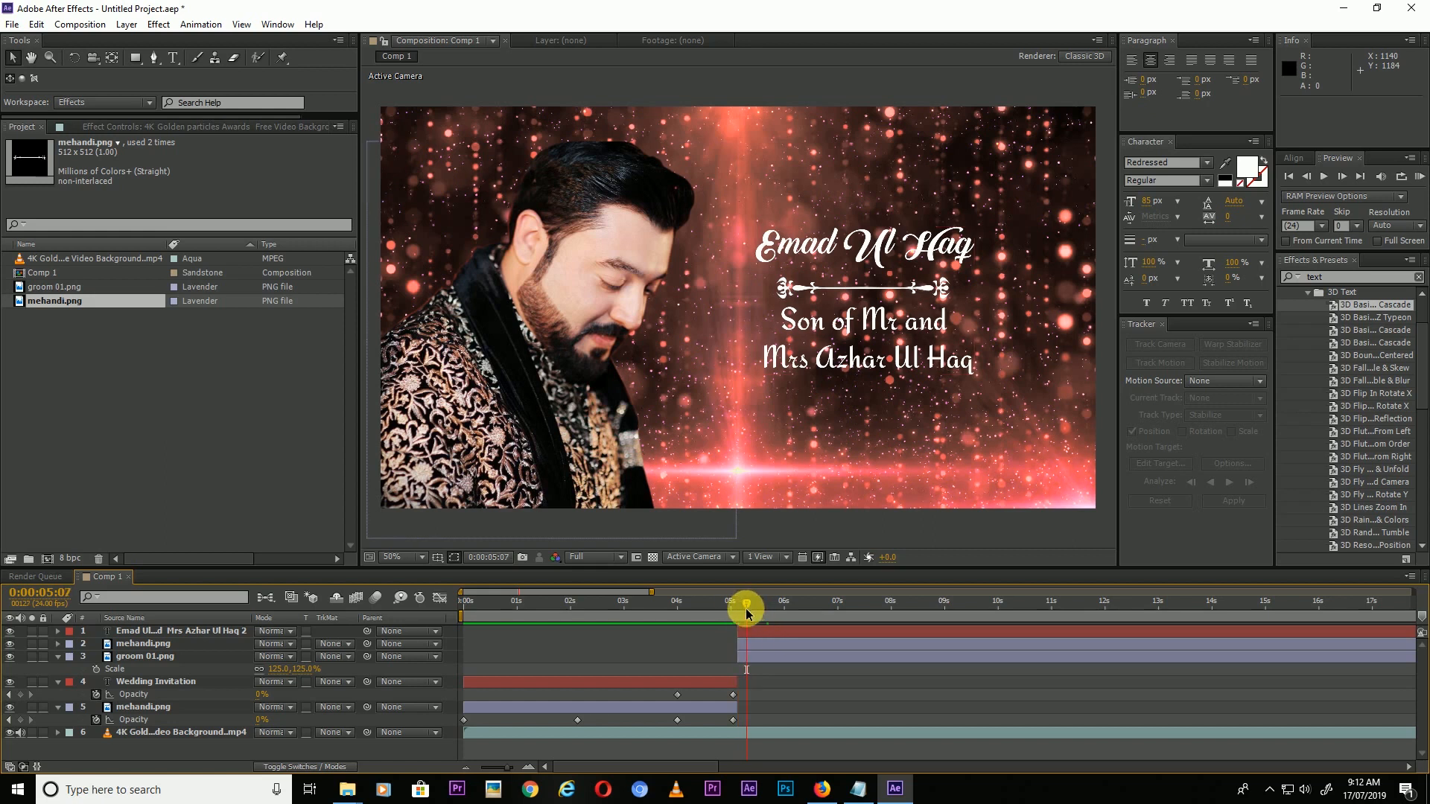
- Toggle the visibility of the groom photo and its ornament layer off and on to identify them
drag(744, 609, 740, 609)
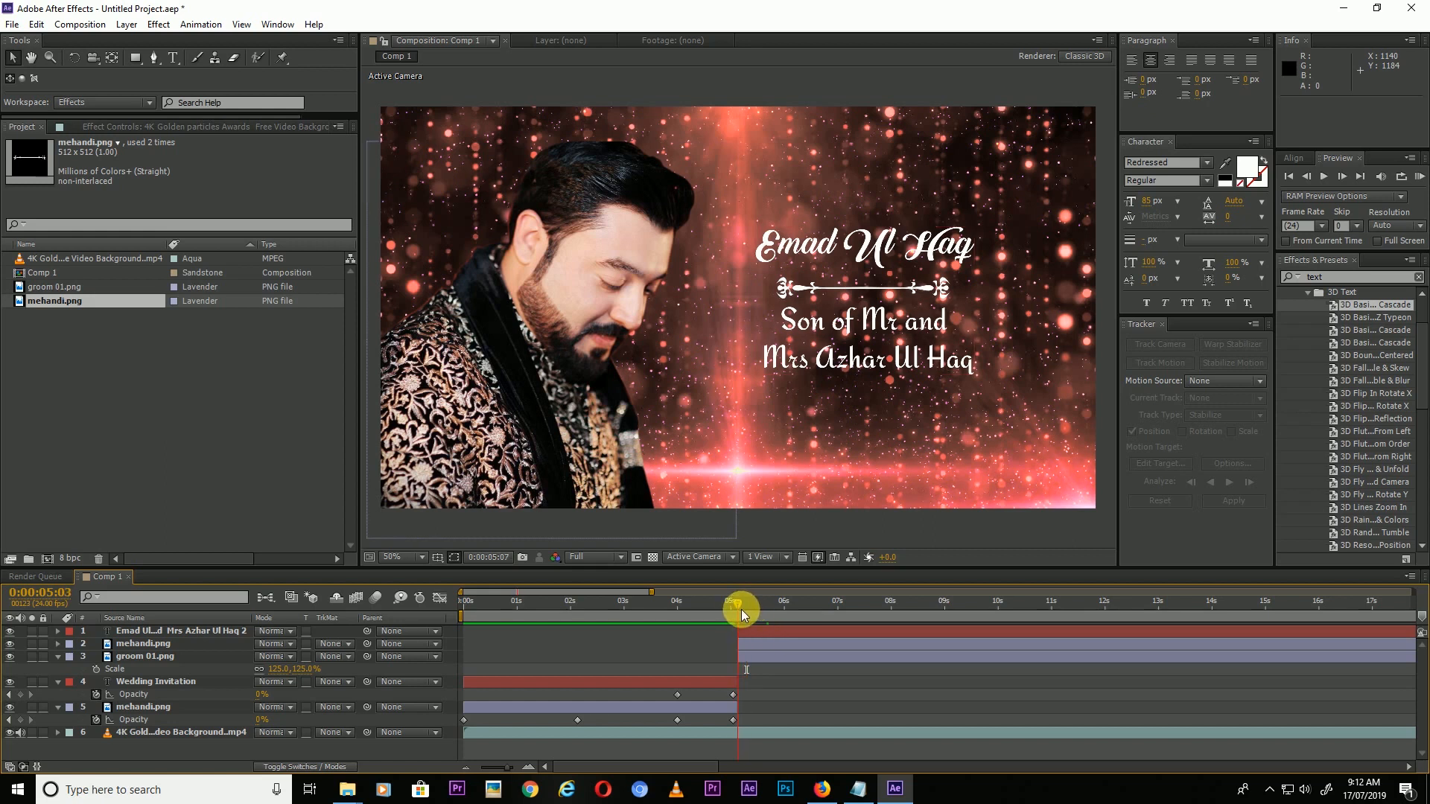
click(753, 655)
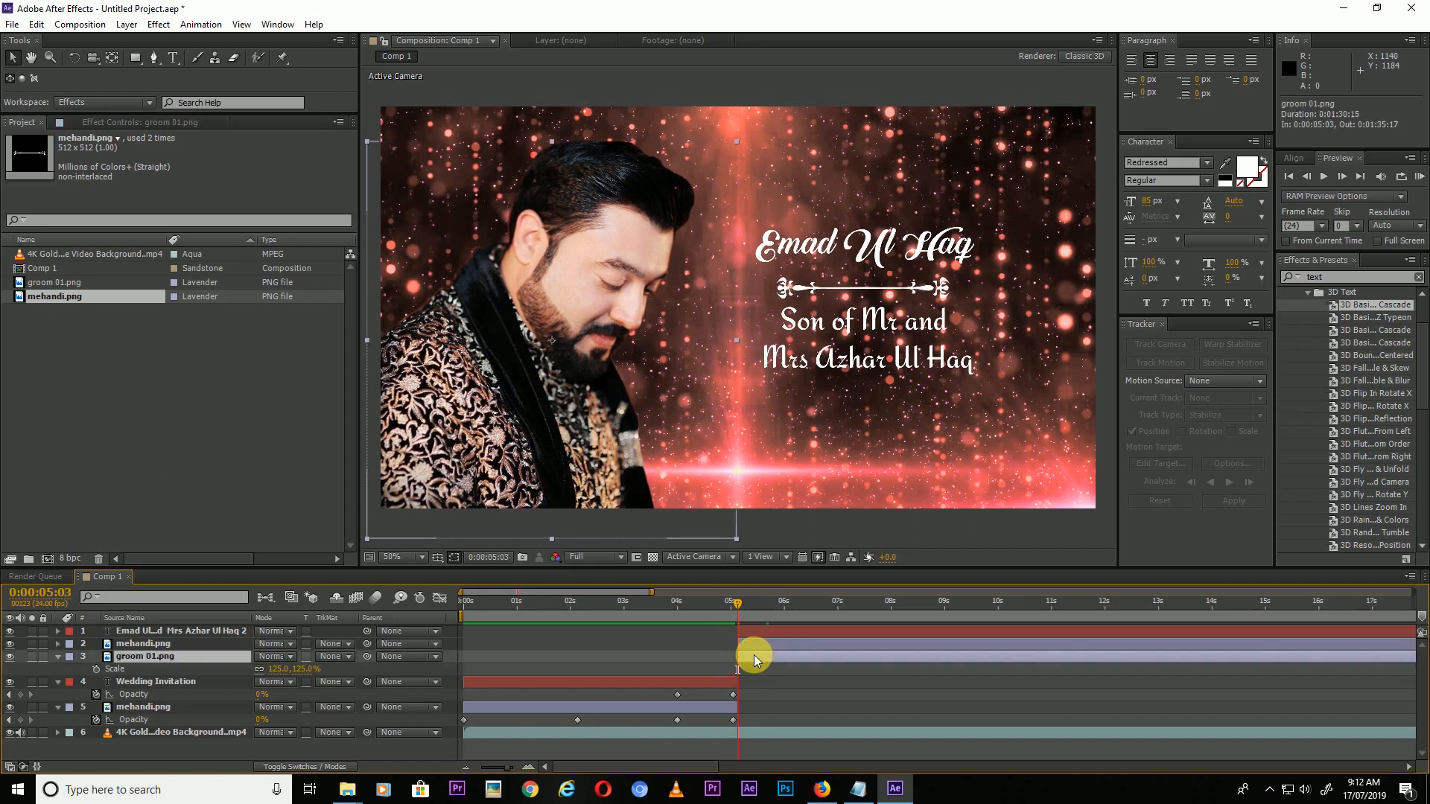
click(10, 657)
click(10, 657)
click(10, 644)
click(10, 644)
- Rename the mehandi.png footage item to Title
click(60, 298)
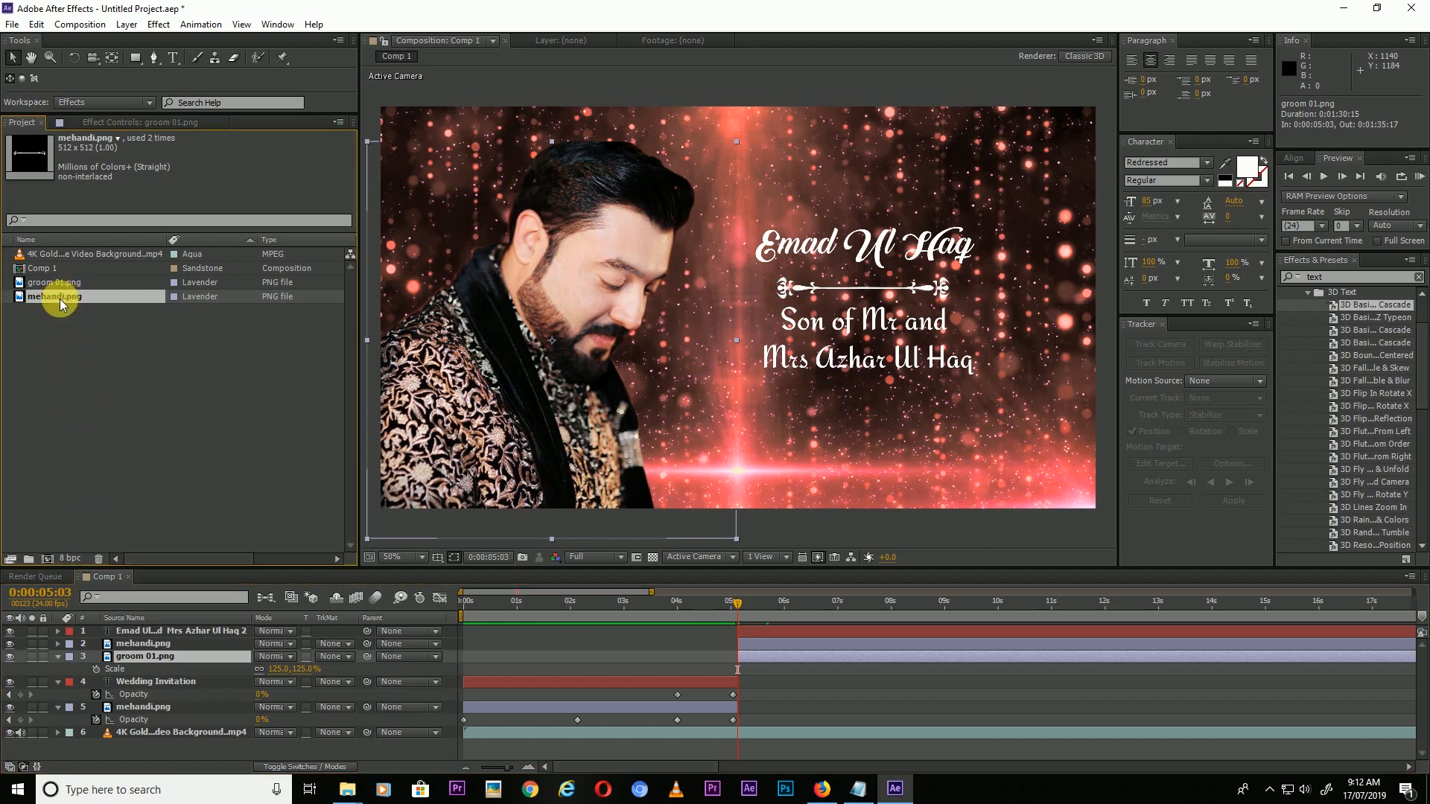
key(Return)
text(Title)
click(61, 304)
click(131, 411)
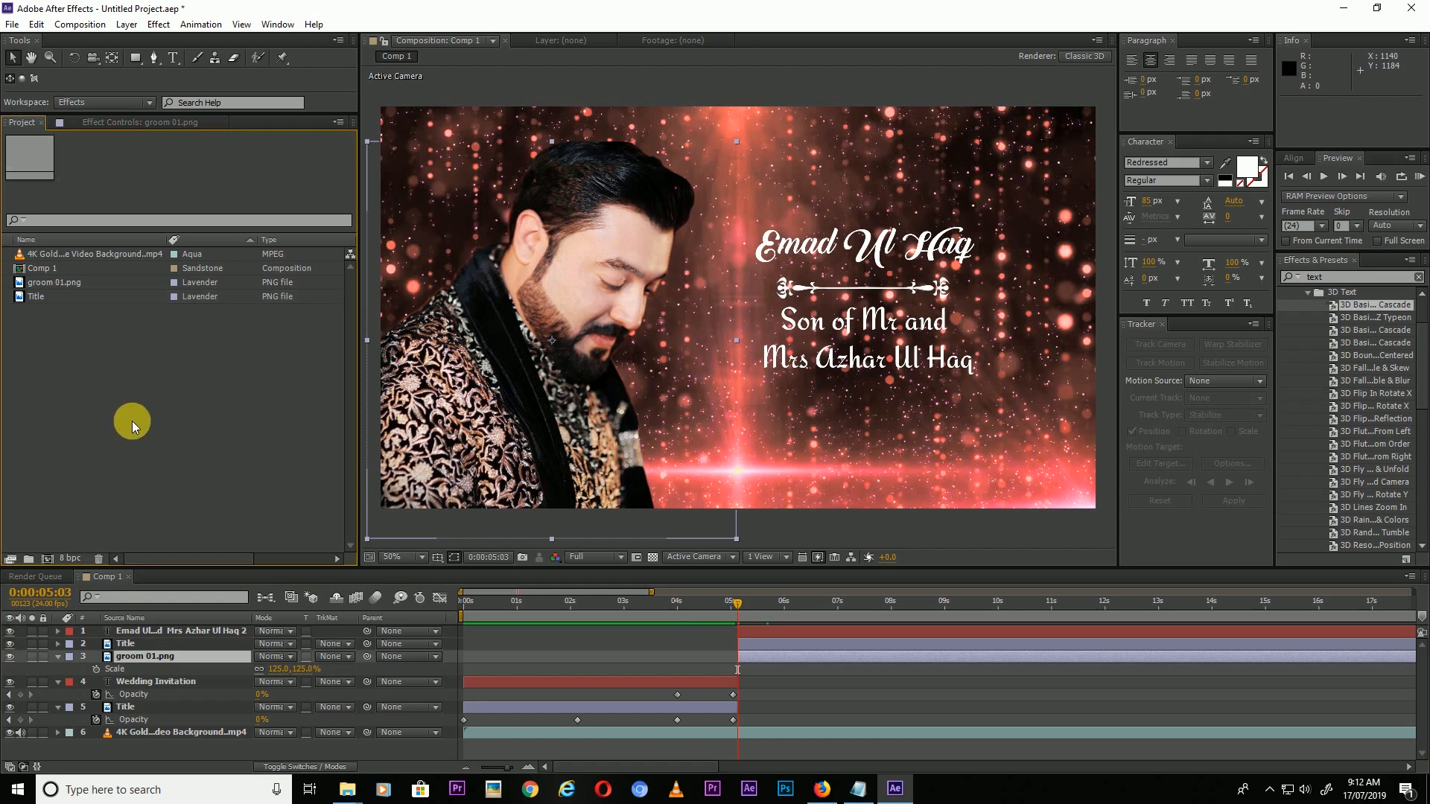
- Fade in the groom photo and its ornament with opacity keyframes at 0% at 0:00:05:03 and 100% at 0:00:06:02, and preview it
shift+click(766, 643)
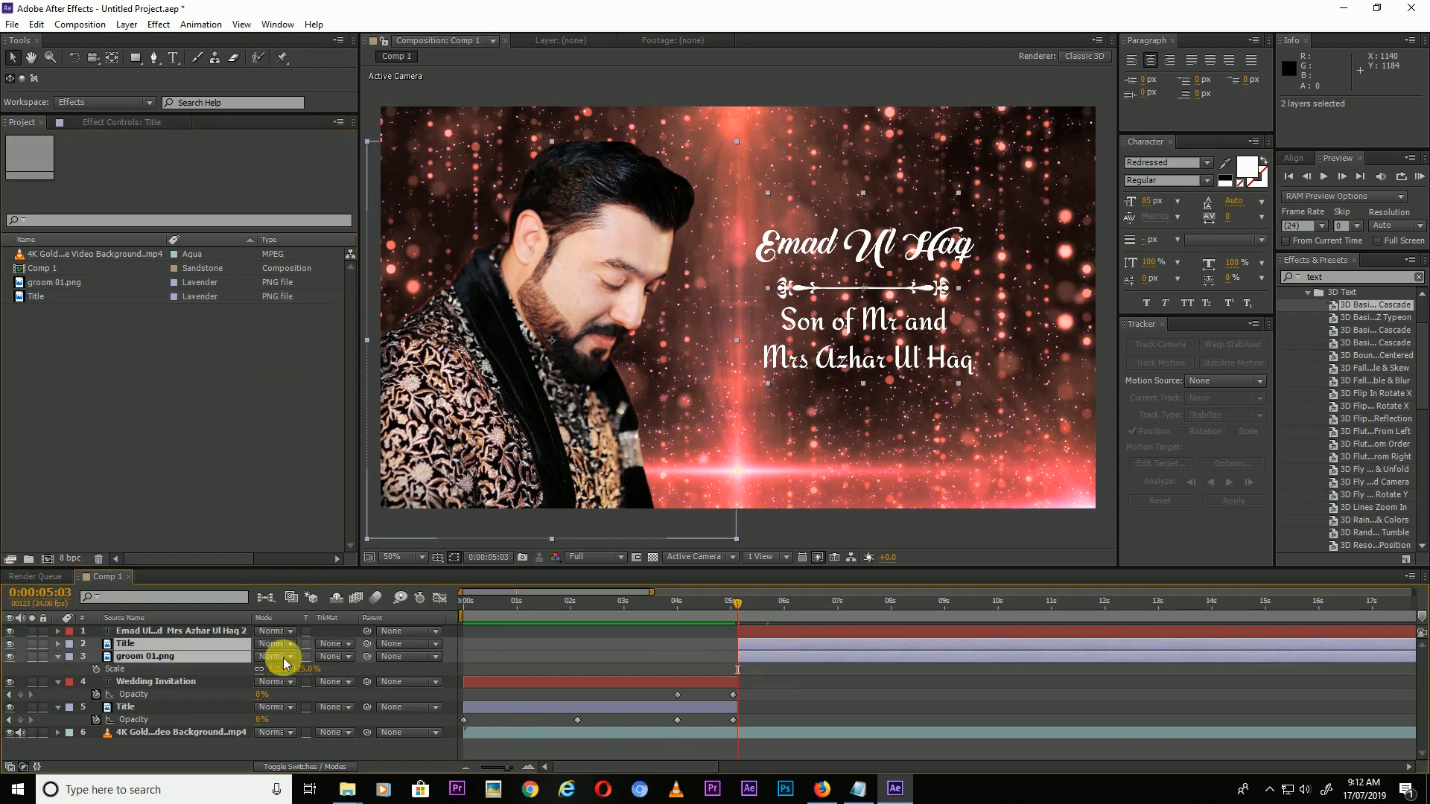
key(t)
click(96, 656)
click(96, 681)
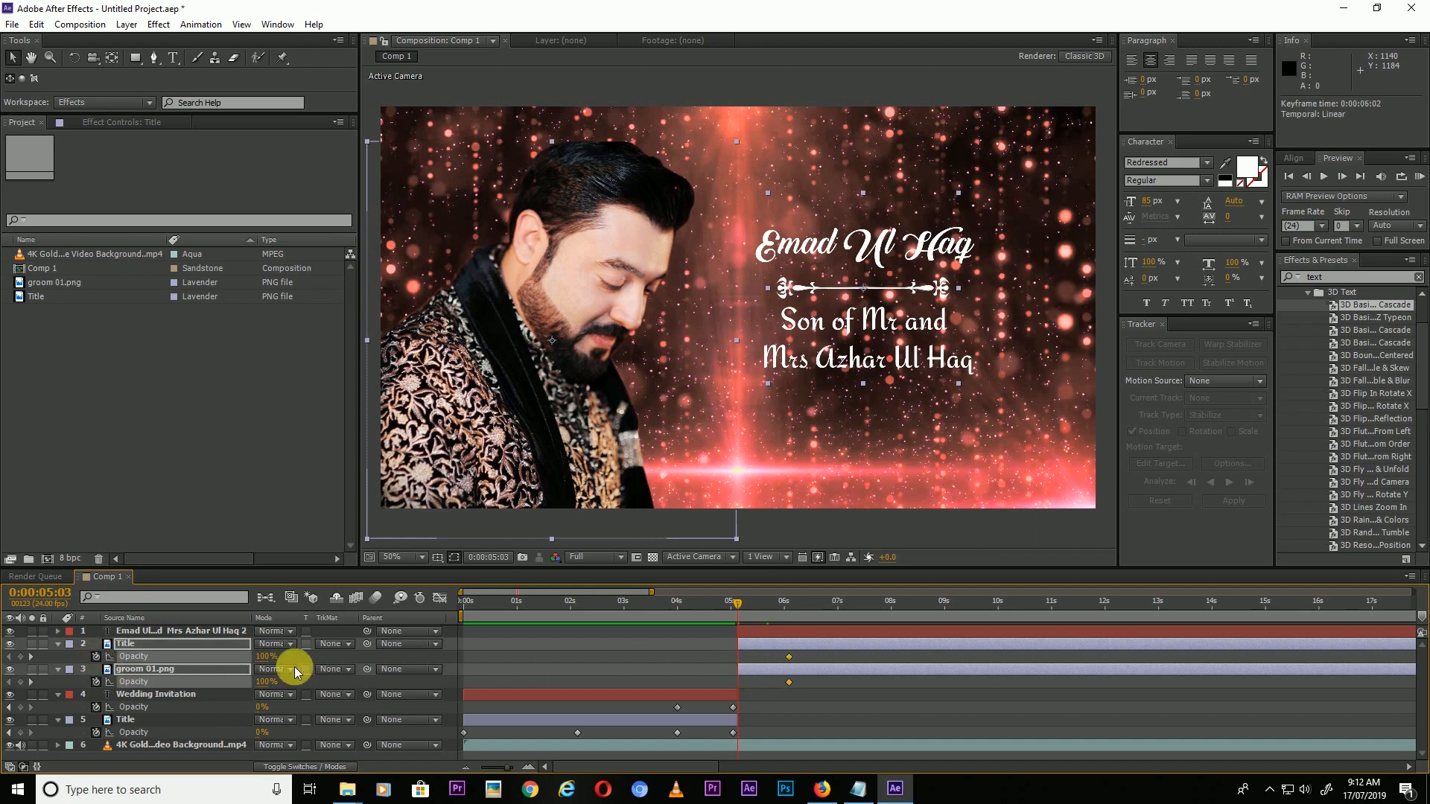
drag(274, 662, 82, 679)
click(786, 730)
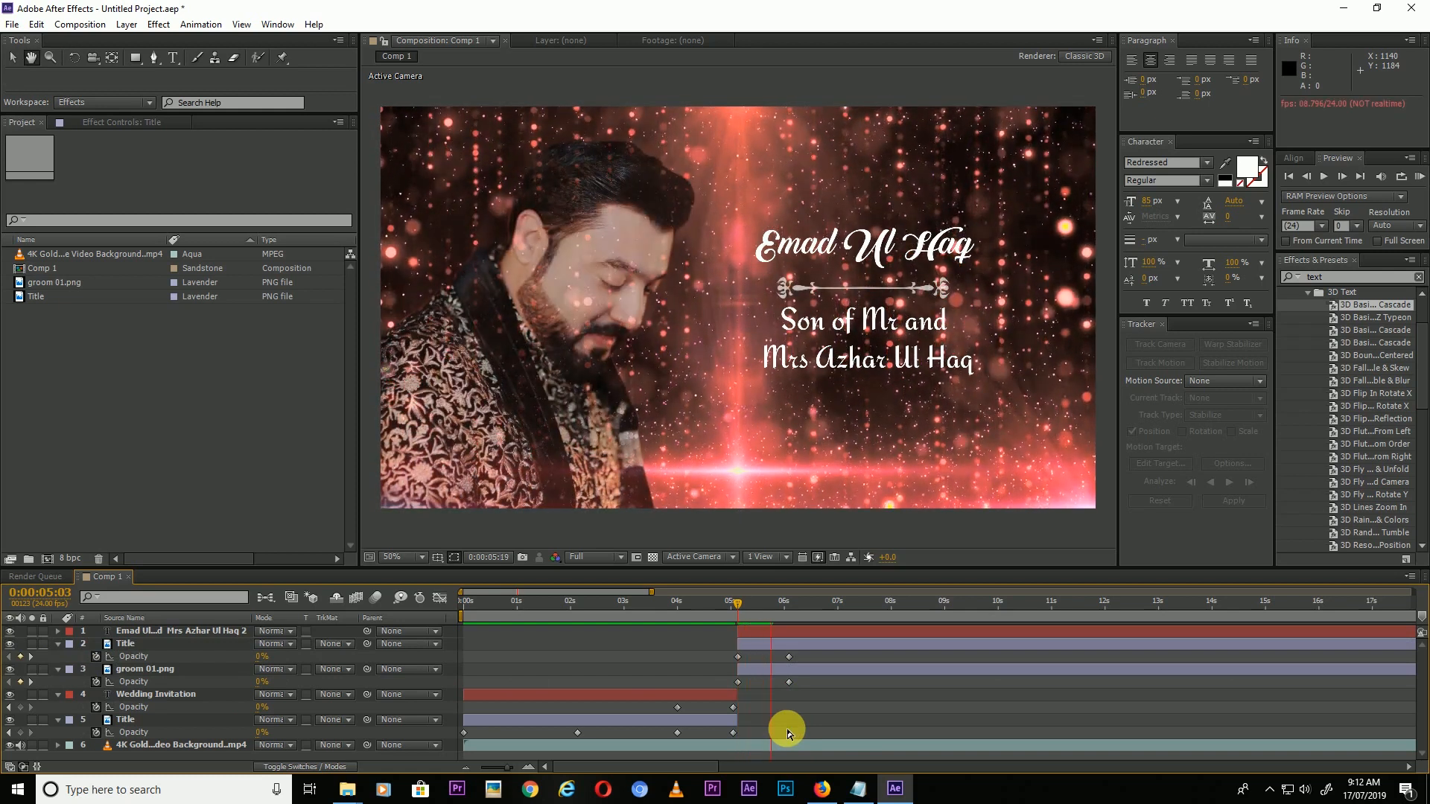
- Apply the first 3D Basic Cascade text preset to the groom's text layer, place its first Offset keyframe at 0:00:05:13, and preview the animation
drag(1365, 306, 185, 630)
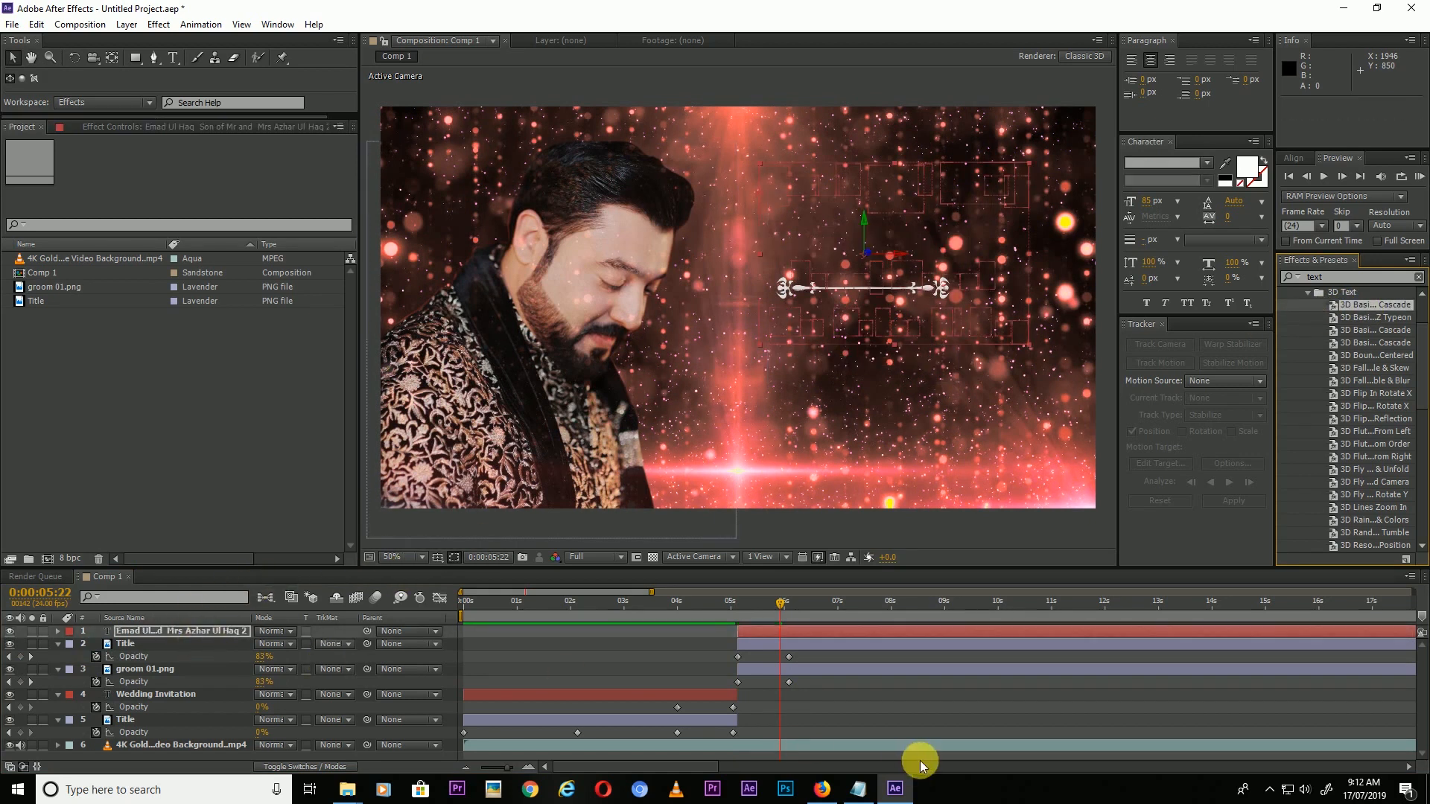
drag(758, 611, 760, 660)
click(798, 631)
key(u)
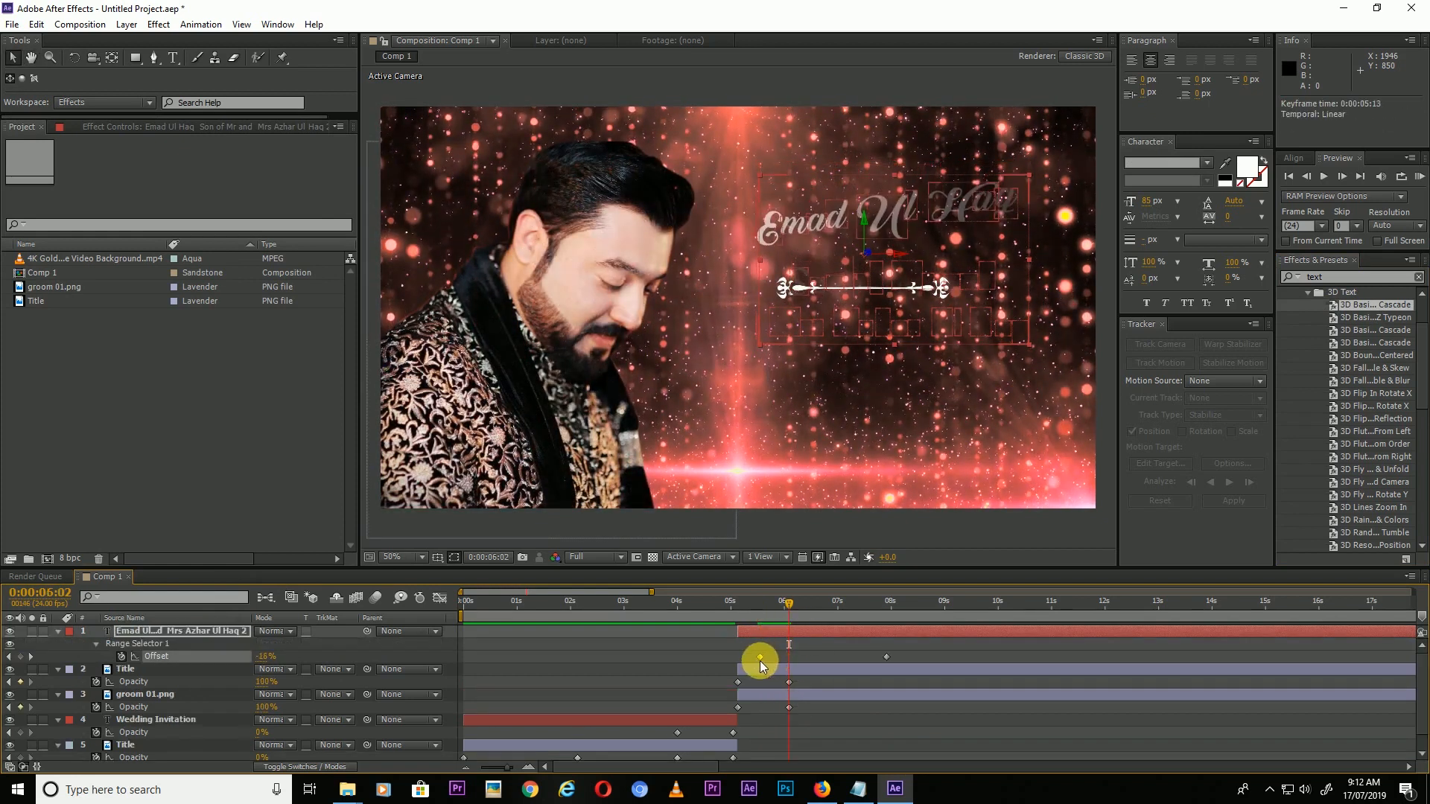
click(748, 602)
key(space)
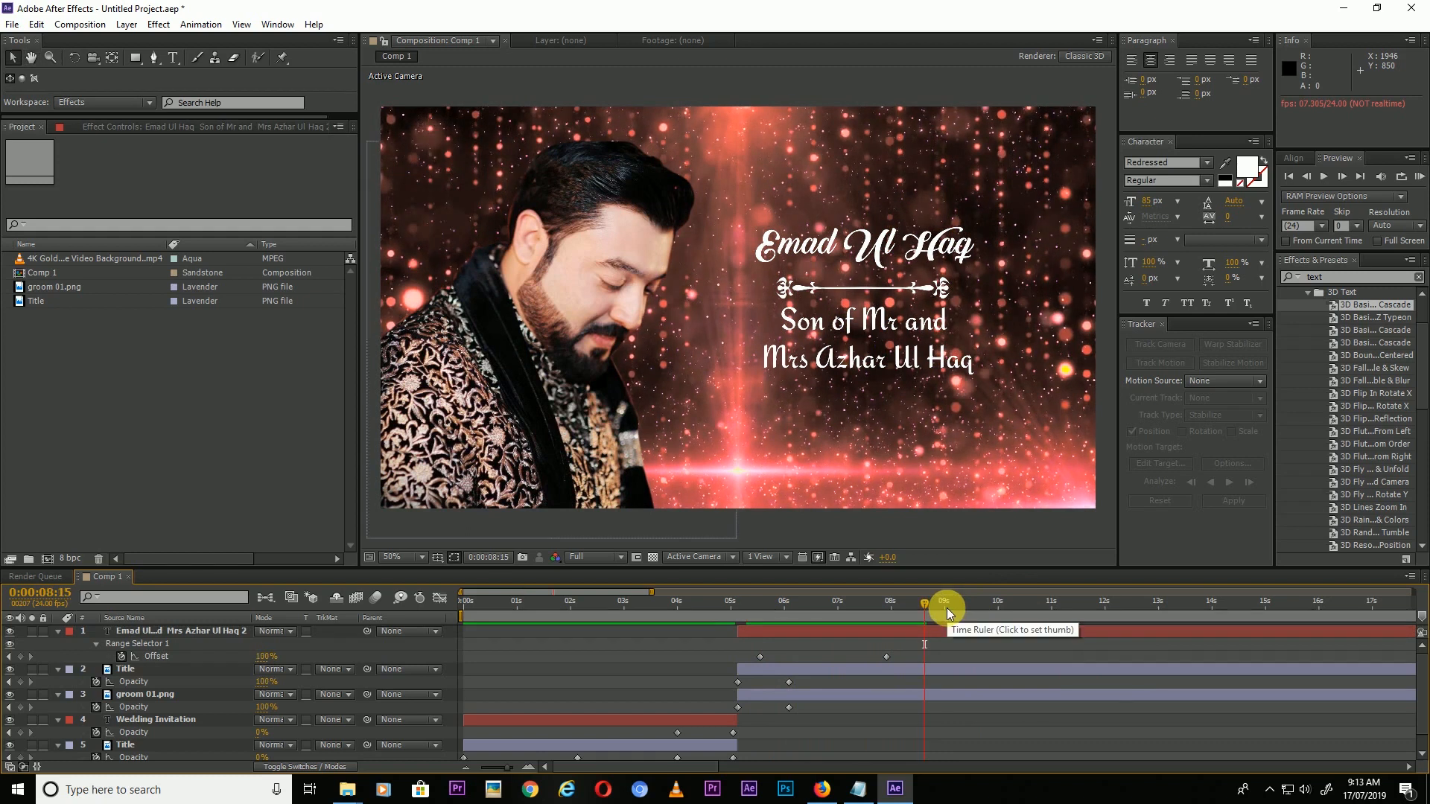
- Add opacity keyframes at 100% at 0:00:09:01 to the groom's text, ornament and photo layers
click(946, 608)
click(936, 632)
shift+click(914, 693)
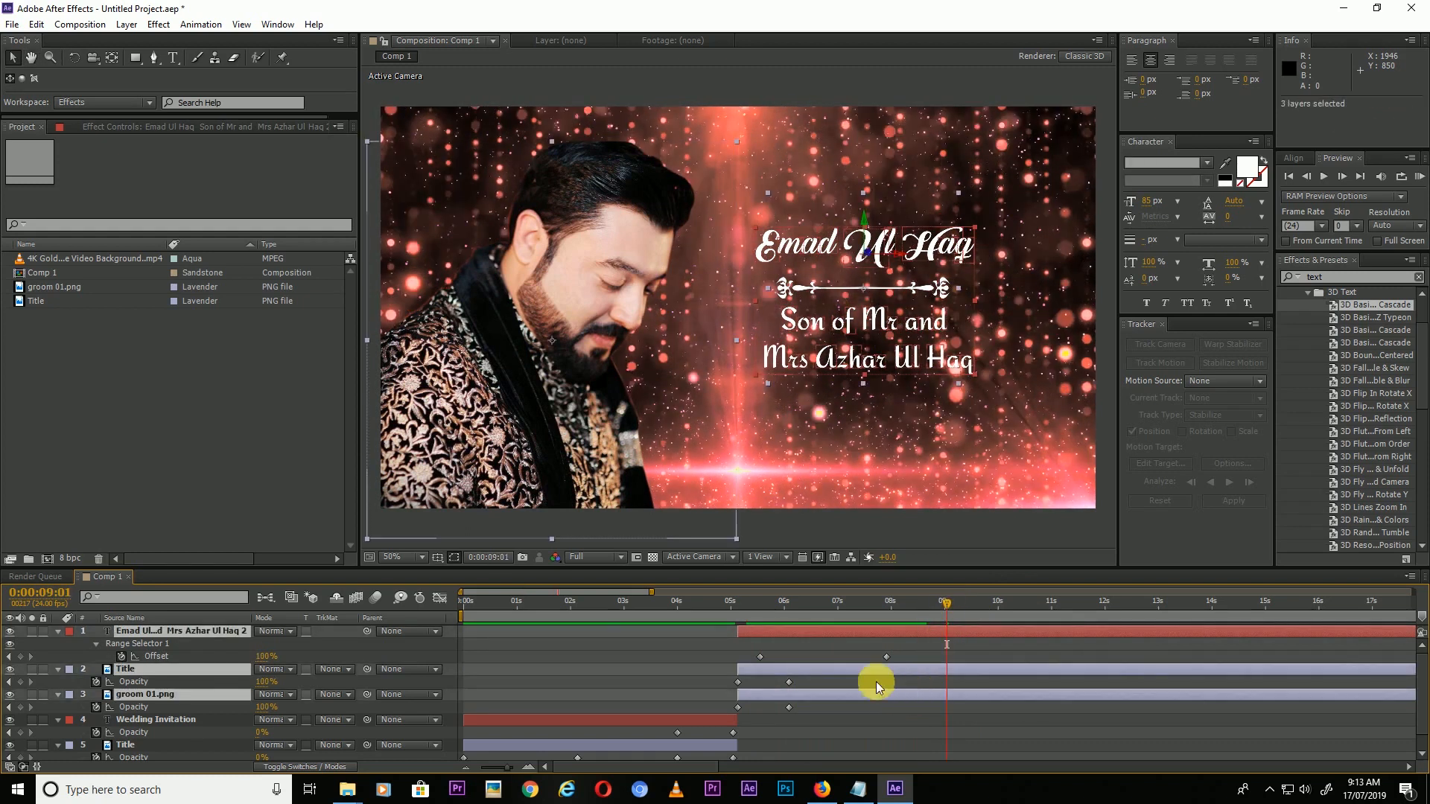
key(t)
click(96, 644)
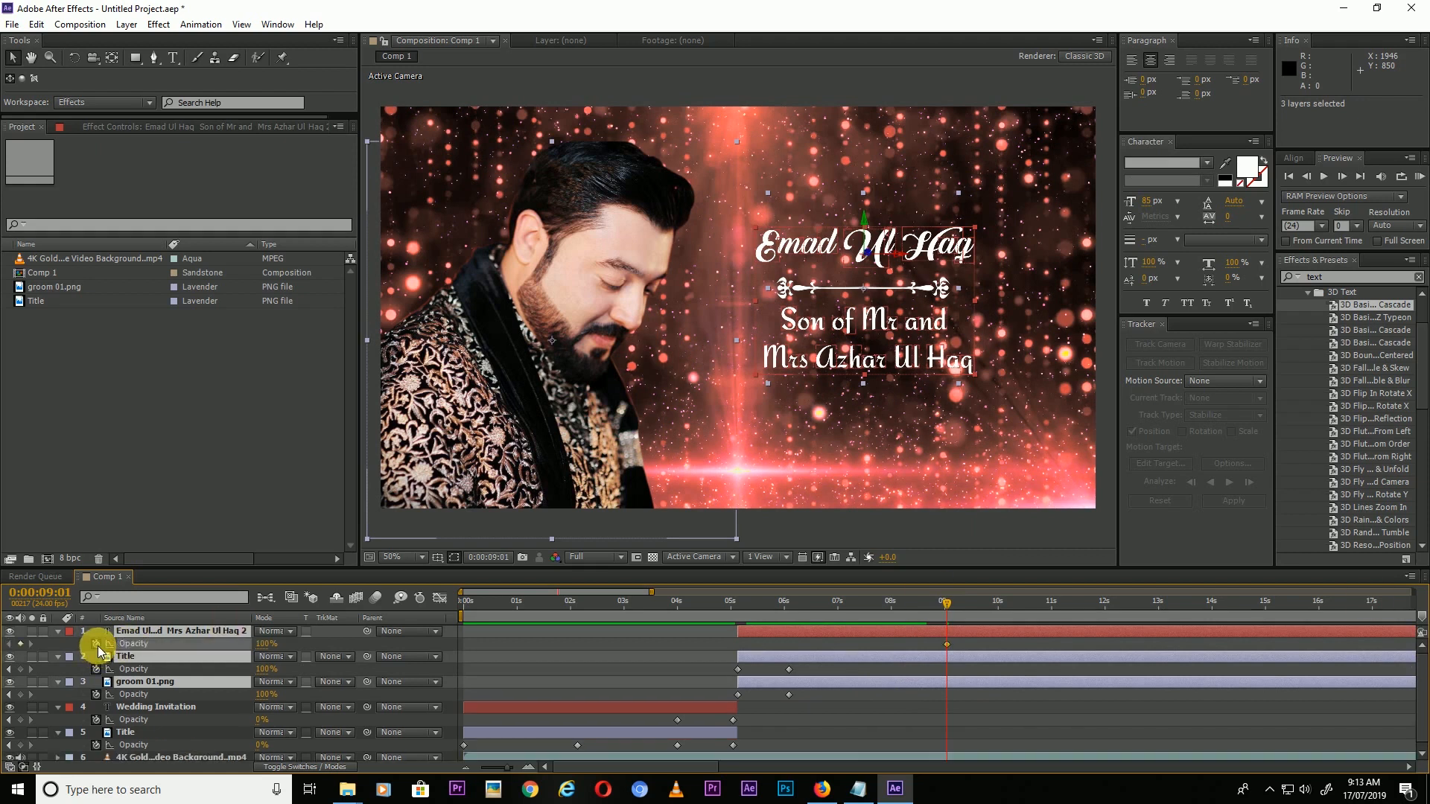
click(21, 669)
click(22, 694)
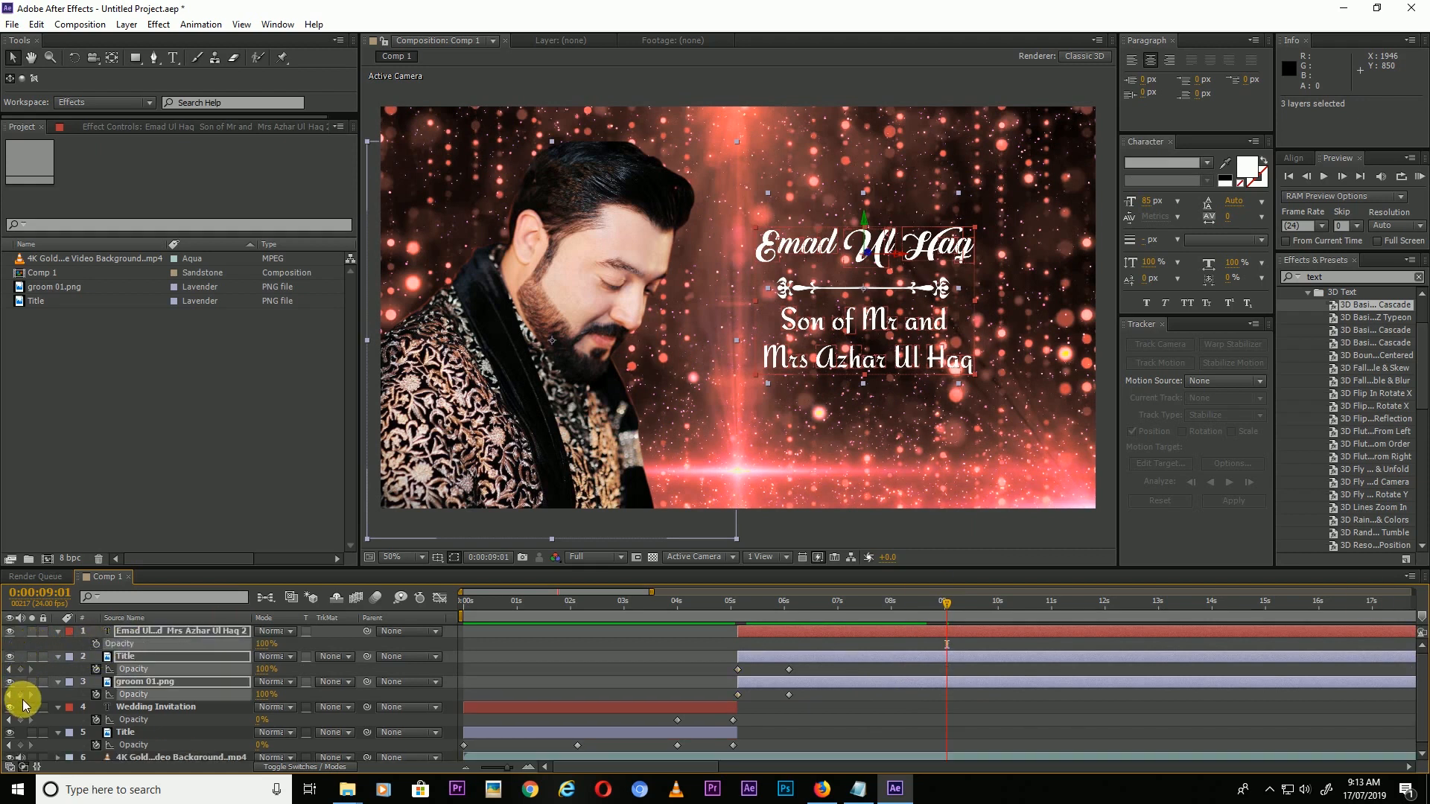
click(21, 695)
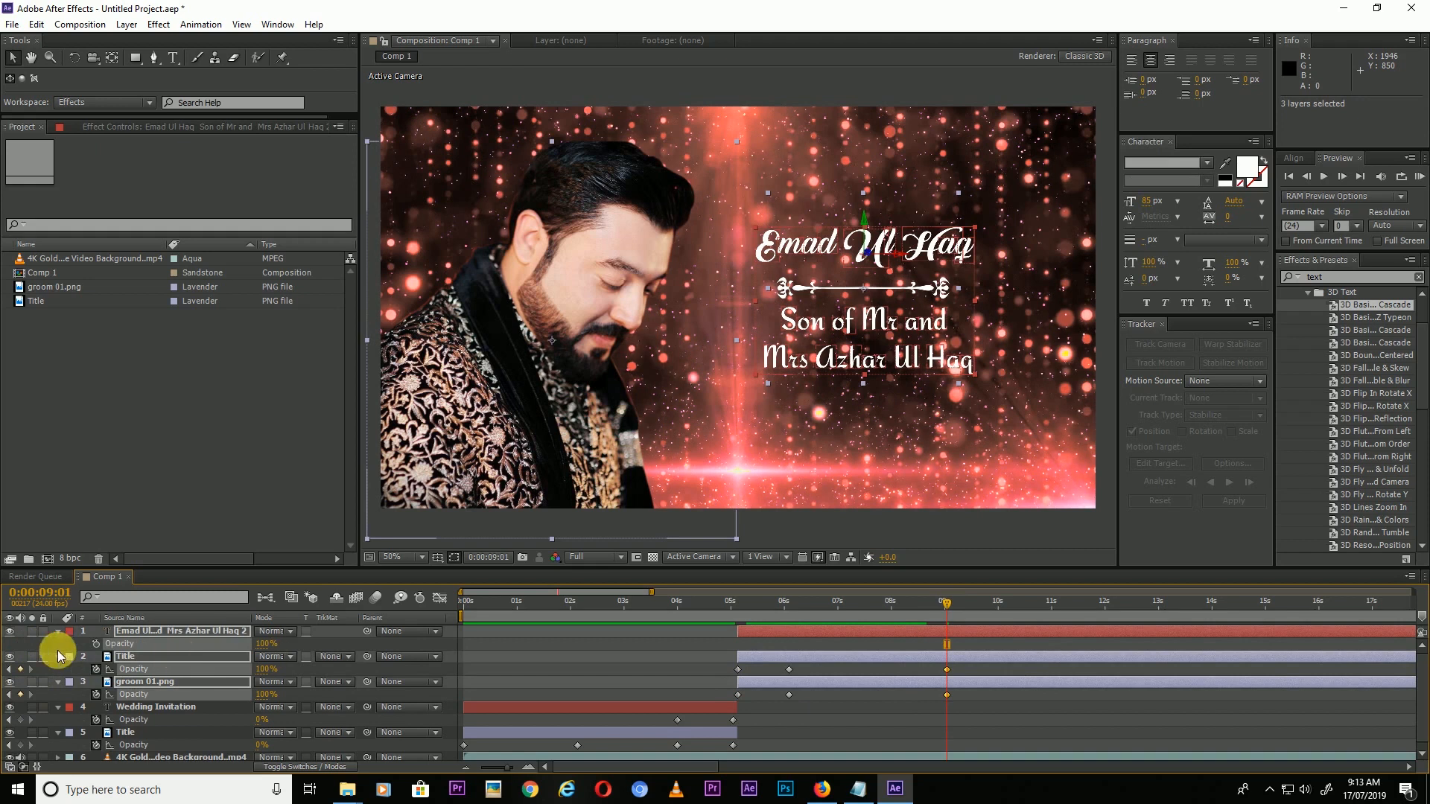
click(96, 644)
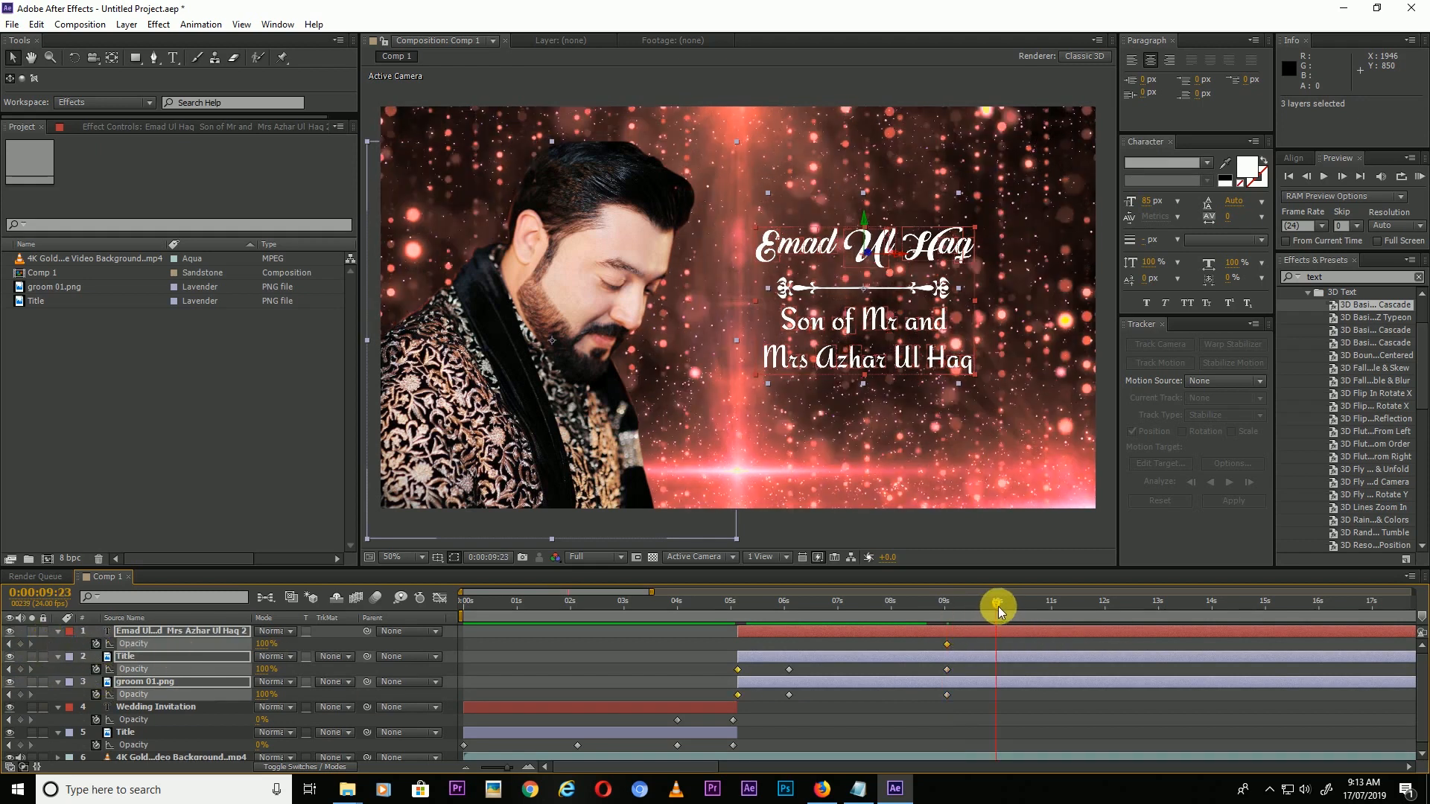
- Set the opacity of the groom's text, ornament and photo layers to 0% at 0:00:10:00
click(999, 605)
click(267, 645)
text(0)
key(Return)
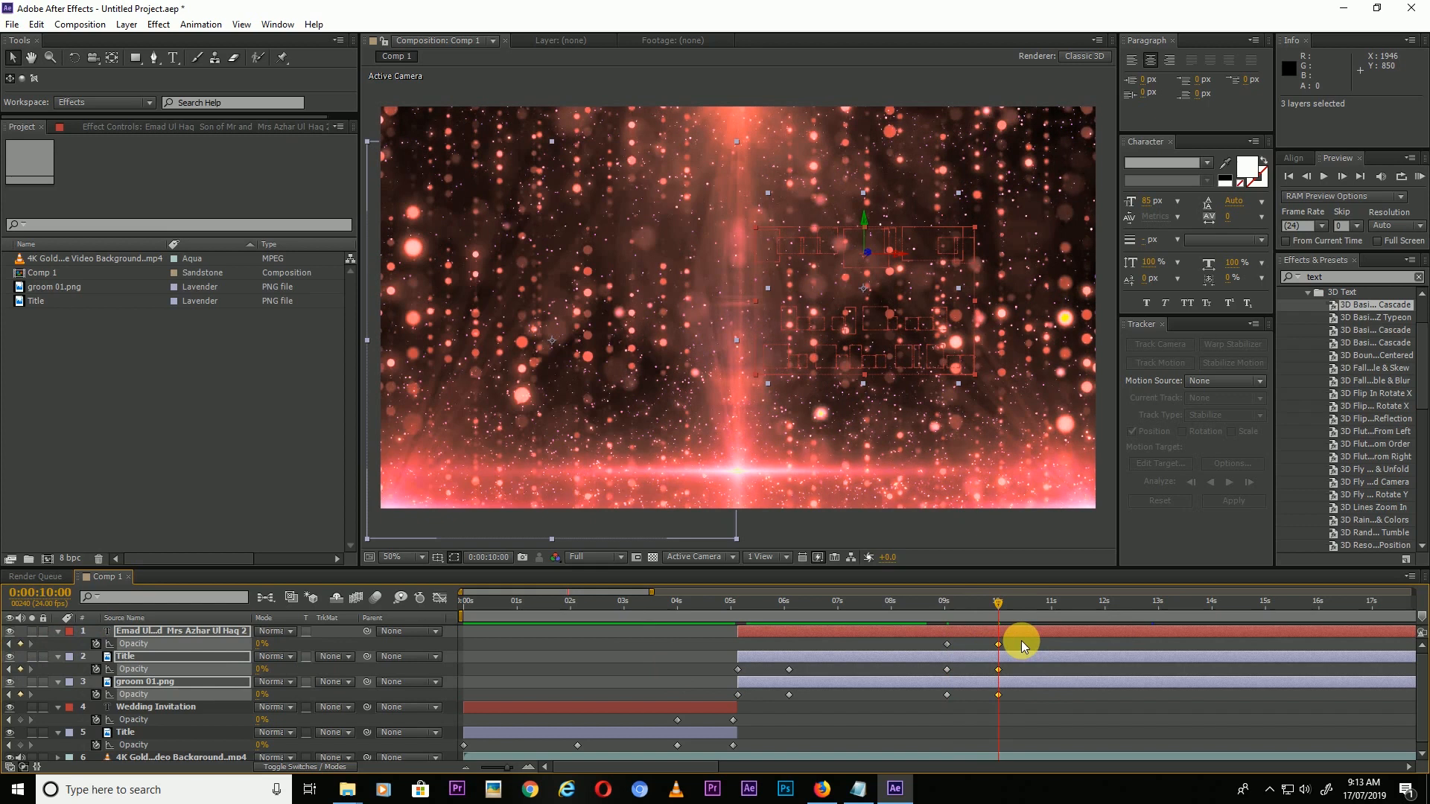
- Split the groom's text, ornament and photo layers at 0:00:10:00, delete the parts after the split, and preview the section
key(ctrl+shift+d)
click(1038, 633)
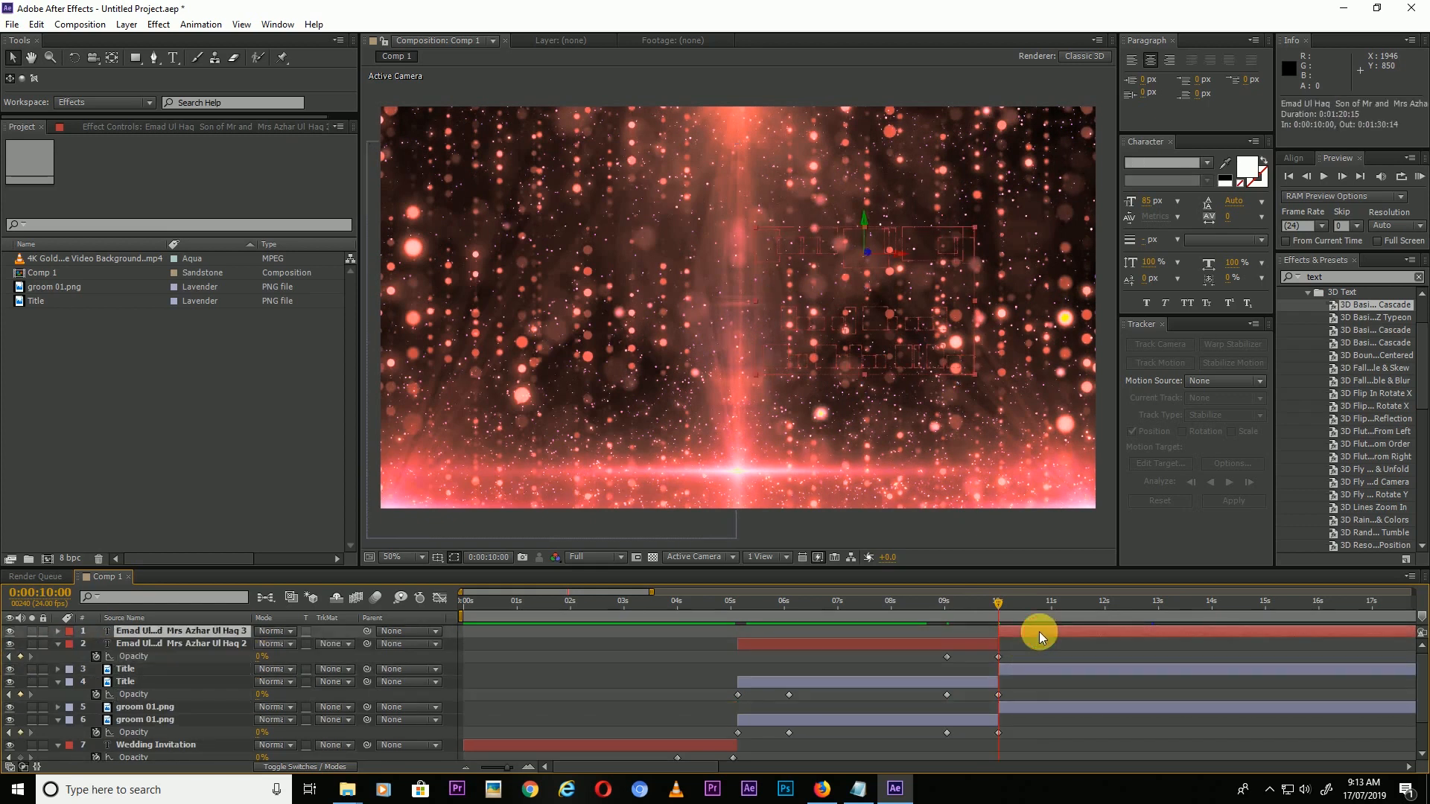
key(Delete)
click(1036, 658)
key(Delete)
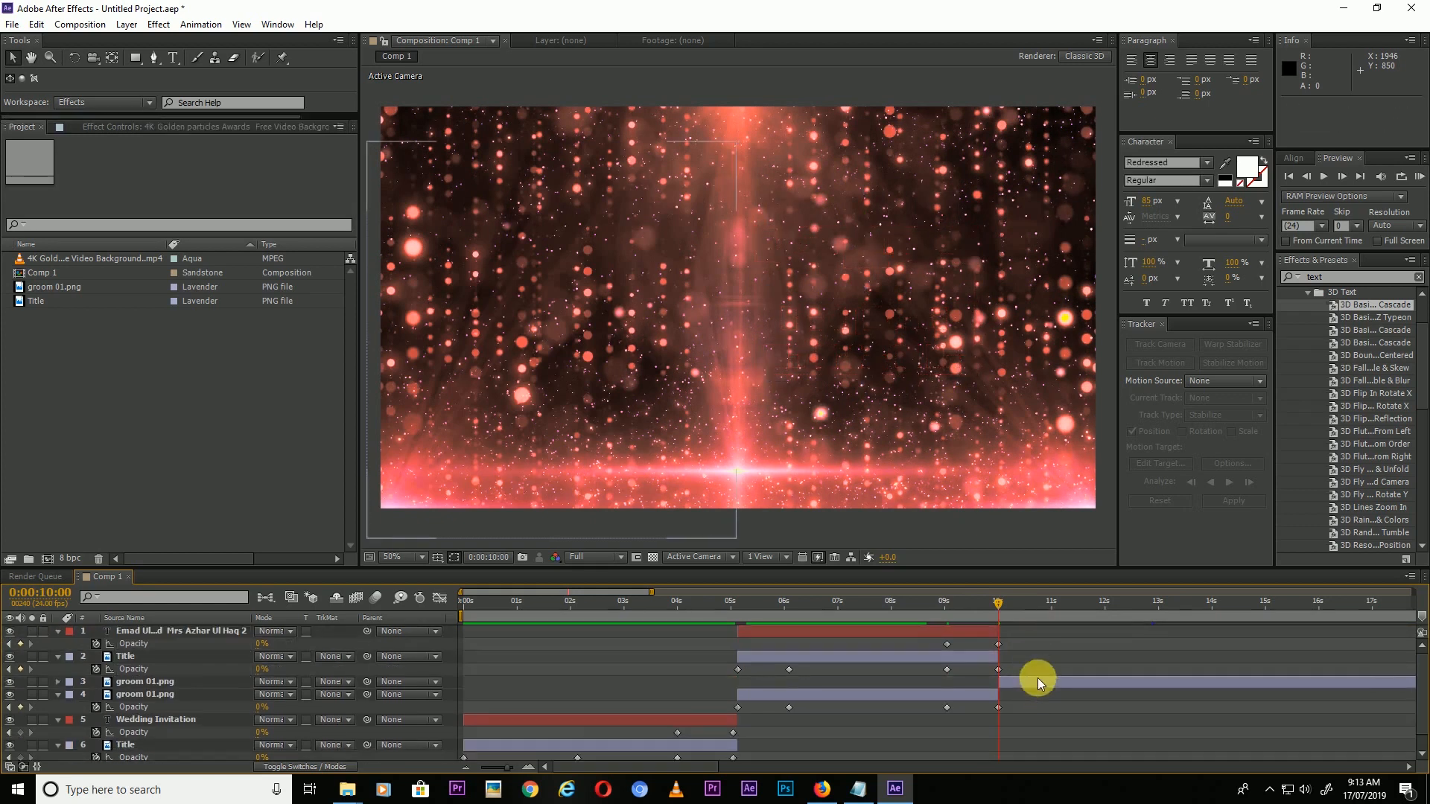
click(1038, 679)
key(Delete)
drag(795, 607, 831, 613)
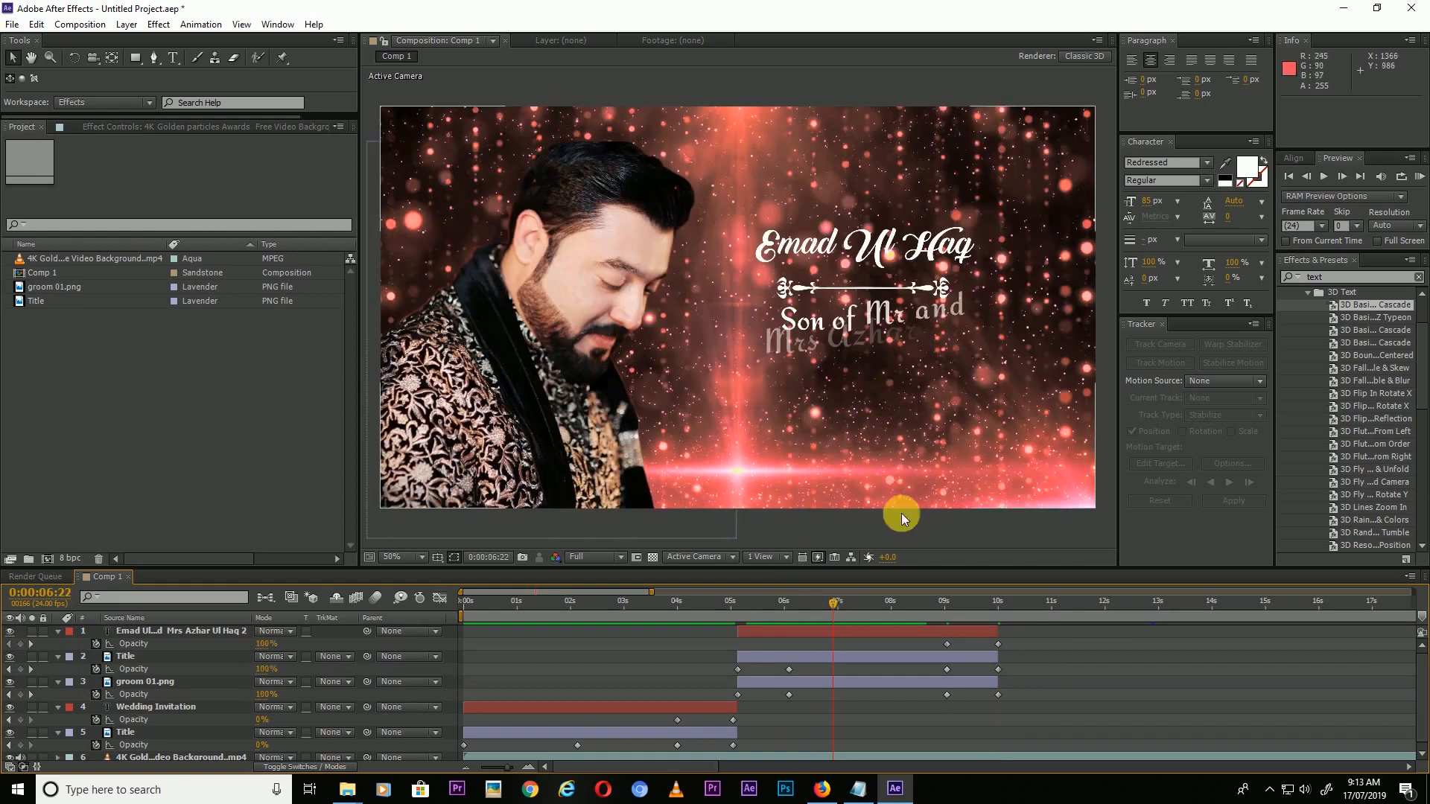
drag(925, 601, 952, 609)
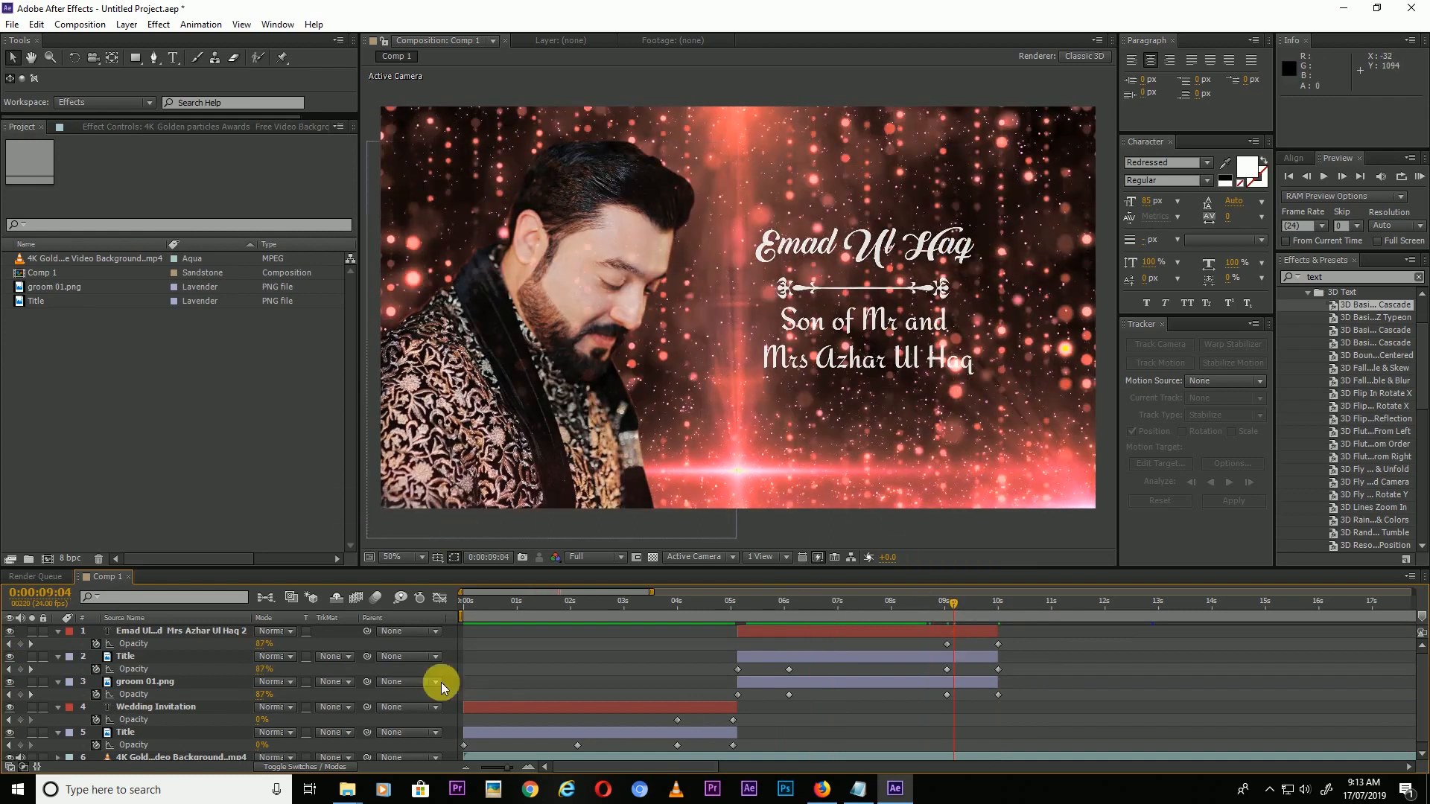
- Import Heart Animation.mp4 as the topmost layer over the groom section and trim its end to 0:00:09:23
mouse_move(348, 788)
click(429, 733)
drag(619, 119, 747, 635)
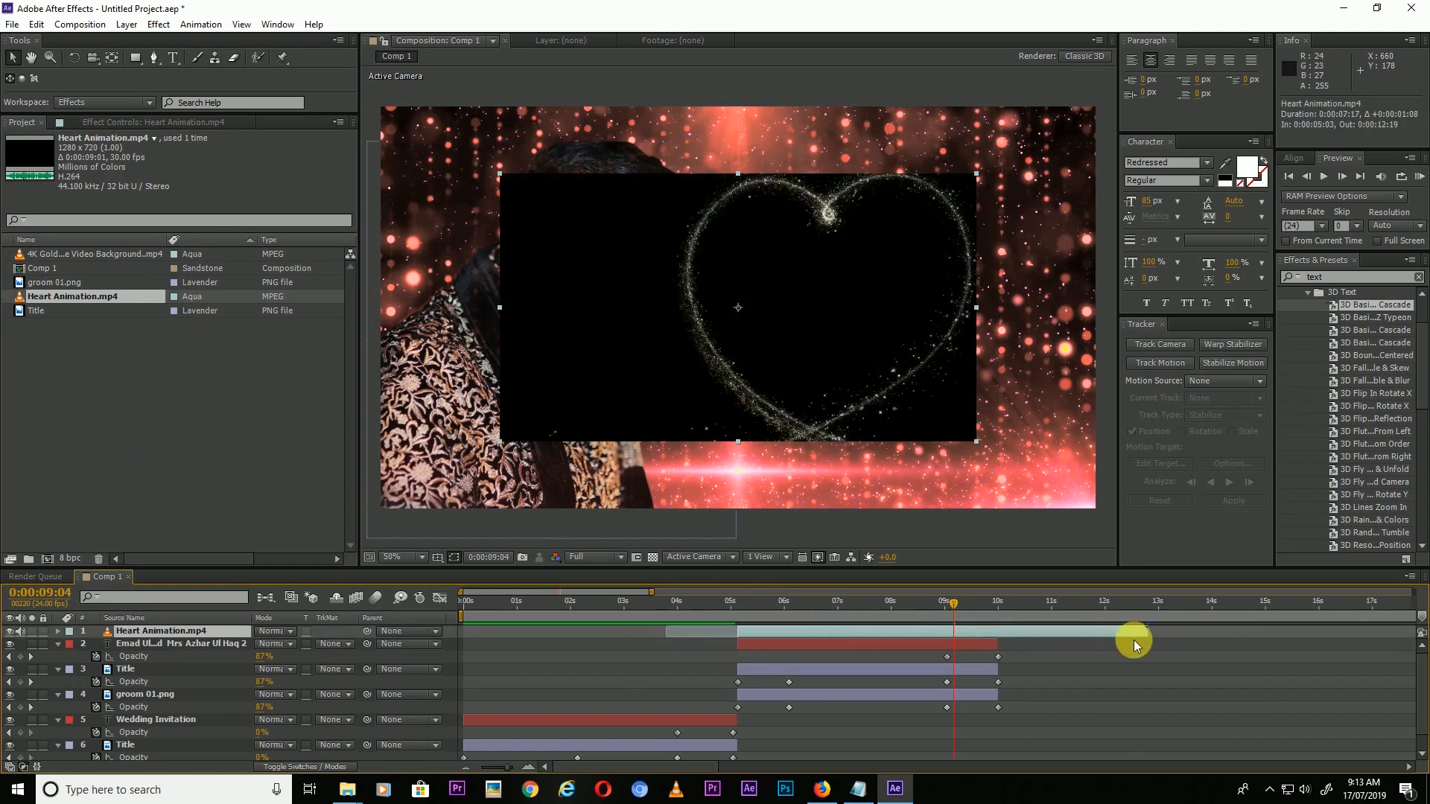
drag(1147, 633, 999, 632)
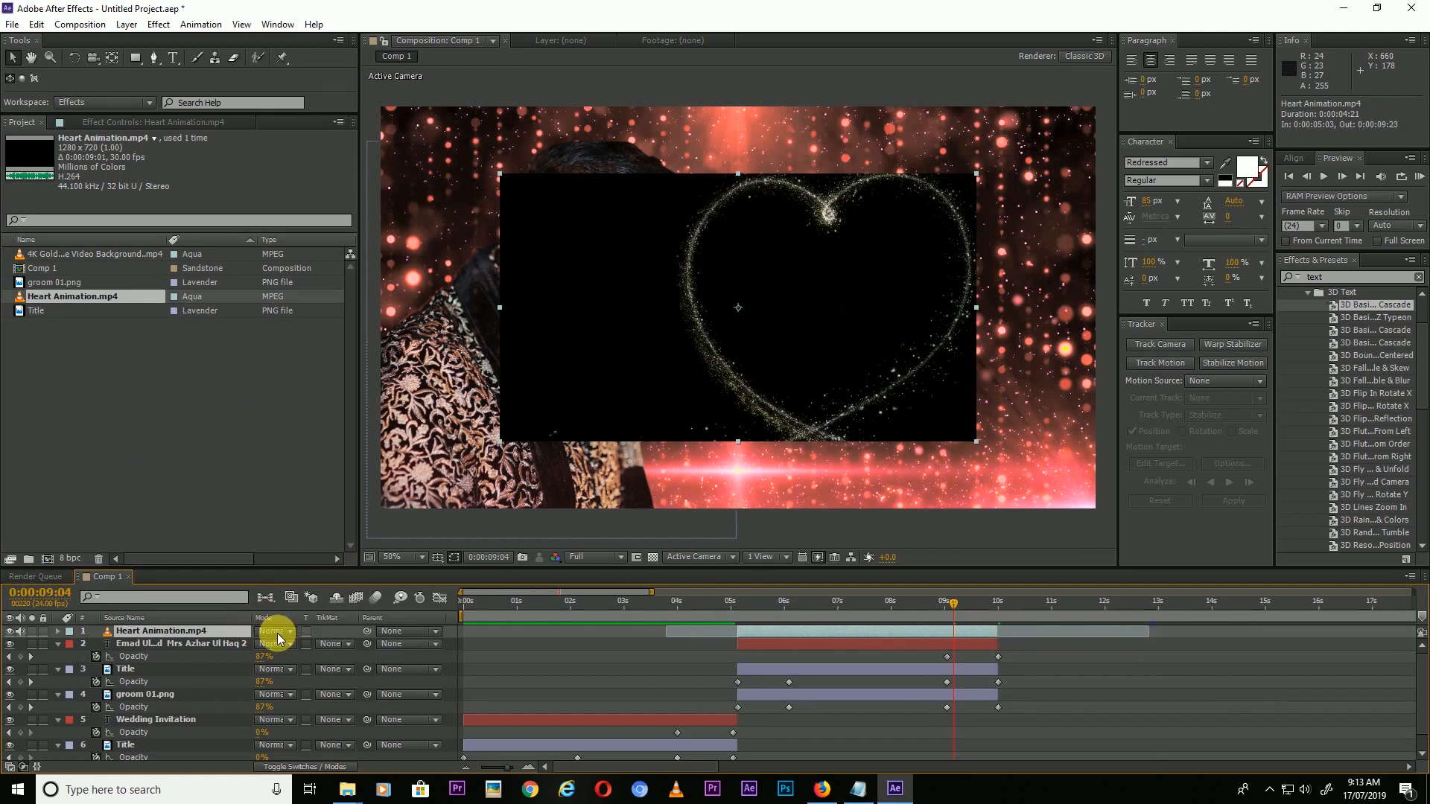
- Fit the Heart Animation.mp4 layer to the composition and set its blending mode to Screen
click(278, 638)
right_click(704, 322)
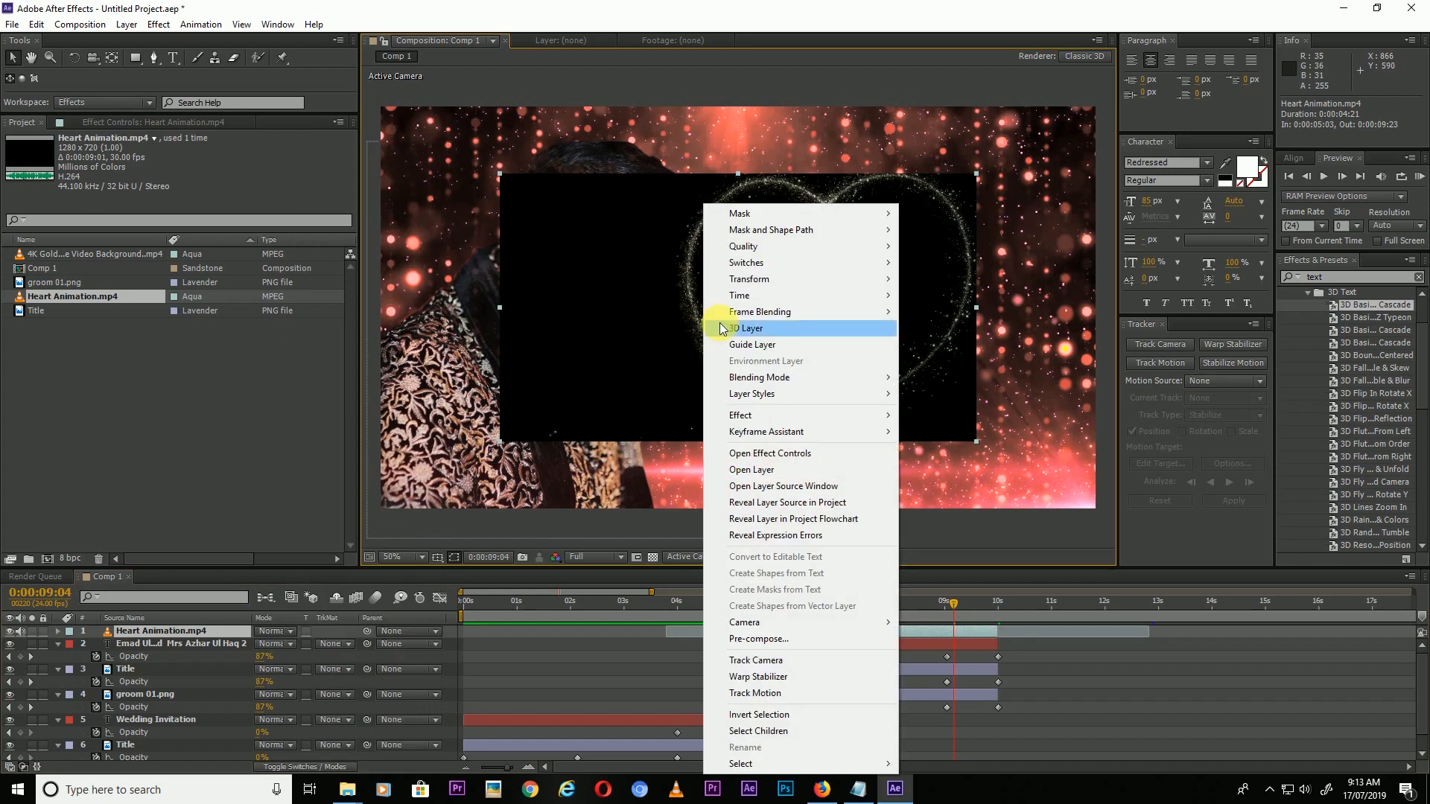
click(929, 460)
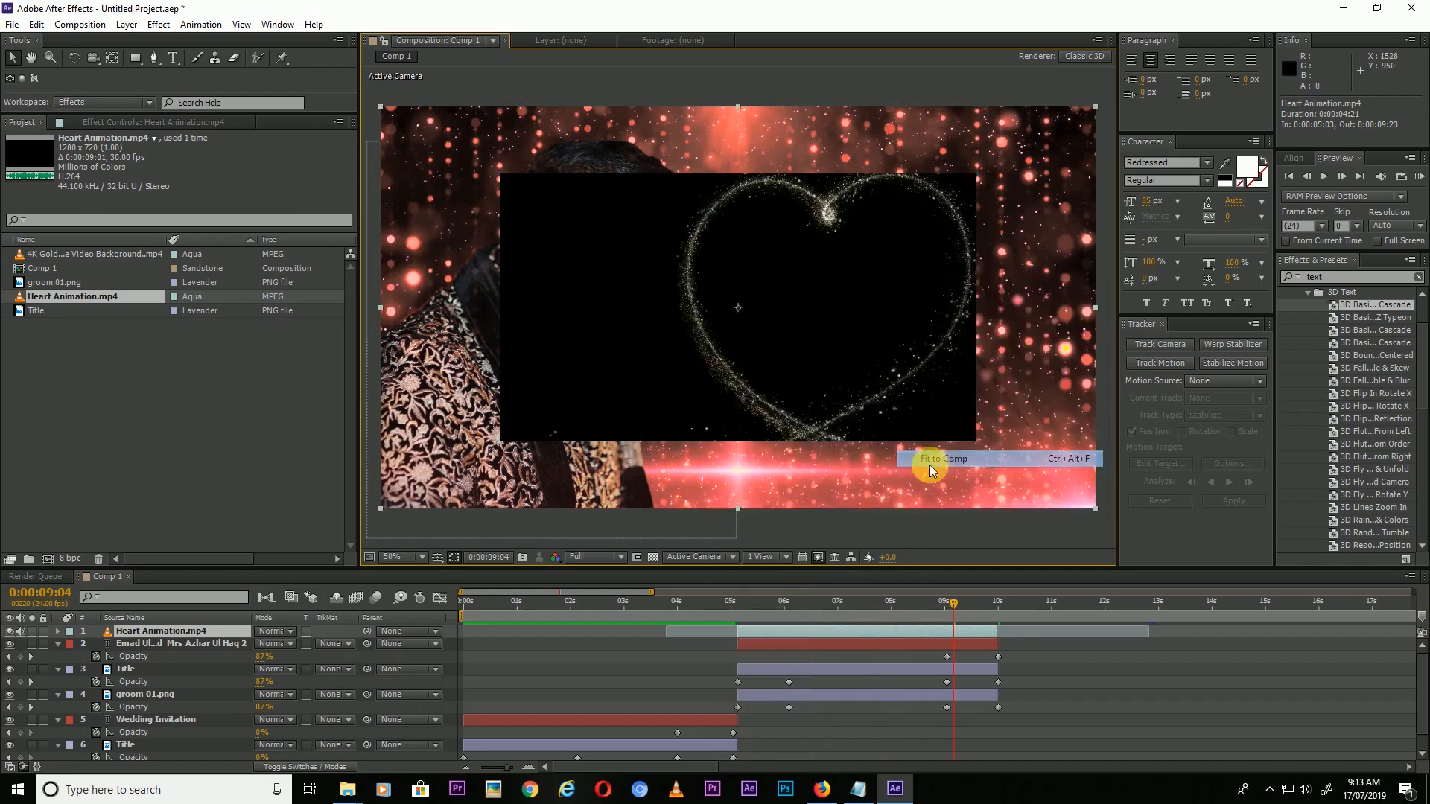
click(278, 632)
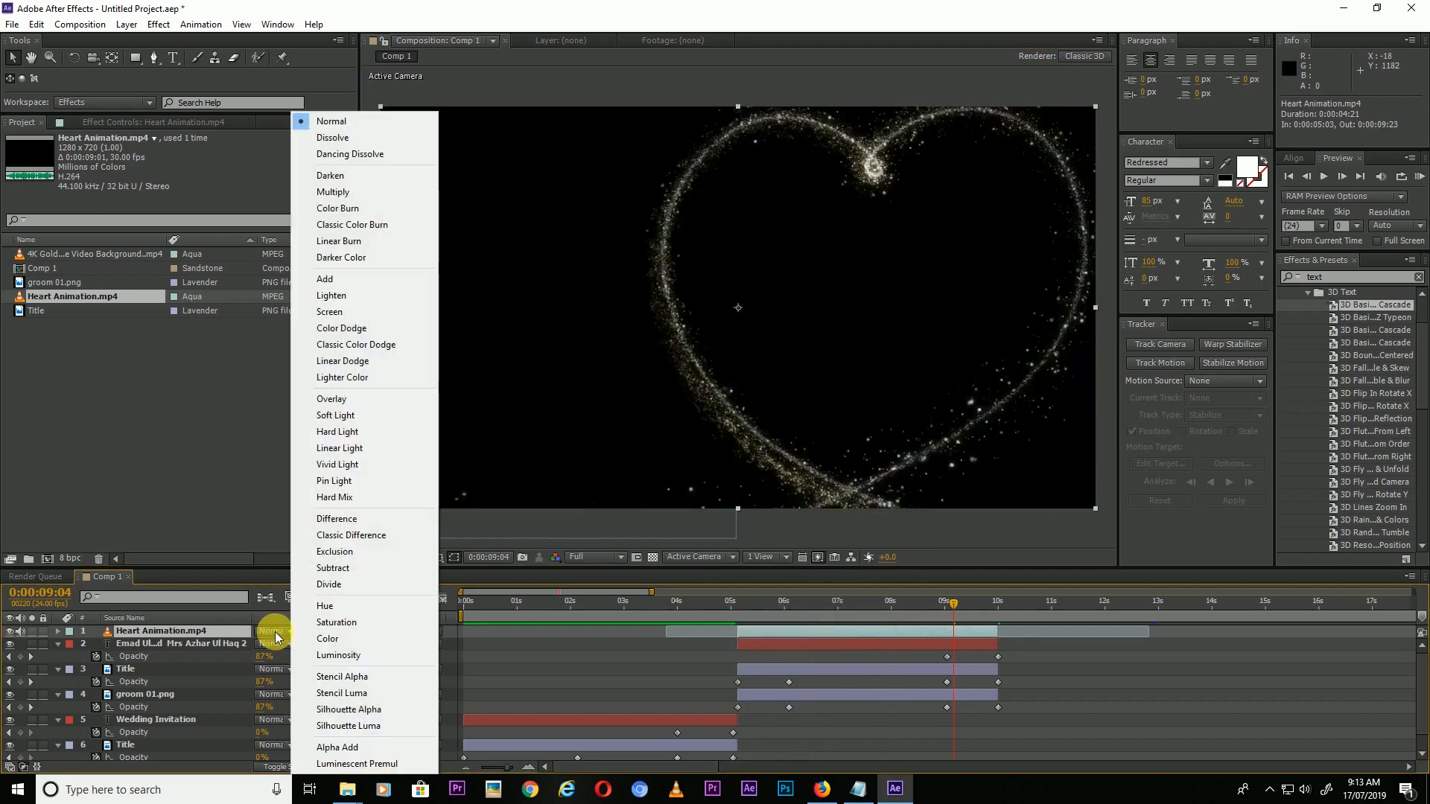
click(347, 316)
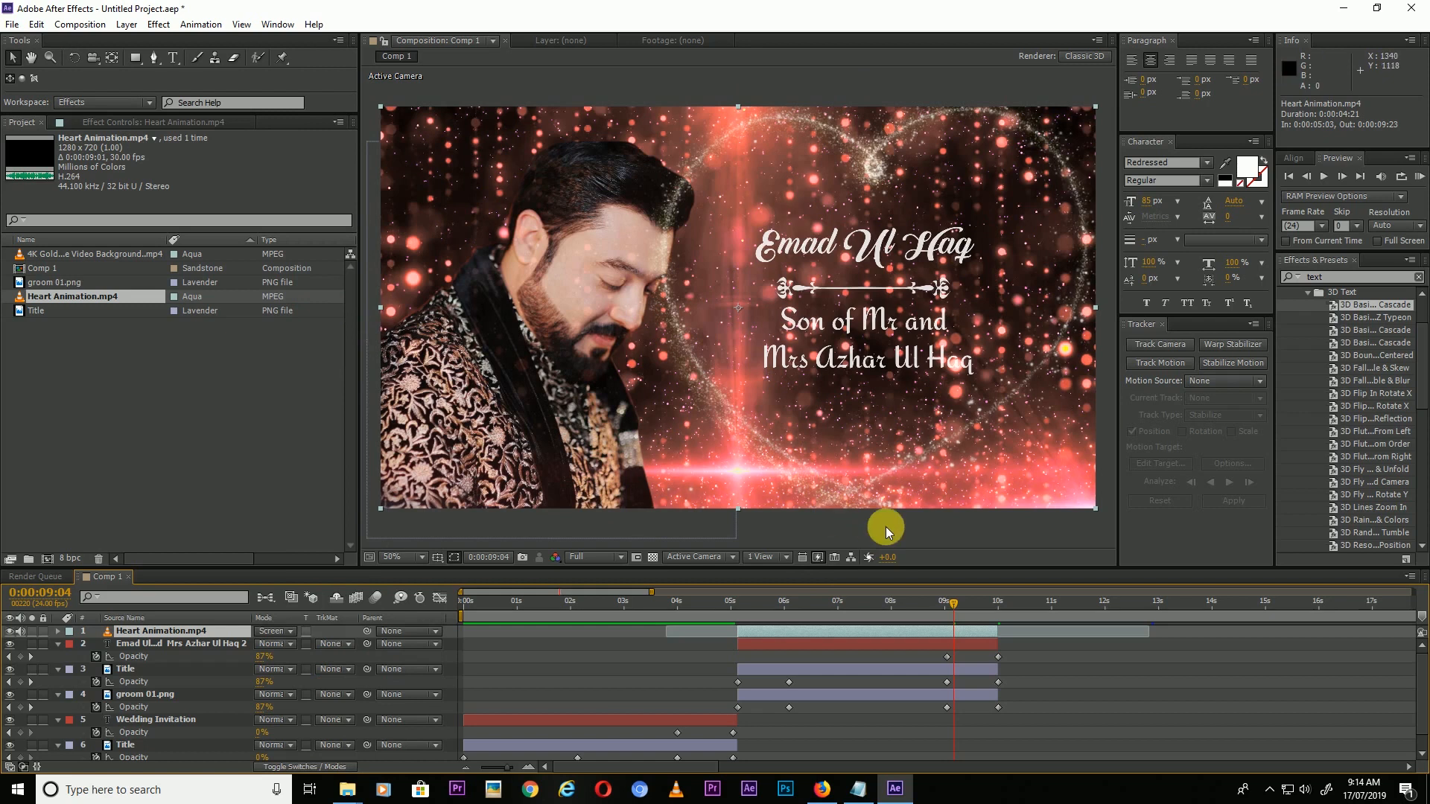
- Apply VC Color Vibrance to the heart animation, set its color to red, and preview the groom section
click(159, 24)
mouse_move(282, 455)
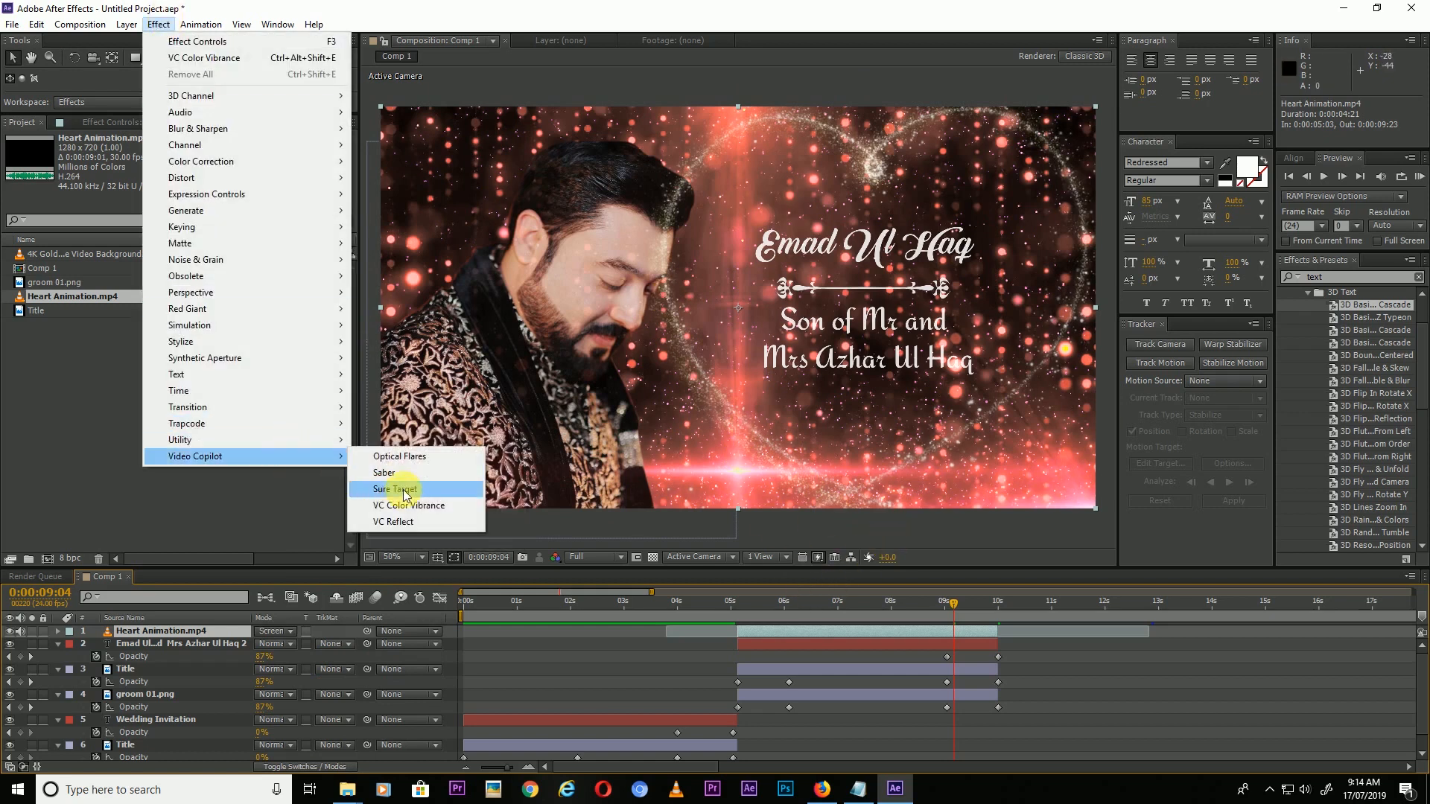
click(408, 505)
click(201, 164)
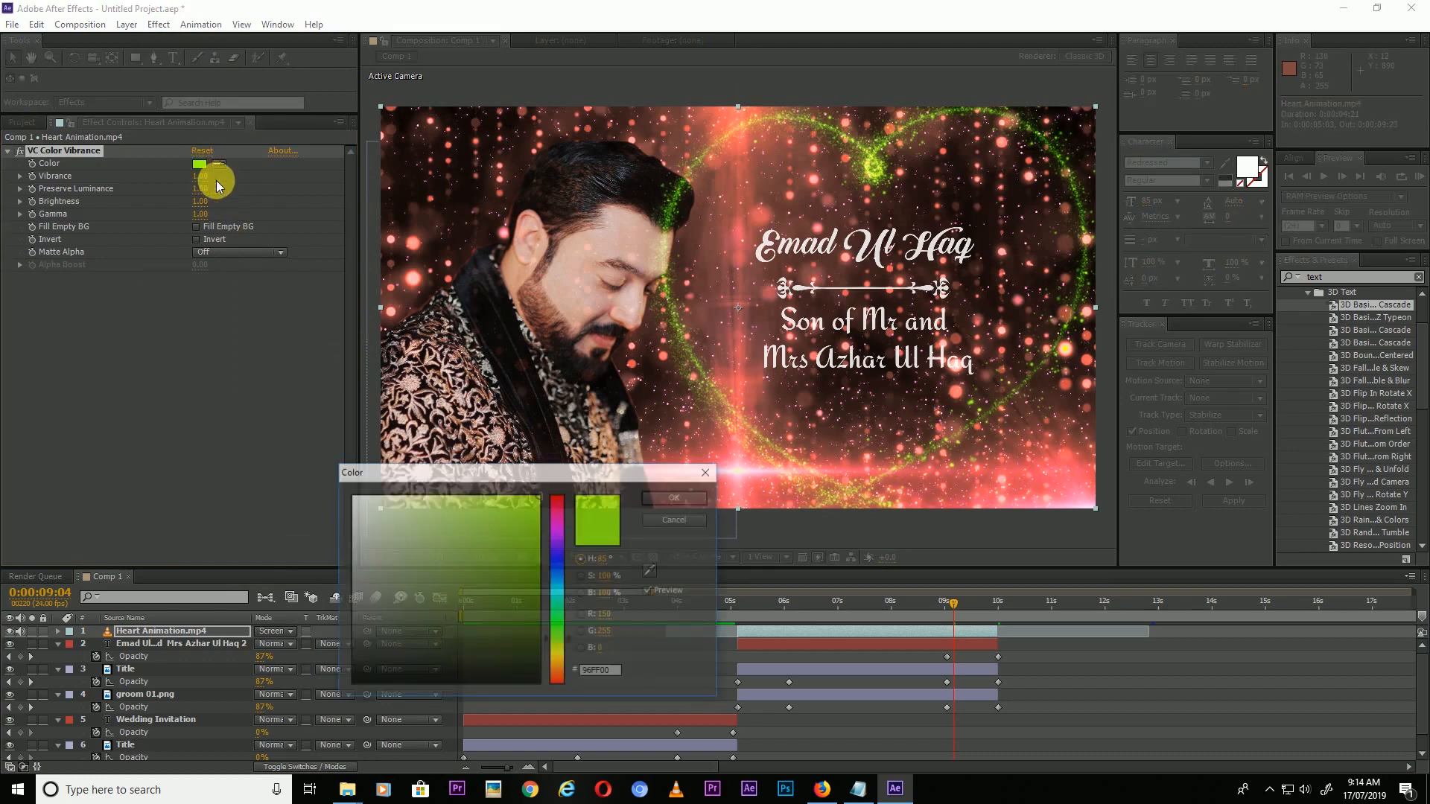
click(560, 533)
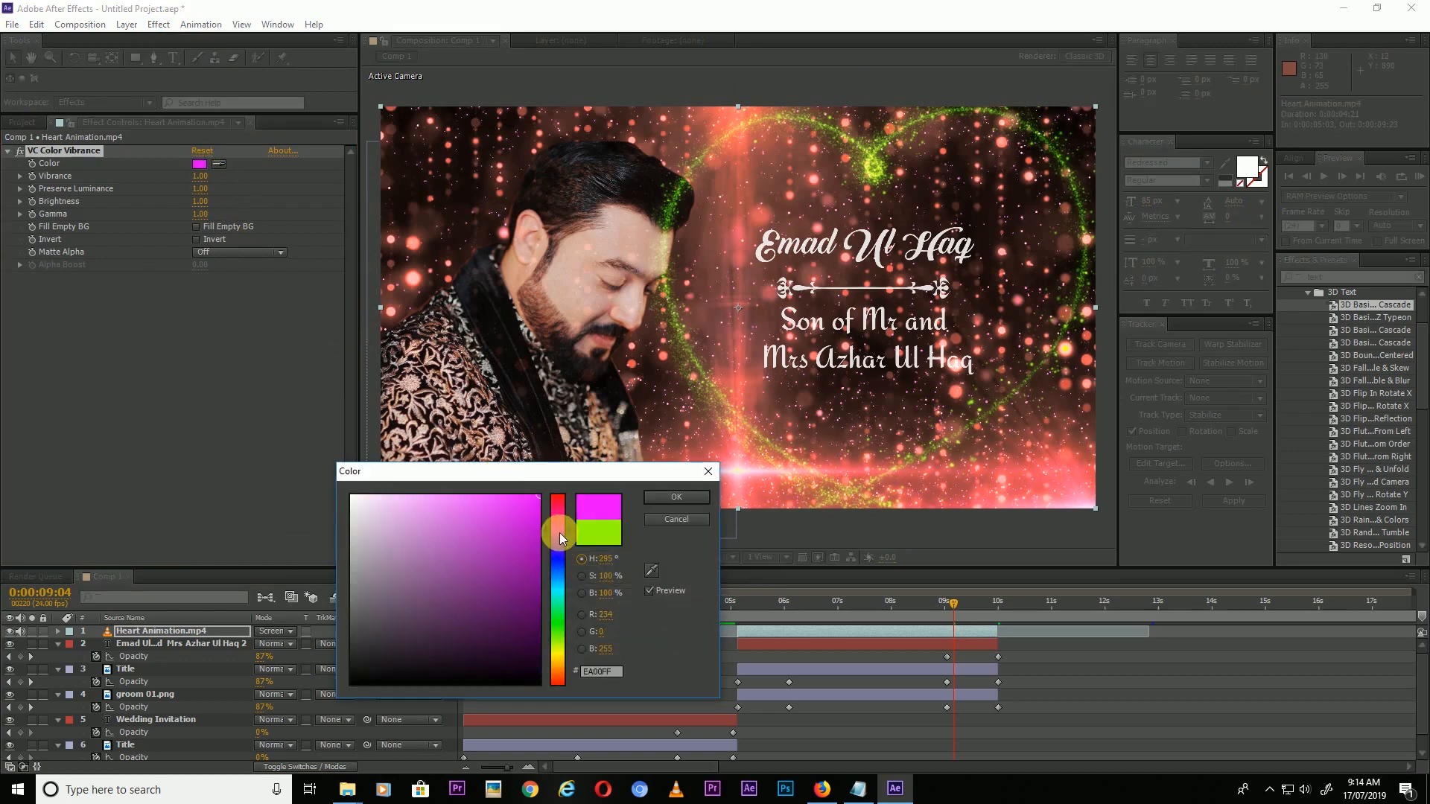
click(558, 495)
click(526, 501)
click(676, 499)
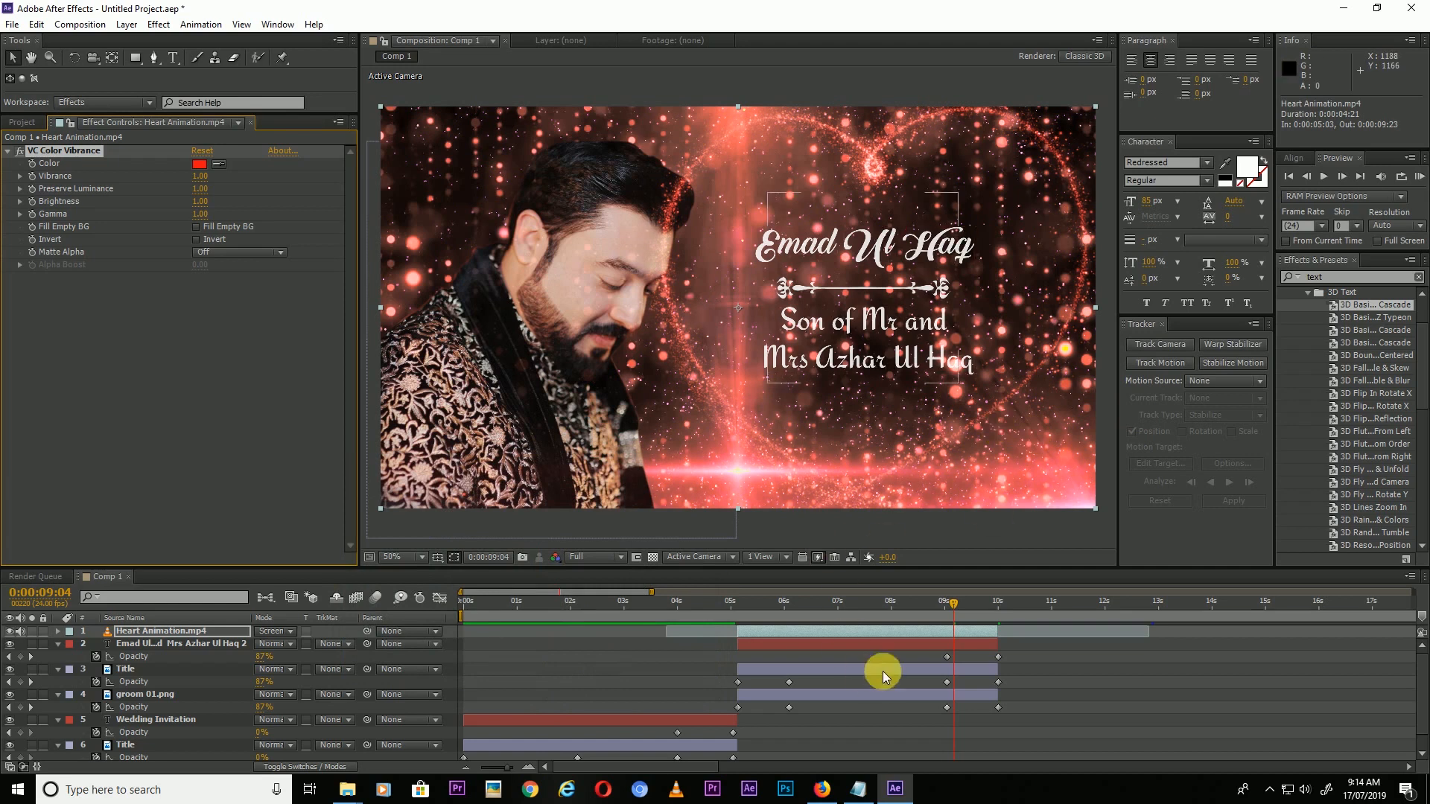
drag(718, 610, 987, 607)
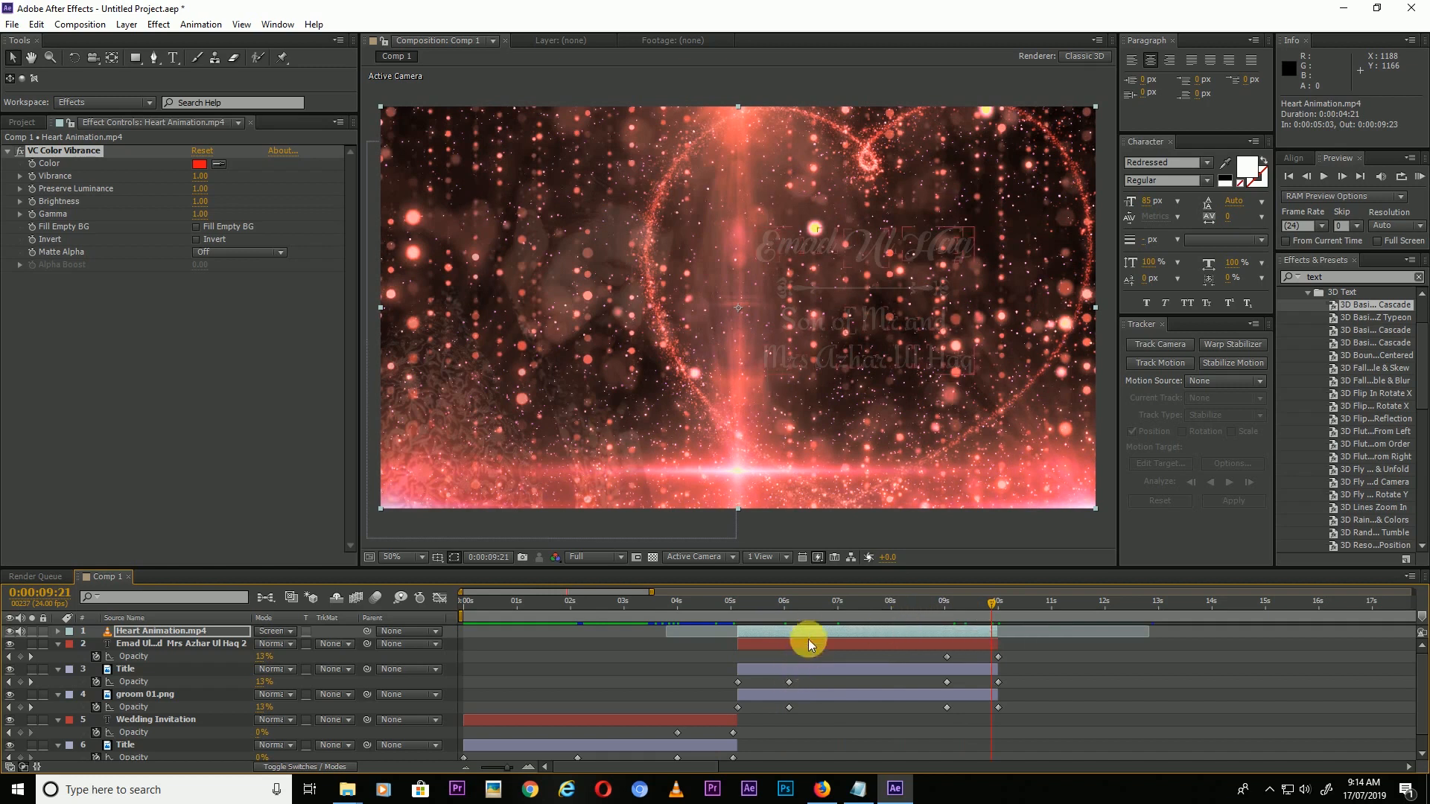
- Duplicate the groom section's heart, text, ornament and photo layers, stack the copies on top, start them at 0:00:09:23, and preview them
shift+click(799, 695)
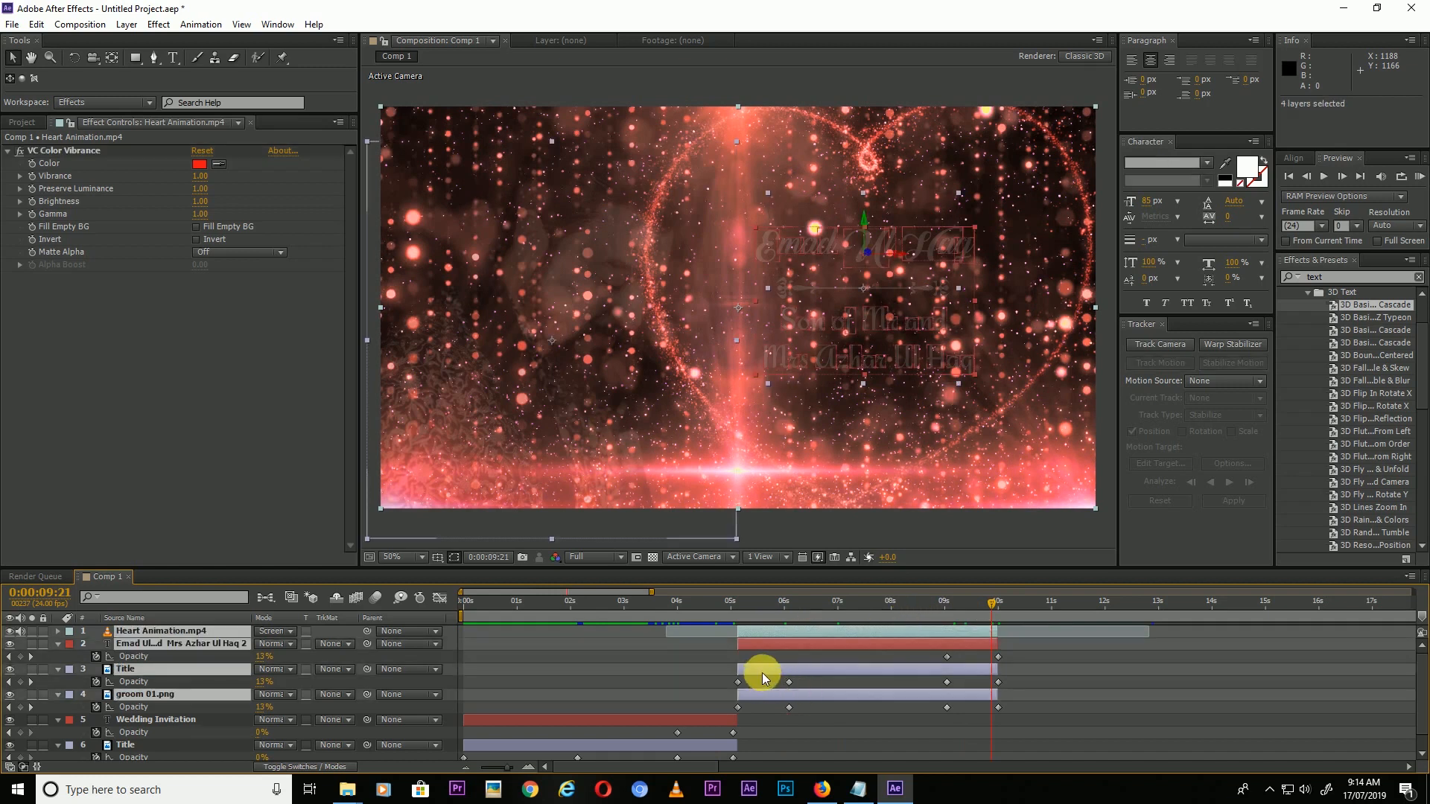
key(ctrl+d)
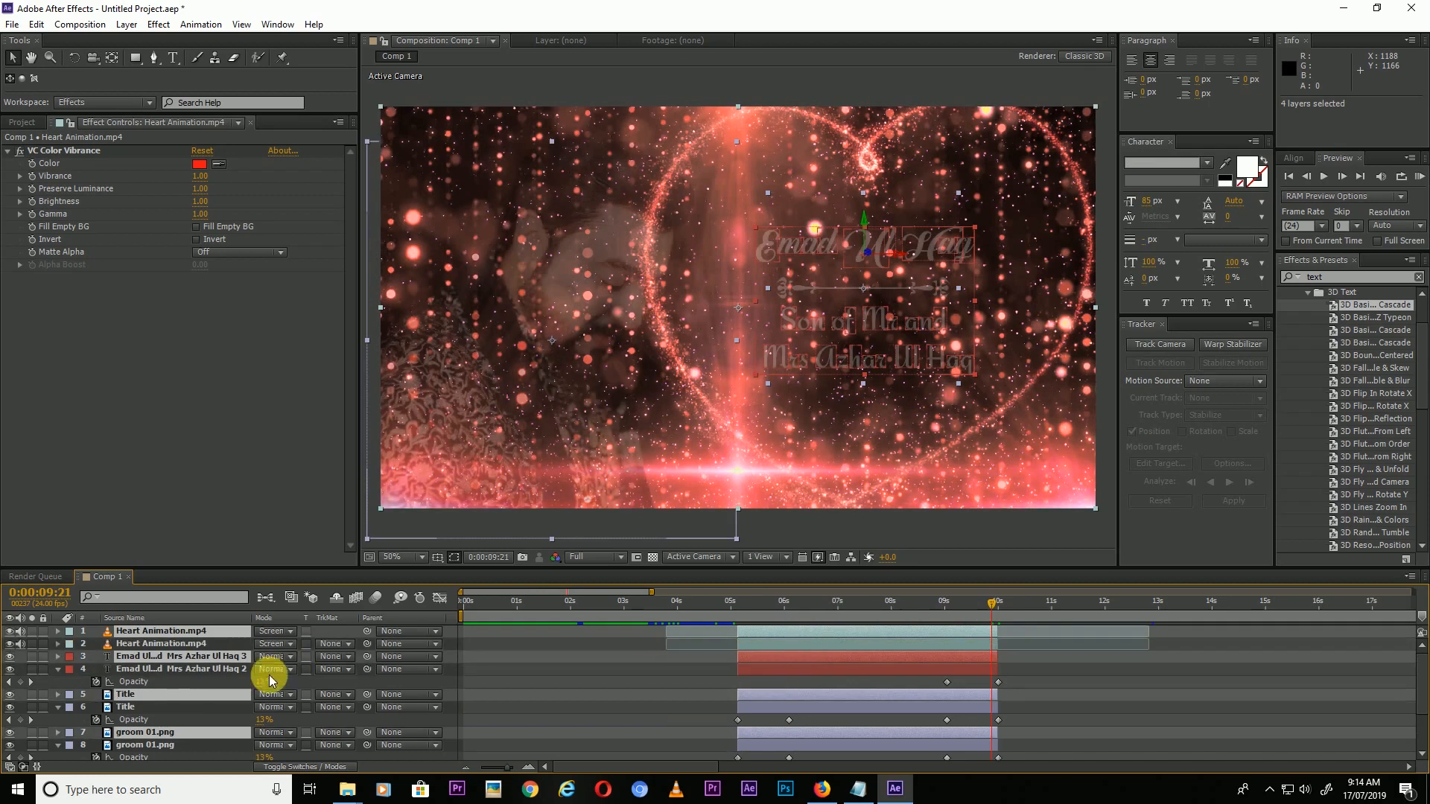
drag(194, 661, 191, 641)
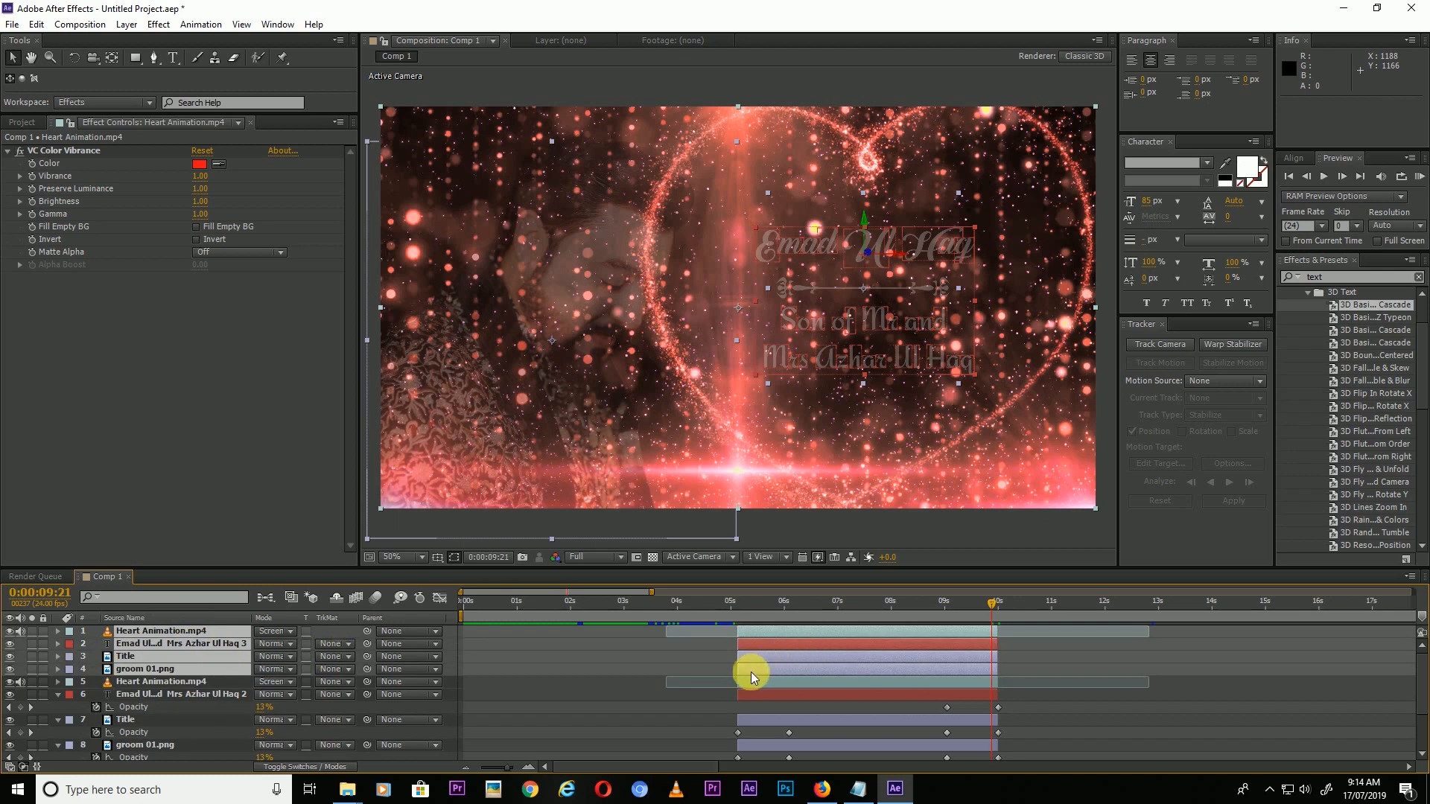
drag(745, 669, 1004, 664)
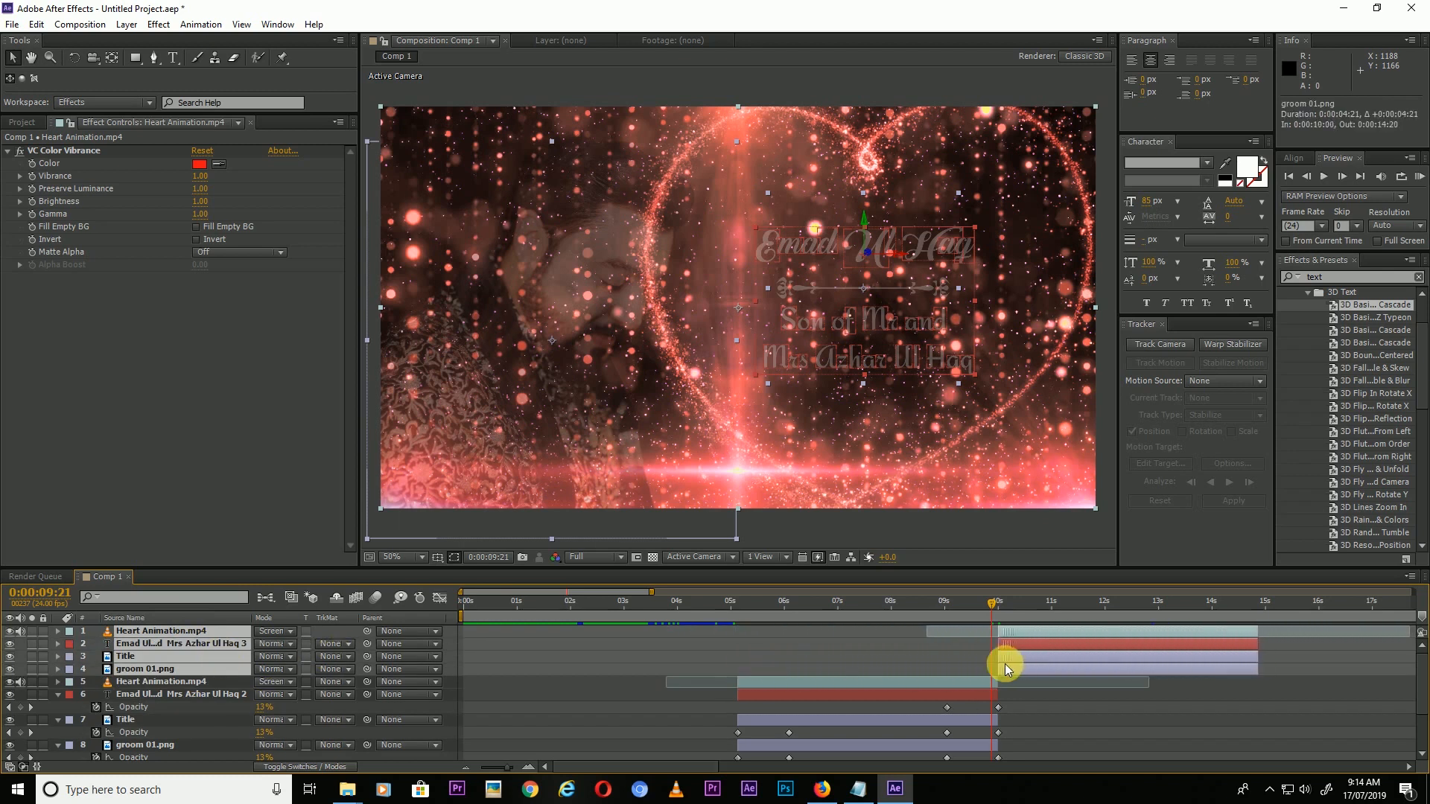
drag(1079, 599, 1109, 622)
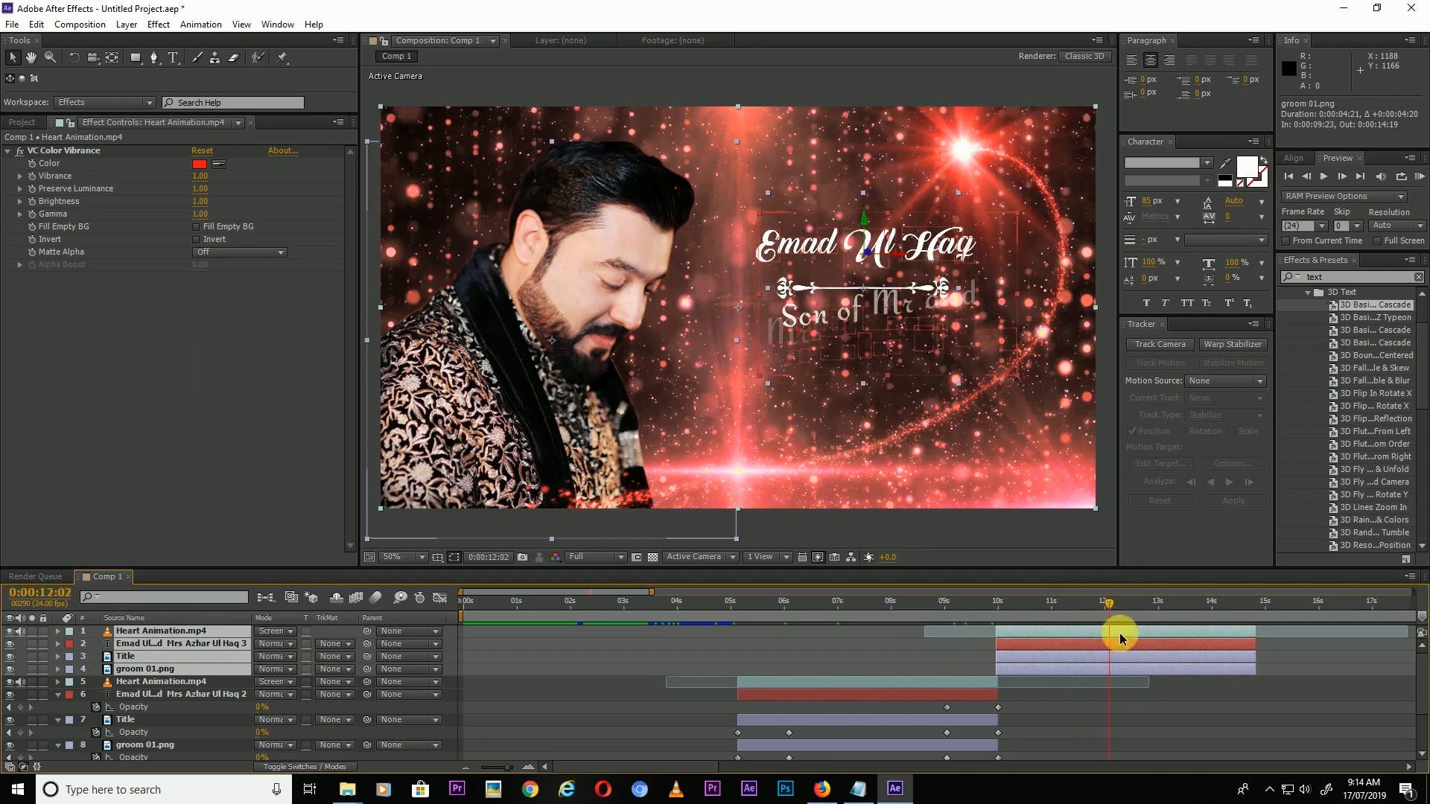
click(1147, 691)
click(1178, 605)
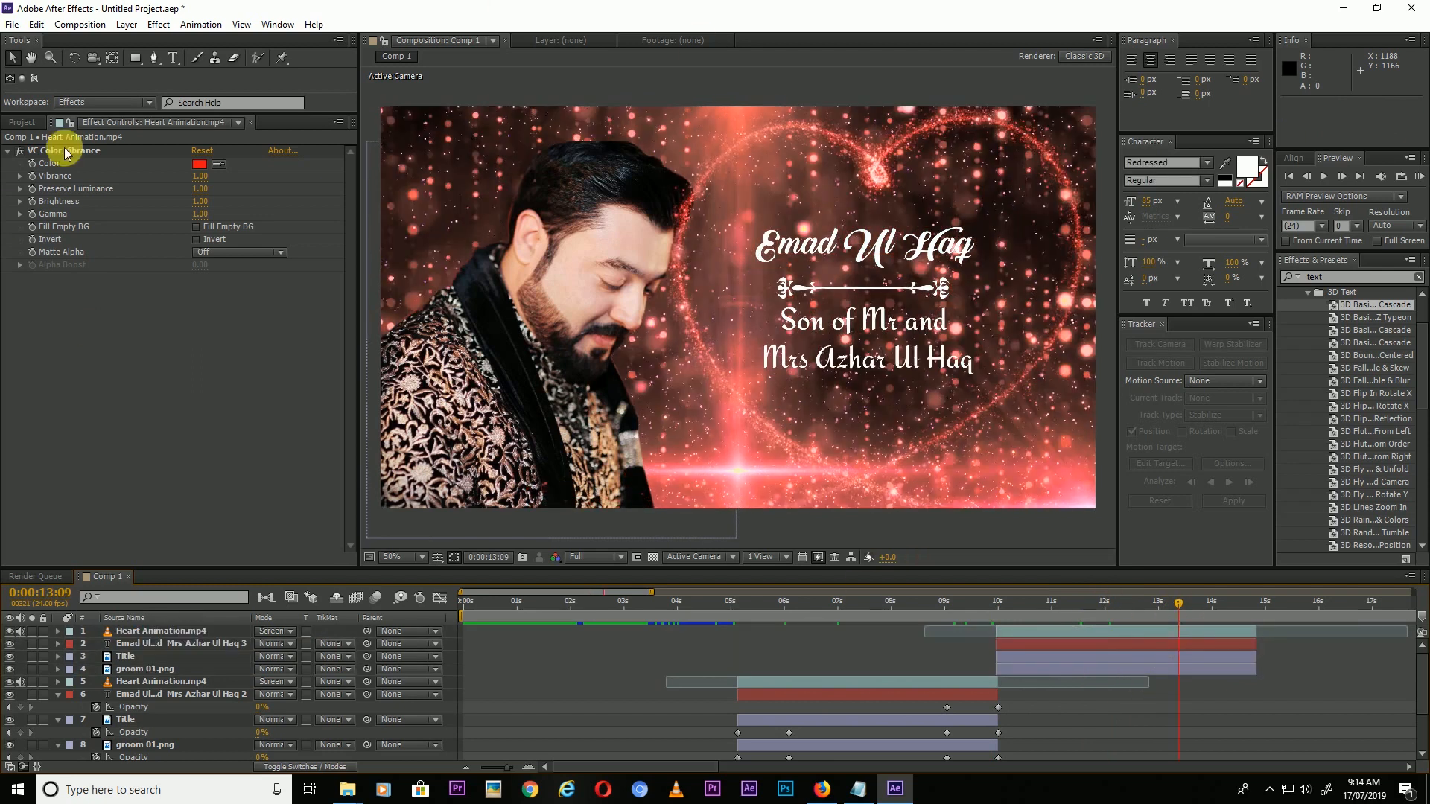
- Import the Bride.png image from the wedding invitation folder into the project
click(20, 123)
mouse_move(349, 788)
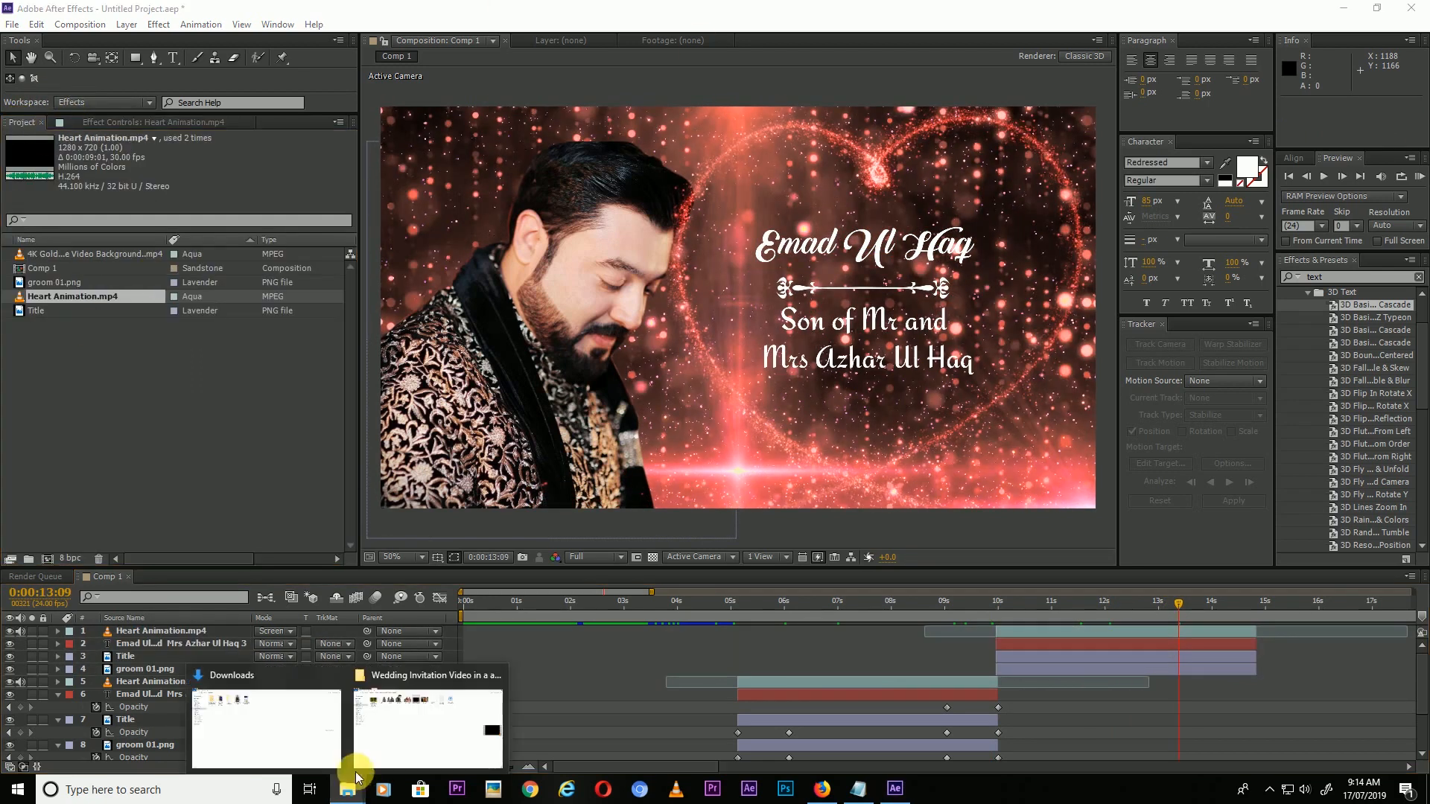
click(400, 730)
drag(295, 143, 217, 471)
- Toggle the visibility of the duplicated groom photo layer off and on to identify it
click(1043, 672)
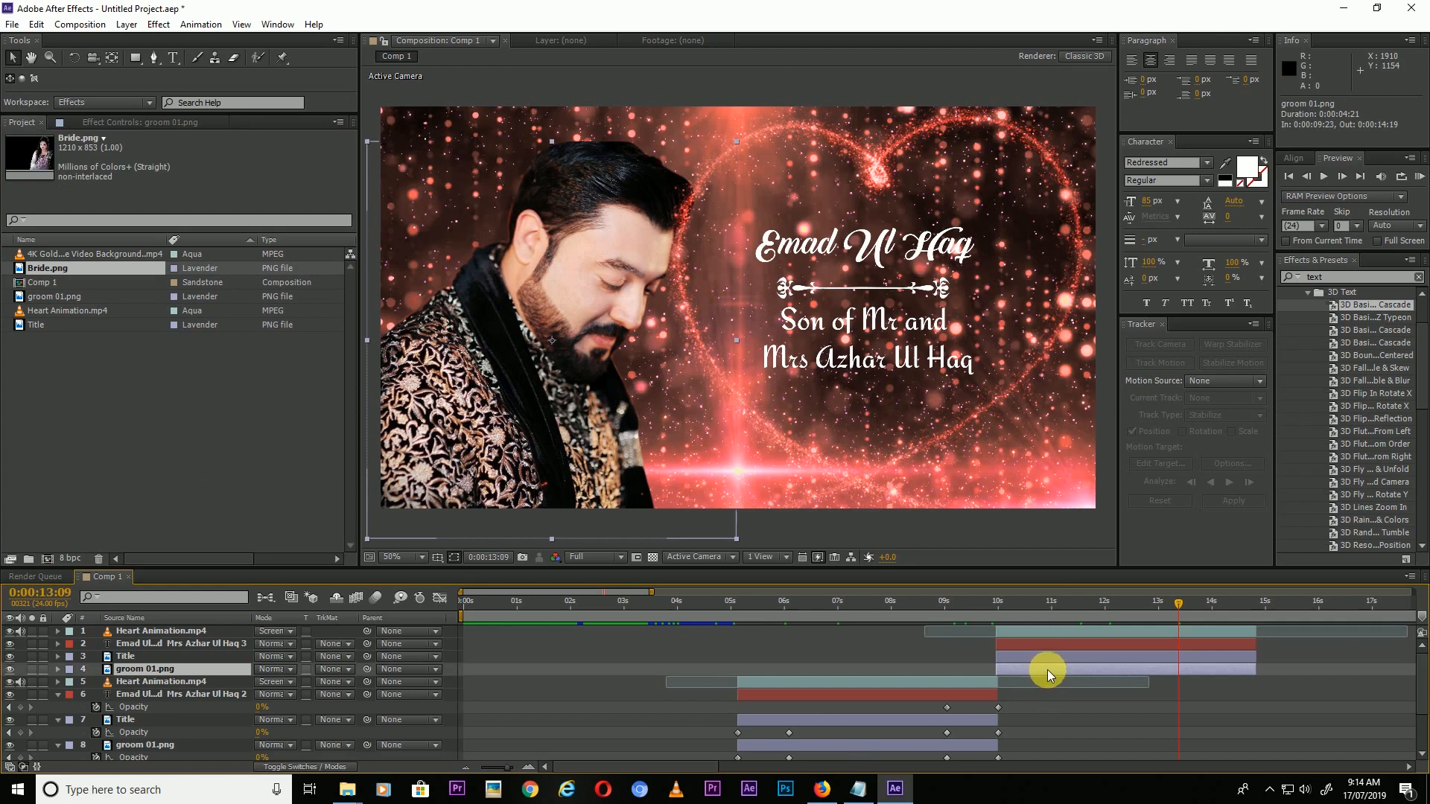
click(10, 669)
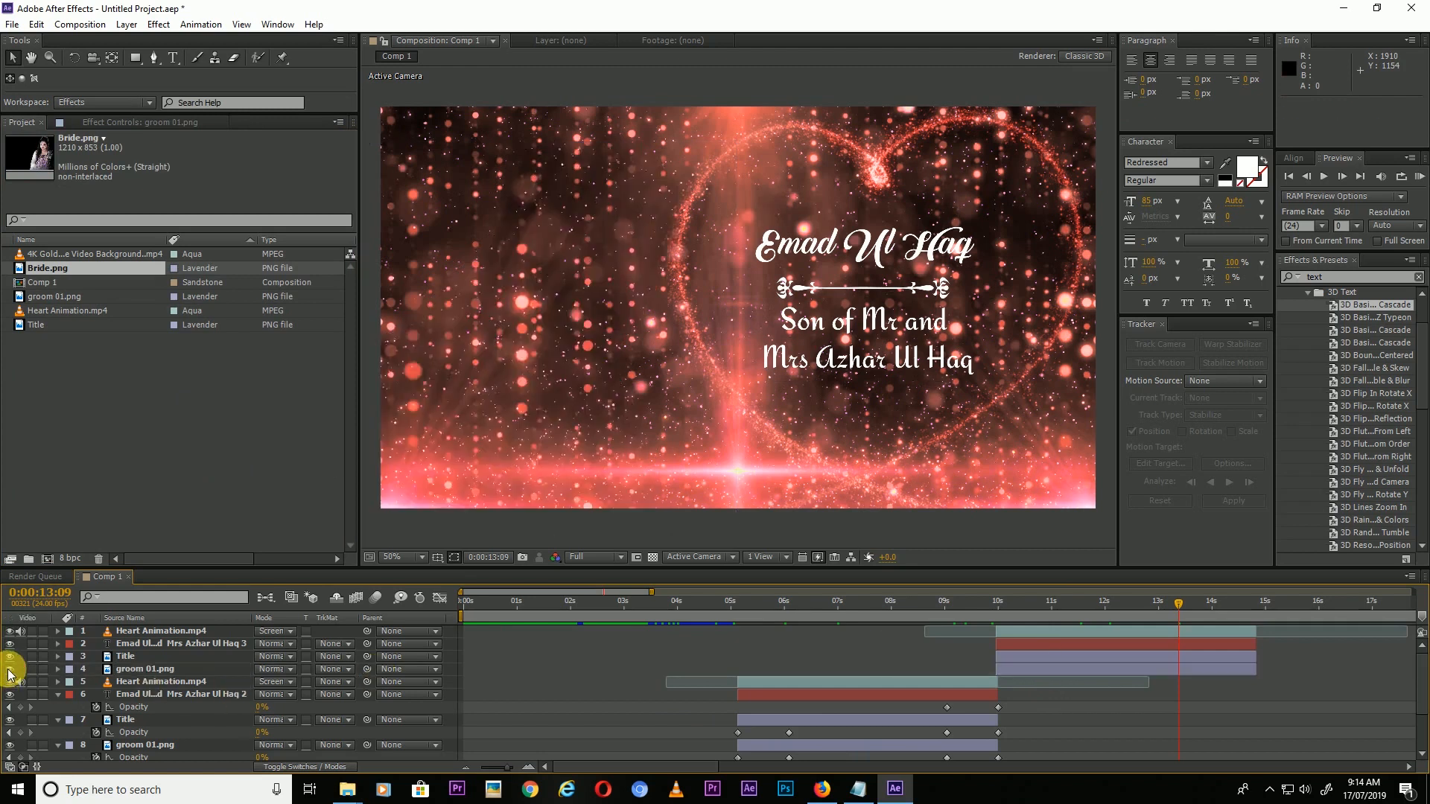
click(9, 669)
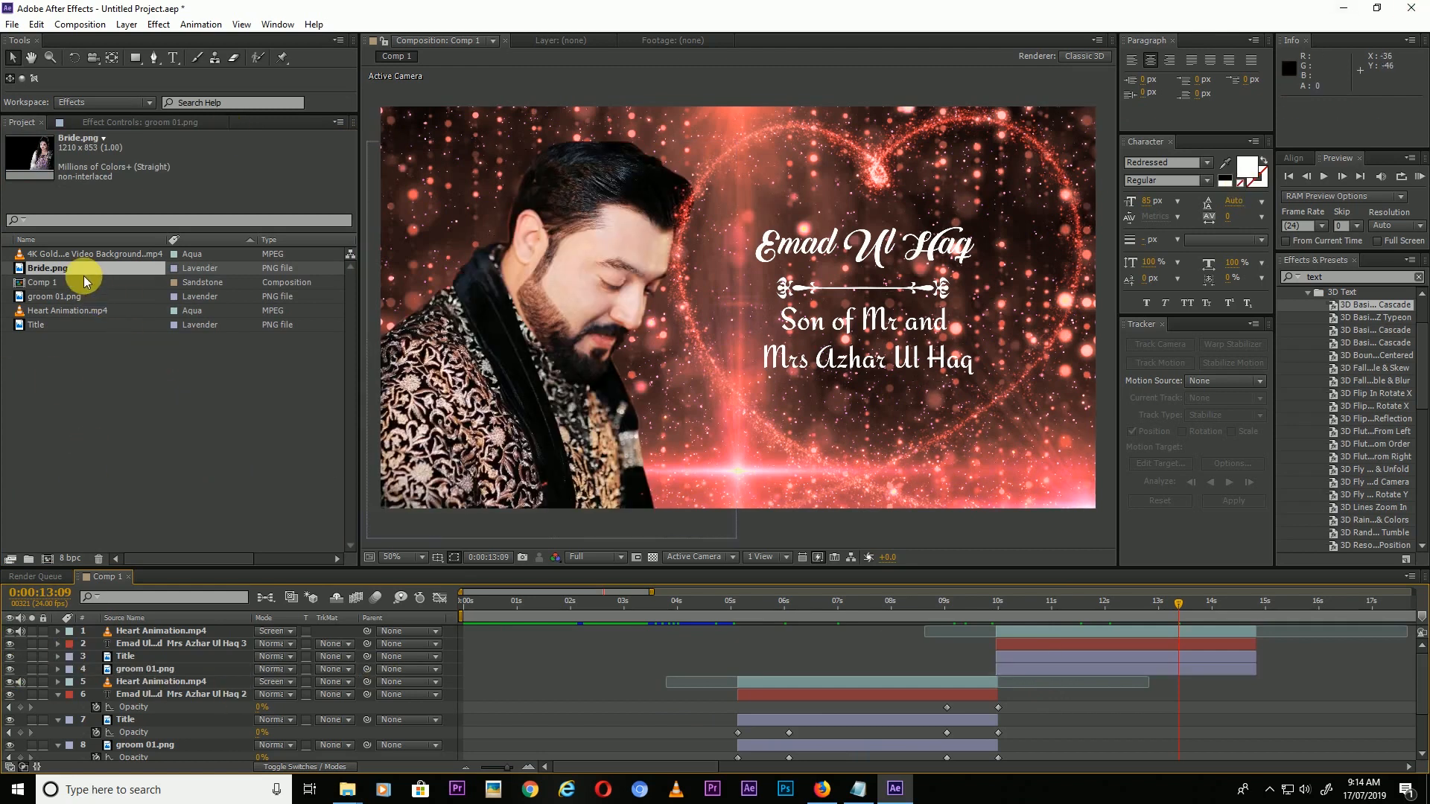
- Replace the duplicated groom photo with Bride.png and move it to the right side of the frame, at about 1176, 620
drag(52, 272, 139, 601)
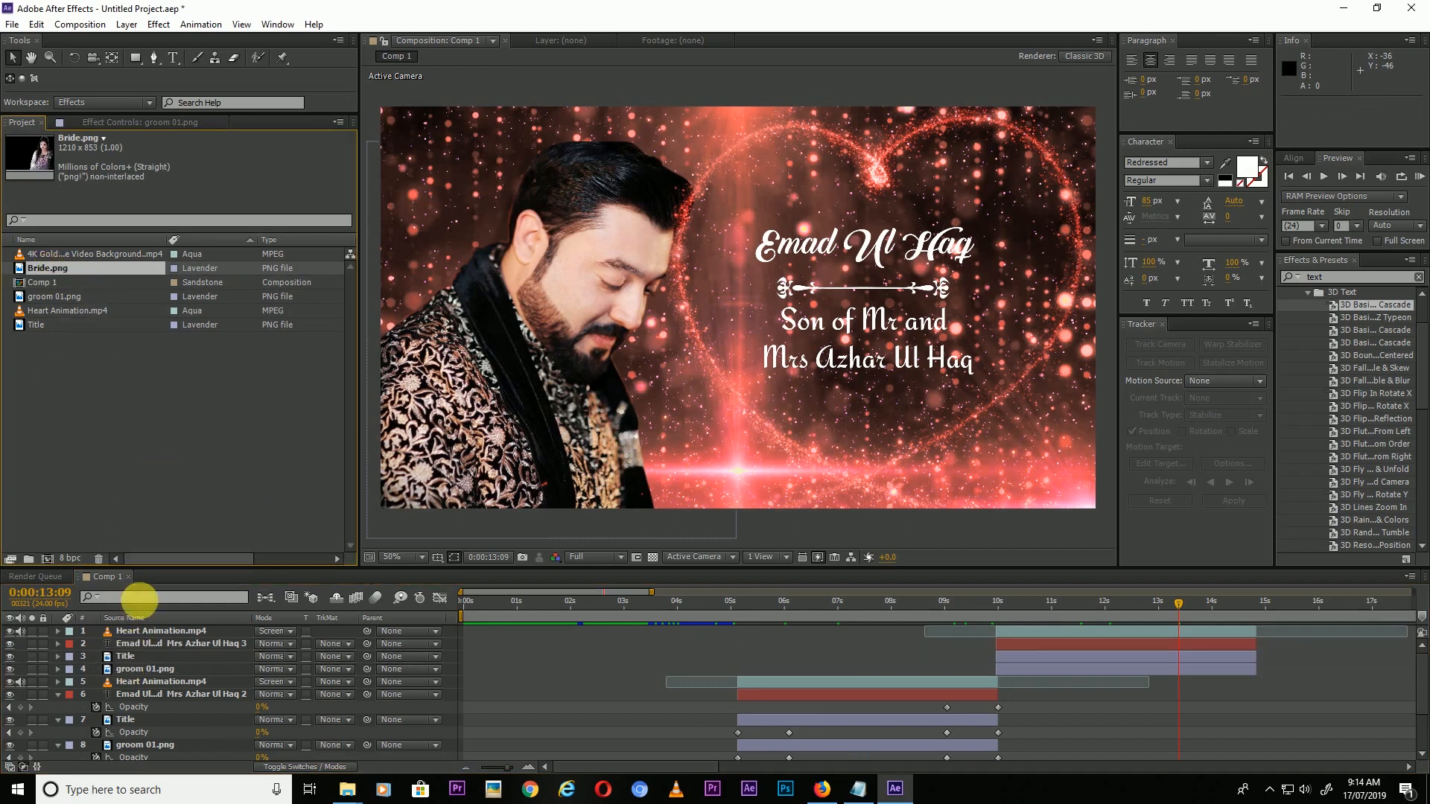
click(142, 670)
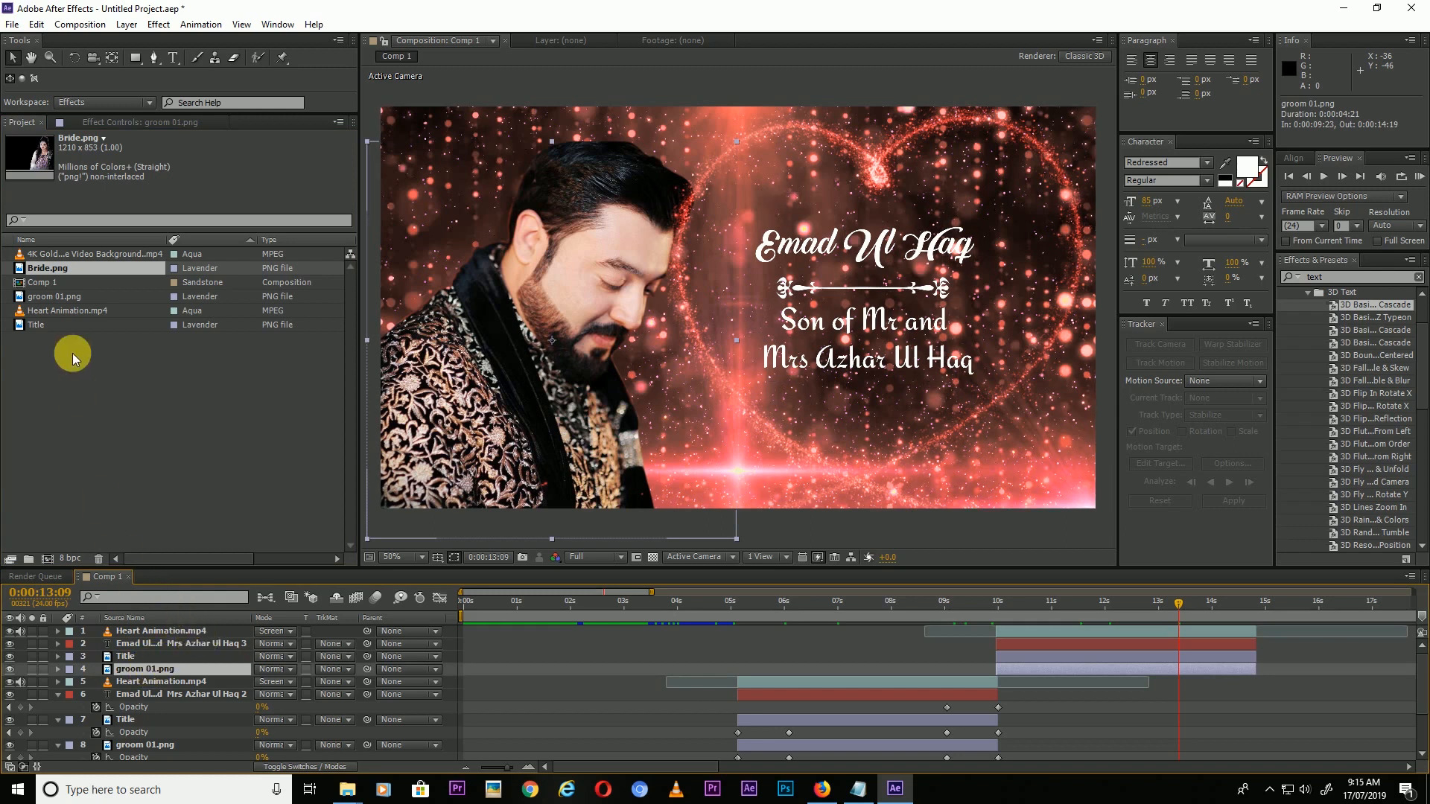
drag(52, 268, 126, 674)
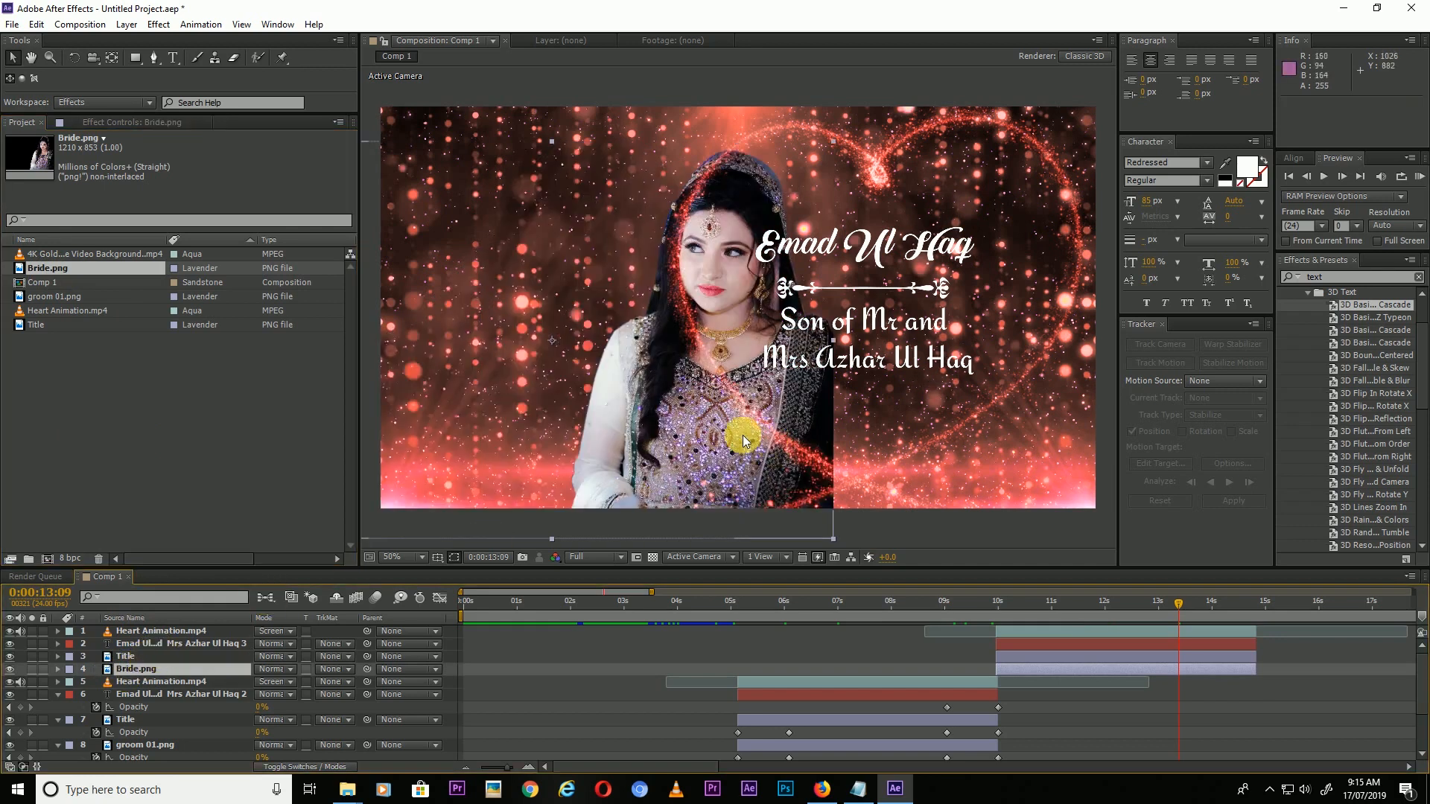
drag(681, 463, 1026, 475)
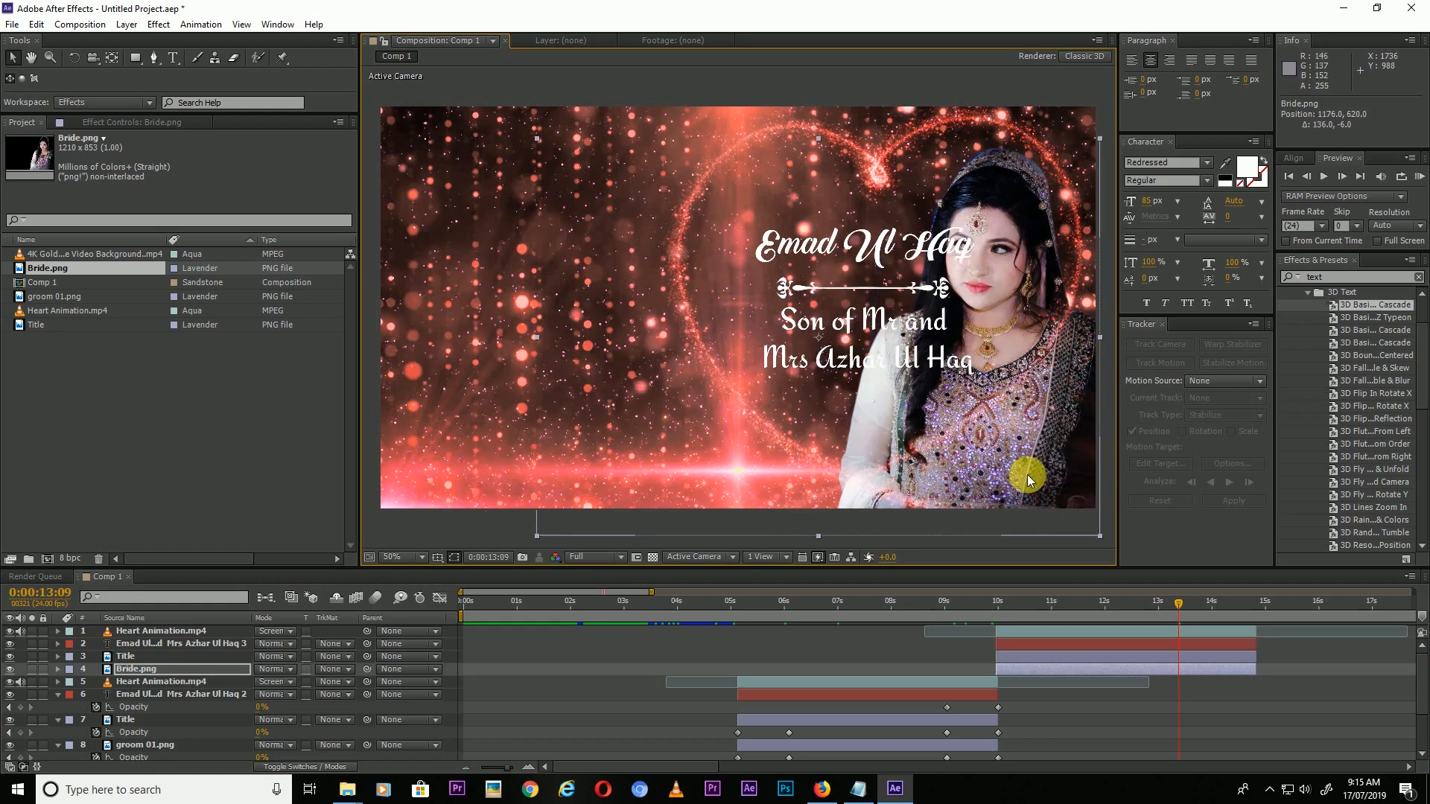
- Move the bride section's text, ornament and heart animation together to the left side of the frame, clear of the bride's photo
click(1057, 644)
ctrl+click(1047, 657)
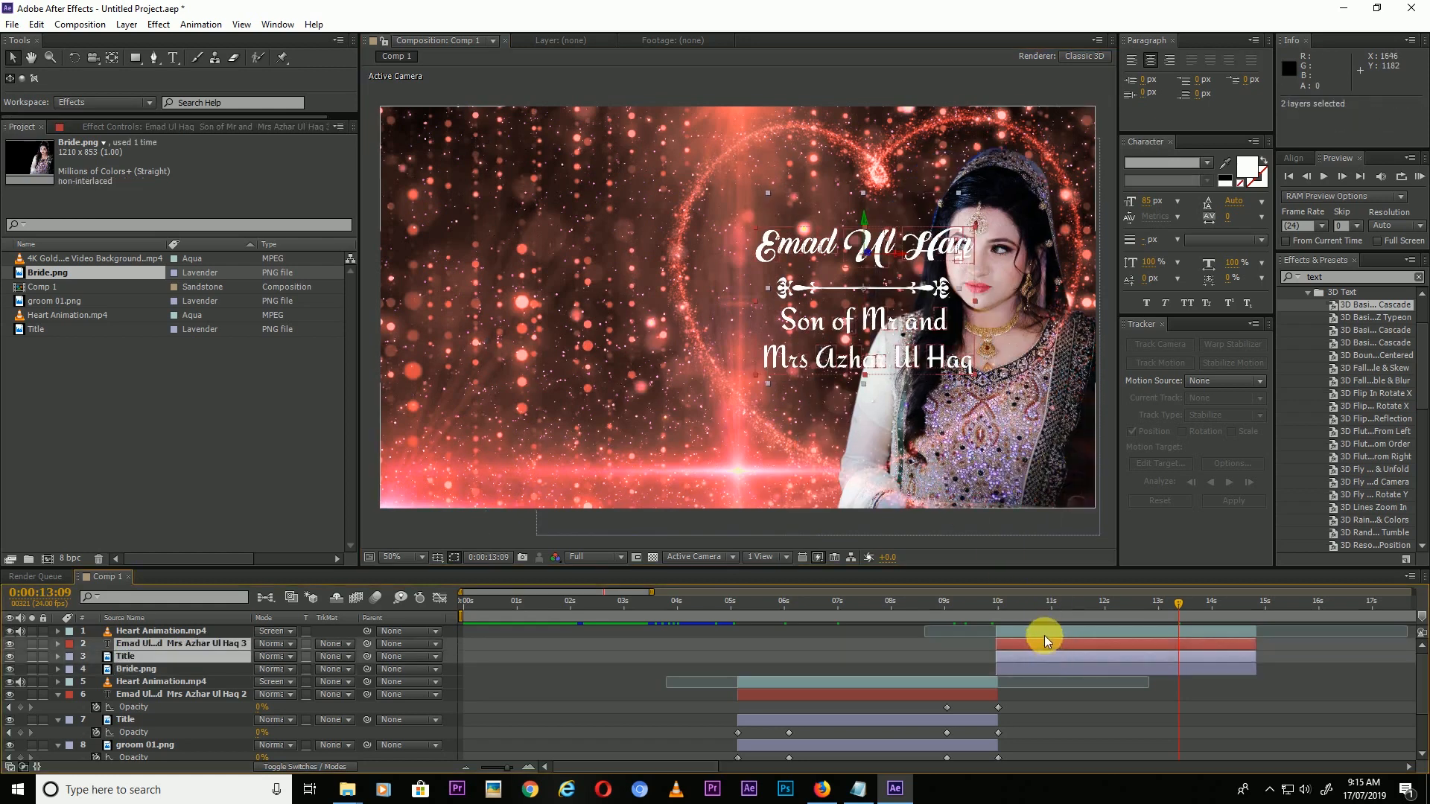
ctrl+click(1044, 636)
drag(830, 346, 633, 347)
click(1047, 739)
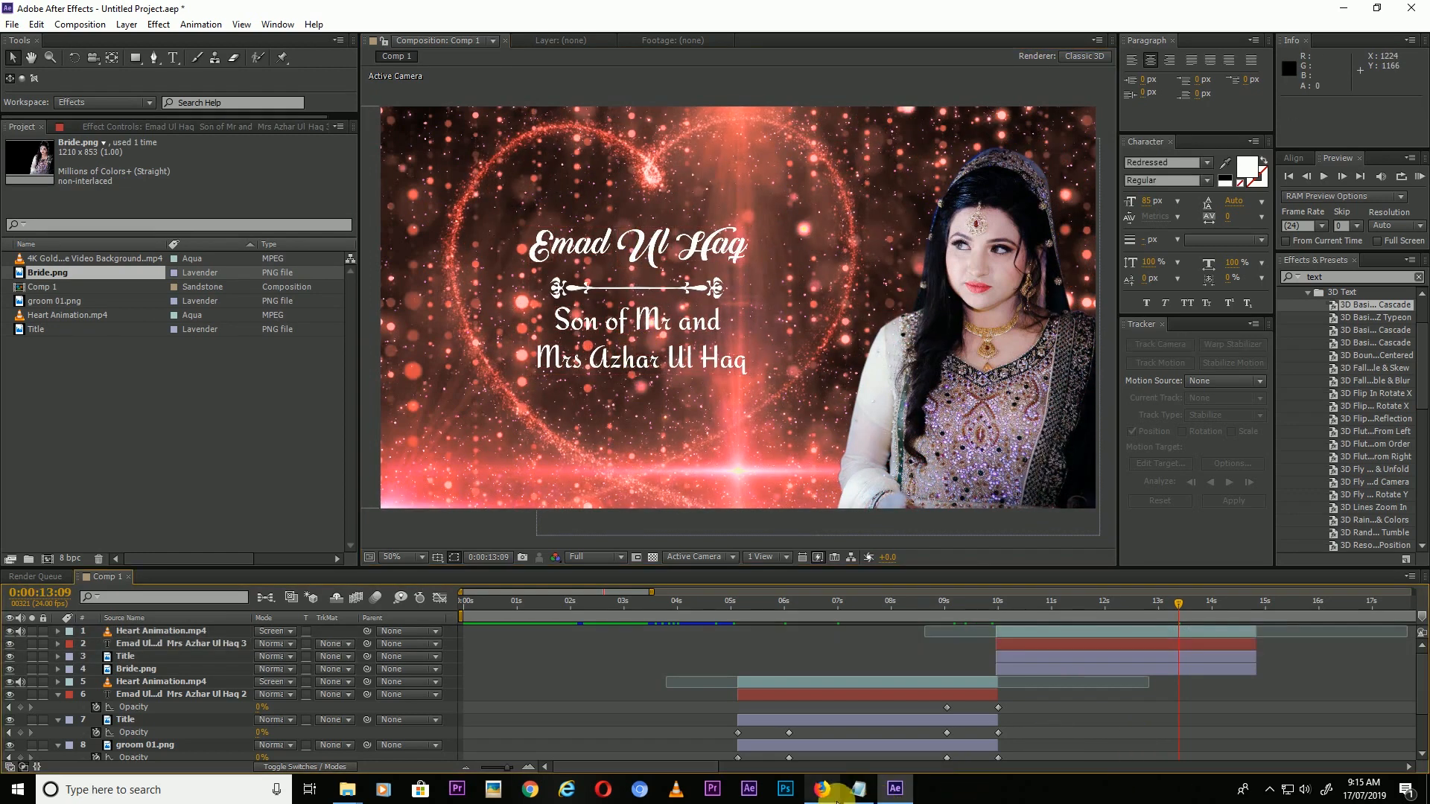
- Copy the bride's full name from the Notepad document and paste it over the groom's name in the bride section's text
click(858, 789)
drag(932, 322, 1087, 324)
key(ctrl+c)
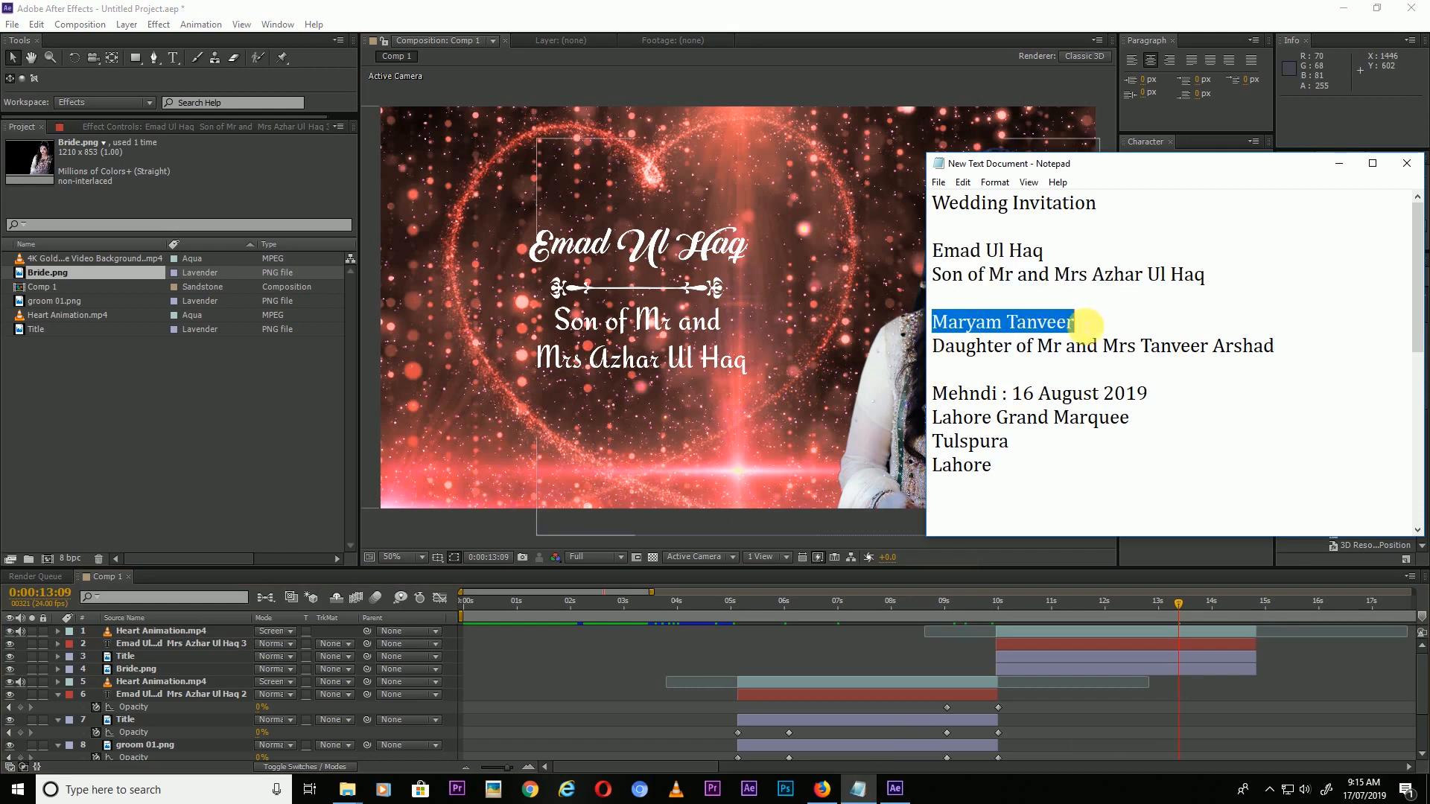
click(173, 57)
drag(531, 251, 837, 246)
key(ctrl+v)
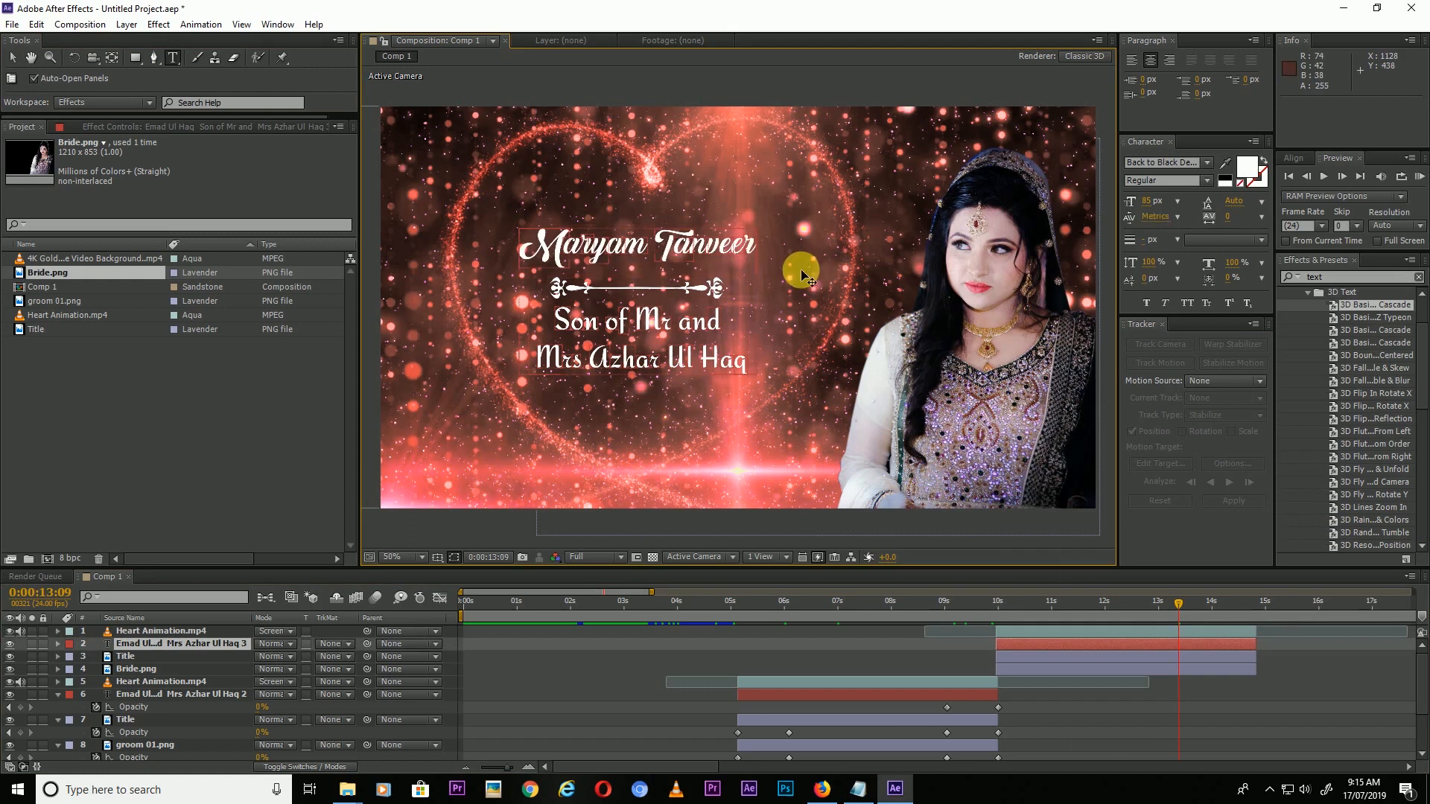
- Replace the "Son of" lines with the "Daughter of" line from the Notepad document, broken into two lines after "Mr and"
click(860, 791)
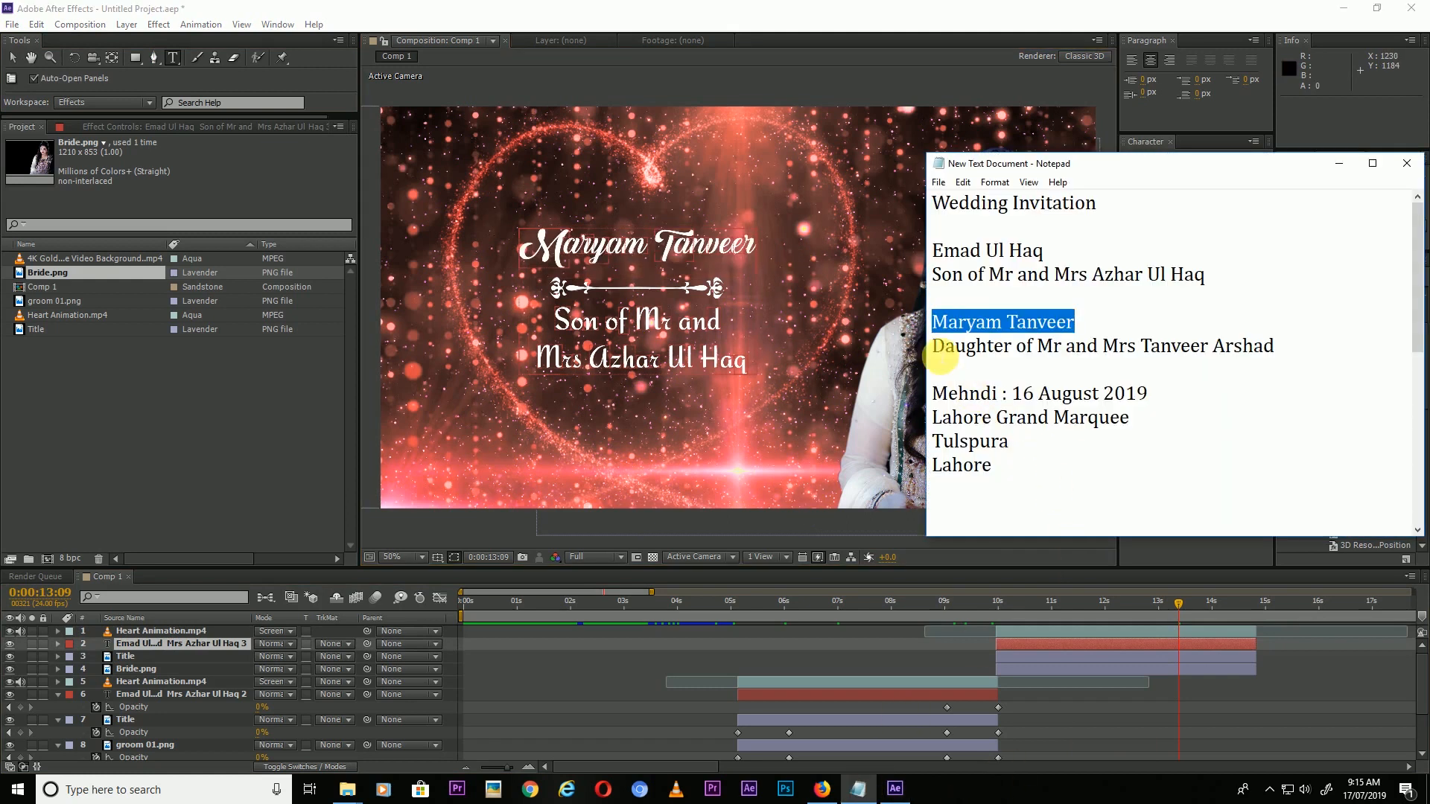
drag(936, 348, 1290, 350)
key(ctrl+c)
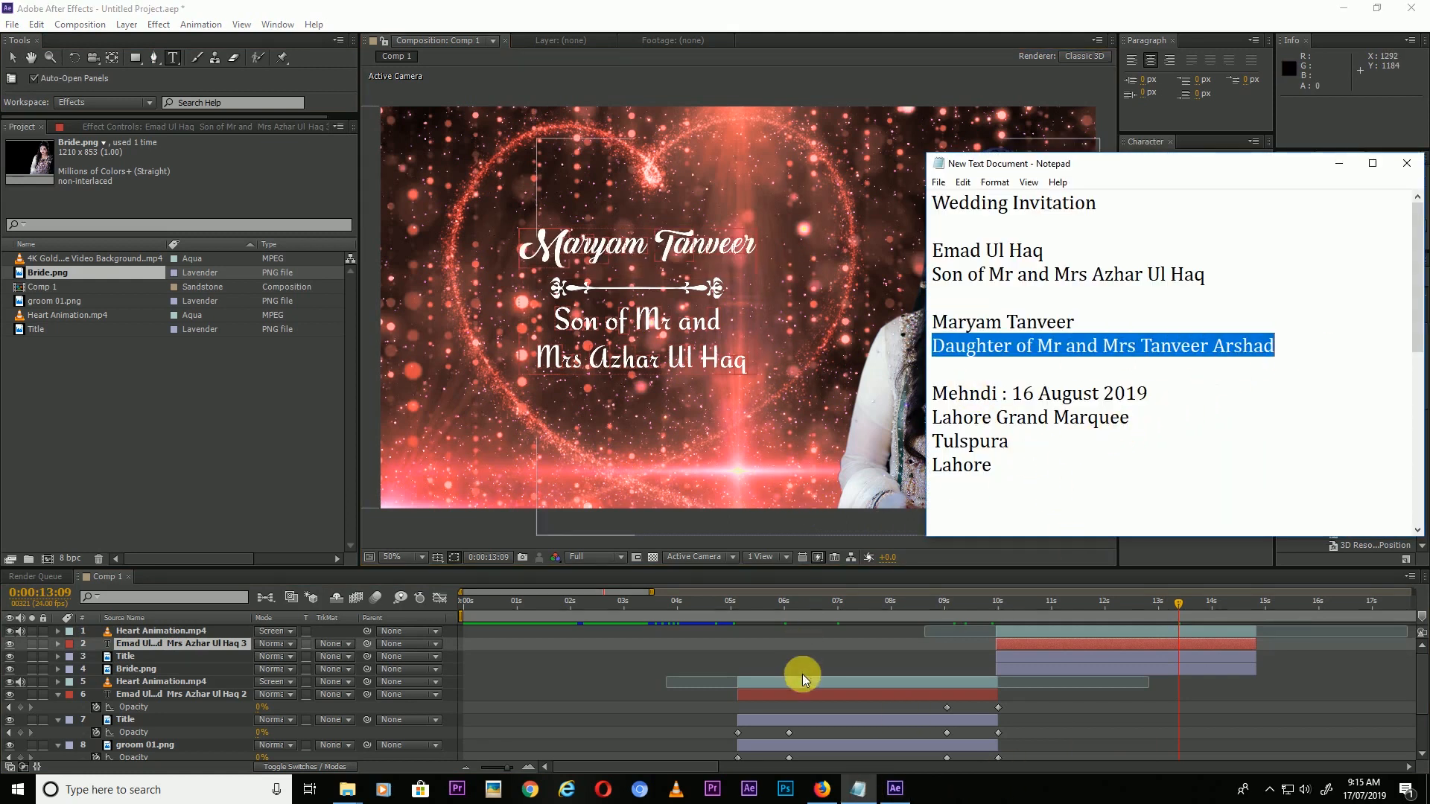
click(858, 789)
drag(565, 323, 794, 381)
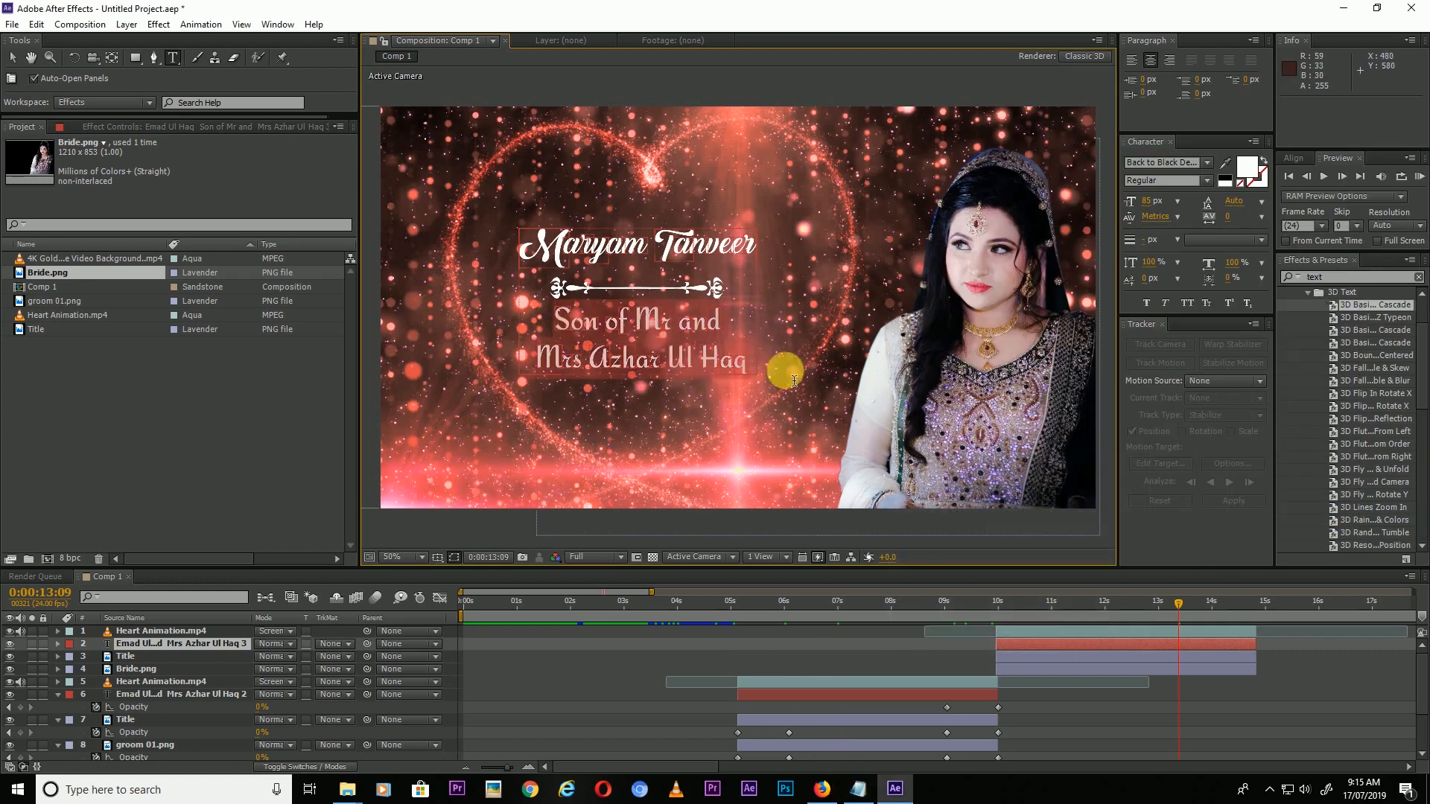
key(ctrl+v)
click(656, 347)
key(Return)
click(13, 57)
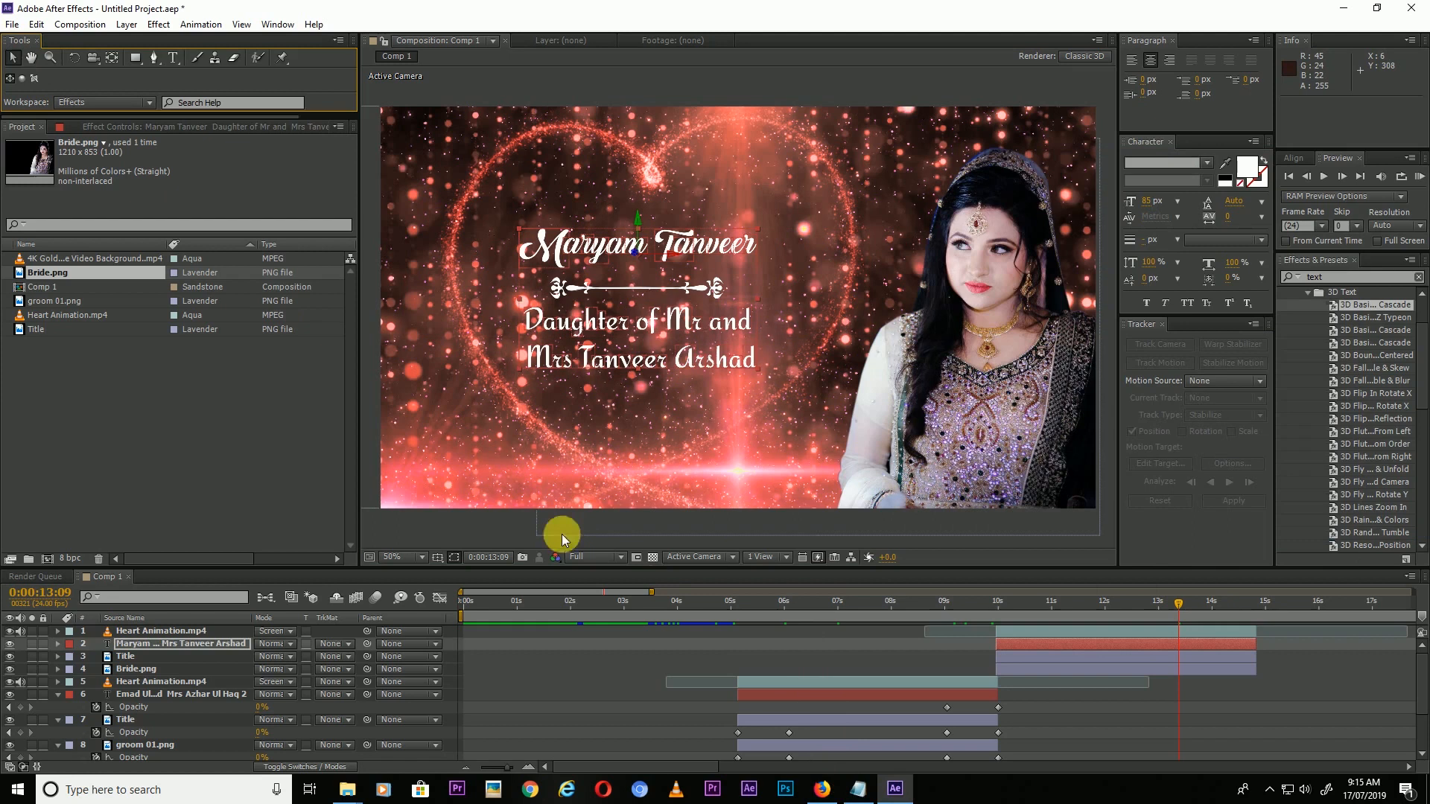
- Copy the four Mehndi event lines, with the date and venue, from the Notepad document
drag(843, 605, 1156, 603)
click(860, 786)
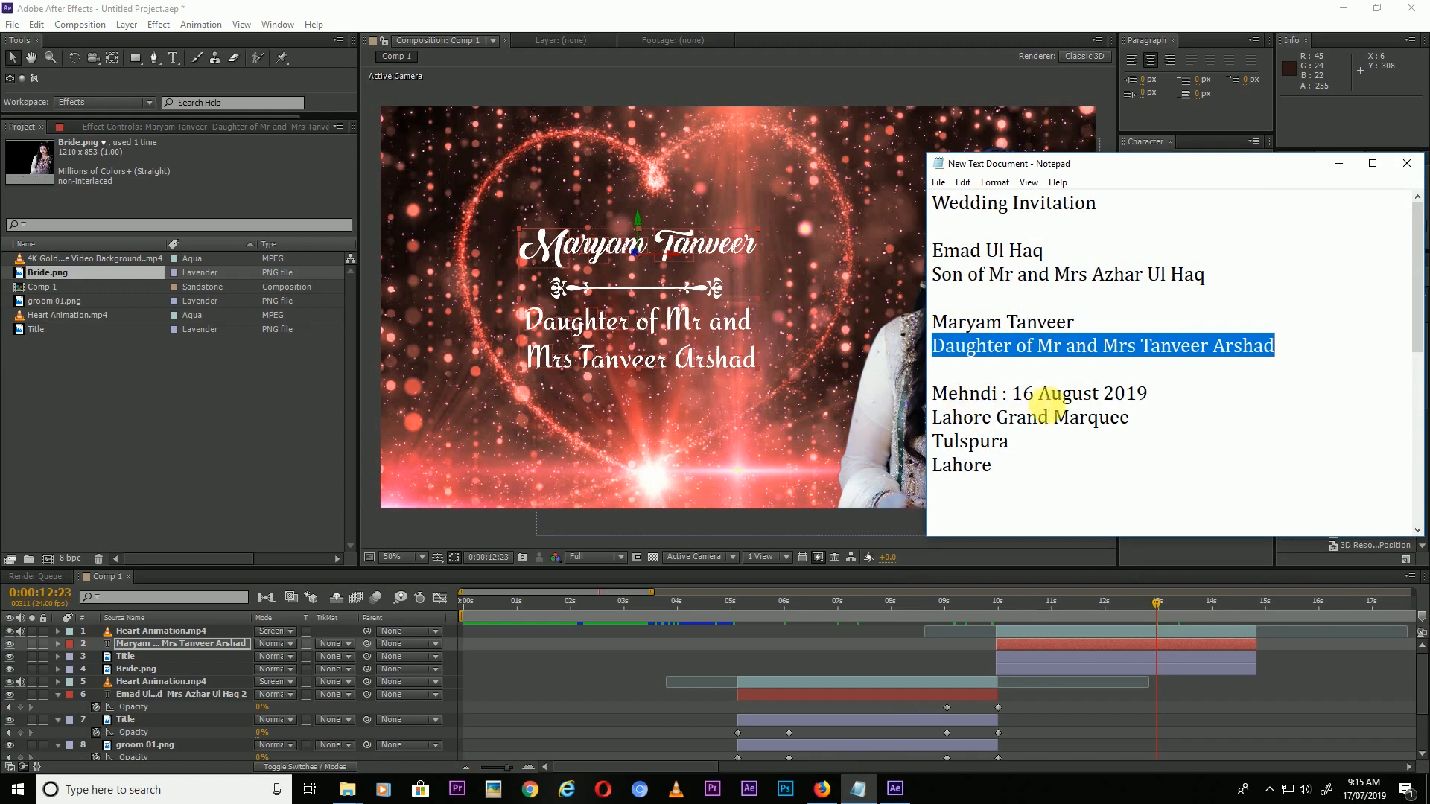
scroll(1037, 447, down, 2)
scroll(1037, 456, down, 1)
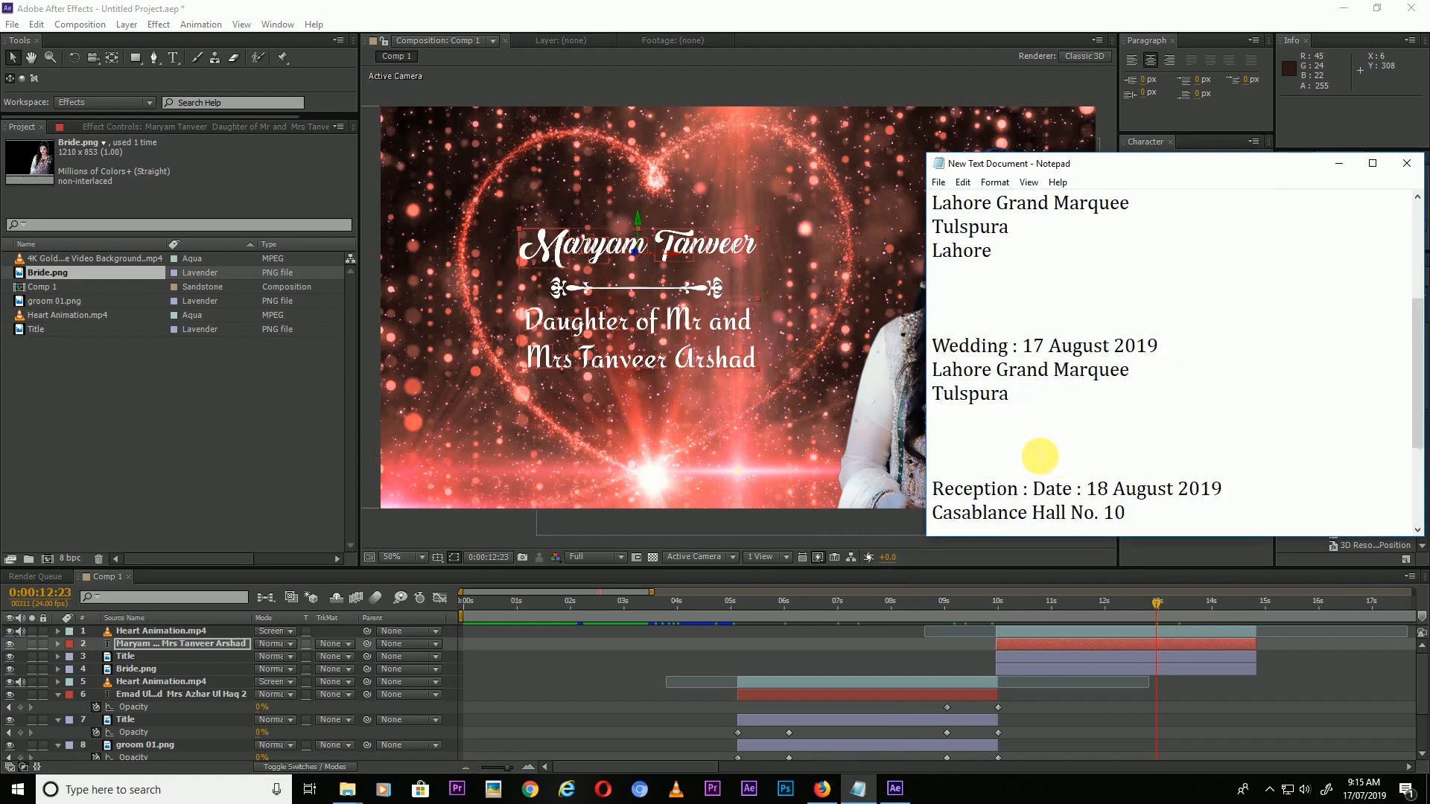
scroll(991, 432, up, 3)
drag(935, 393, 1020, 402)
key(ctrl+c)
scroll(1005, 335, up, 2)
click(995, 322)
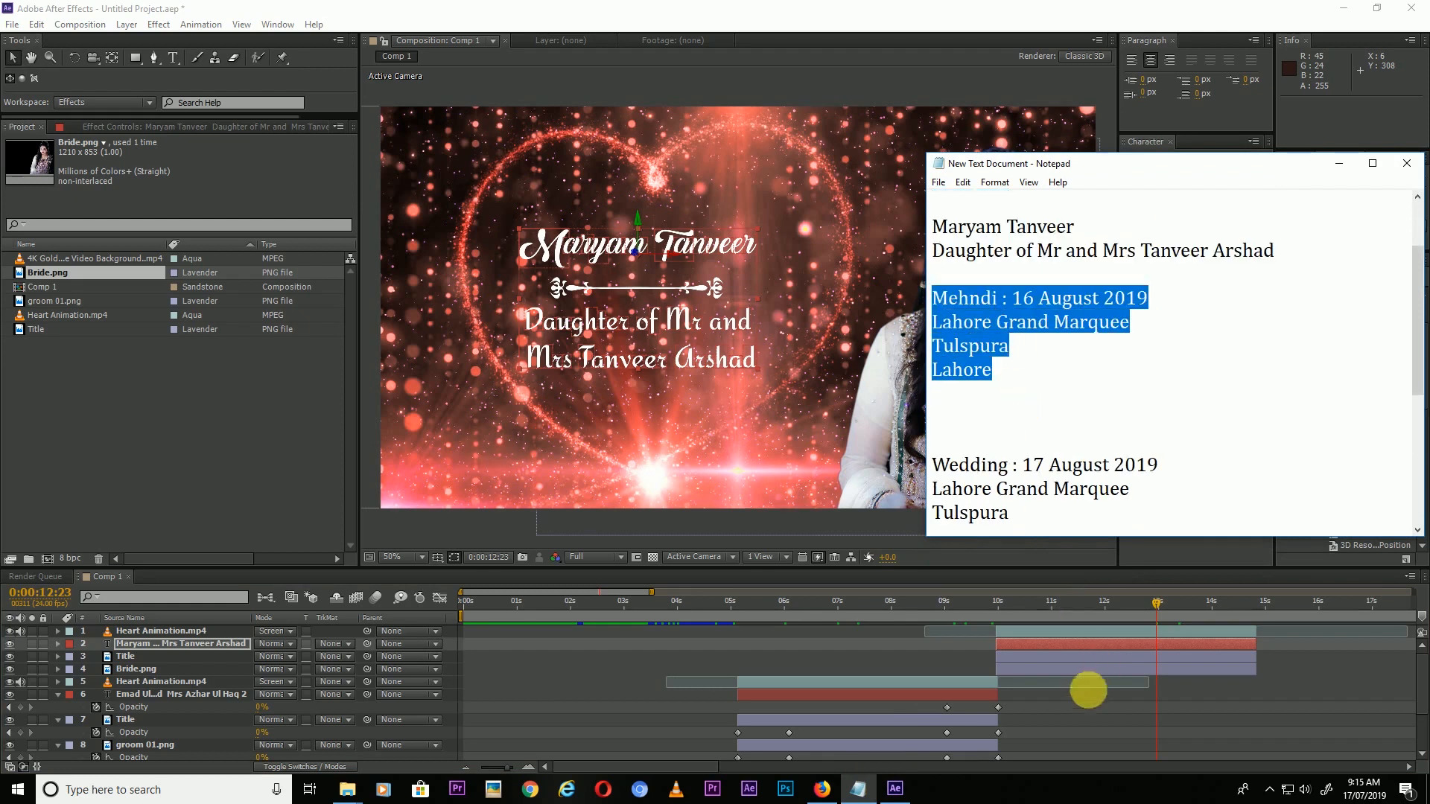
- Create a text layer from the copied Mehndi details at 0:00:14:20 and move it to about 828, 416
drag(708, 766, 766, 766)
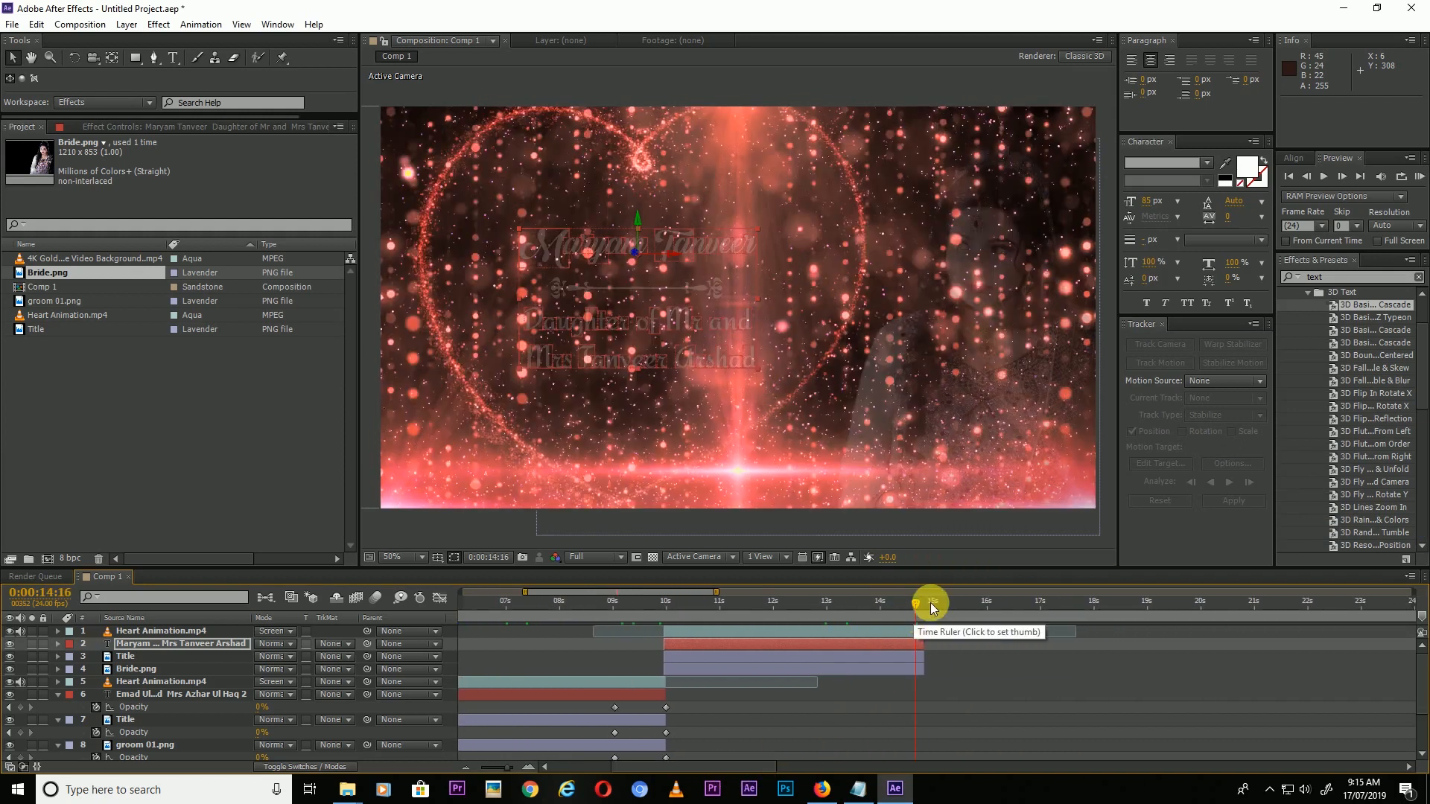
click(927, 604)
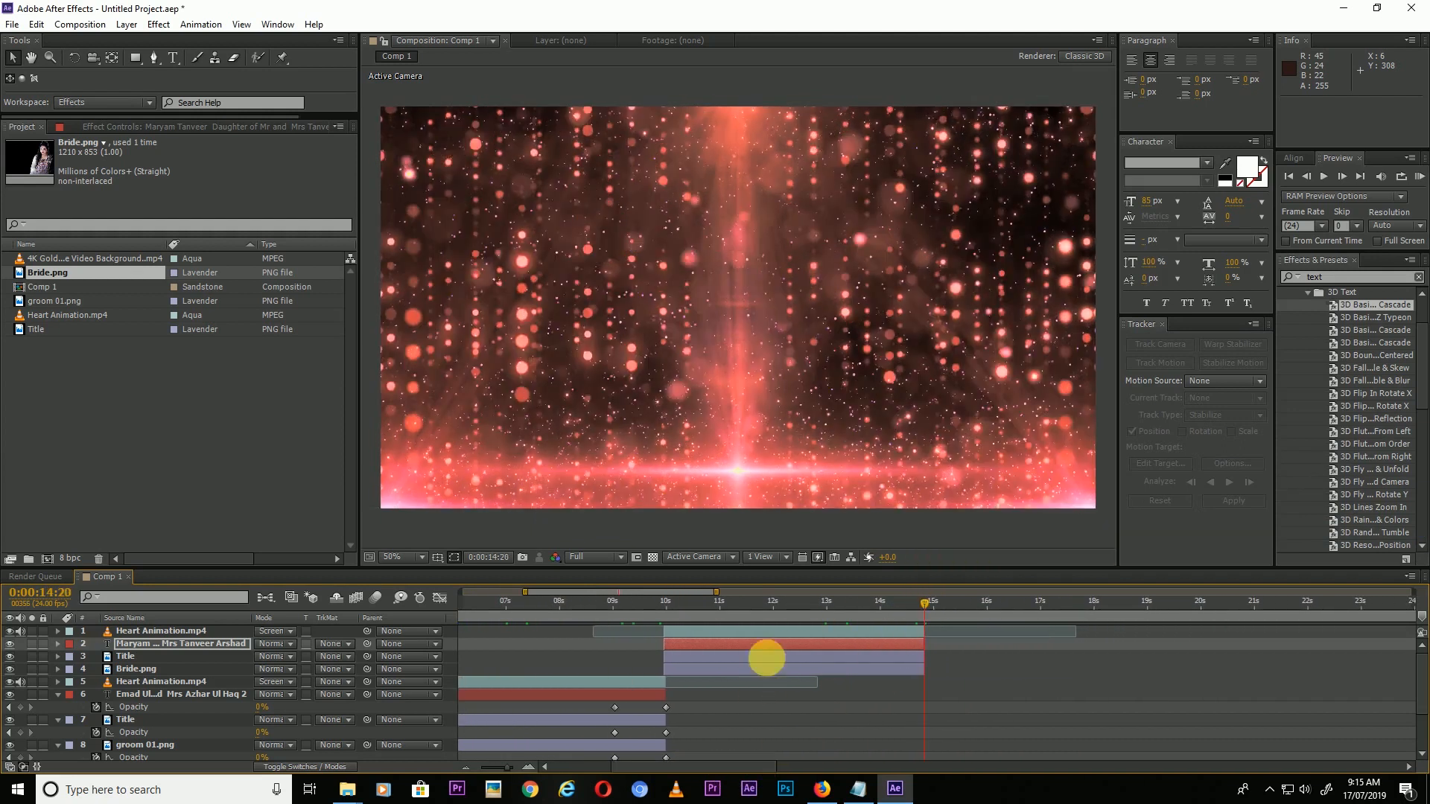
click(175, 60)
click(623, 242)
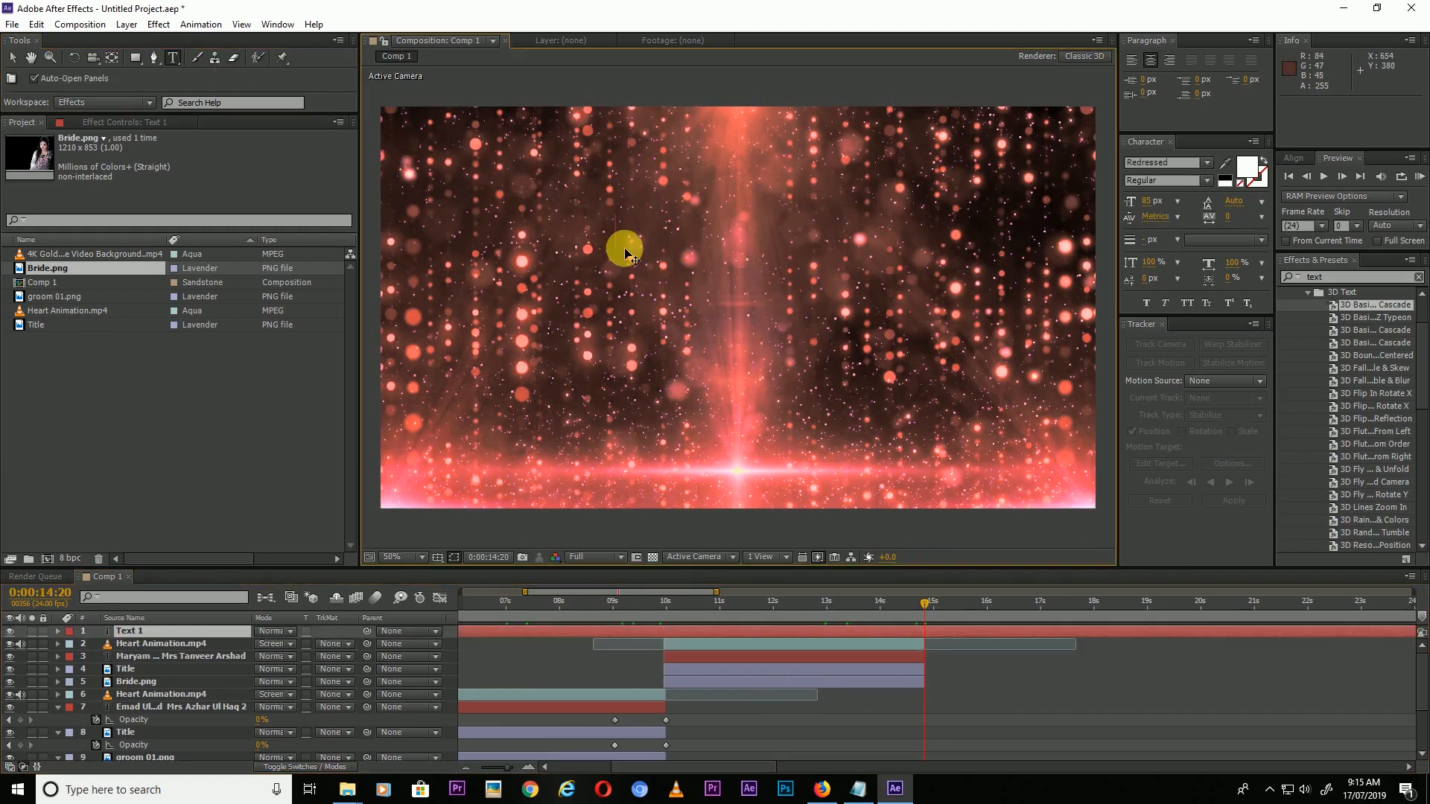
key(ctrl+v)
drag(552, 237, 626, 257)
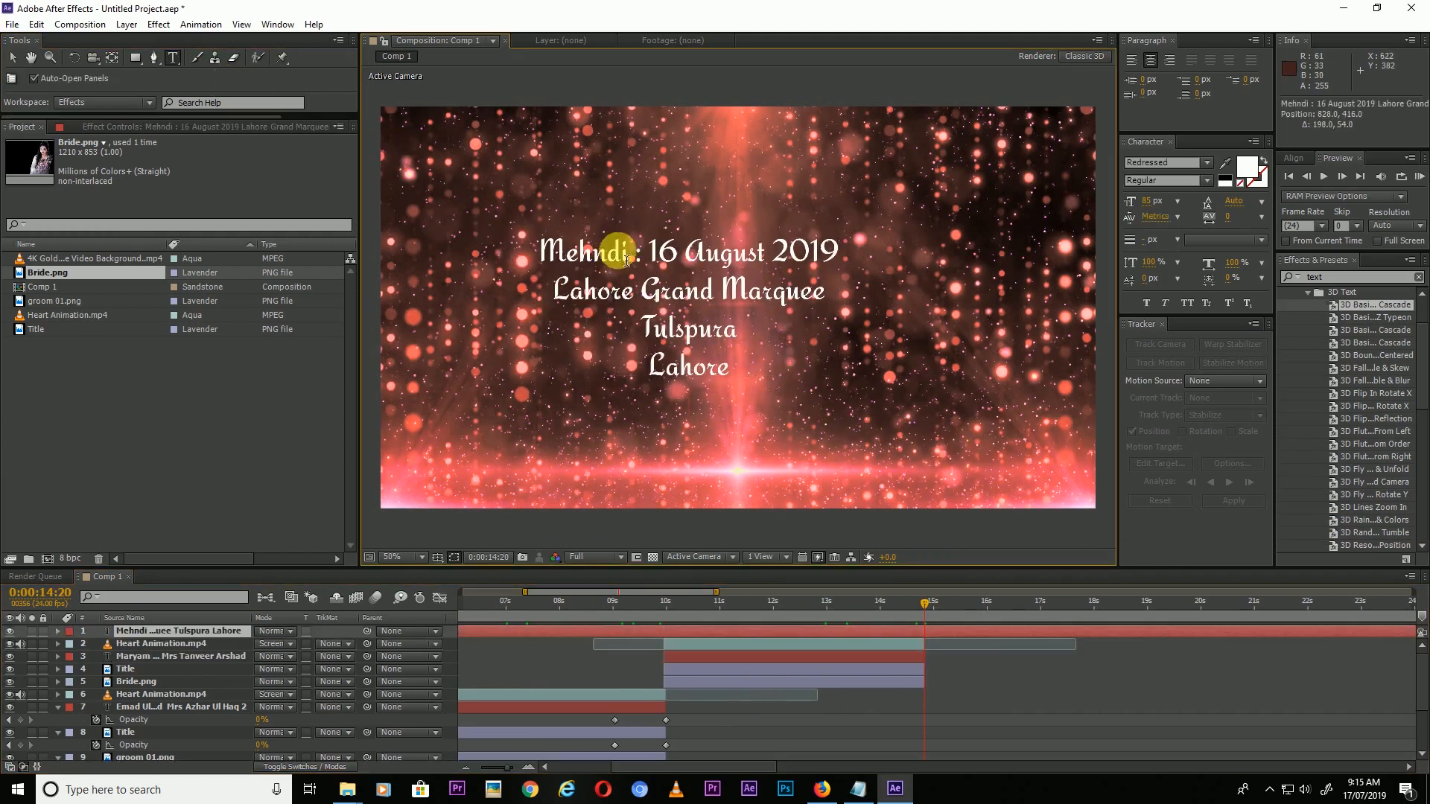
- Change the first line of the event text to "Mehndi Ceremony", removing the colon and putting "16 August 2019" on its own line
click(640, 259)
key(BackSpace)
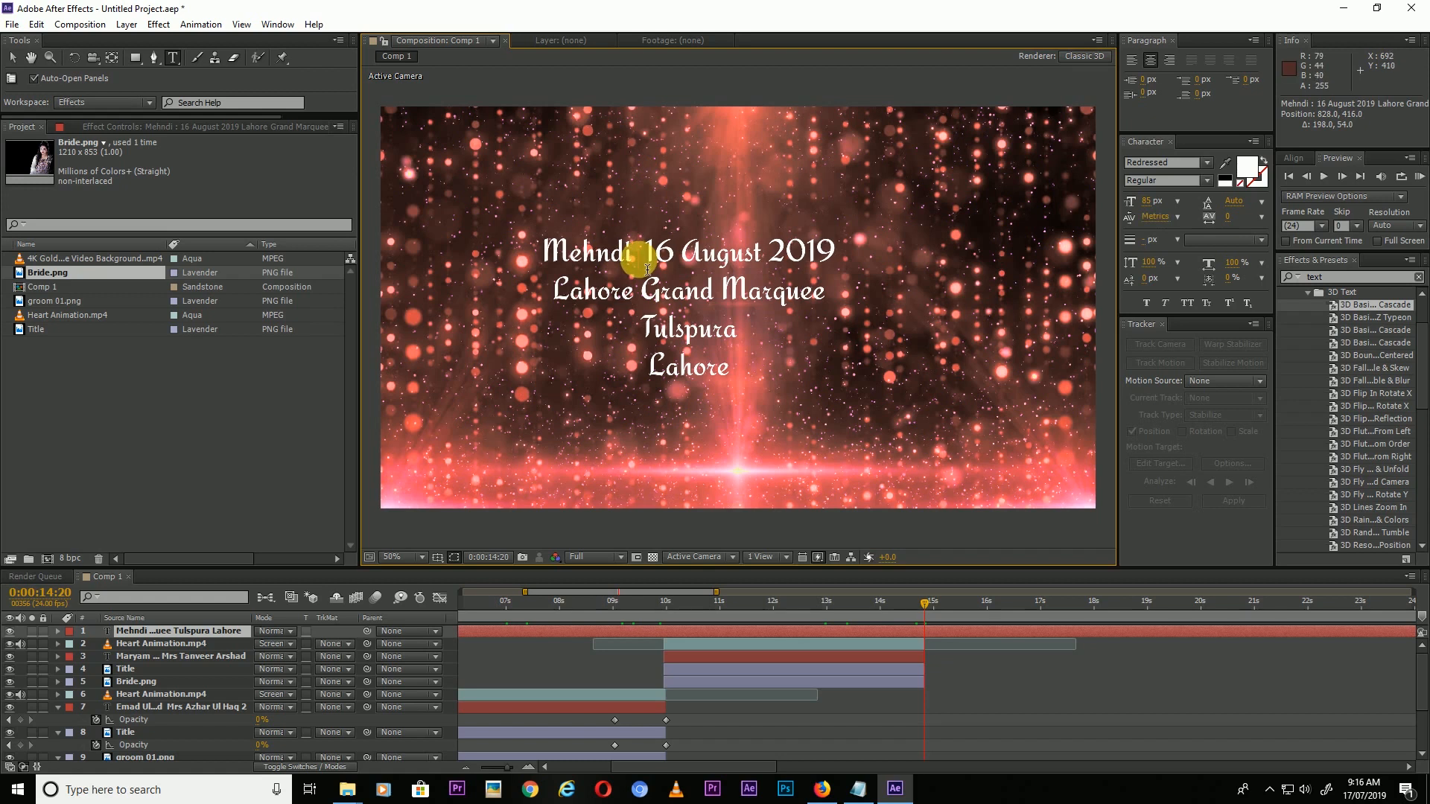
key(Return)
text(Ceremon)
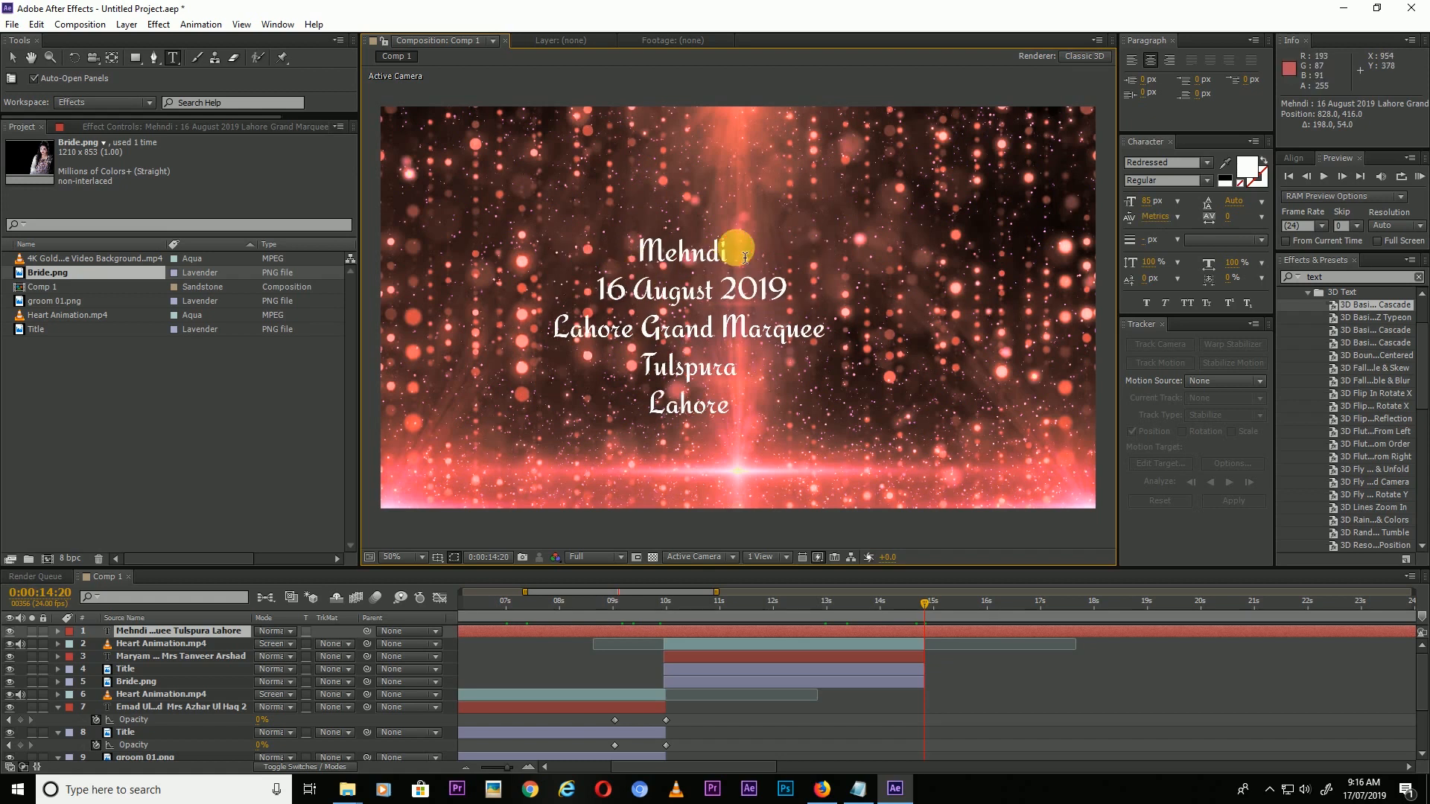
text(y)
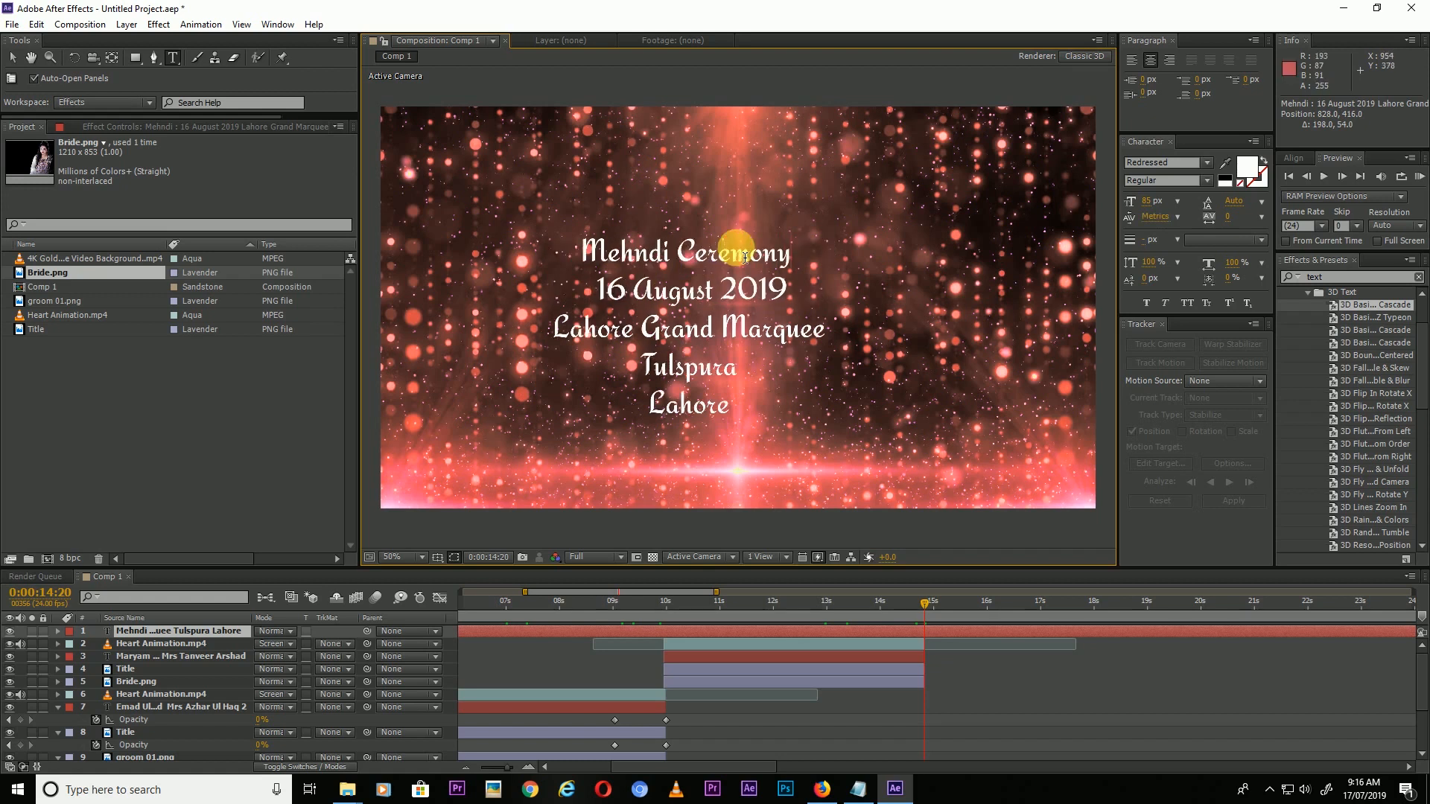
- Set the "Mehndi Ceremony" line in the Back to Black font
drag(792, 250, 582, 248)
click(1144, 163)
text(b)
click(1143, 160)
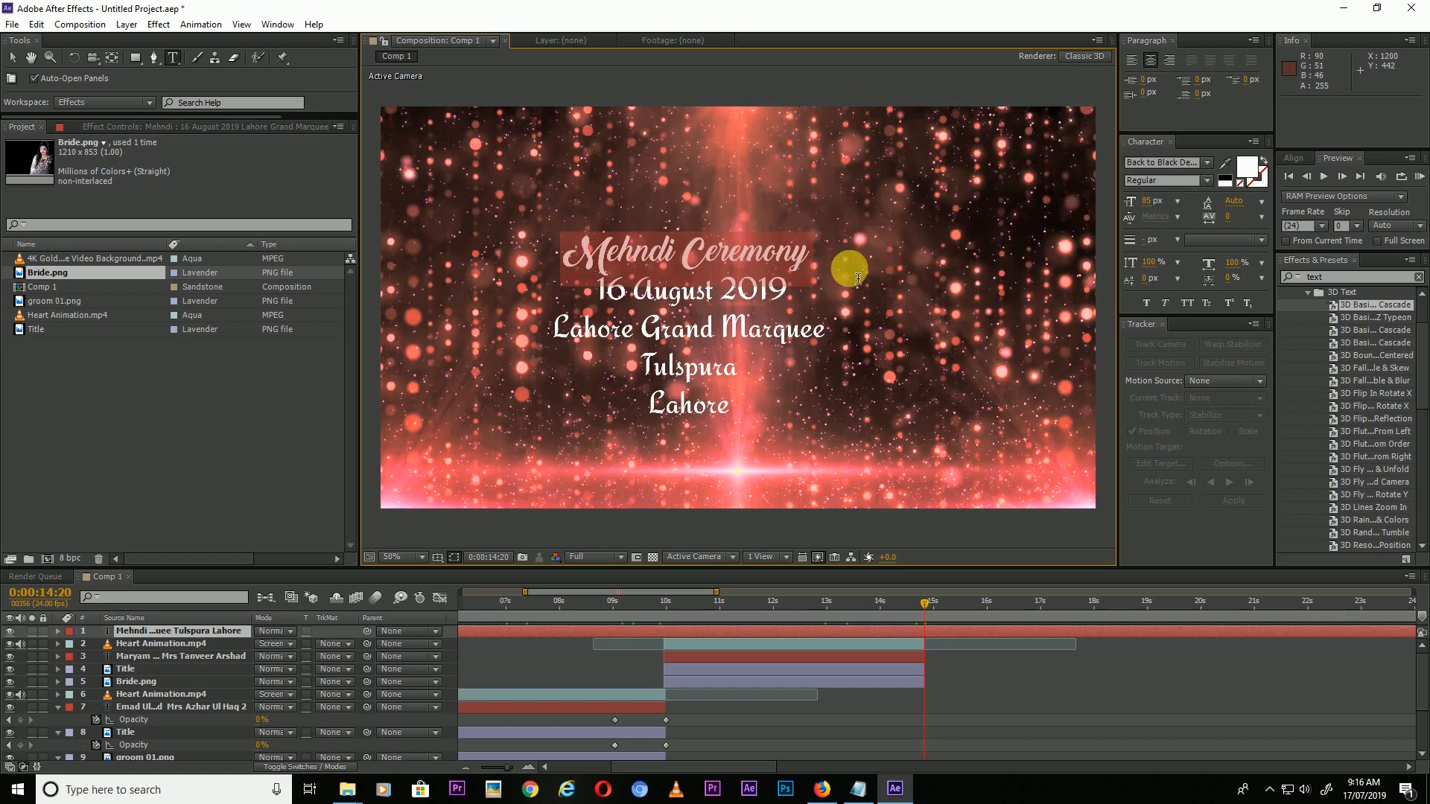
click(817, 269)
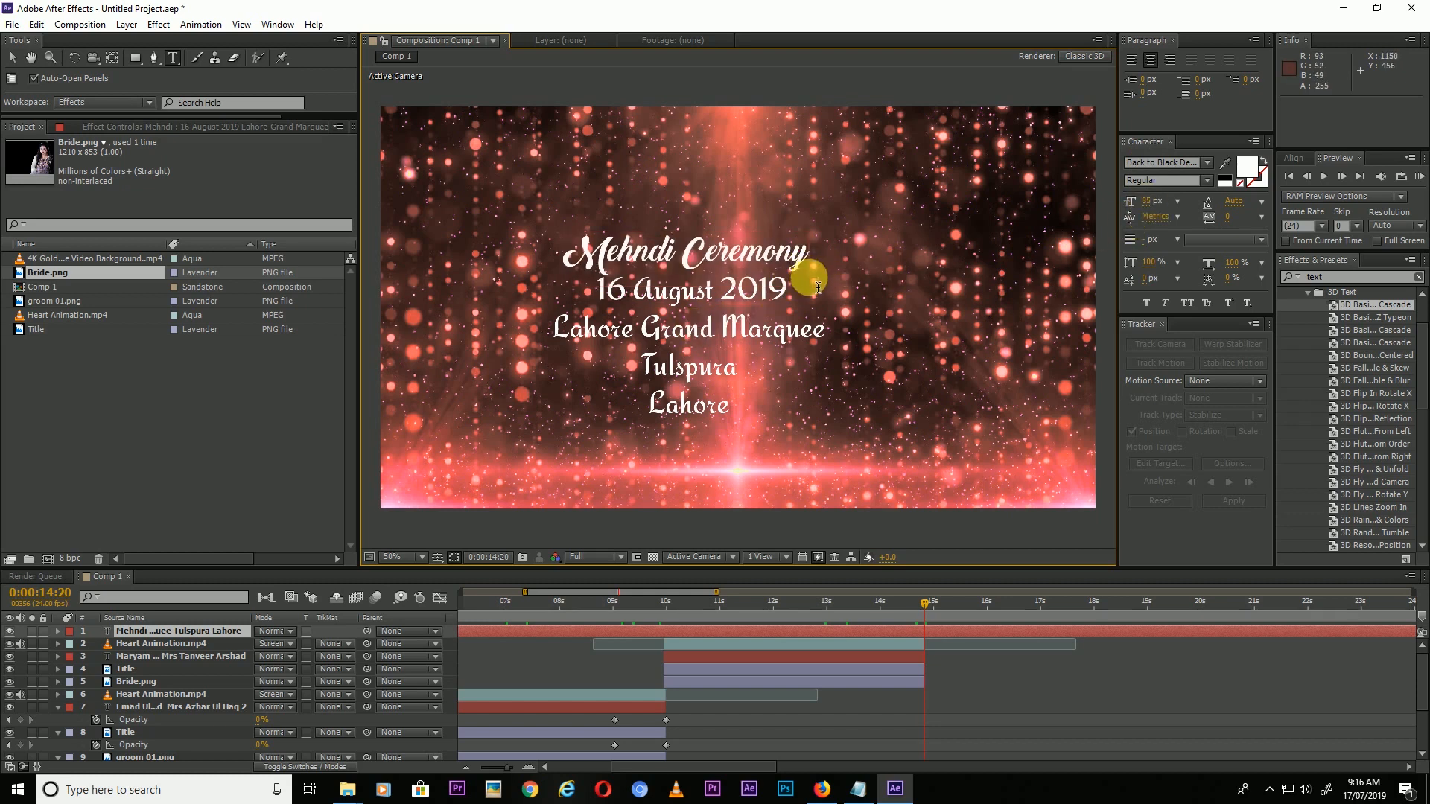
- Insert a blank line below "Mehndi Ceremony" and move the text block to about 954, 326
key(Return)
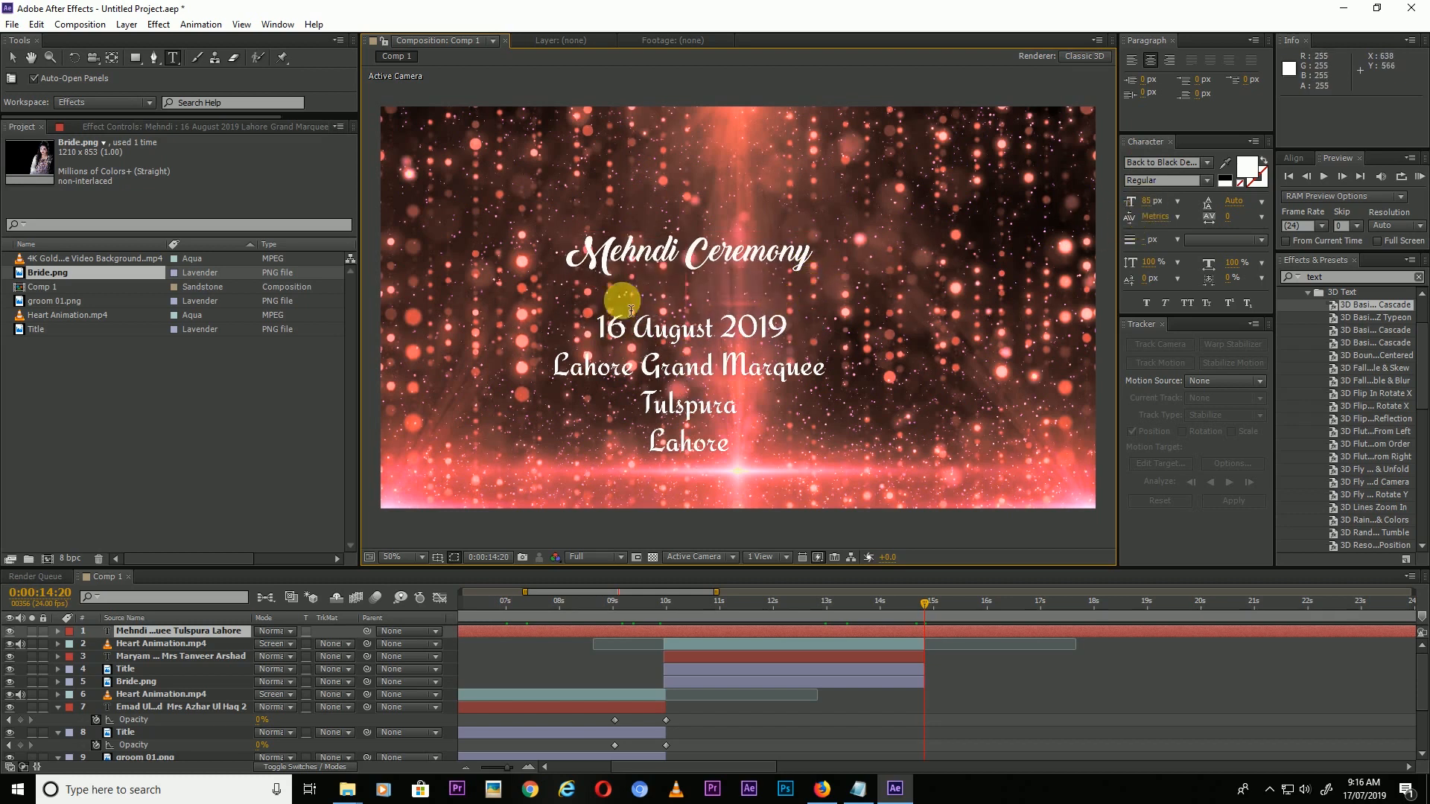
click(14, 57)
drag(656, 252, 703, 218)
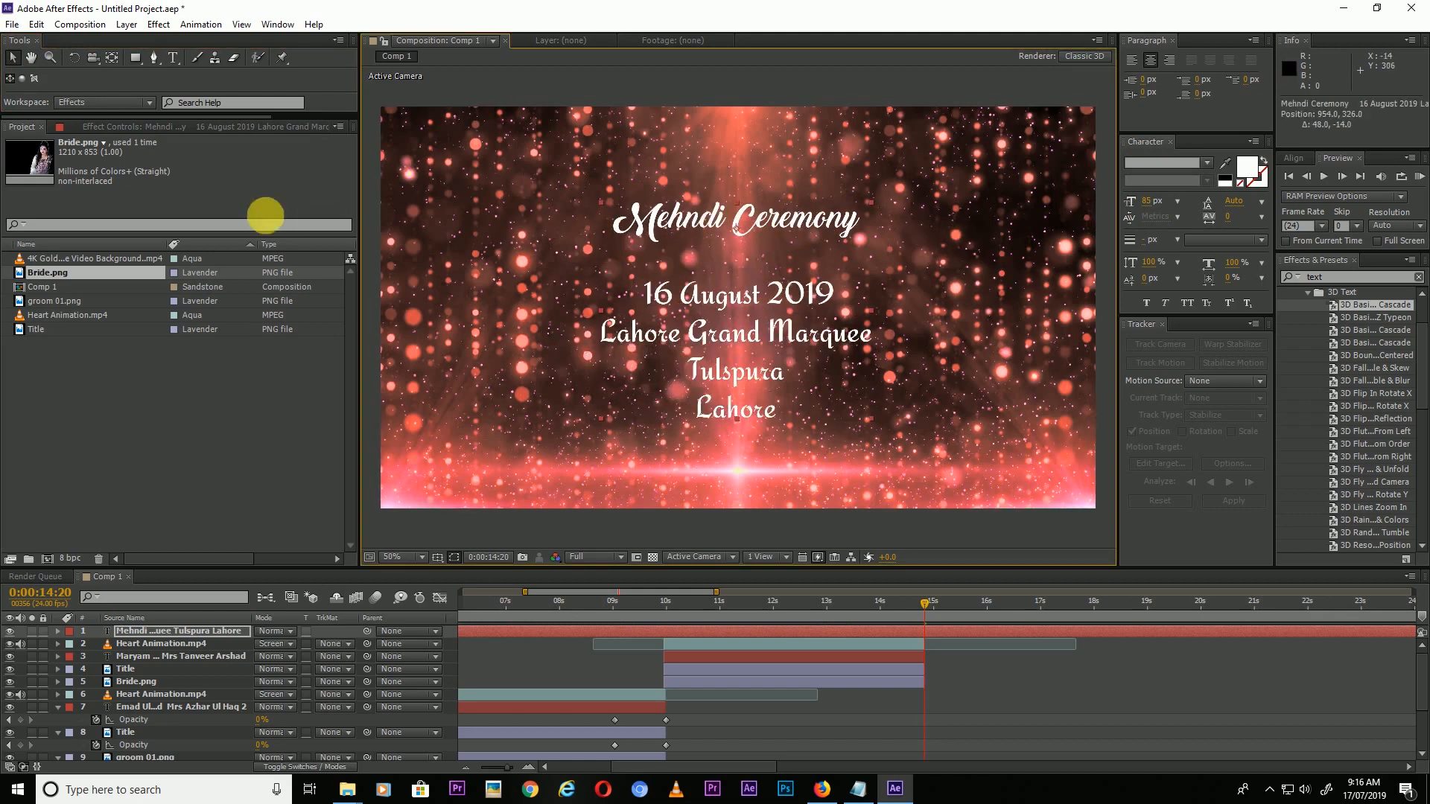
- Add the Title ornament from 0:00:14:20, place it under the "Mehndi Ceremony" heading at about 948, 422, and scale it to 120%
drag(41, 329, 934, 632)
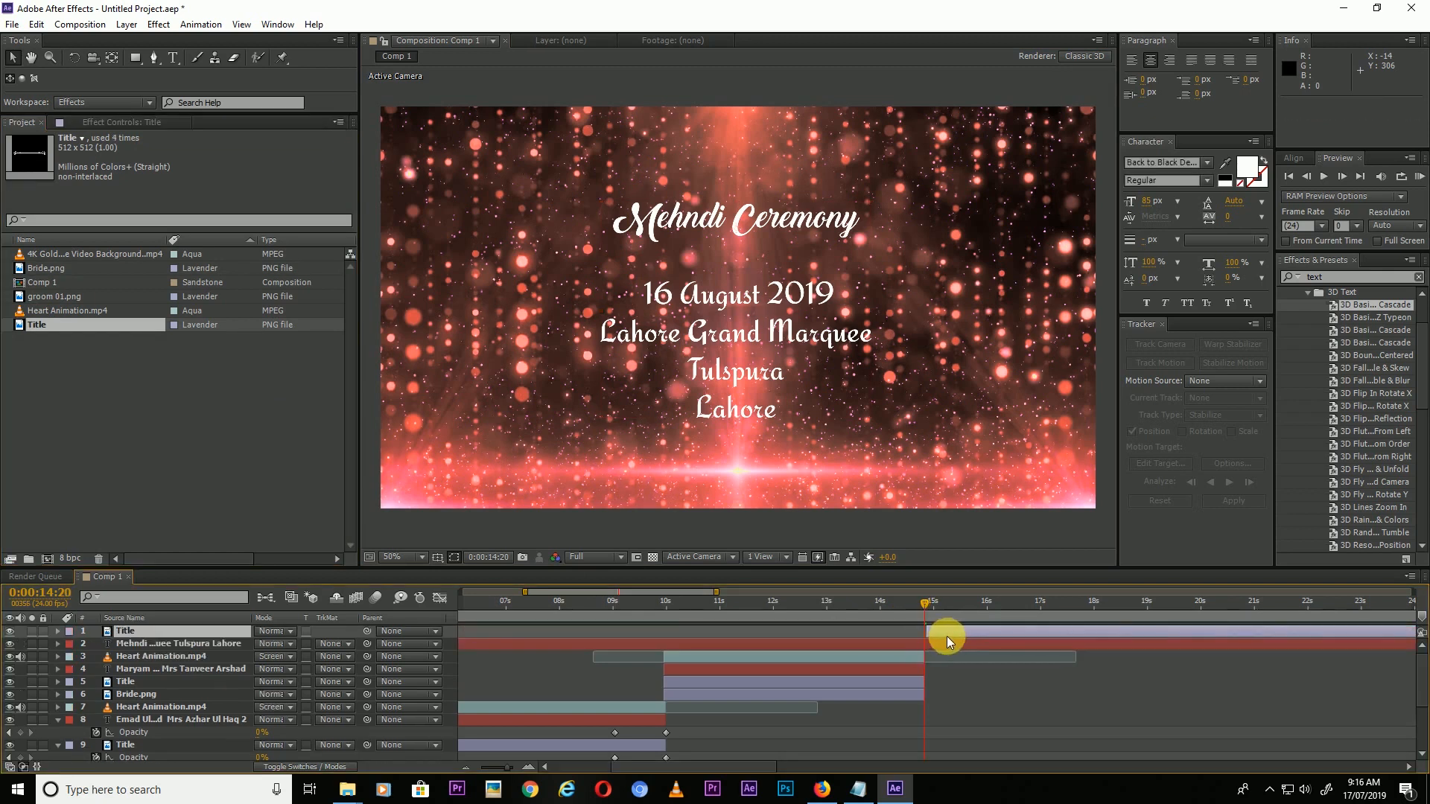
drag(689, 310, 681, 265)
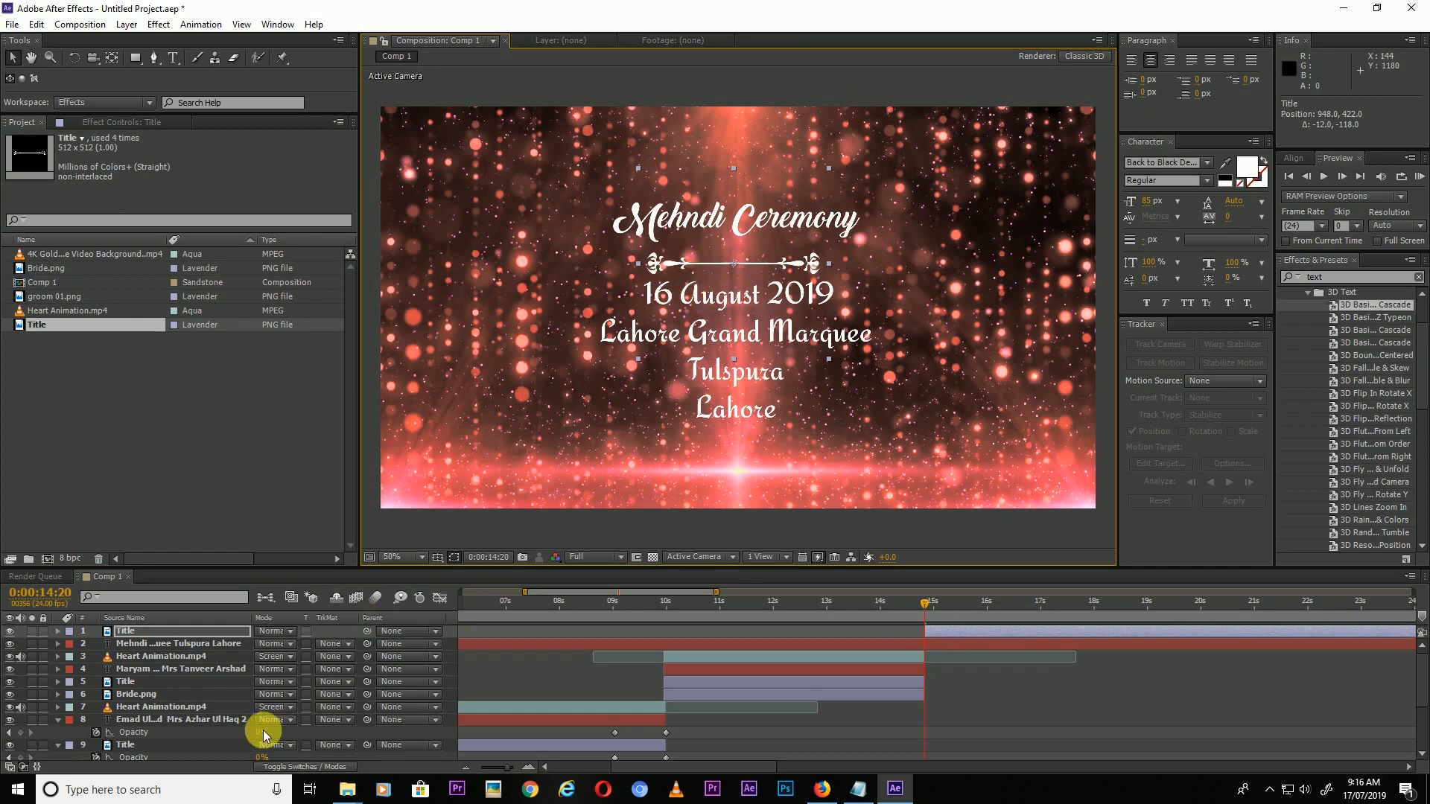
key(s)
drag(283, 651, 293, 648)
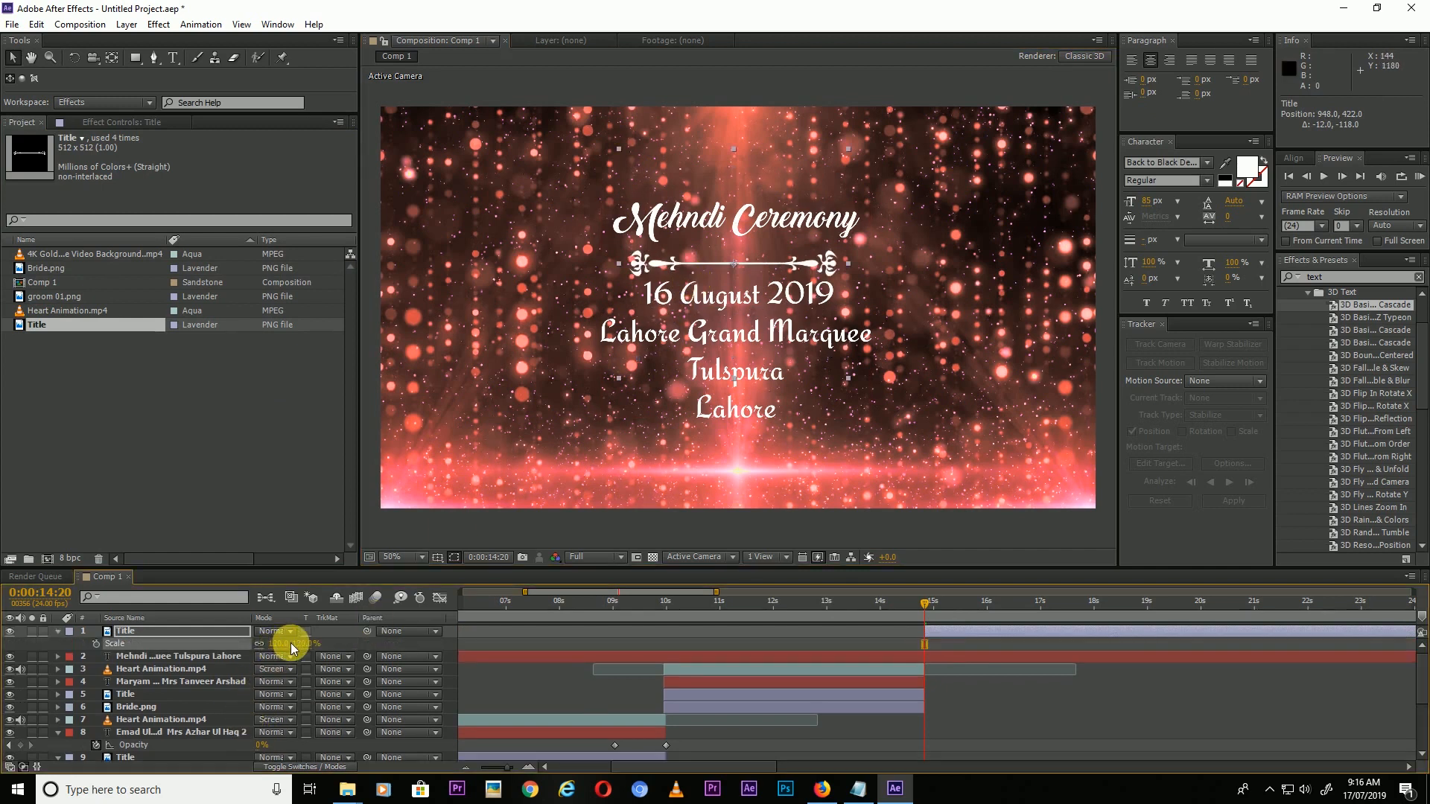
- Split the Mehndi text layer at 0:00:14:20 and delete the part before that time
click(920, 656)
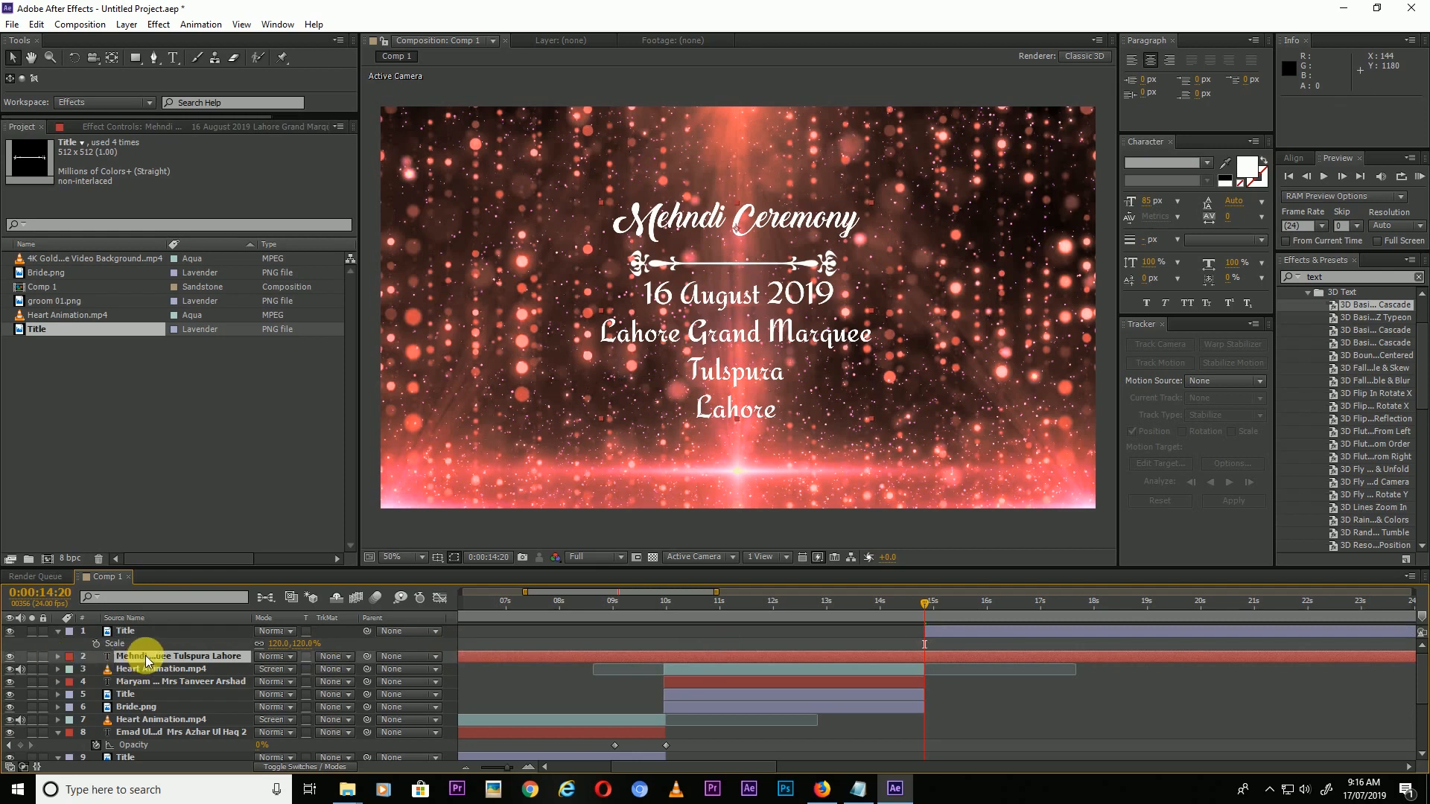
key(ctrl+d)
click(610, 670)
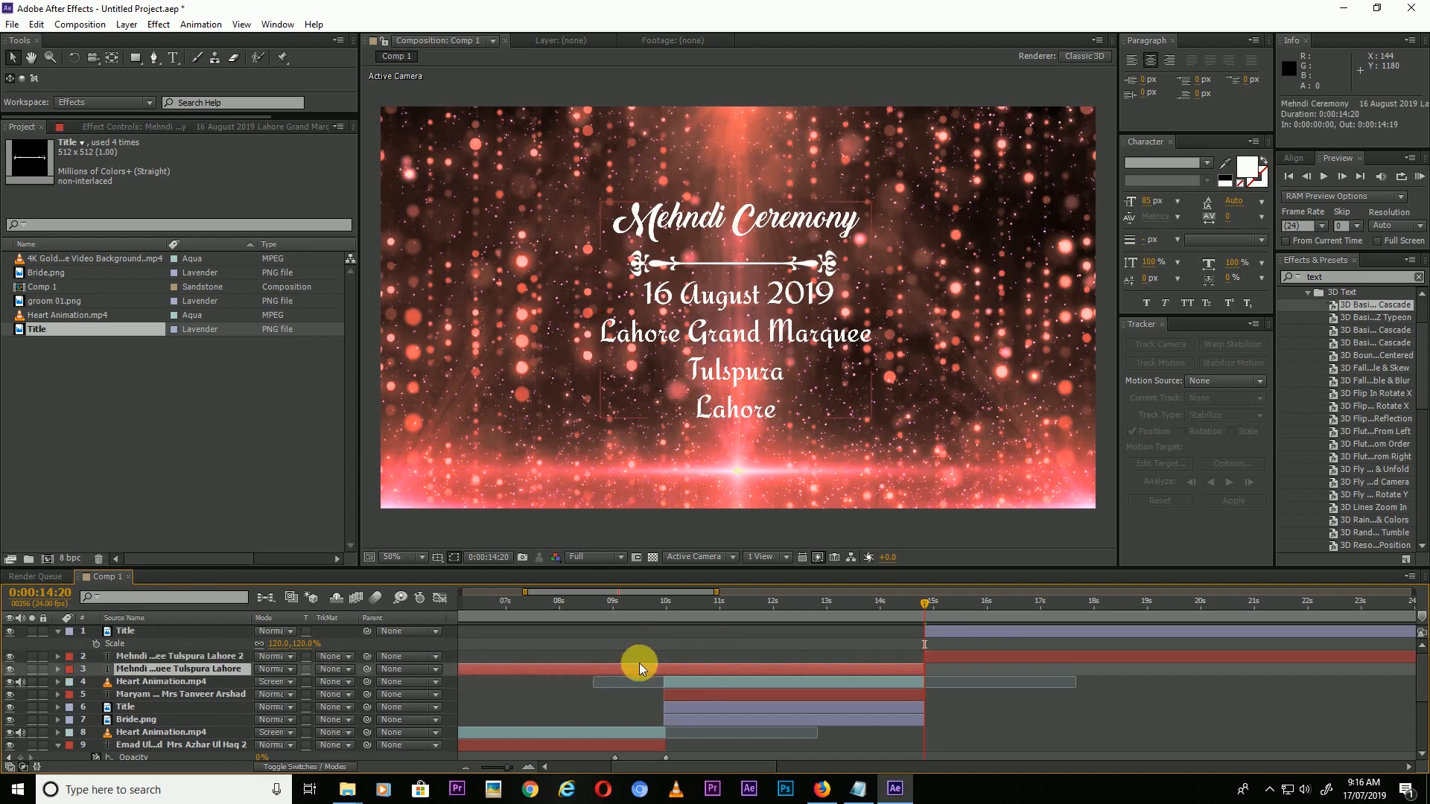
key(Delete)
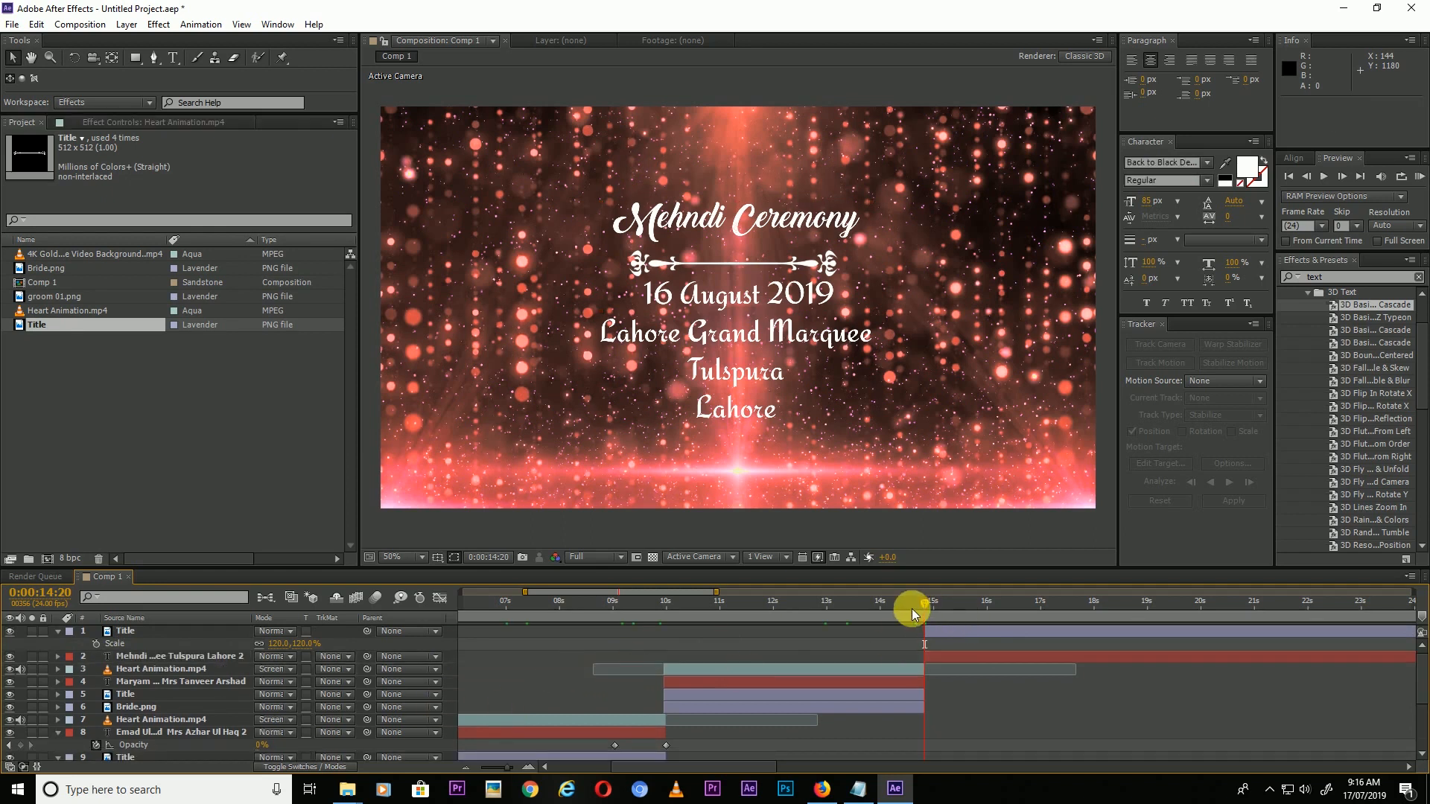
- Fade in the Mehndi text and its ornament with opacity keyframes of 0% at 0:00:15:00 and 100% at about 0:00:16:00
click(947, 604)
click(994, 605)
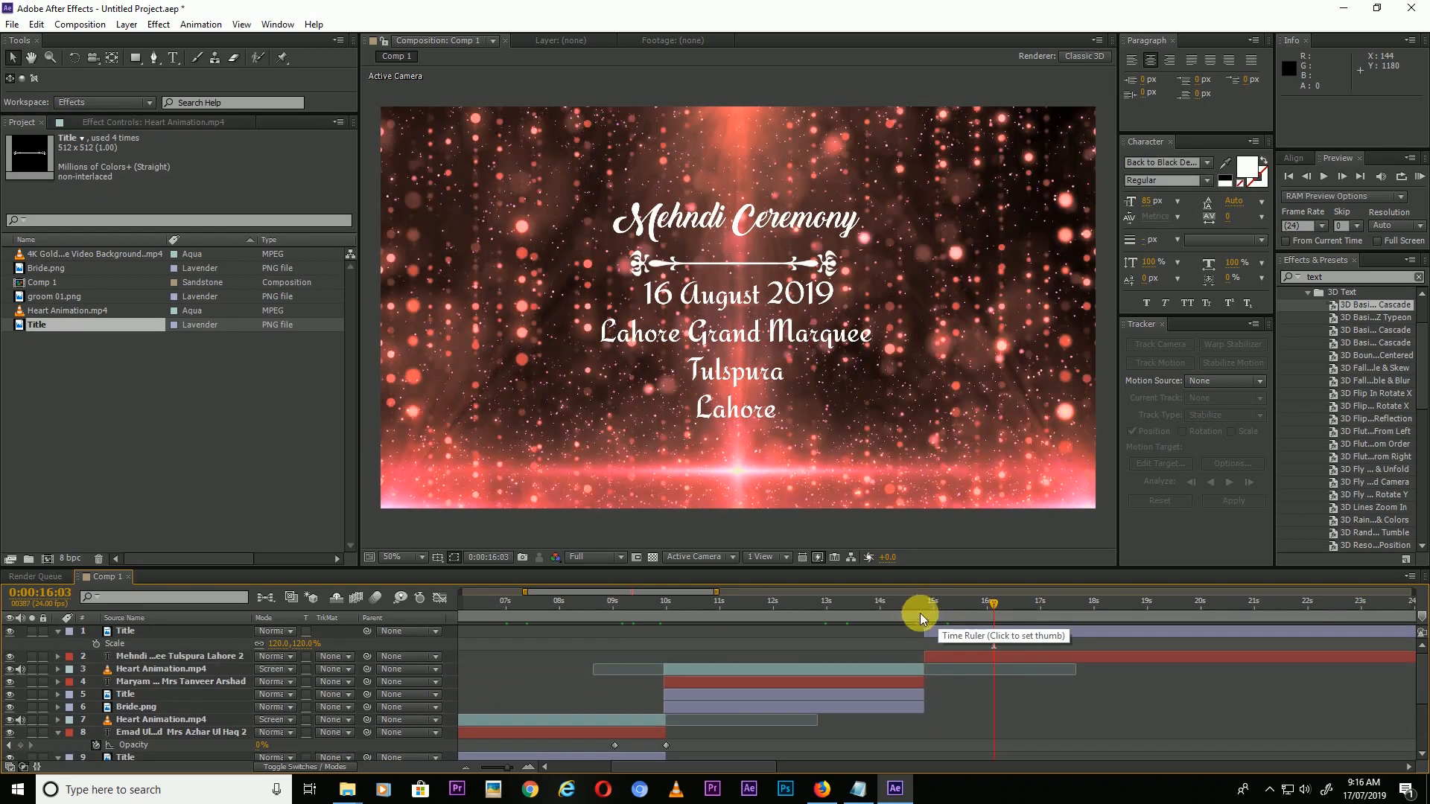
click(933, 604)
click(944, 639)
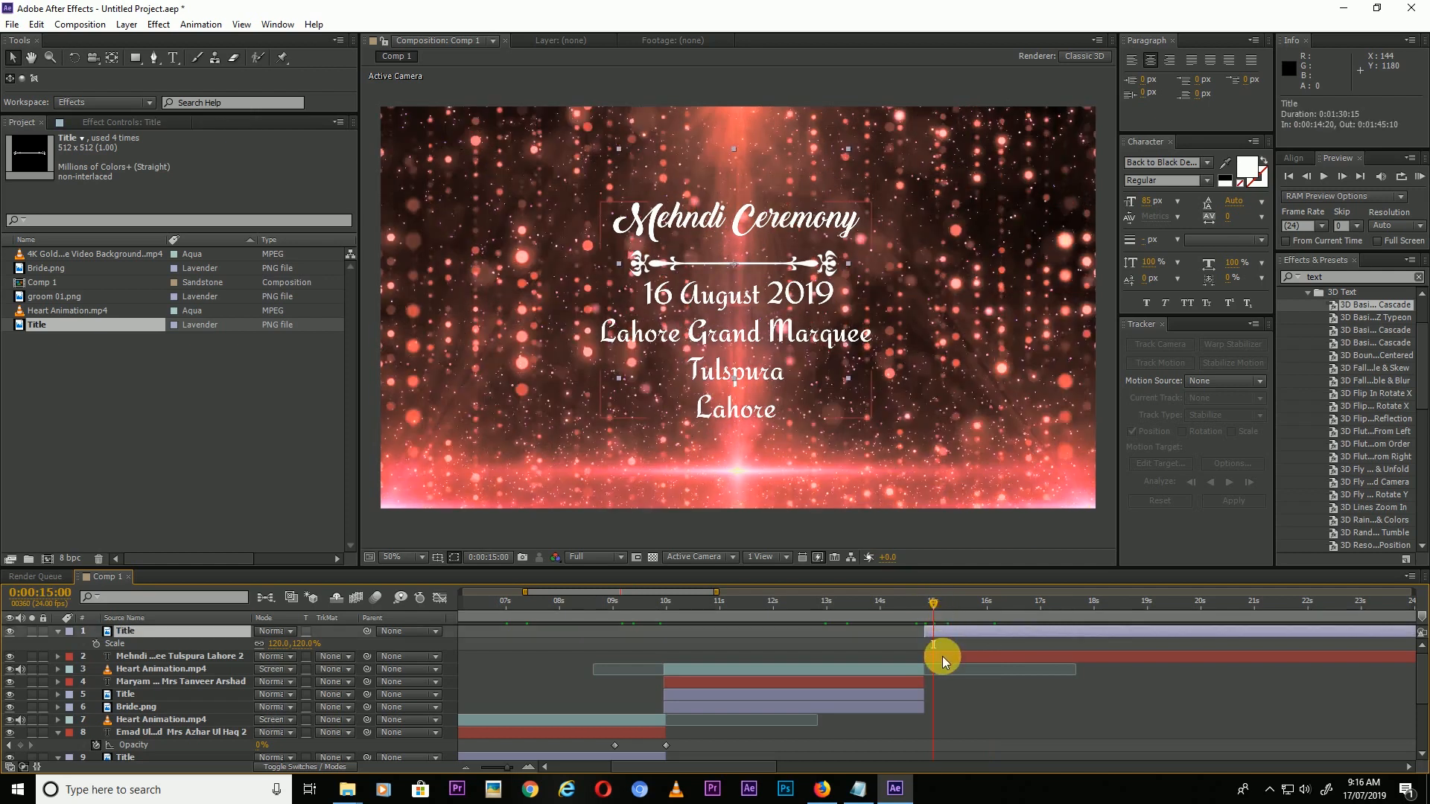
shift+click(943, 657)
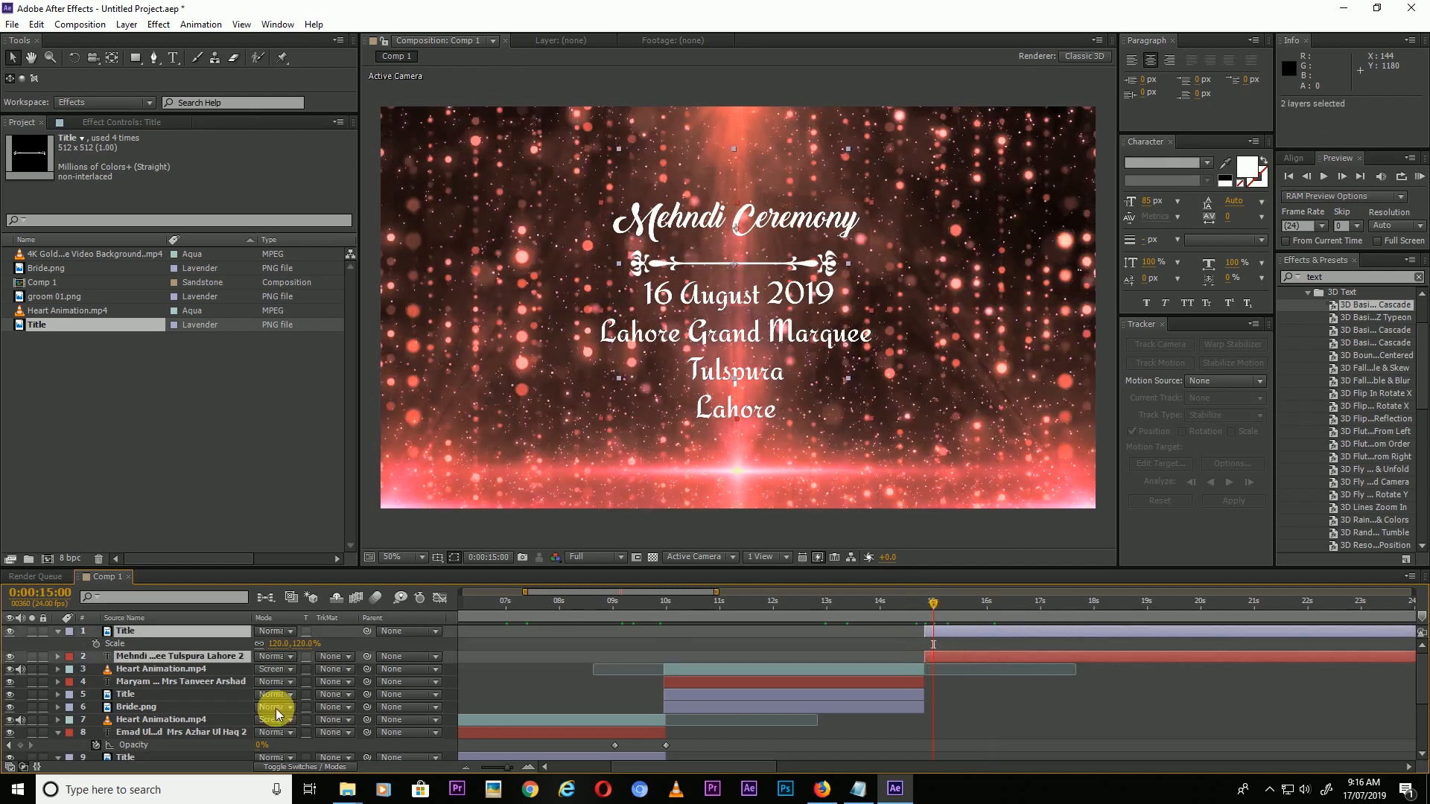
key(t)
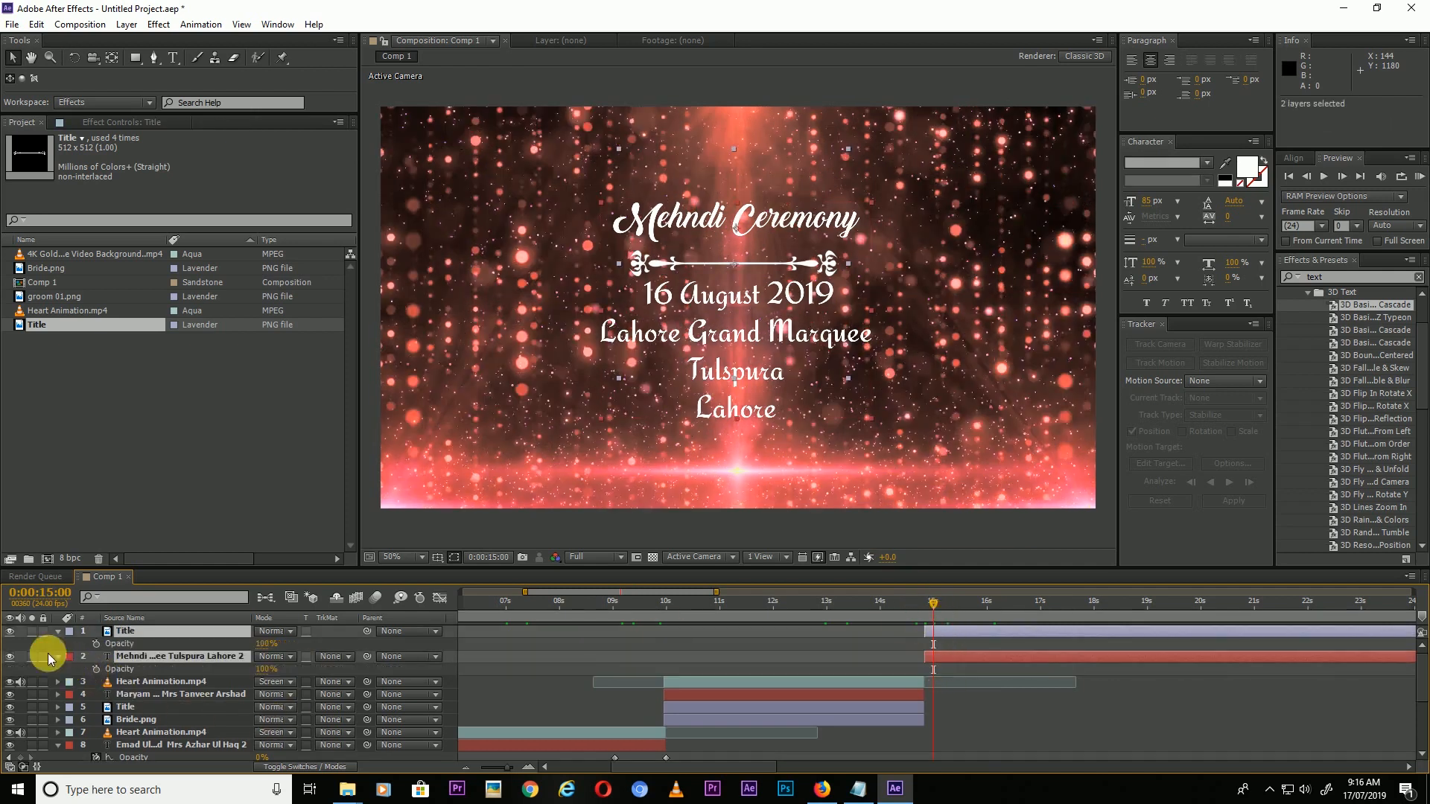
click(96, 644)
drag(931, 650, 995, 648)
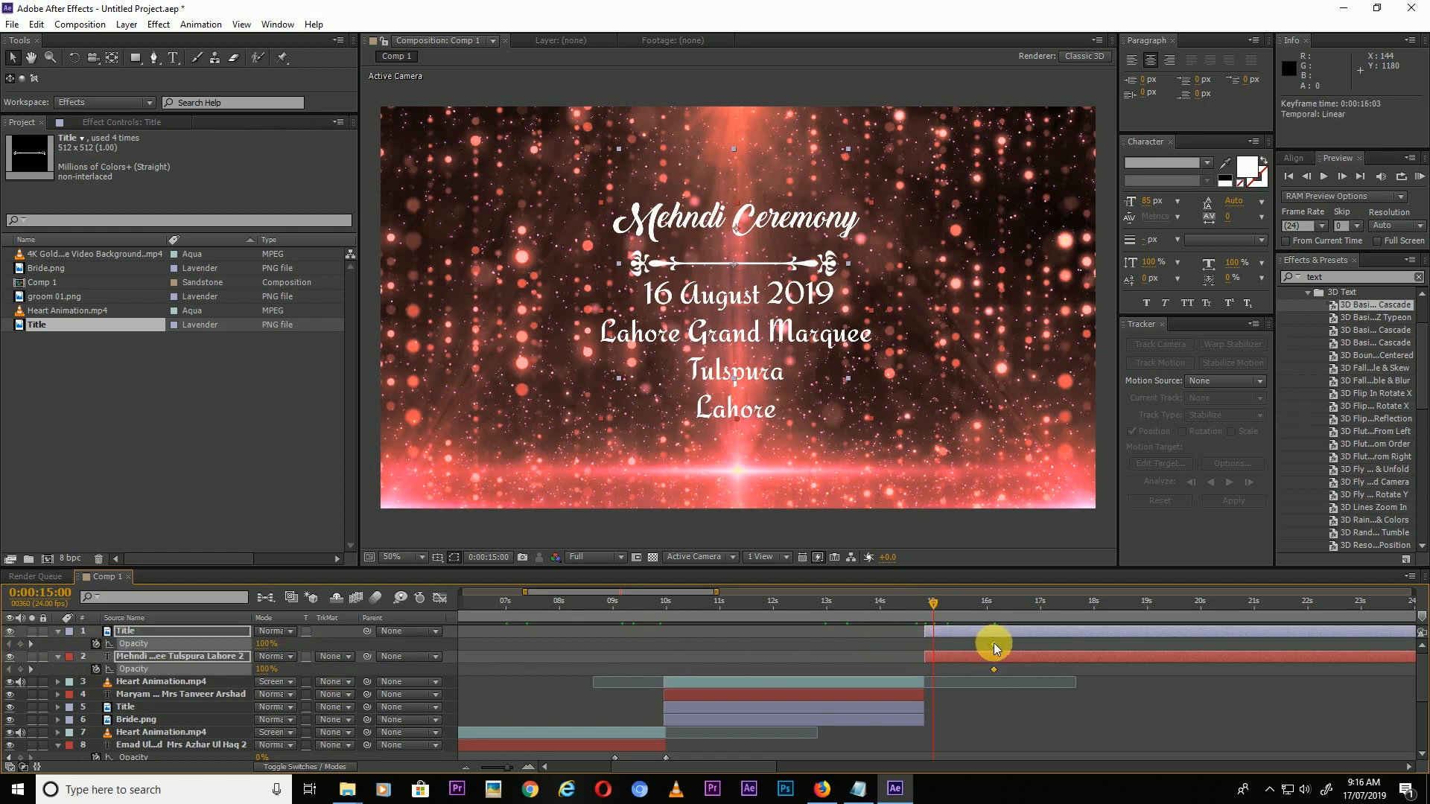
click(266, 645)
text(0)
key(Return)
- Preview the fade-in of the Mehndi text and ornament from 0:00:15:00, and check the frame at 0:00:18:06
click(1000, 723)
key(space)
click(987, 610)
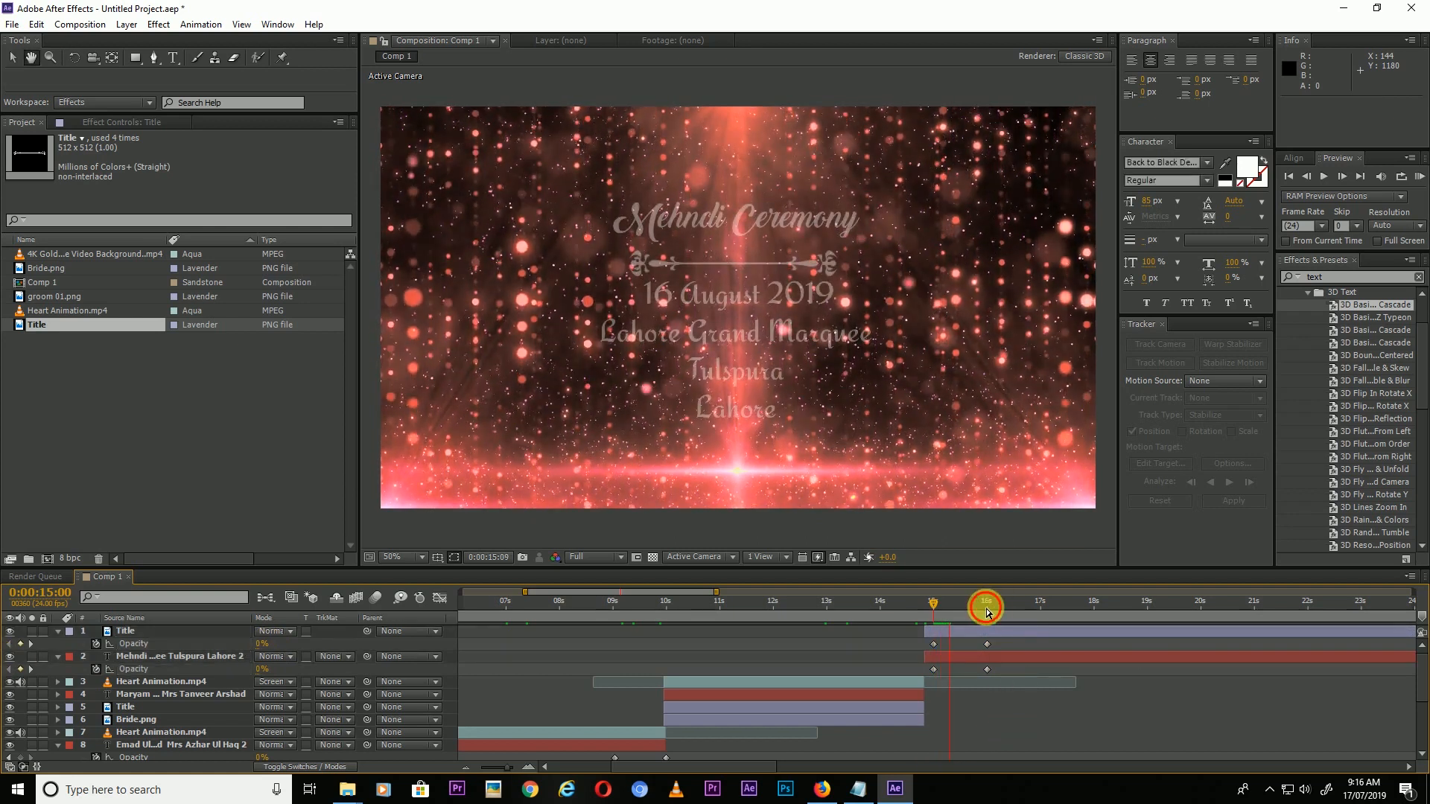
click(1106, 604)
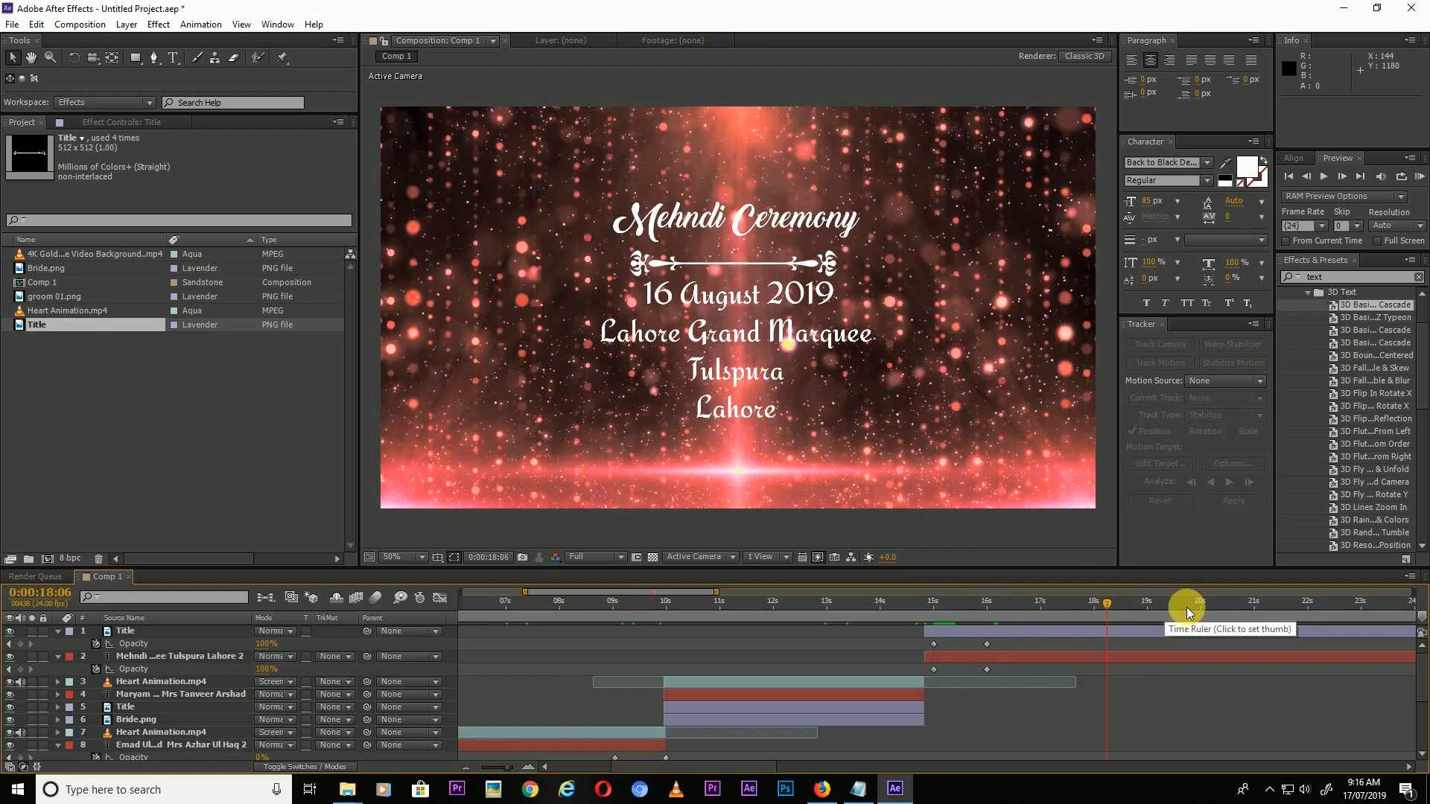
- Fade out the Mehndi text and its ornament with opacity keyframes of 100% at 0:00:20:23 and 0% at 0:00:22:00
click(1254, 605)
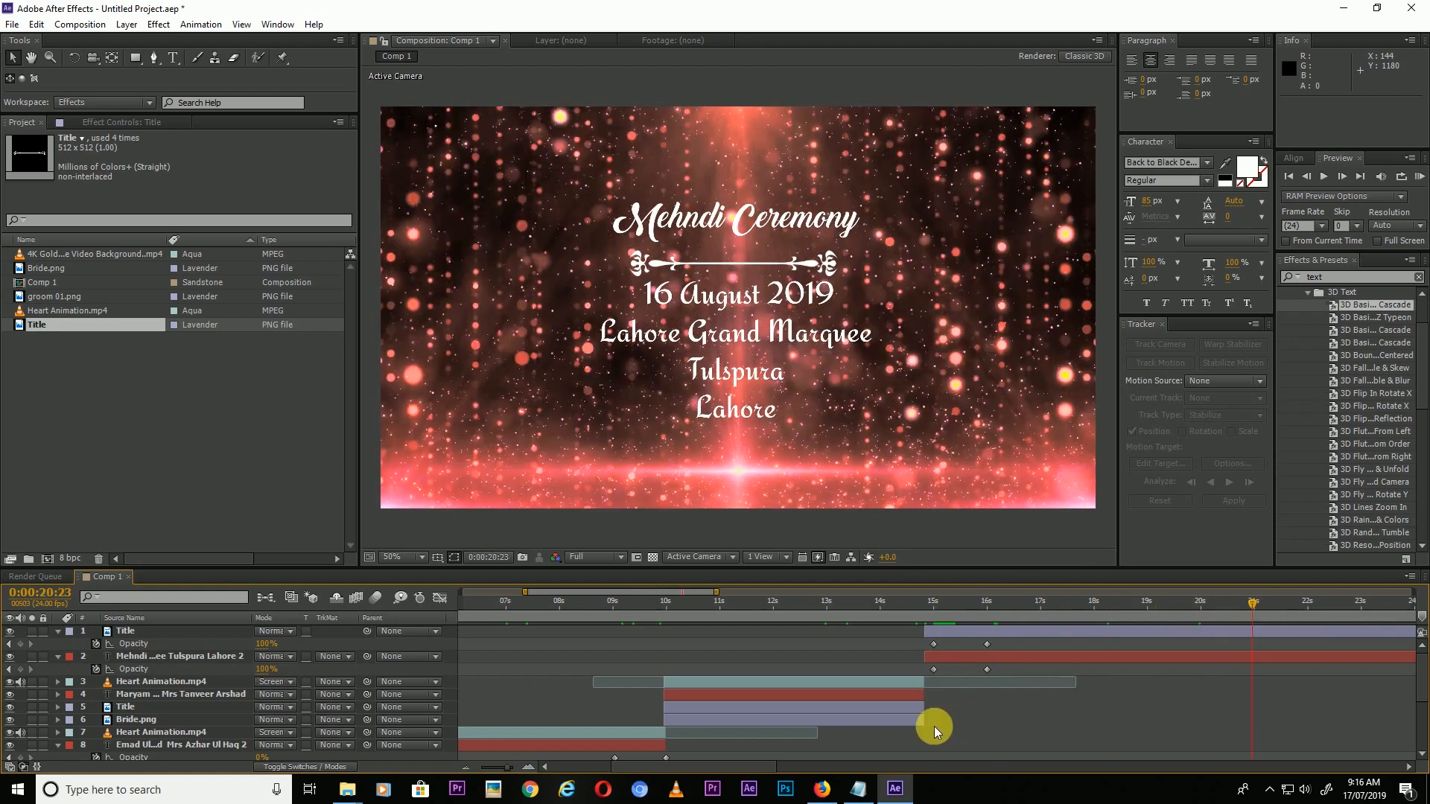
drag(700, 768, 731, 768)
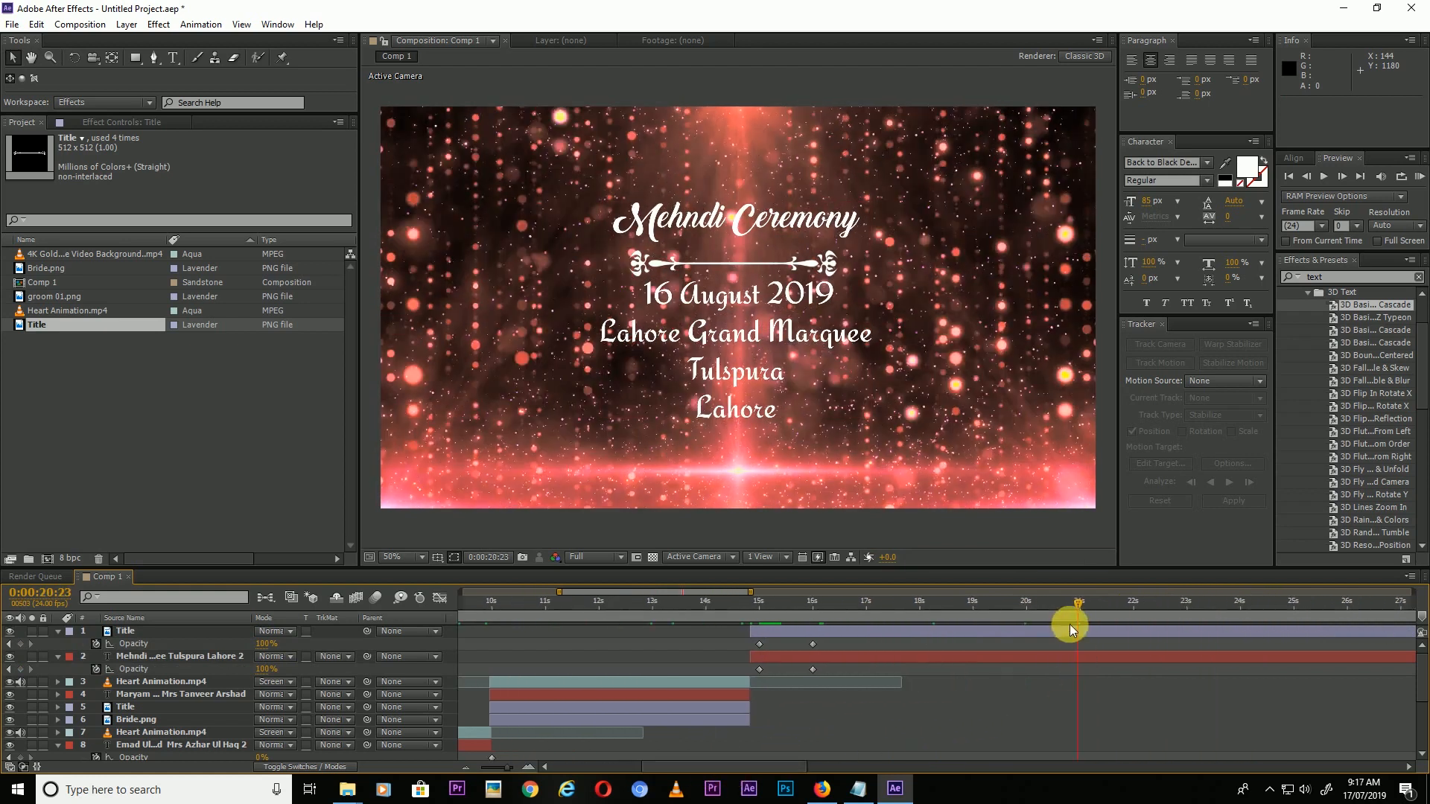
click(1066, 633)
shift+click(1044, 655)
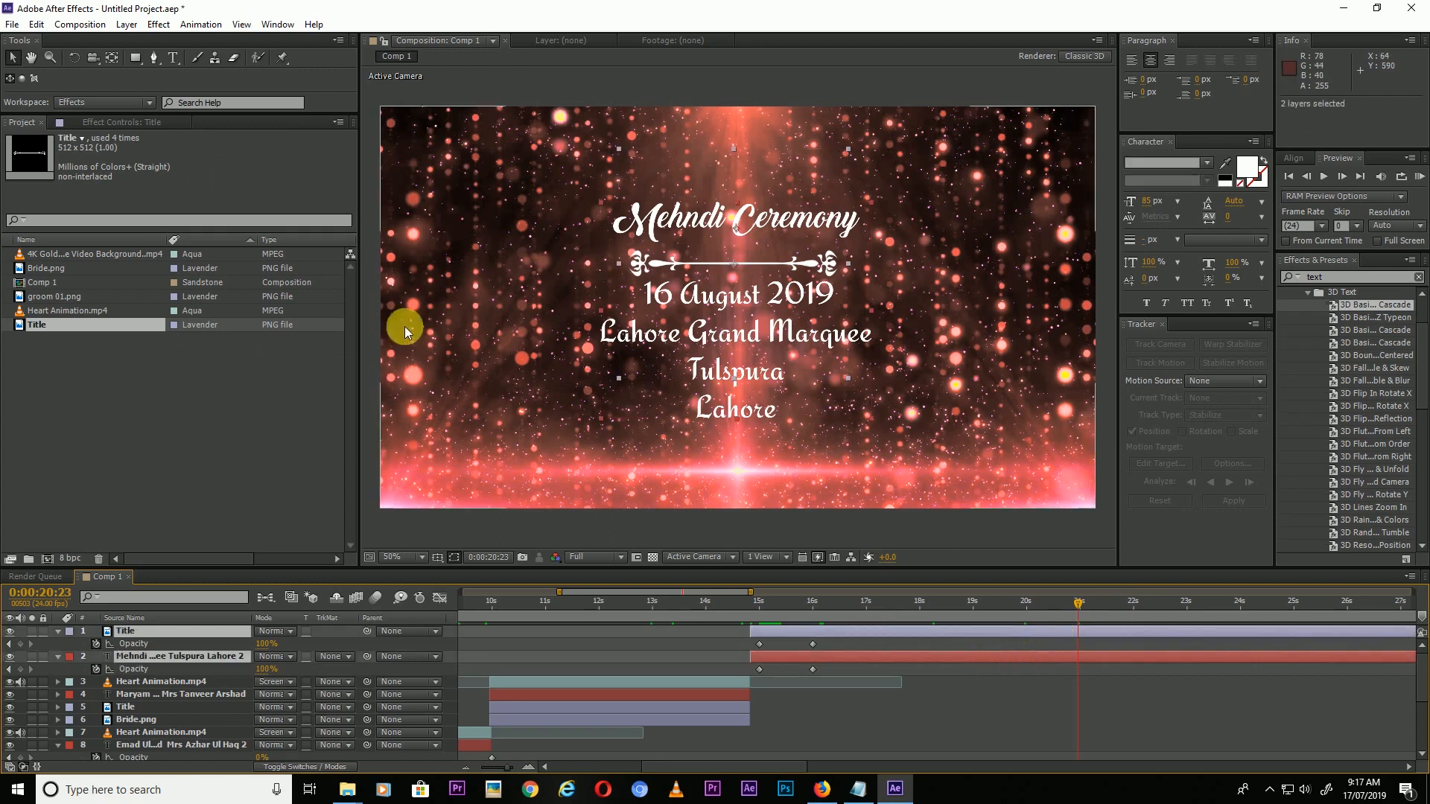
click(20, 644)
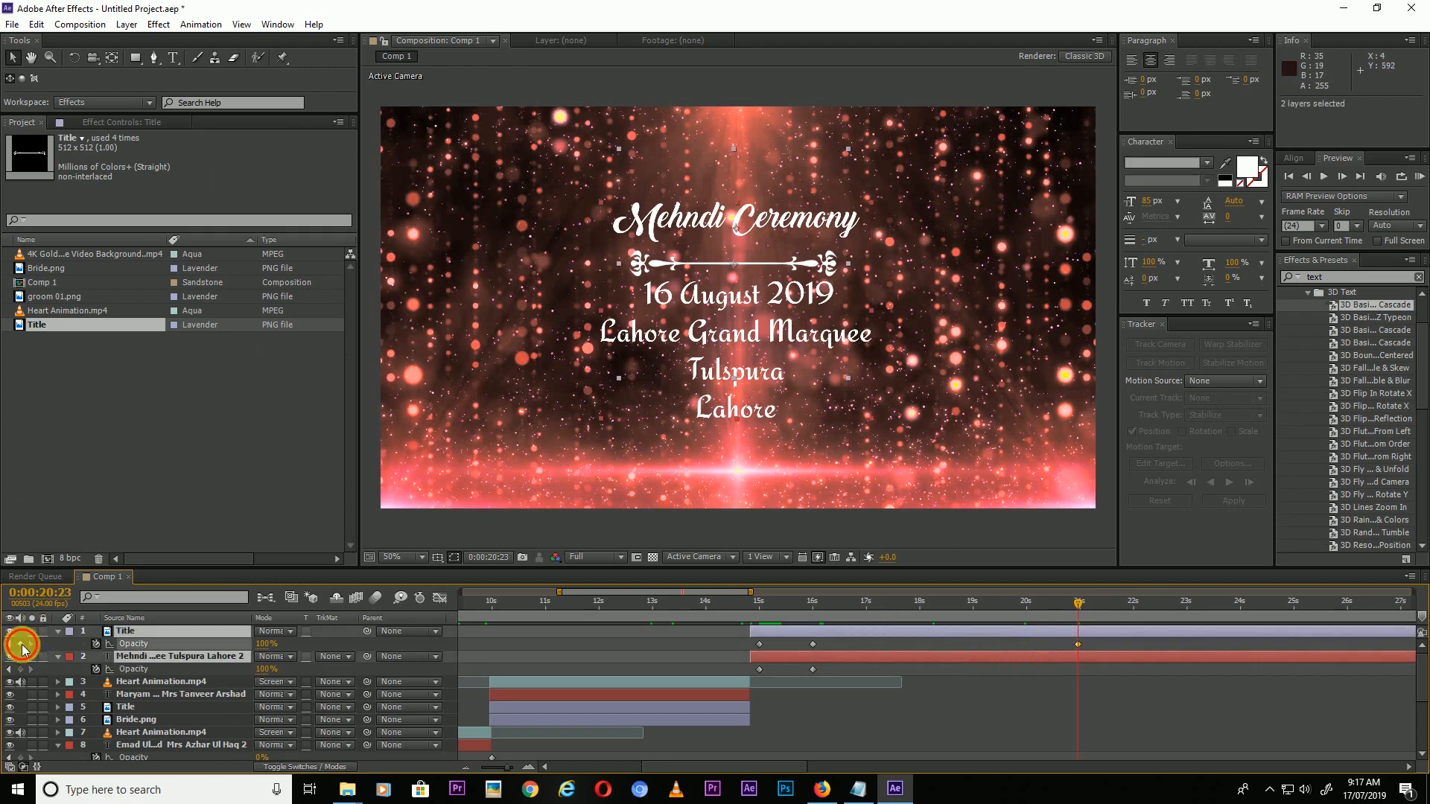
click(1132, 605)
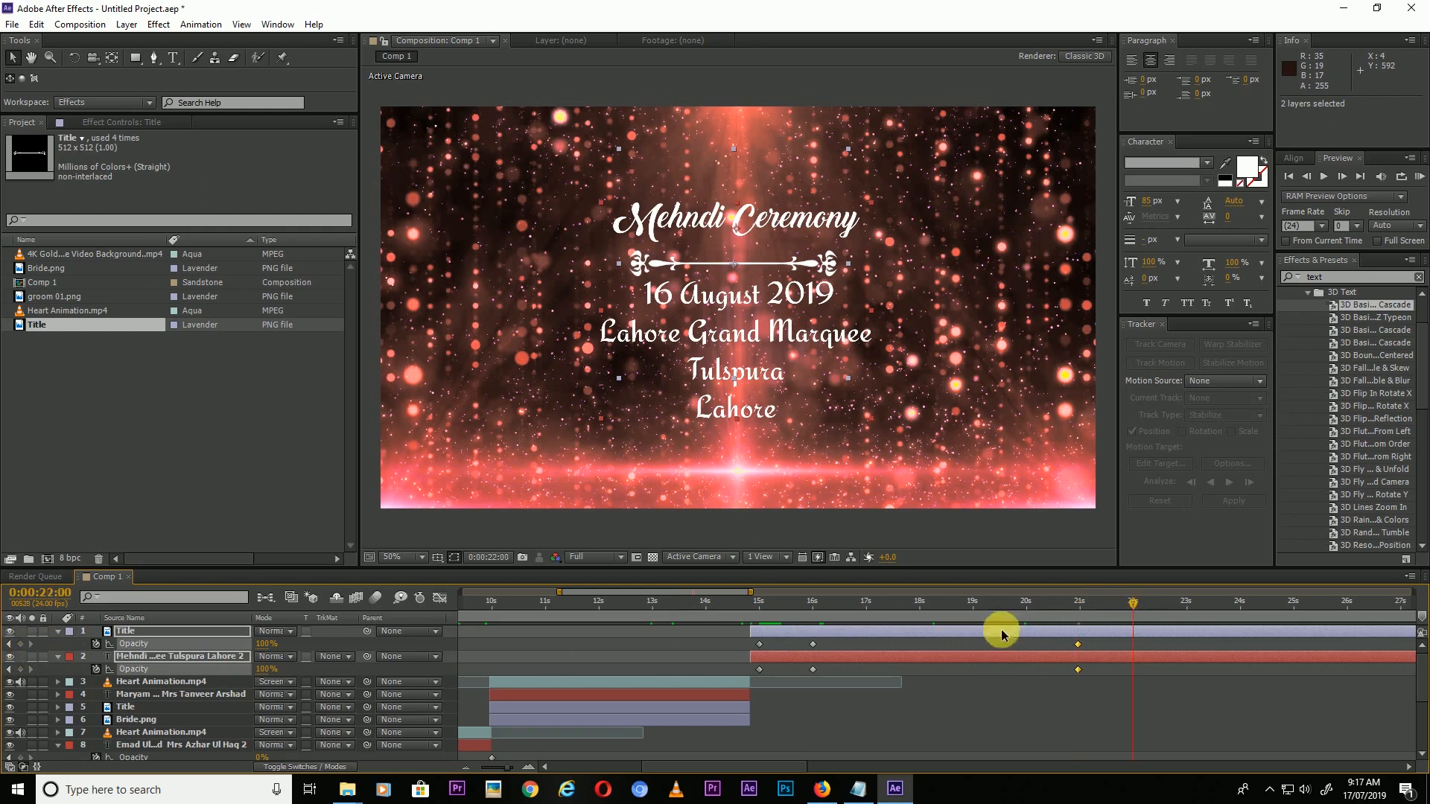
drag(264, 644, 37, 650)
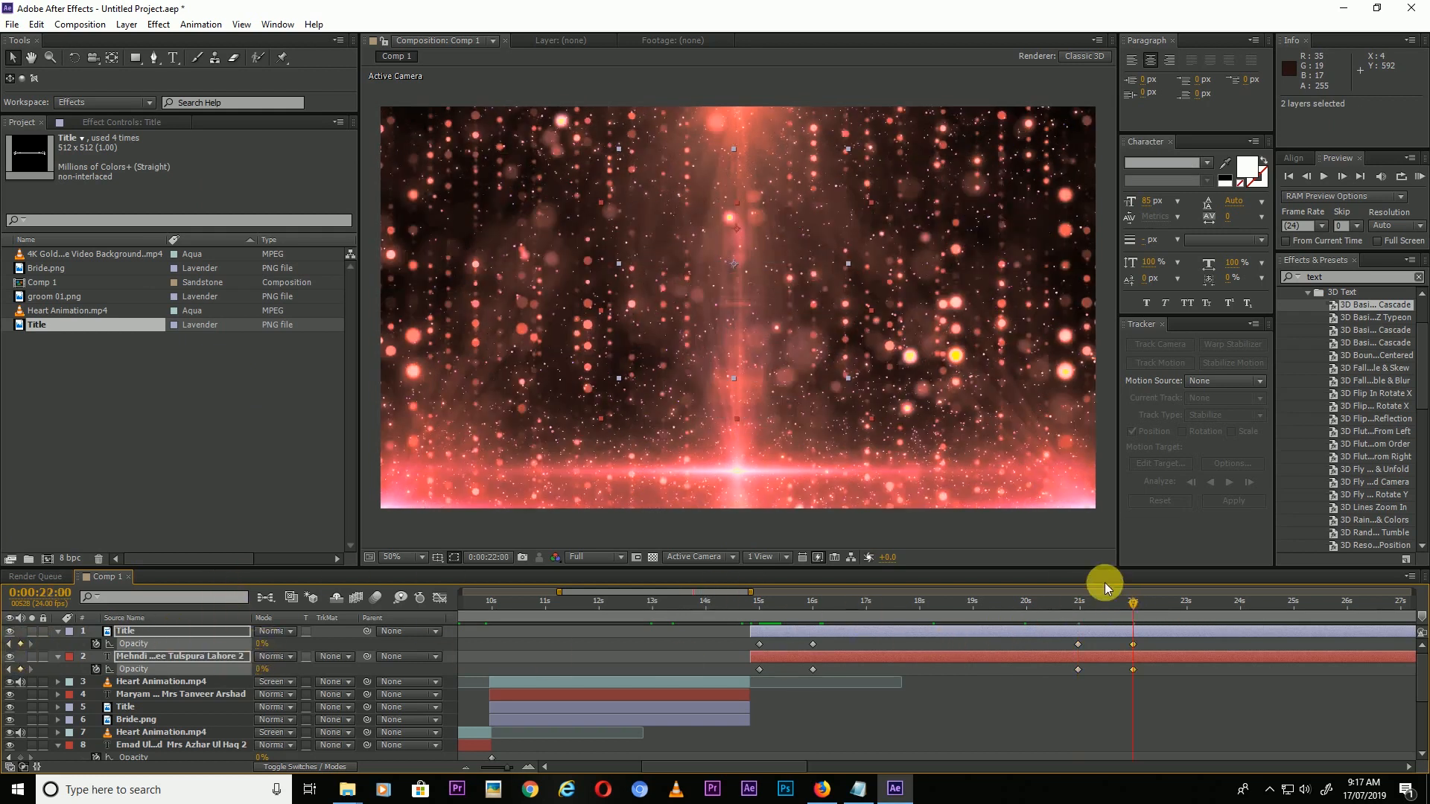
- Split the Mehndi text and ornament layers at 0:00:22:00, delete the parts after that time, and check the frame at 0:00:20:09
key(ctrl+shift+d)
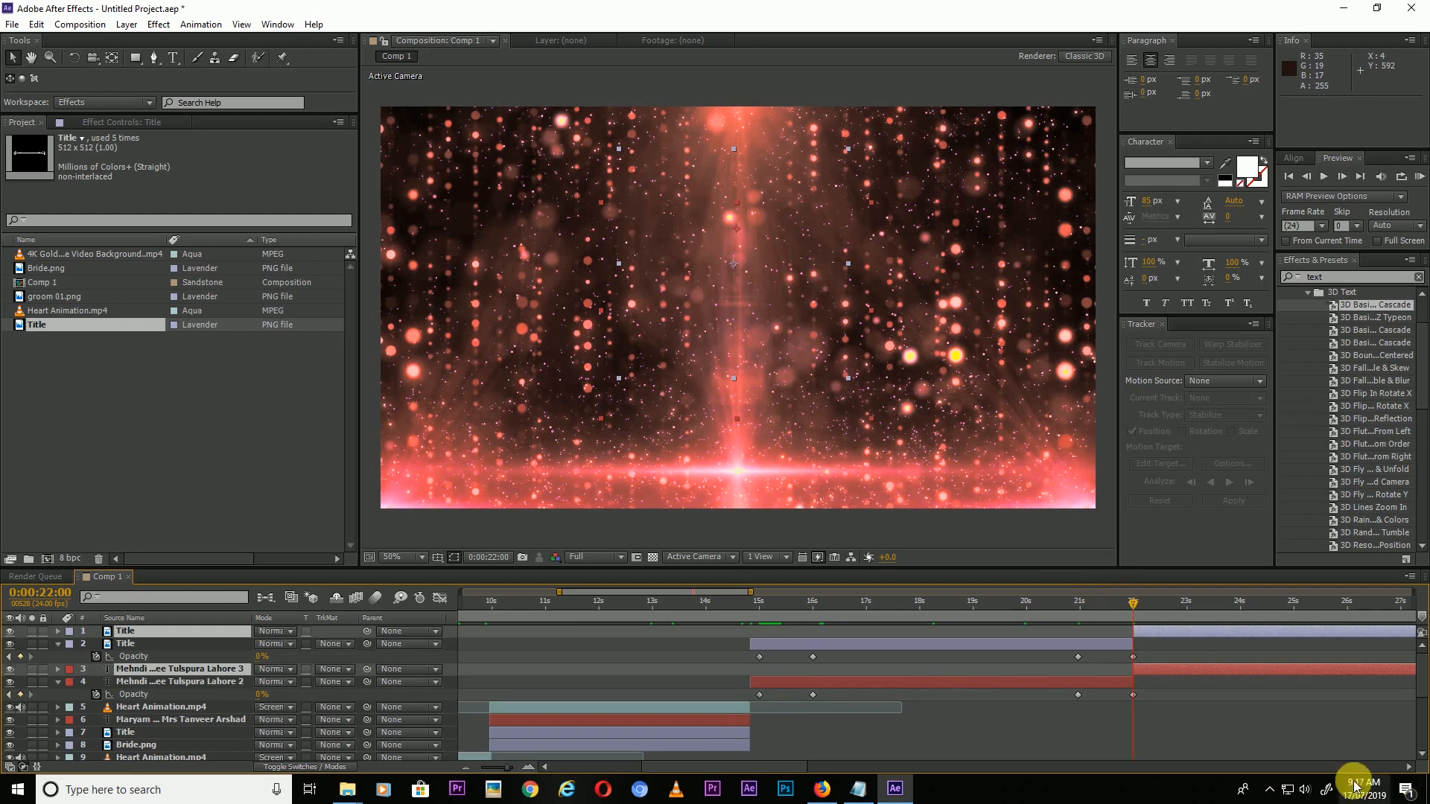
click(1222, 654)
click(1212, 670)
key(Delete)
click(1186, 635)
key(Delete)
click(1045, 608)
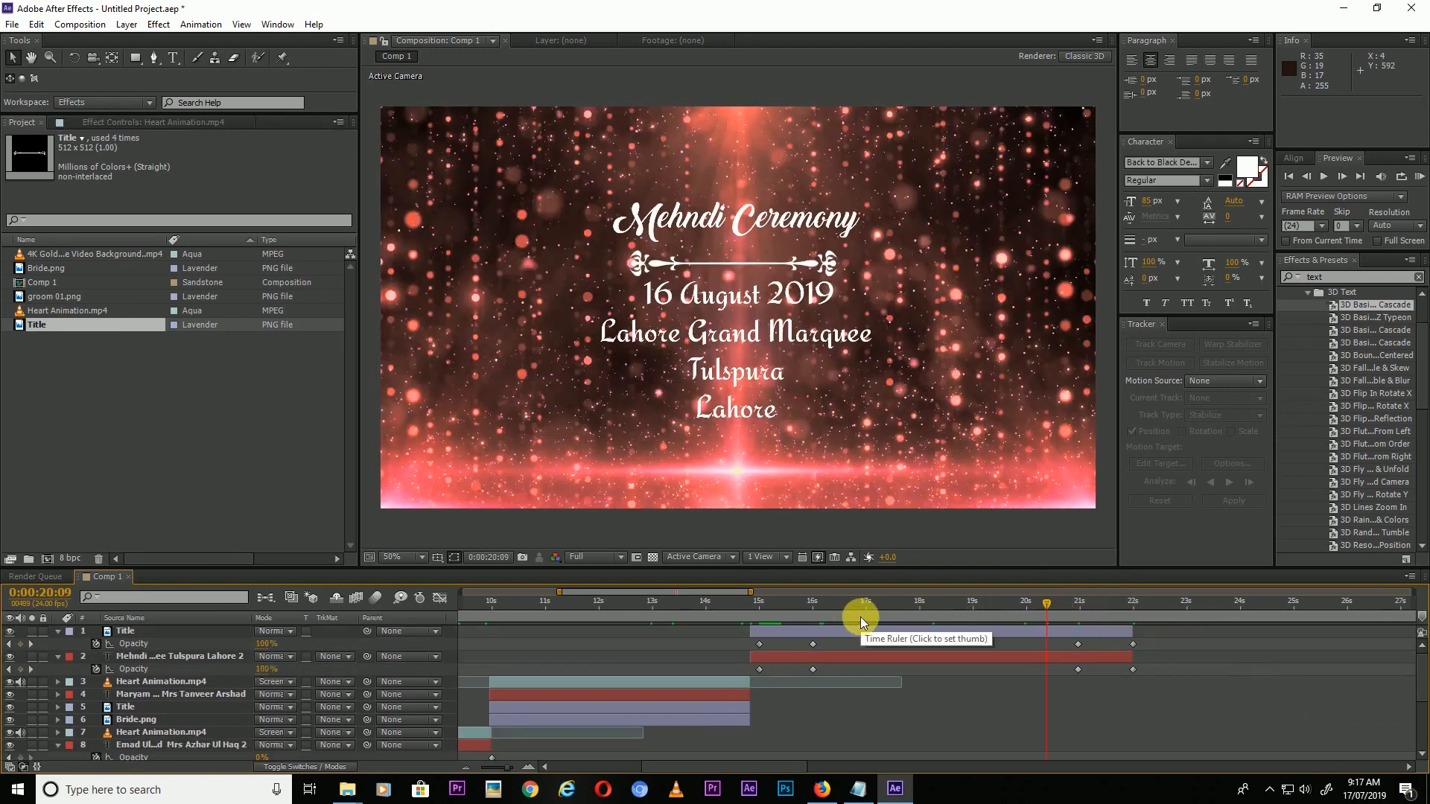
- Switch to the Notepad document and review the remaining Wedding, Reception and "Save The Date" texts
click(857, 767)
click(858, 788)
scroll(998, 417, down, 2)
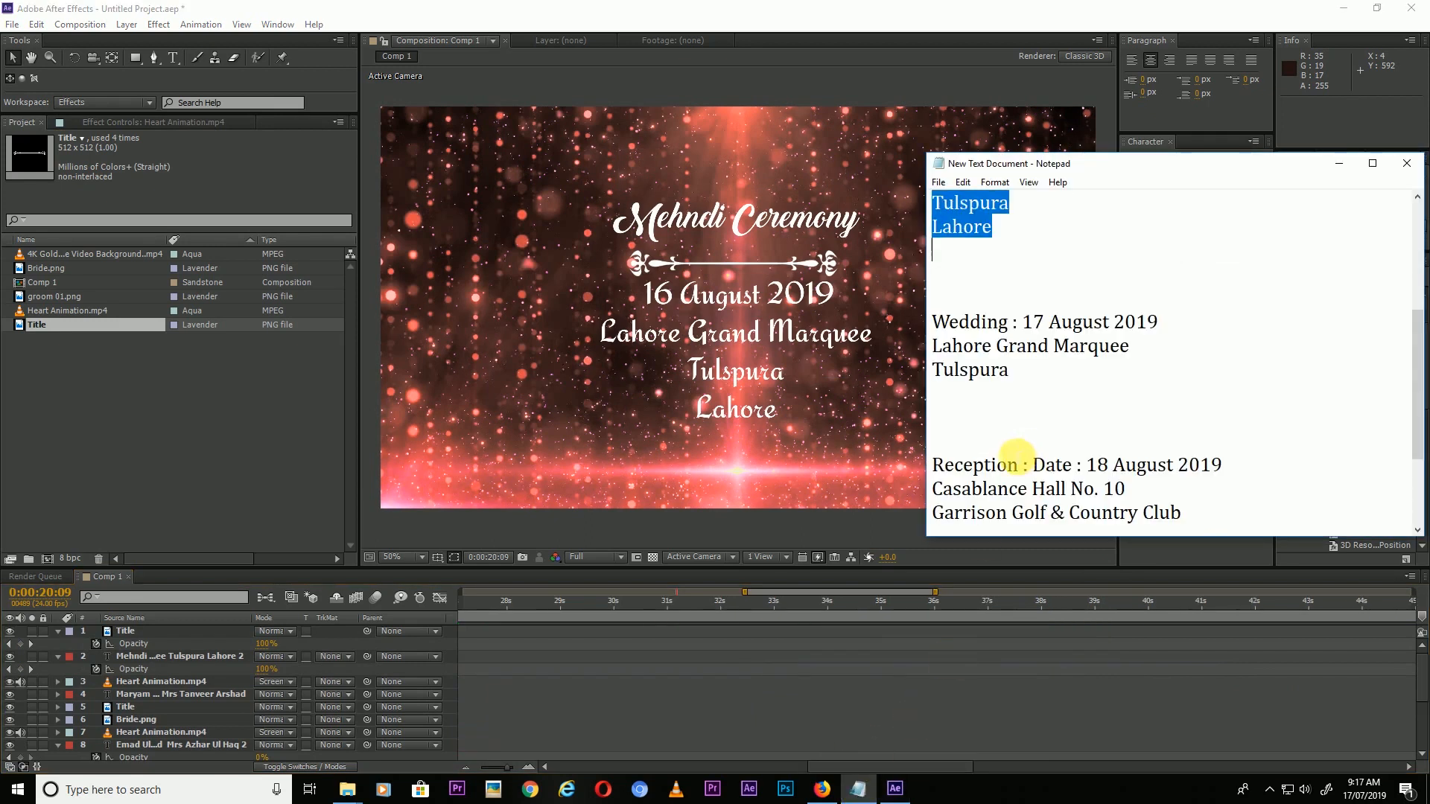
drag(933, 321, 1076, 322)
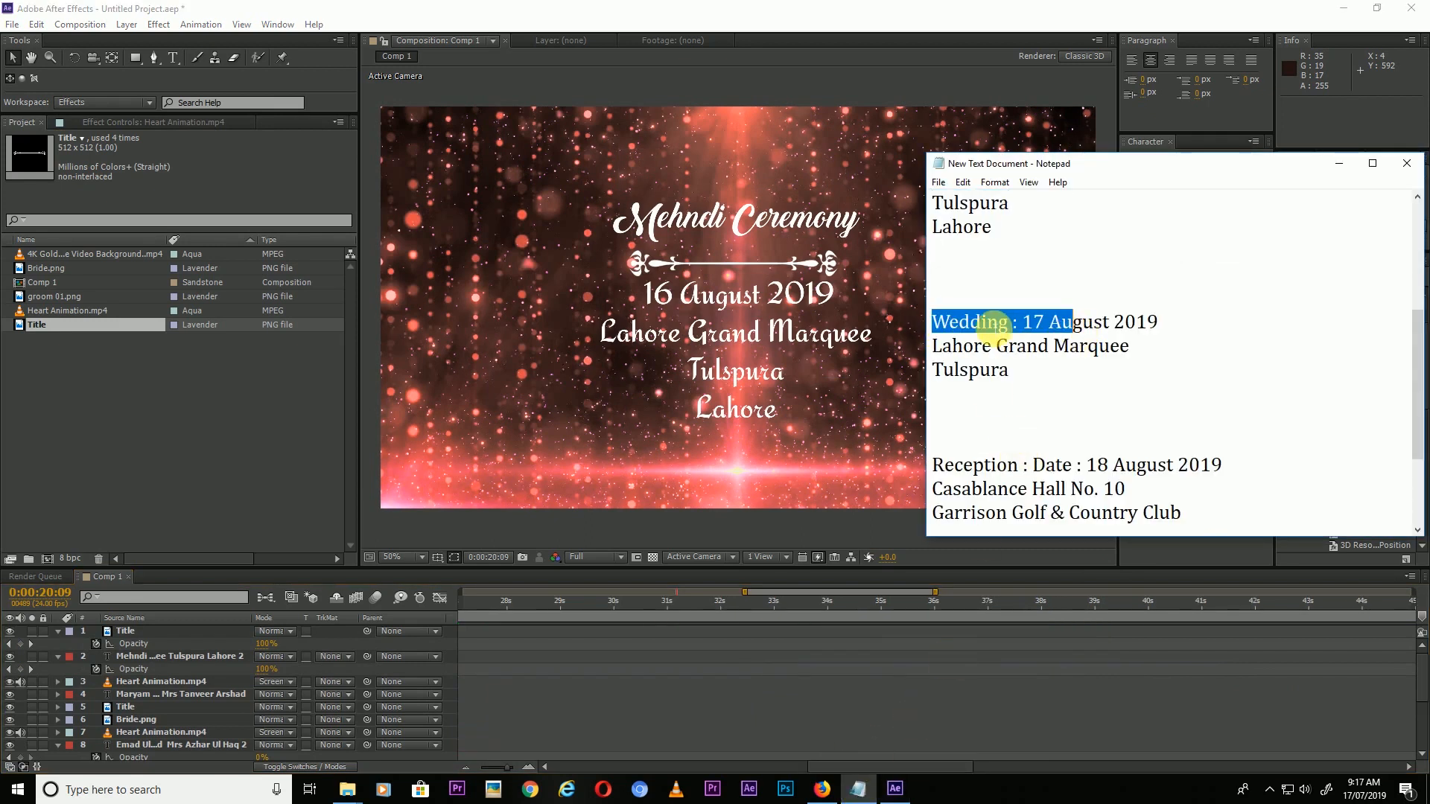
scroll(1084, 421, down, 2)
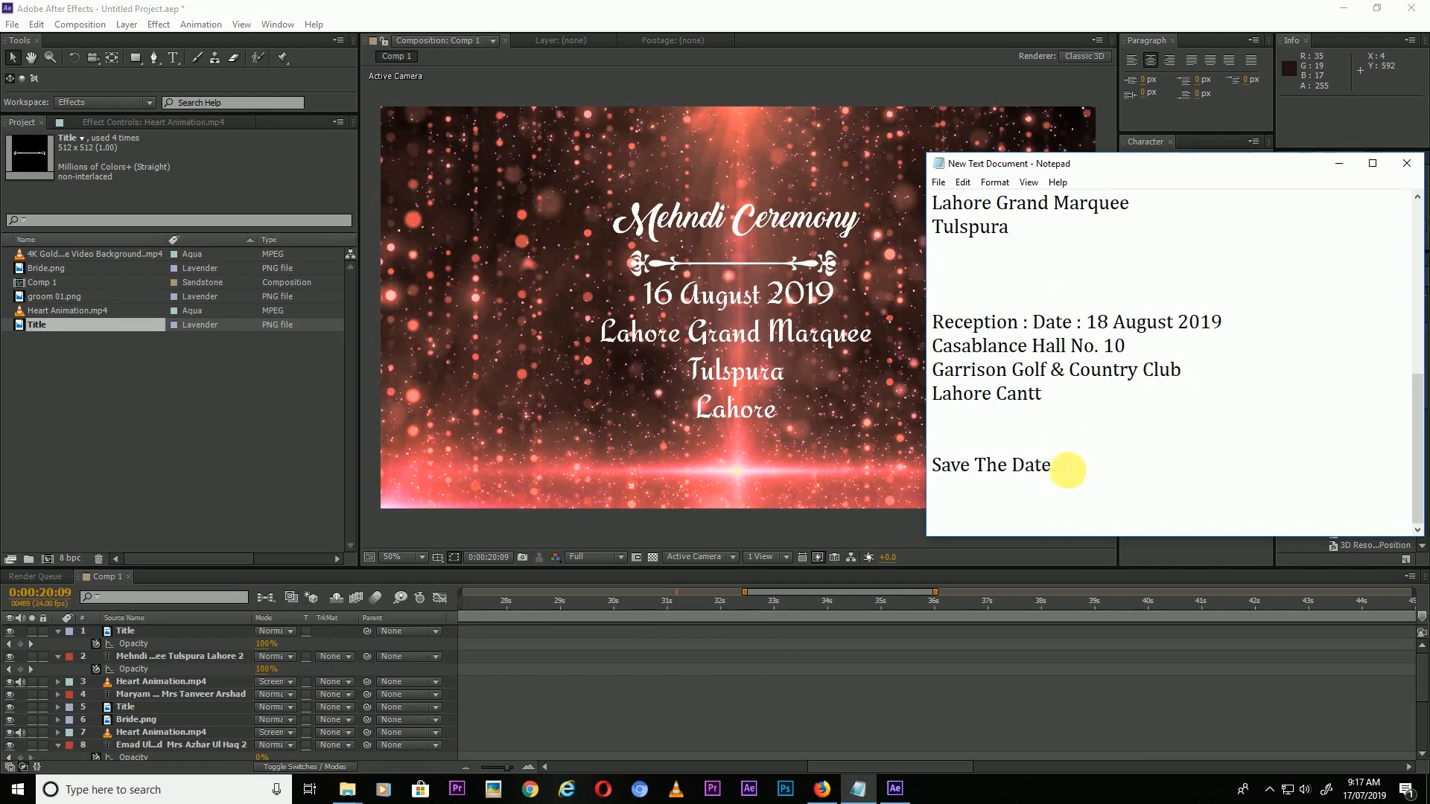
drag(1058, 467, 897, 469)
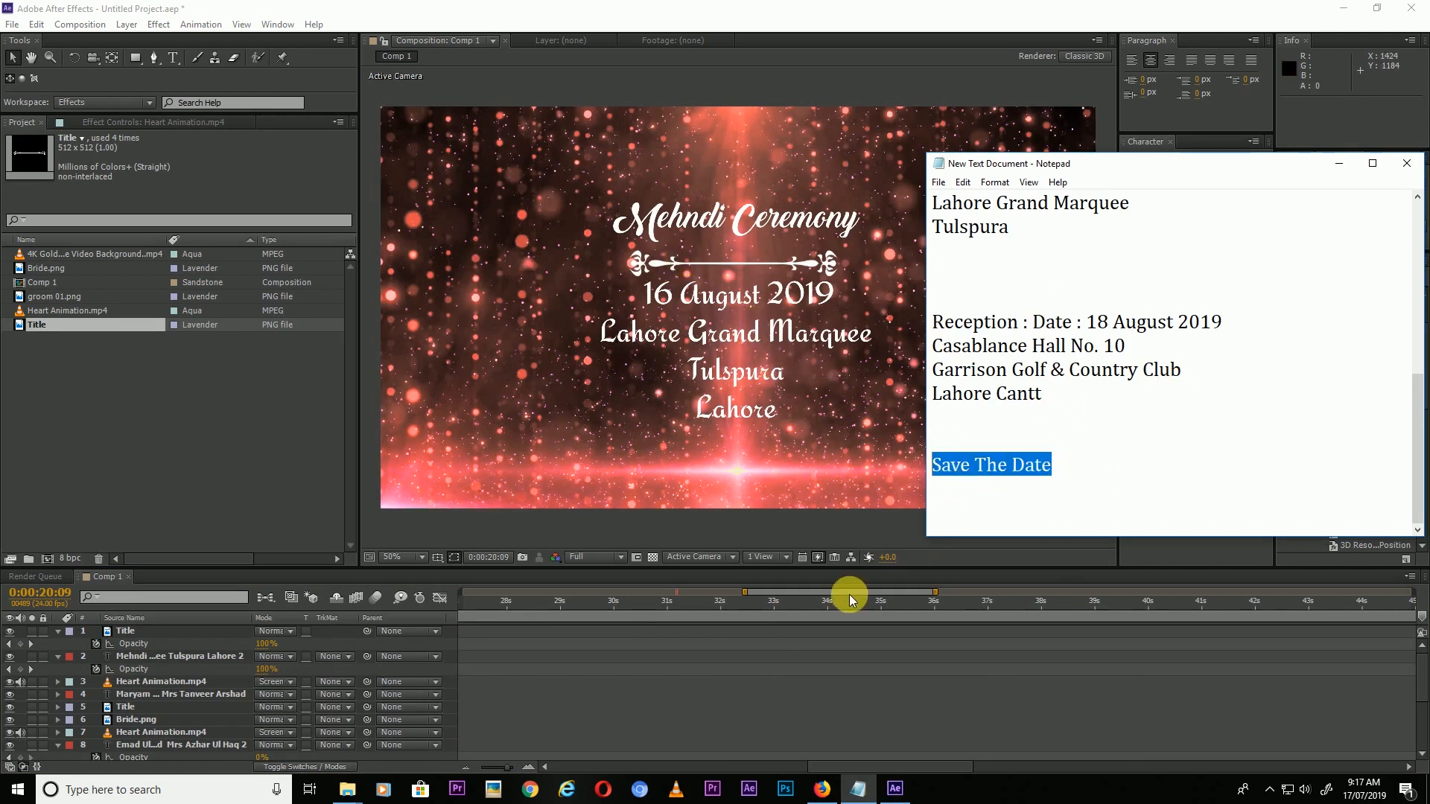
- Scrub through the finished sections in After Effects up to 0:00:18:03, and return to the "Save The Date" line in Notepad
click(497, 770)
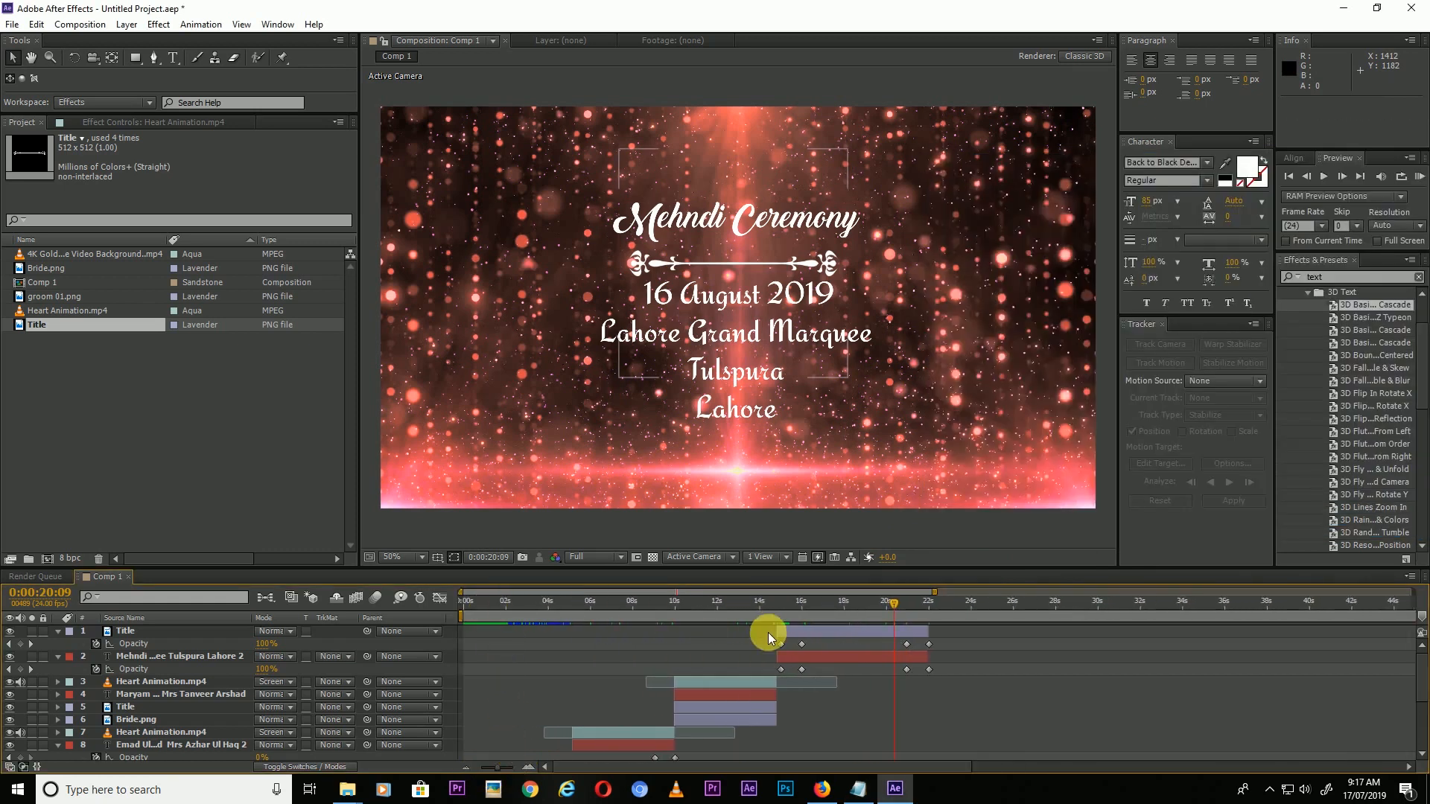
drag(531, 612, 846, 608)
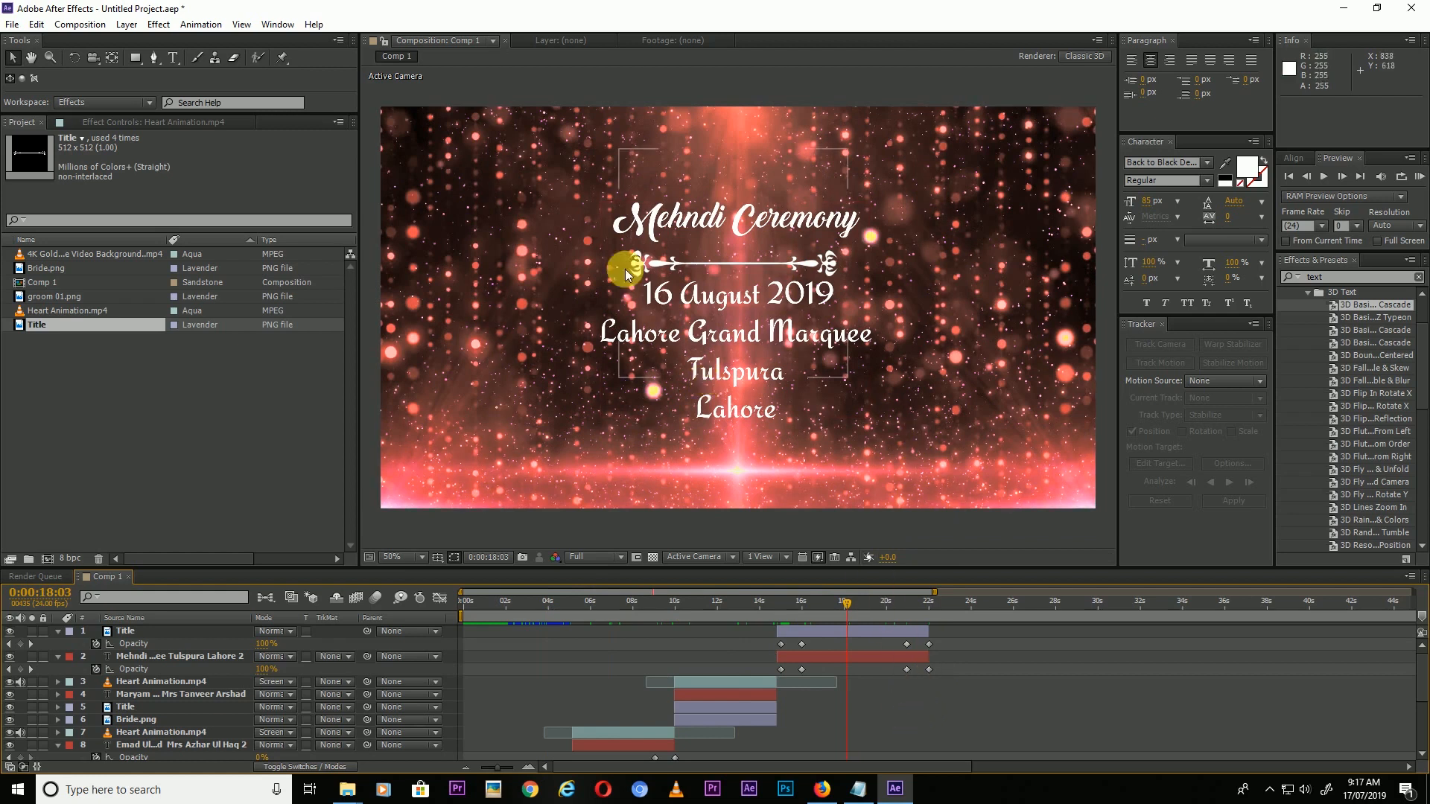
click(864, 795)
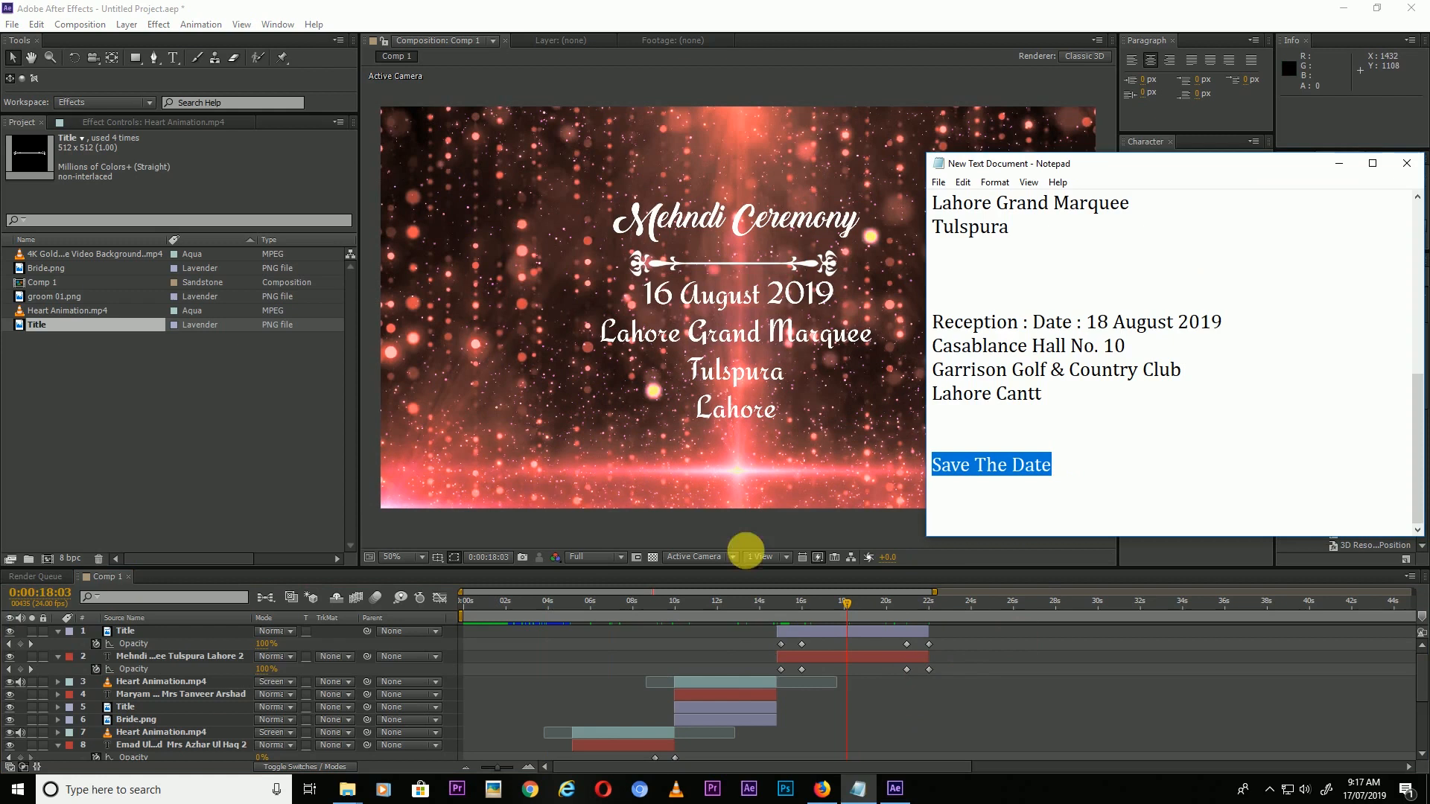
click(1075, 475)
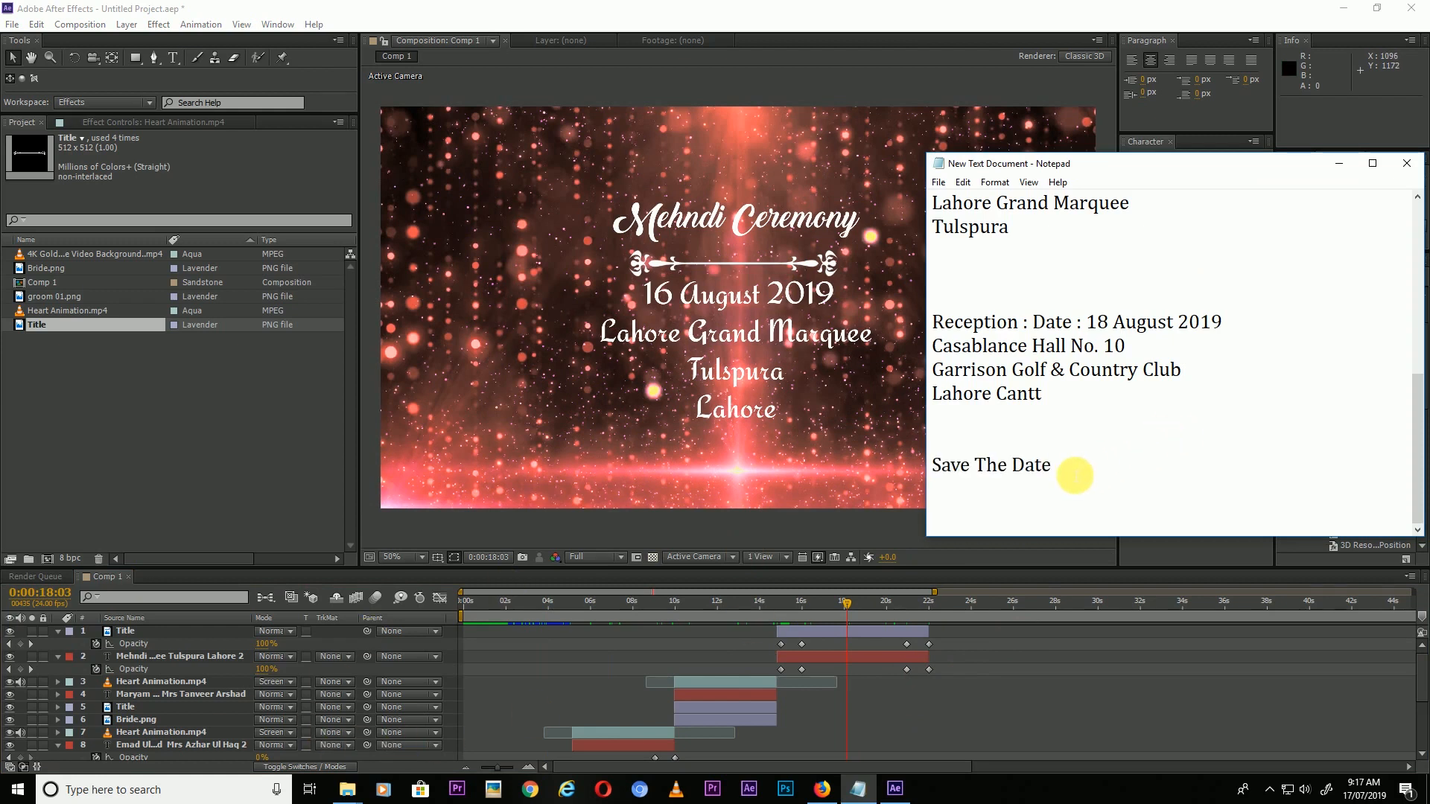